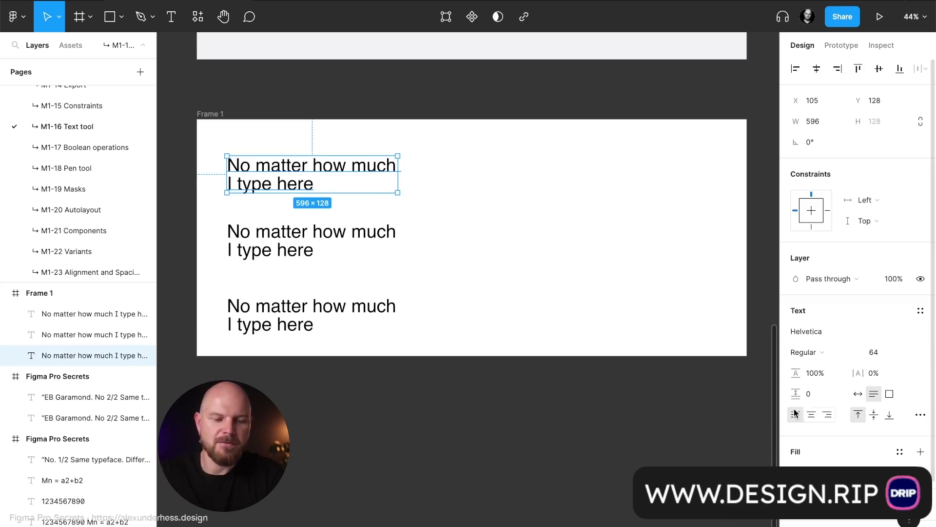
- Look at the advanced type settings of the uppermost text layer in Frame 1
scroll(855, 306, down, 3)
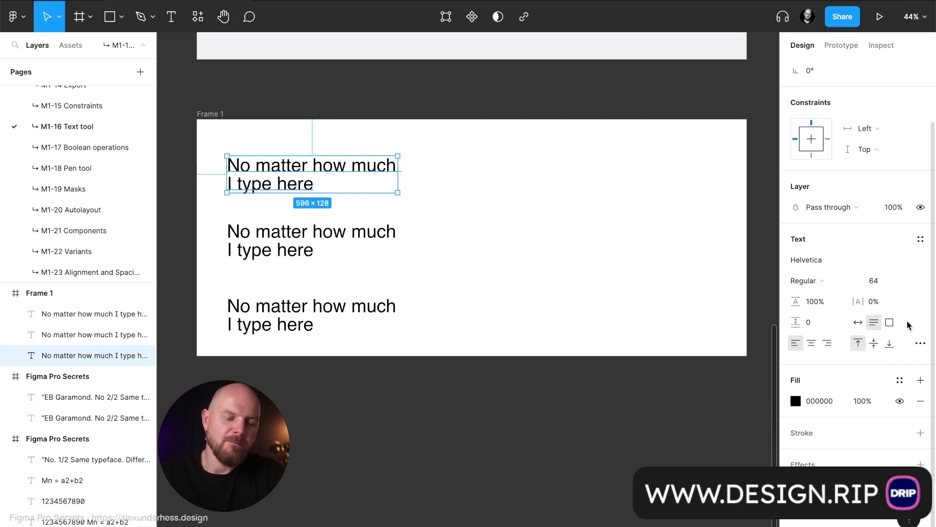
click(920, 344)
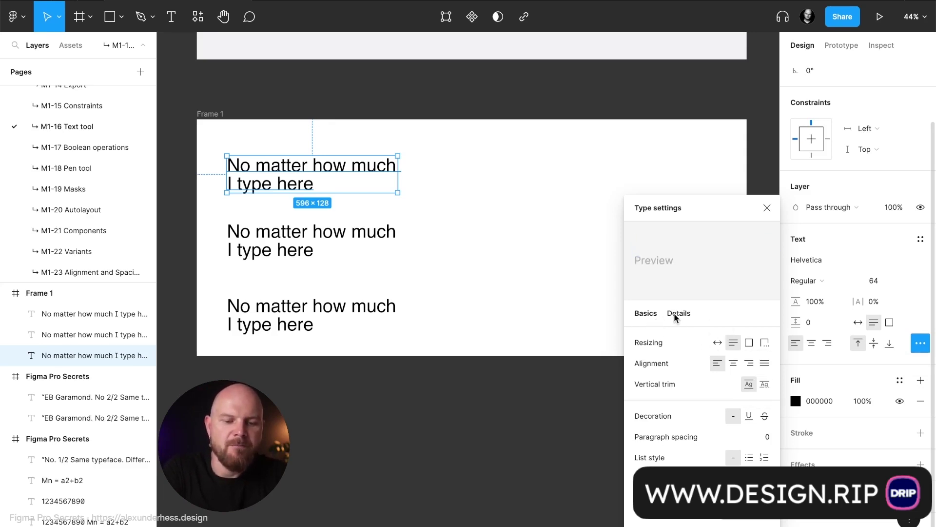
click(535, 263)
- Delete the two lower text copies in Frame 1 and change the remaining text's font to Inter
drag(391, 328, 268, 224)
key(Delete)
click(285, 156)
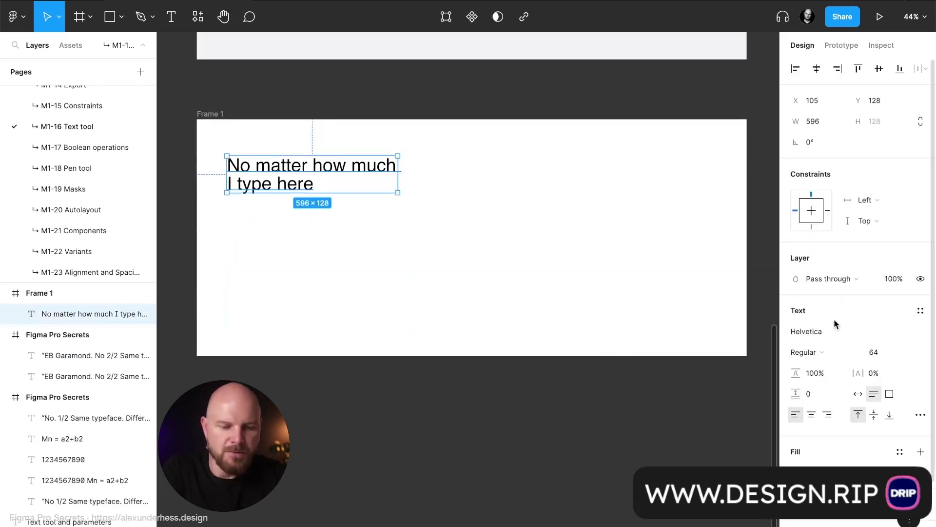
click(832, 335)
text(Inter)
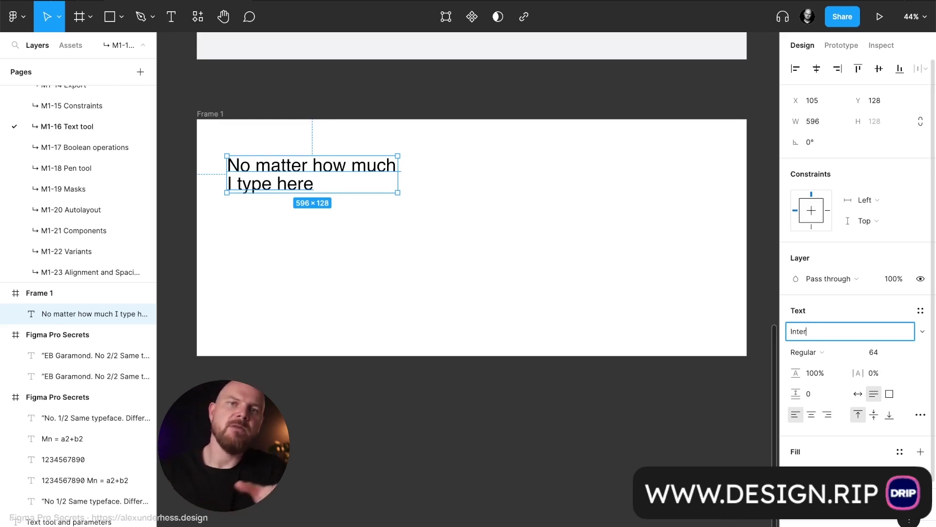
key(Return)
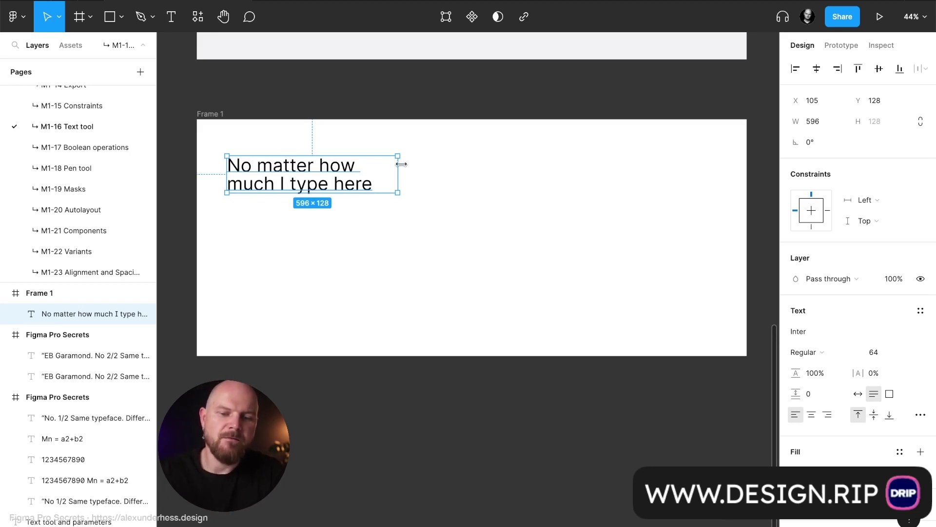
- Try text truncation on the text layer with its box narrowed to 581 px wide and shortened to 68 px high
mouse_move(399, 165)
mouse_down()
mouse_move(486, 165)
mouse_move(393, 182)
mouse_up()
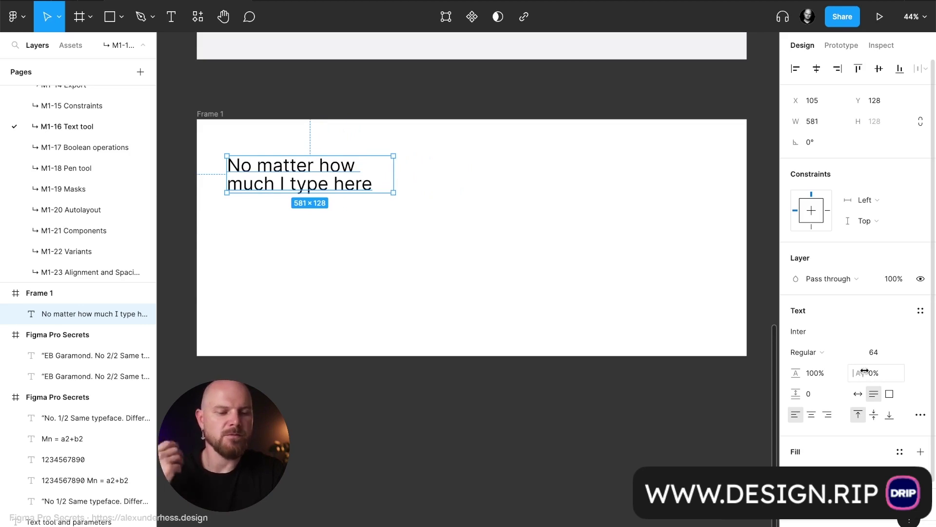
click(919, 416)
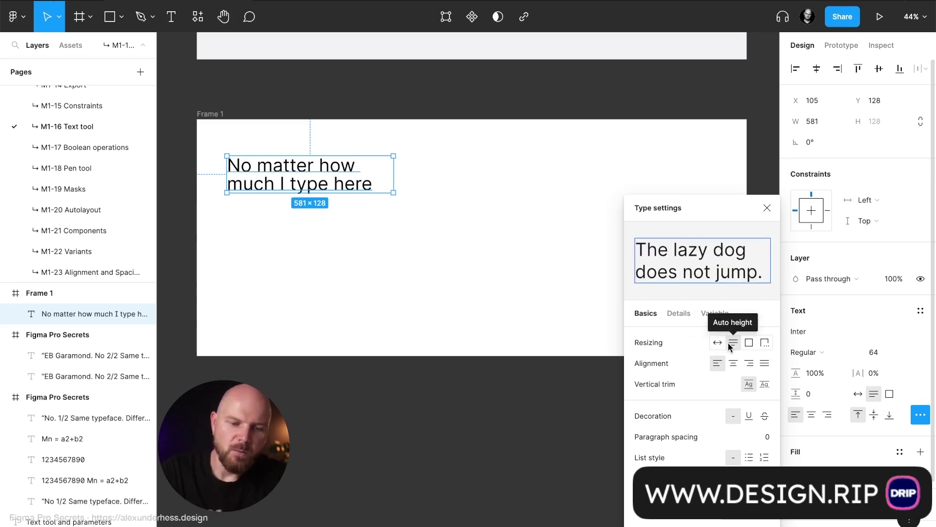
click(765, 342)
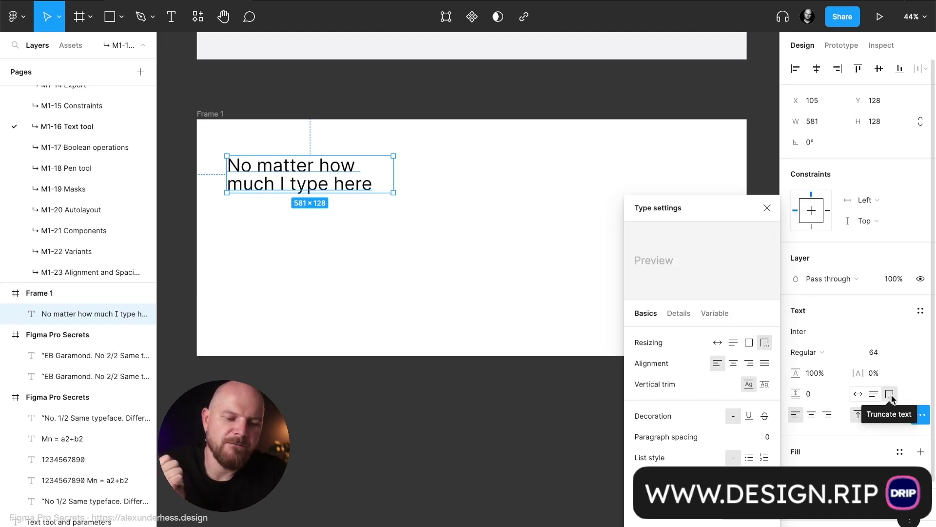
drag(294, 193, 299, 174)
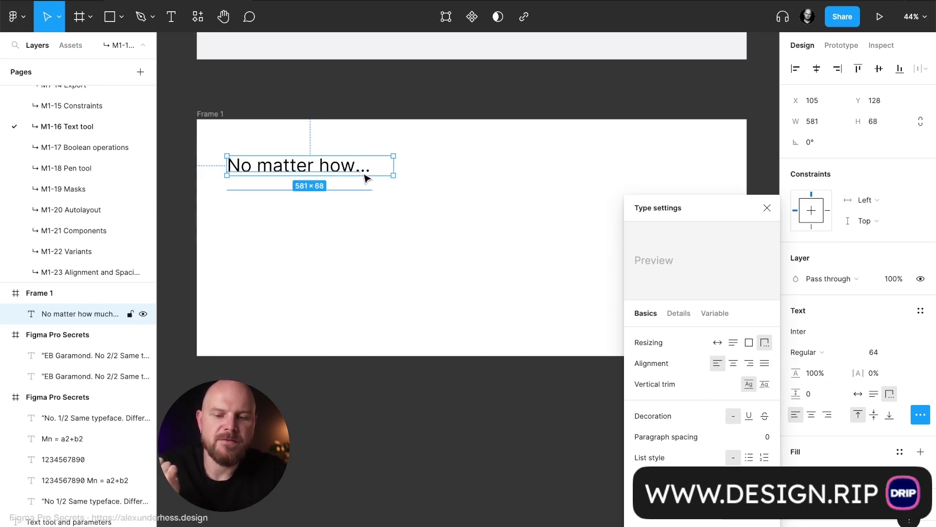
key(ctrl+z)
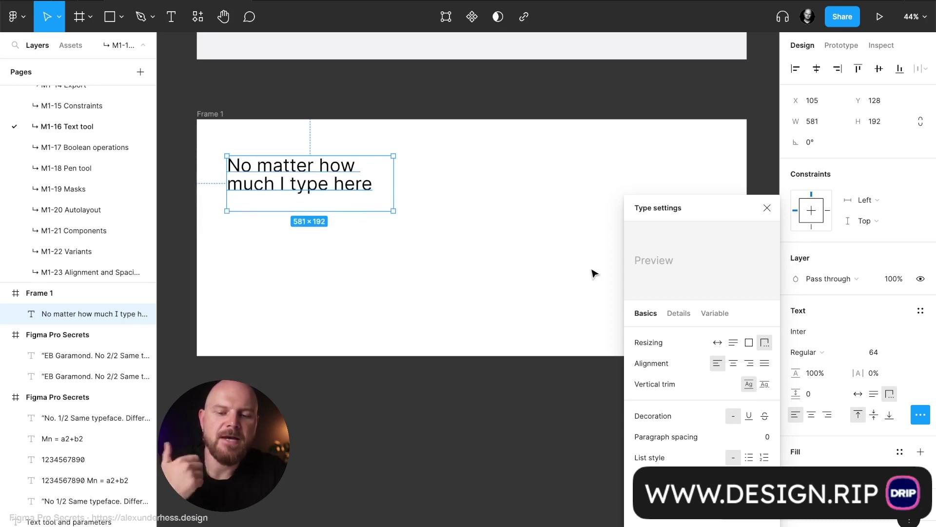
- Reset the text to auto width, then truncate it on a single line by narrowing the box to cut it after "how"
click(858, 394)
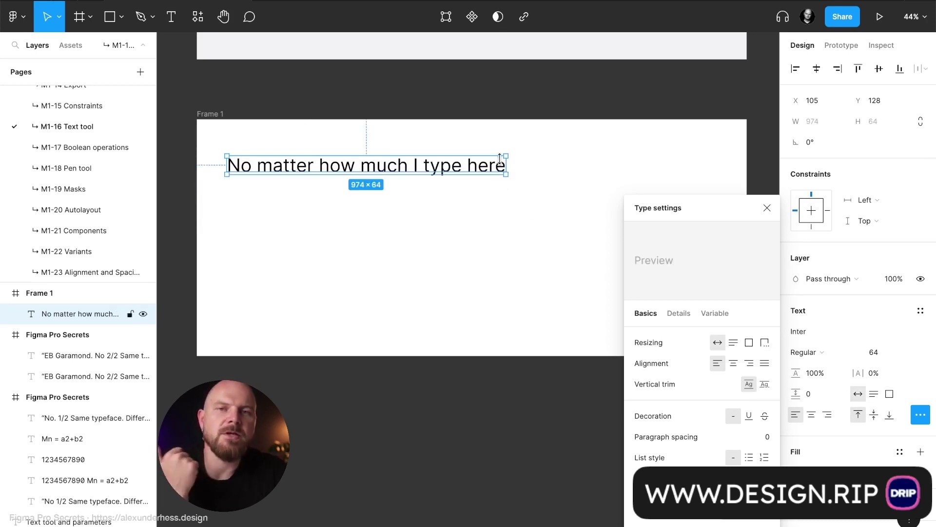
click(764, 342)
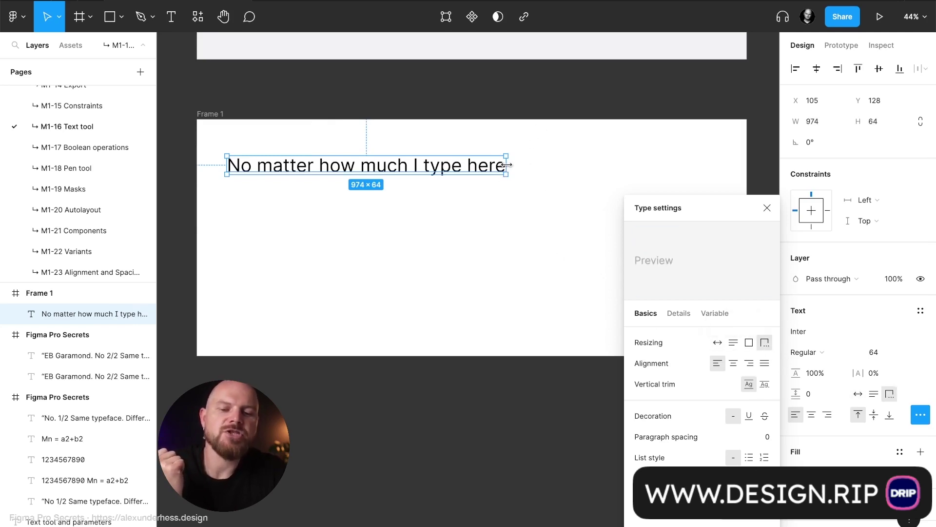
drag(507, 165, 383, 164)
click(341, 236)
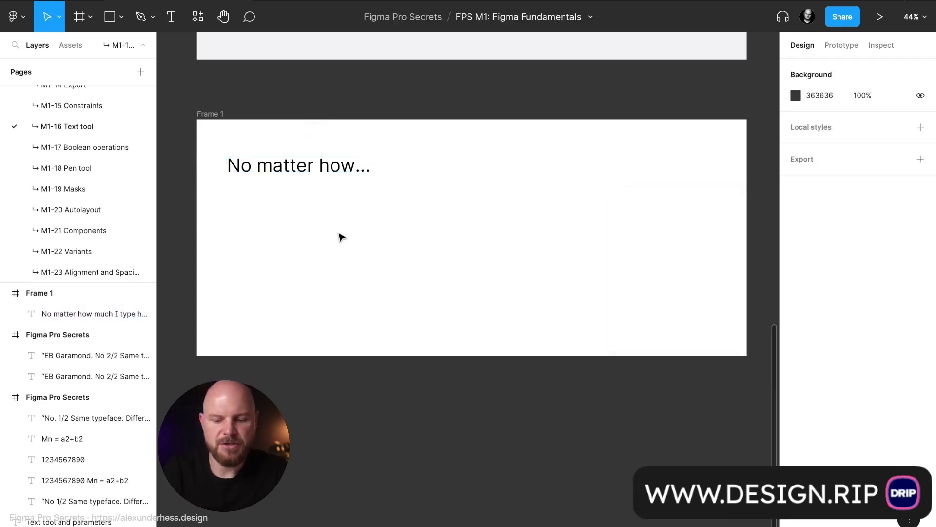
- Add a 216 × 216 square with a corner radius of 20 below the text, at X 105, Y 336
key(r)
drag(236, 215, 298, 277)
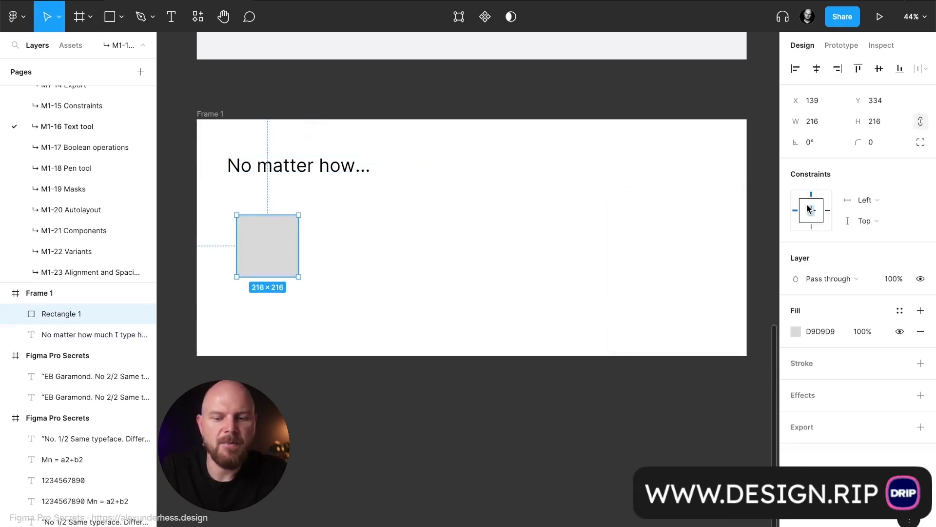
click(890, 123)
click(888, 140)
text(20)
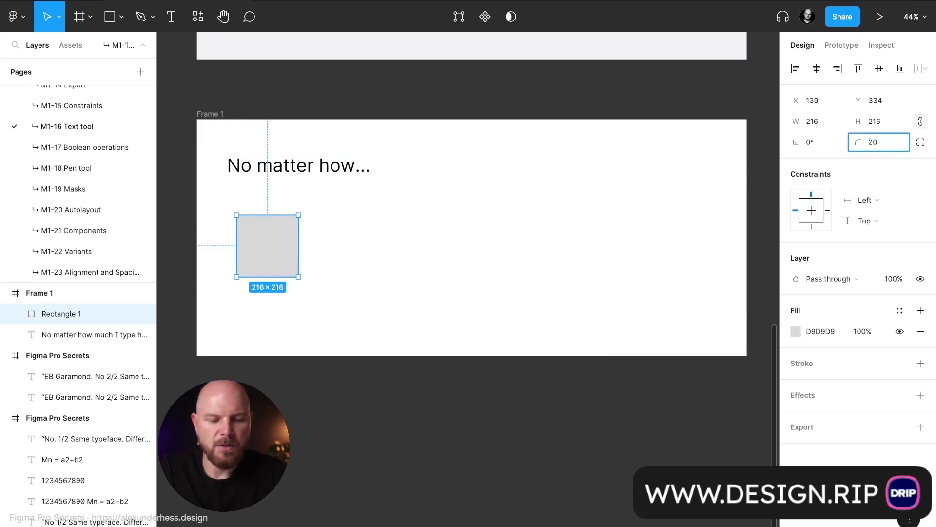
key(Return)
click(325, 276)
drag(267, 258, 257, 260)
- Search the Unsplash plugin for "sport" and fill the square with the photo of a basketball in a hoop
key(ctrl+slash)
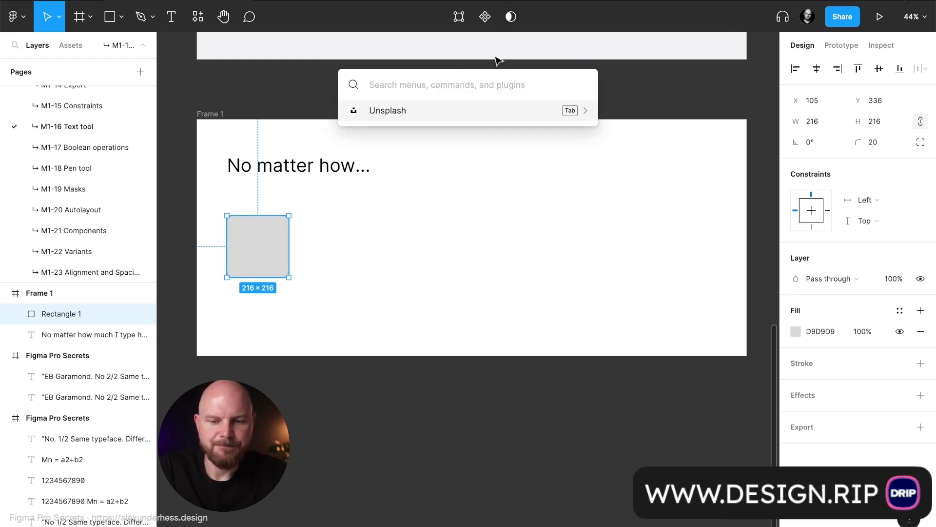
key(Escape)
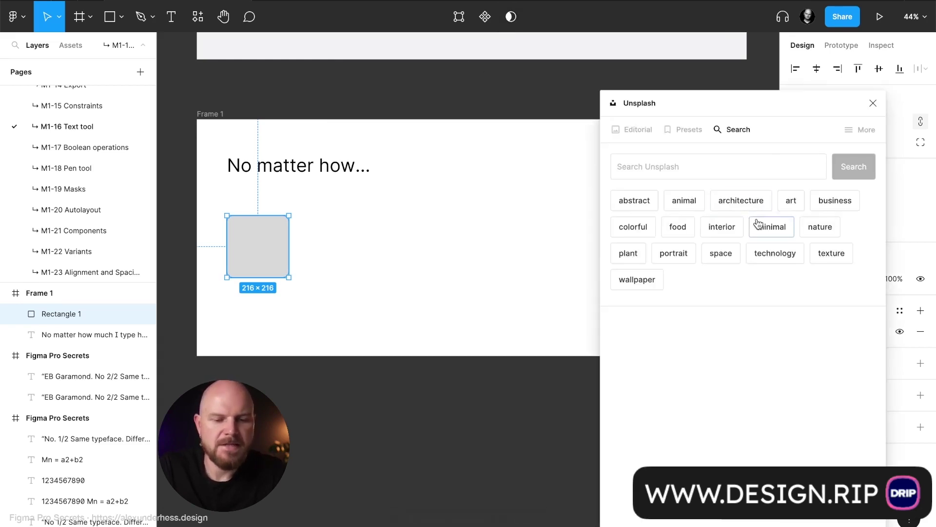
click(739, 158)
text(sport)
key(Return)
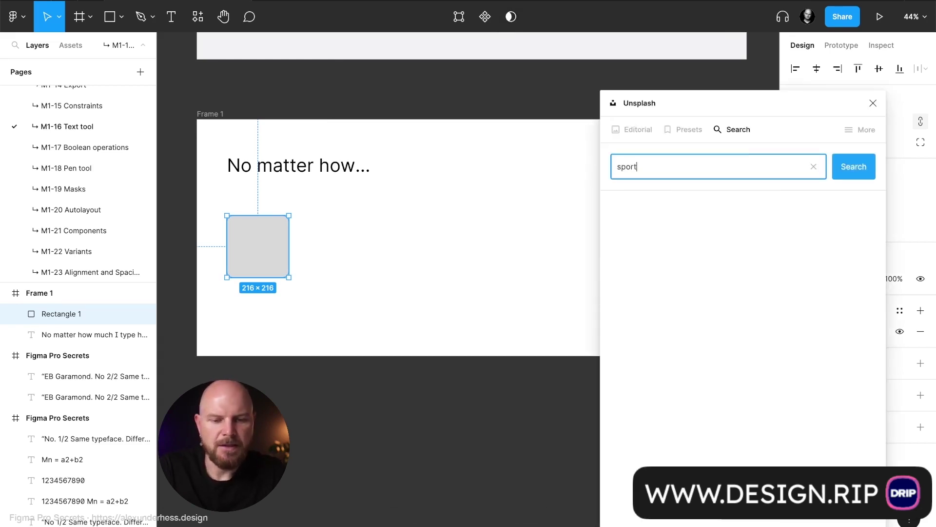
scroll(720, 318, down, 2)
scroll(721, 318, down, 10)
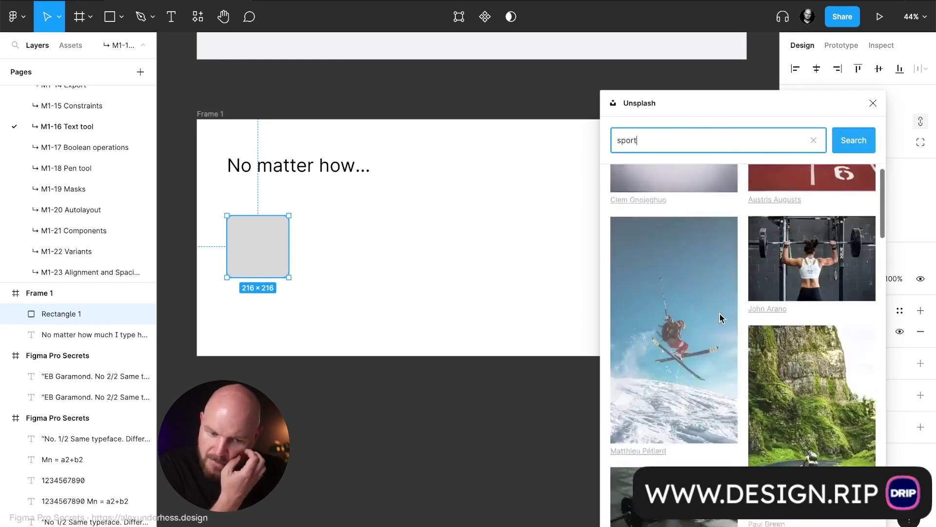
scroll(721, 317, down, 5)
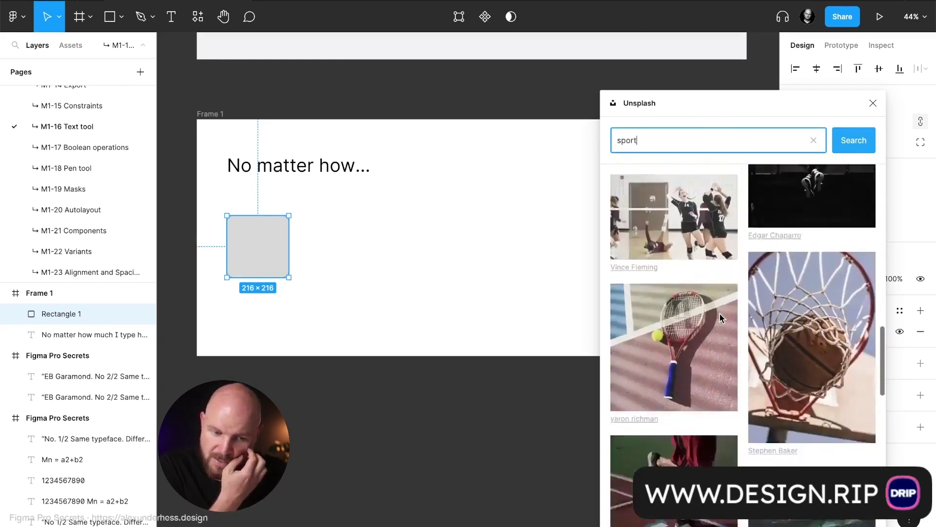
click(765, 218)
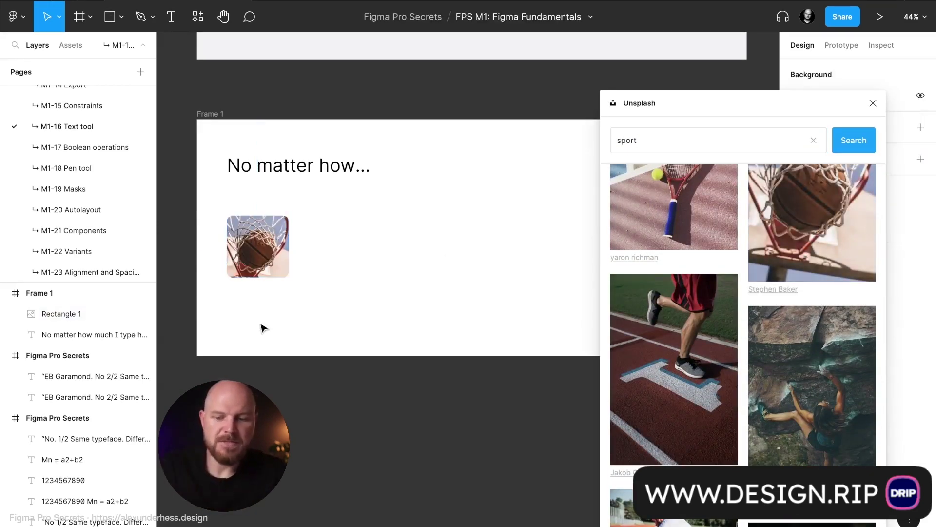
- Add a text layer reading "Basketball top10 highlights" below the basketball picture
key(t)
click(235, 302)
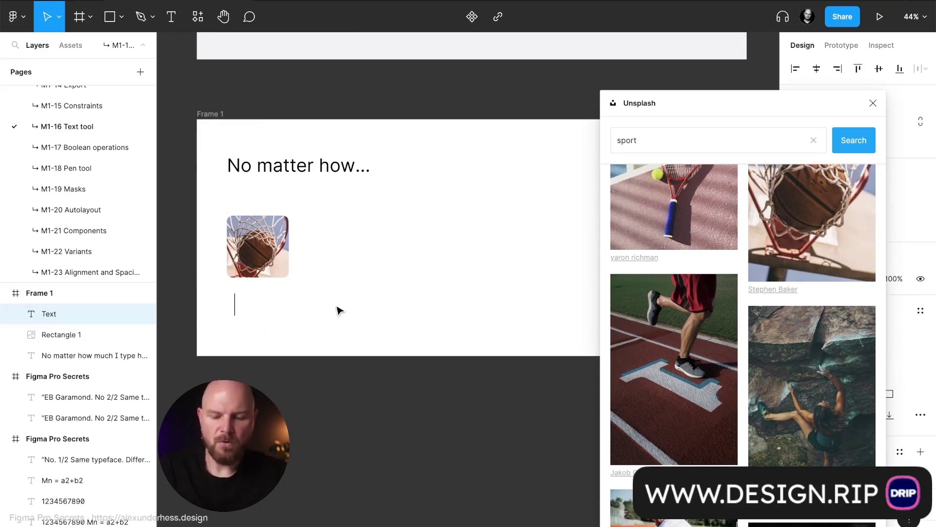
text(Basketball)
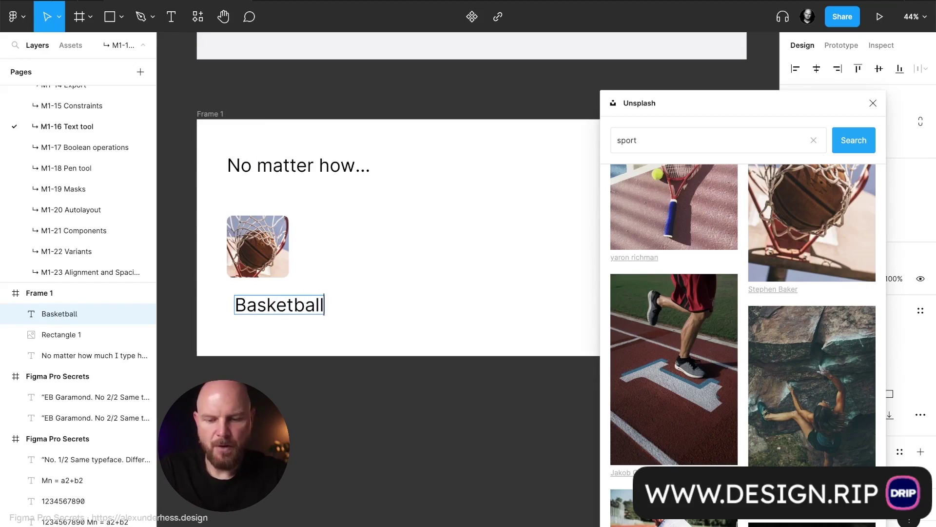
text( top)
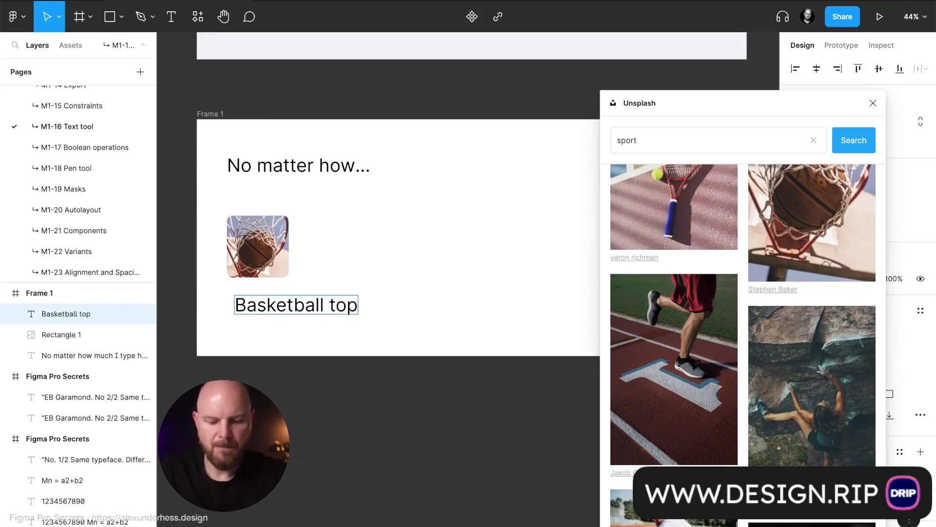
text(10 hi)
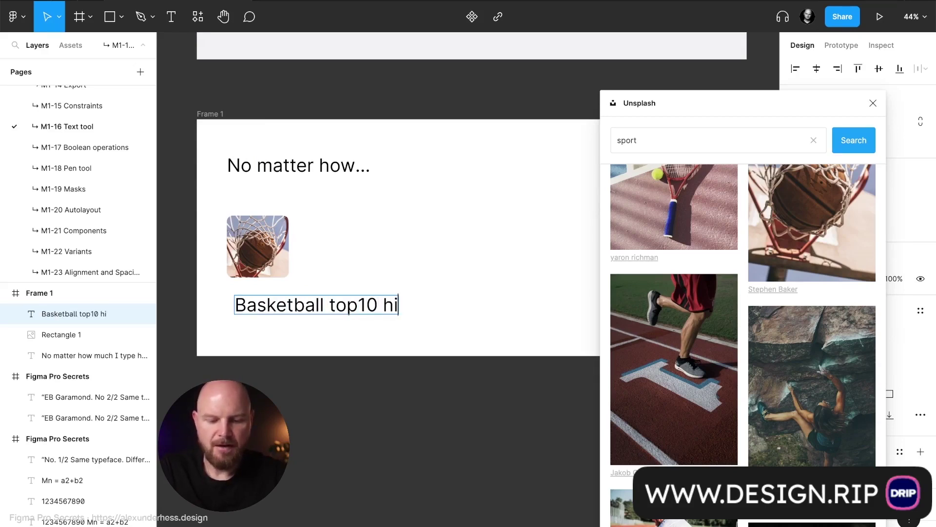
text(ghlights)
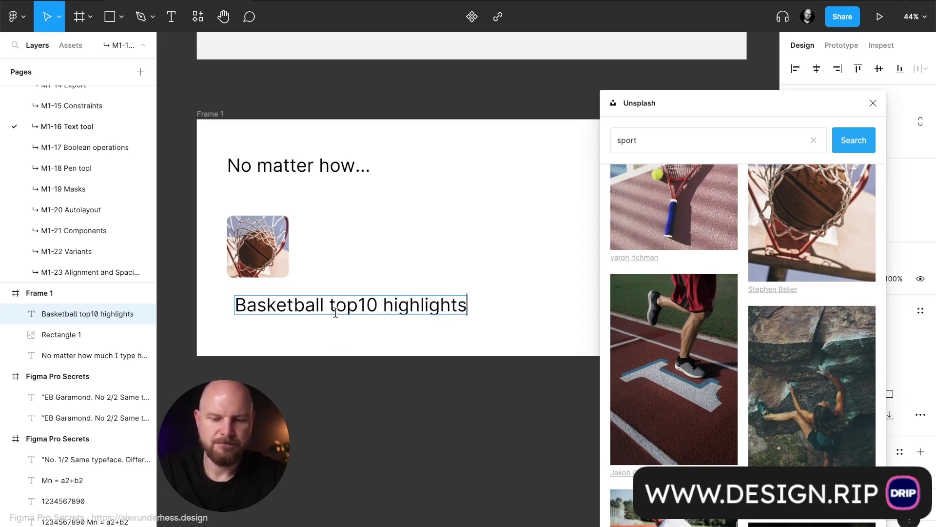
key(Escape)
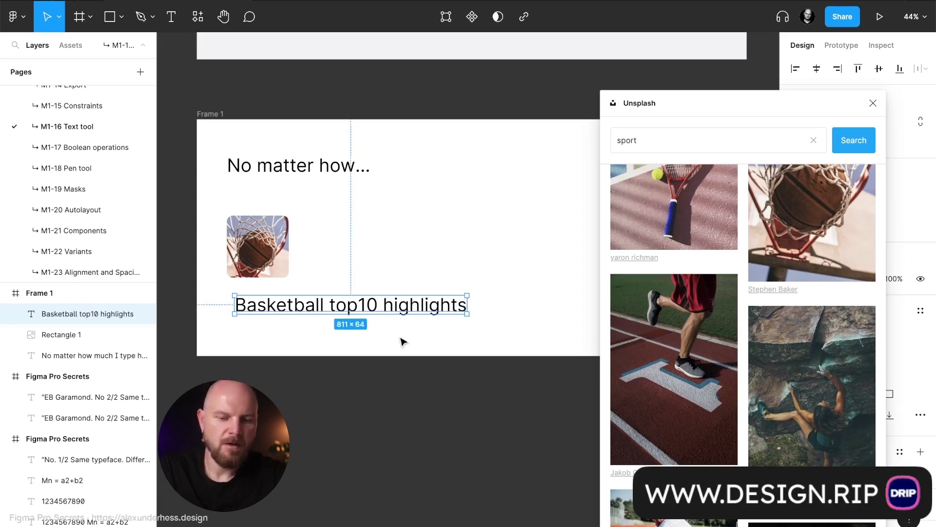
- Close the Unsplash plugin and set the caption's font size to 24
click(873, 103)
click(889, 353)
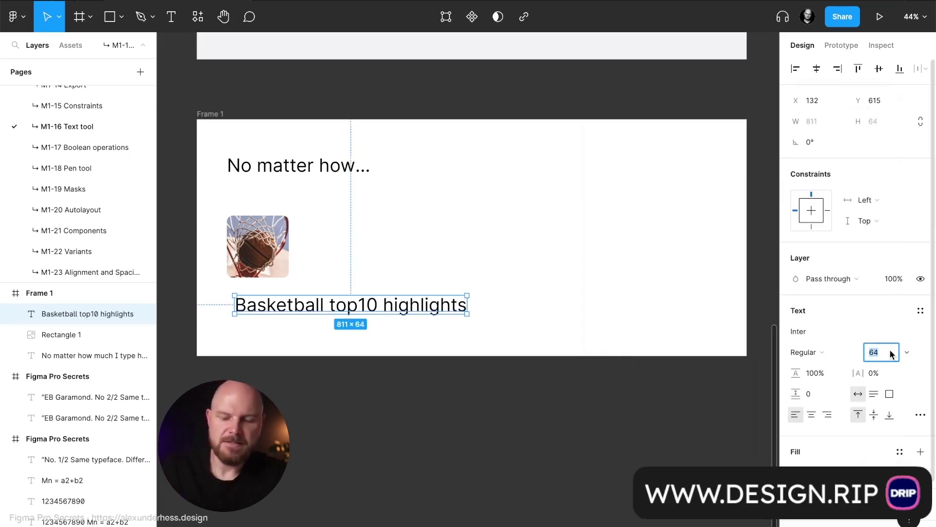
text(24)
key(Return)
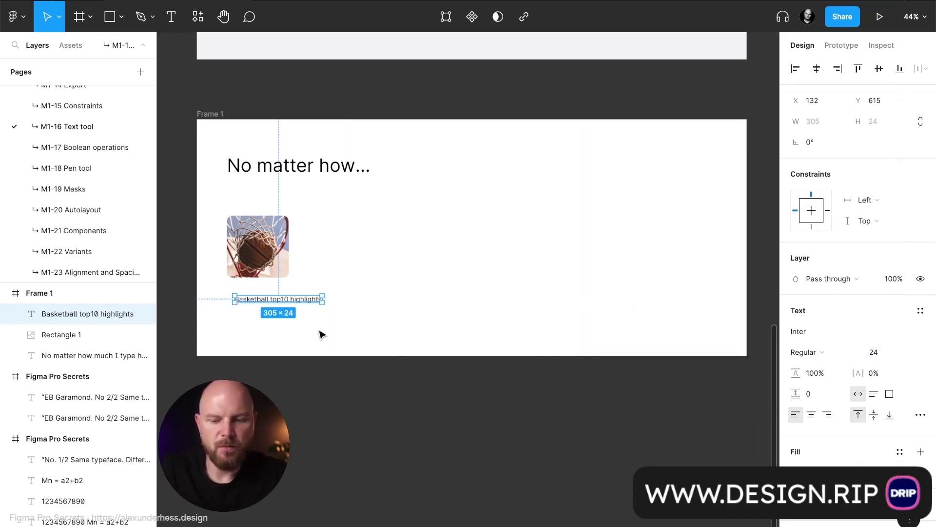
- Move the caption just under the picture, aligned with its left edge at X 105, Y 577
scroll(320, 331, up, 5)
scroll(320, 335, left, 5)
scroll(361, 302, up, 3)
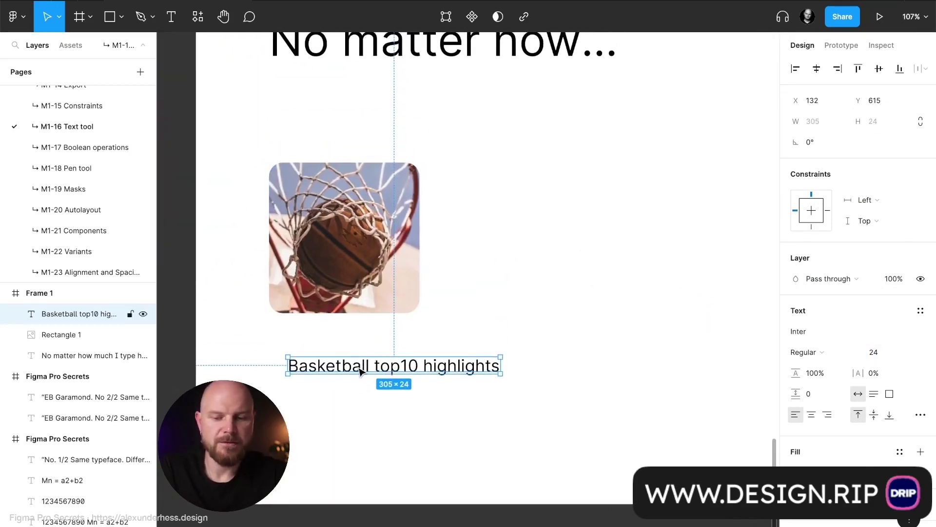
drag(361, 369, 343, 345)
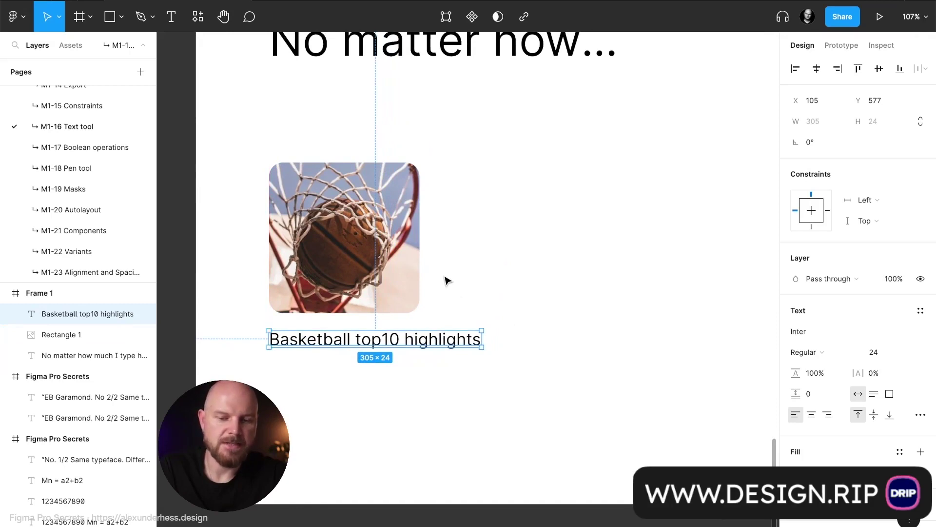
- Change the caption's font weight to Medium
click(839, 355)
click(840, 368)
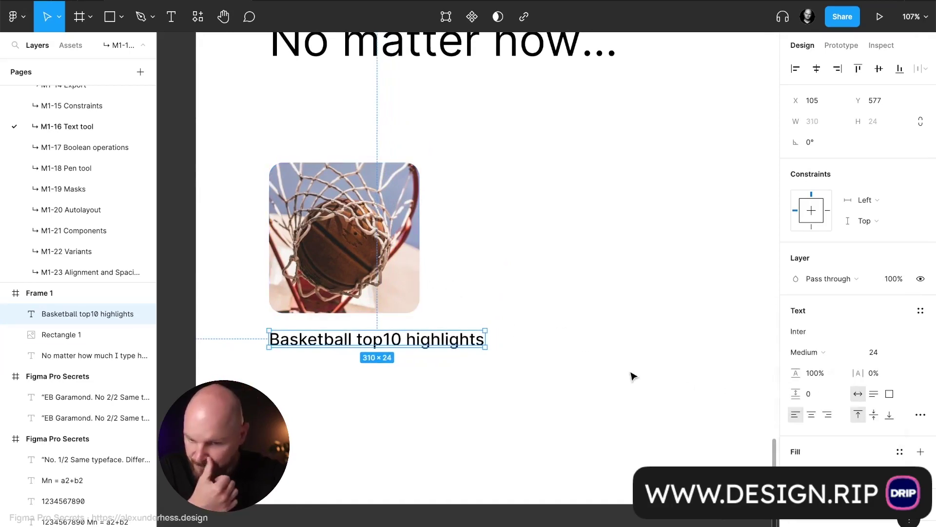
click(643, 382)
- Duplicate the basketball picture together with its caption to the right, placing the copy at X 357
scroll(482, 253, down, 3)
click(380, 244)
shift+click(404, 315)
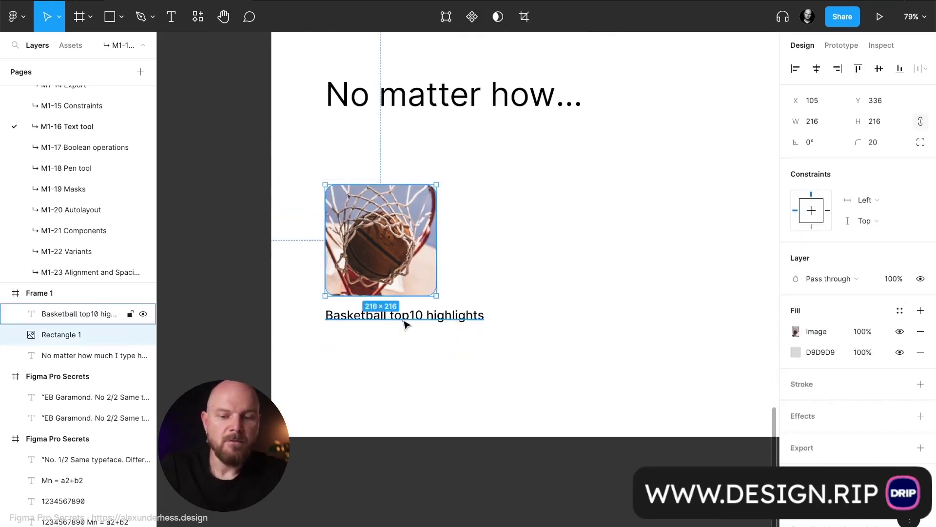
drag(379, 252, 509, 252)
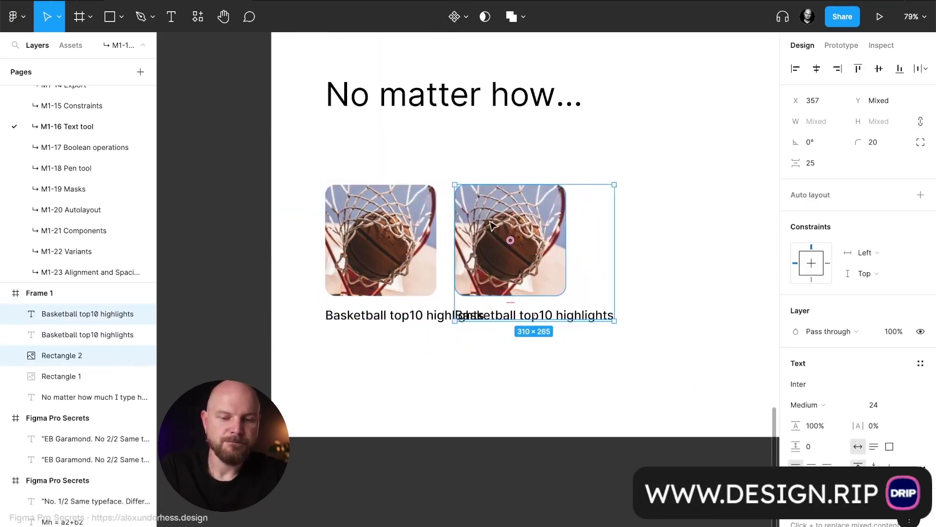
click(492, 161)
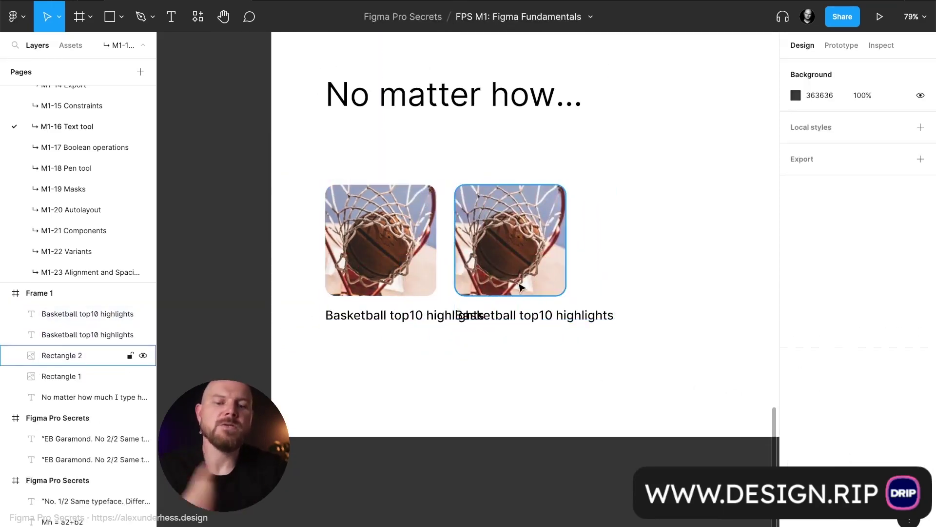
- Set the first card's caption to truncate text and narrow its box to the picture's width of 216
click(415, 317)
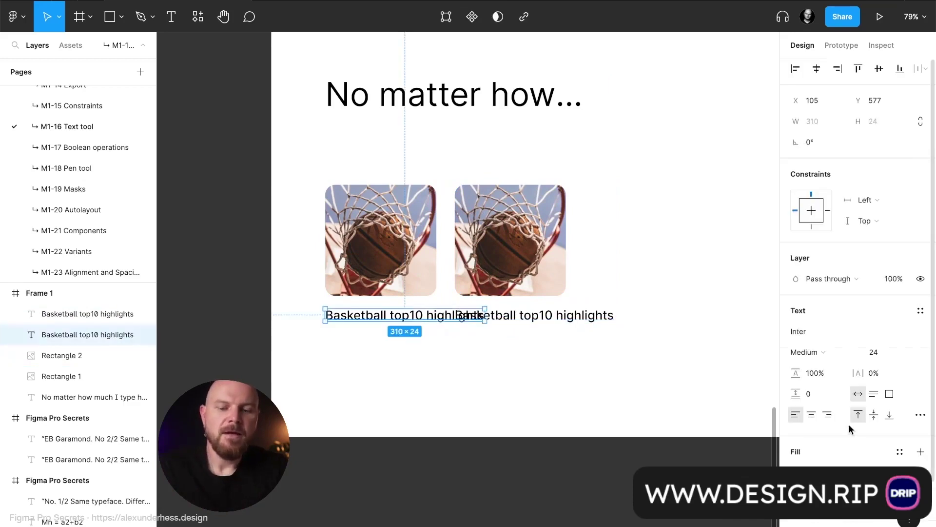
click(921, 415)
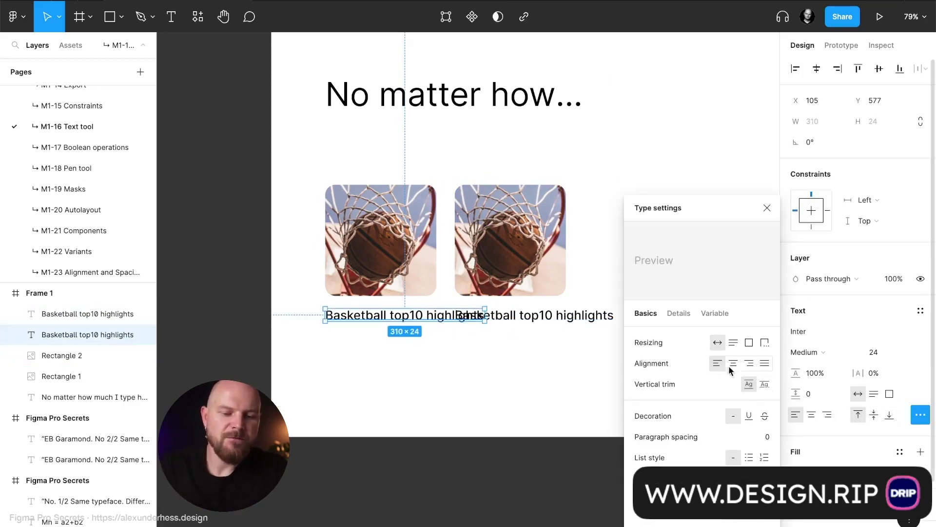
click(764, 343)
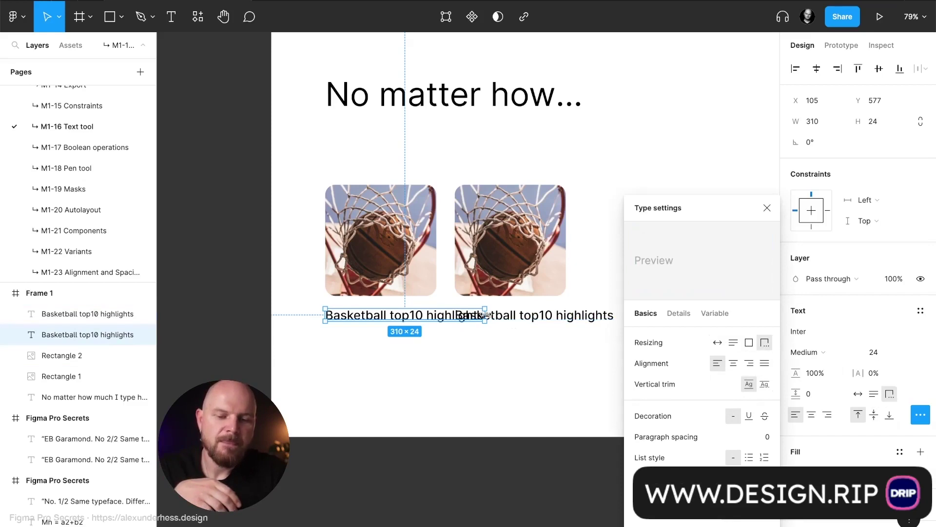
drag(483, 315, 438, 323)
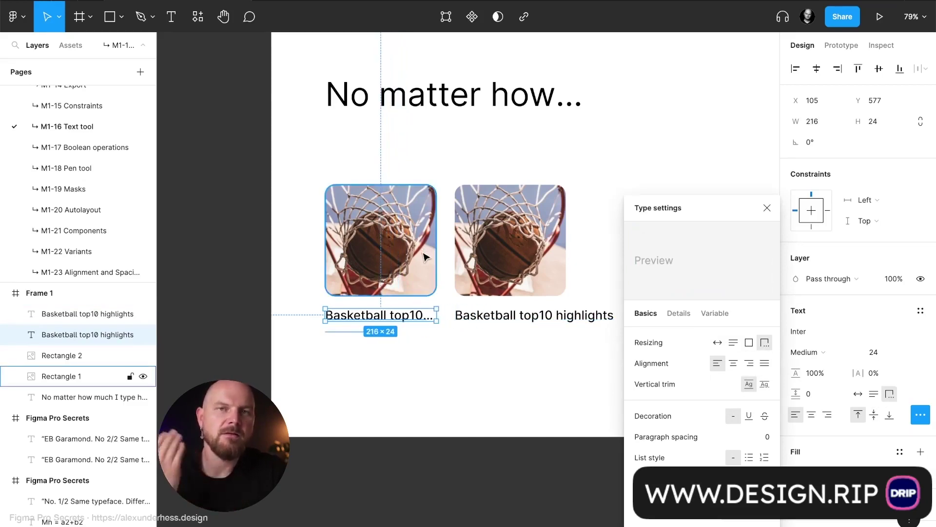
- Truncate the second card's caption, narrow its box to a width of 216, and close the type settings
scroll(487, 289, right, 3)
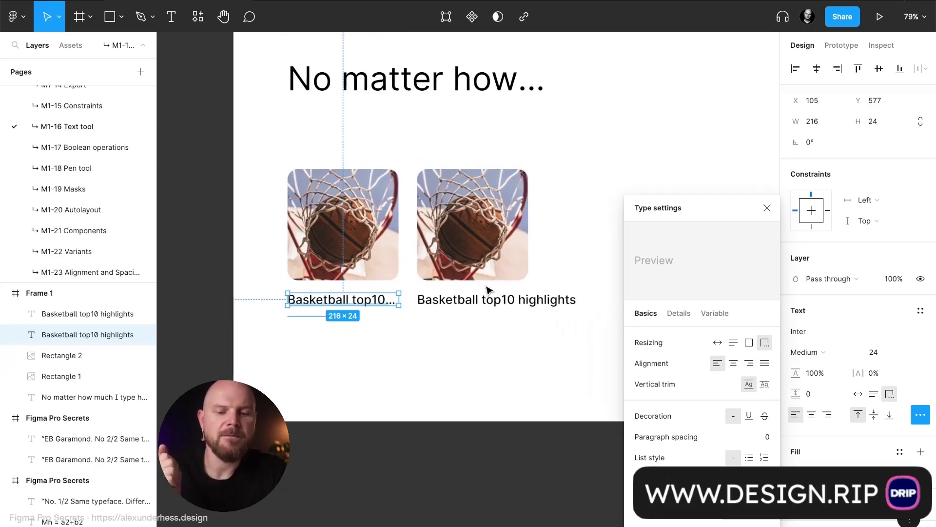
click(481, 298)
click(765, 342)
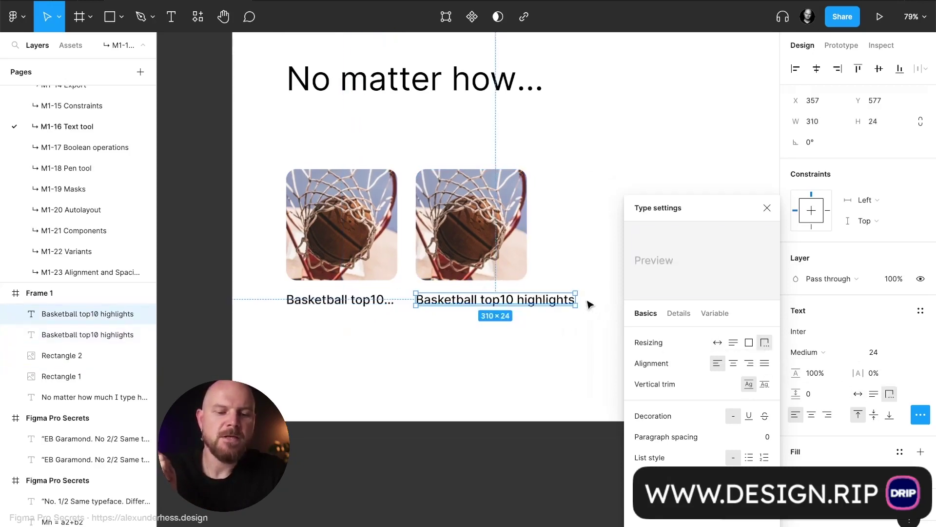
drag(575, 299, 533, 300)
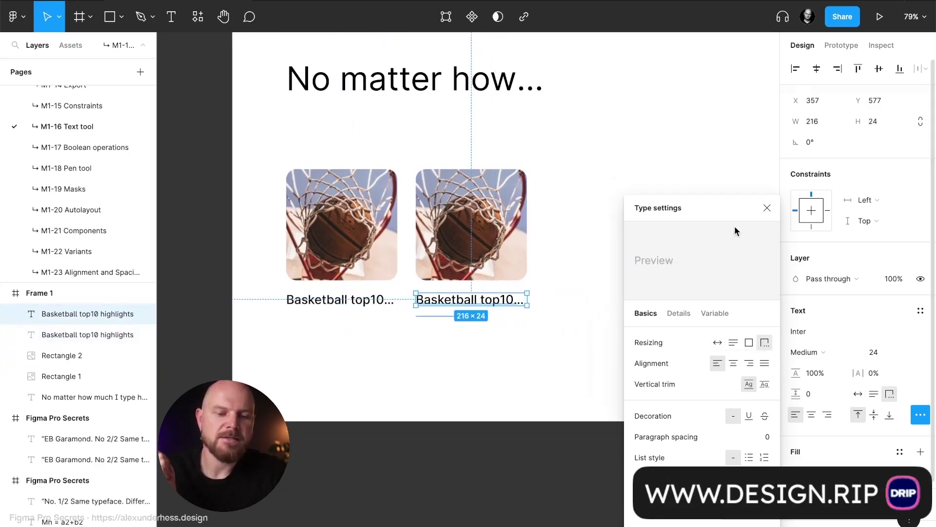
click(767, 208)
click(589, 292)
scroll(589, 292, down, 5)
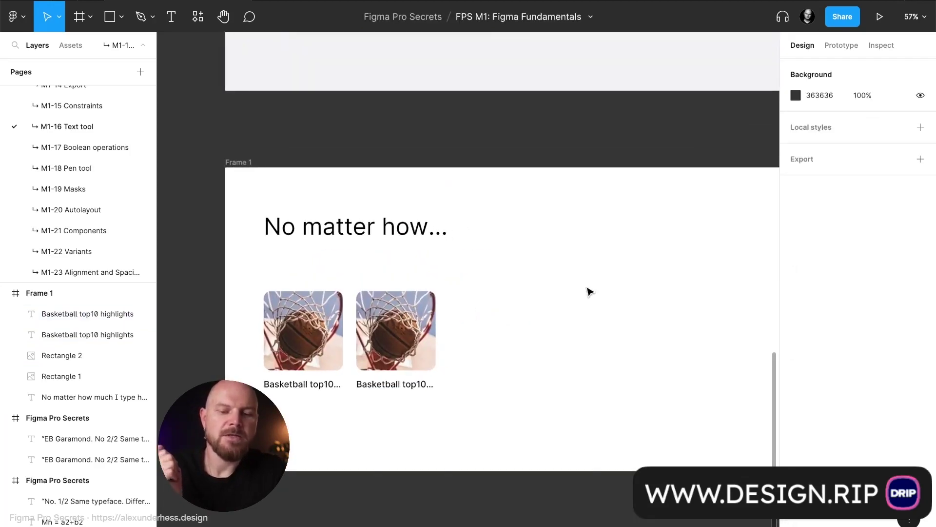
scroll(579, 303, right, 2)
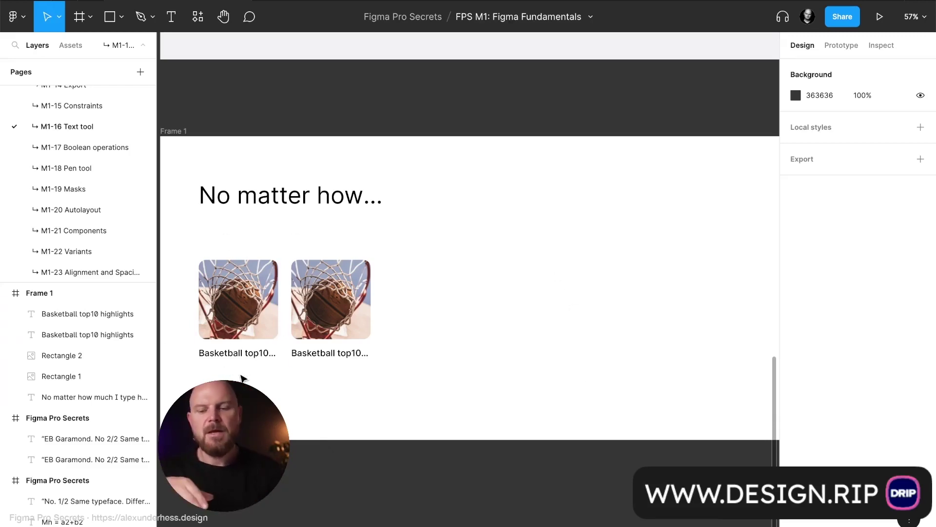
click(240, 353)
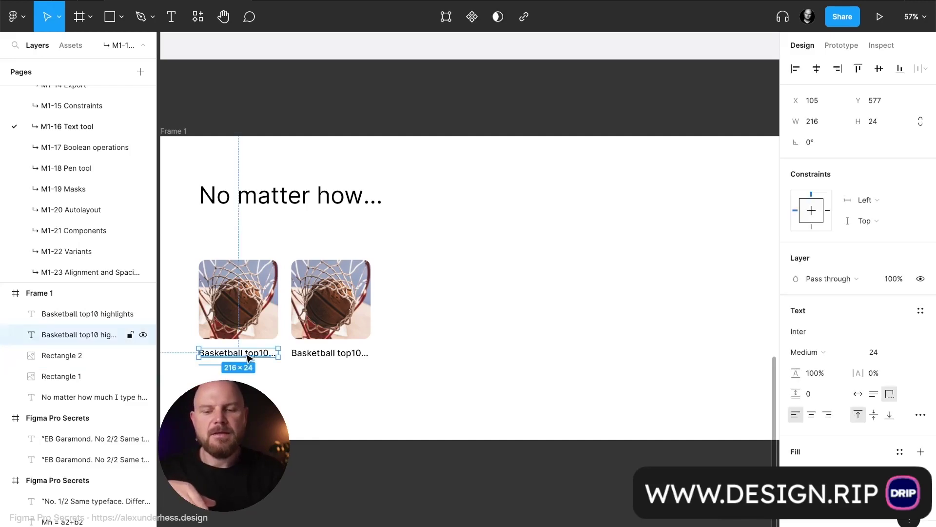
click(369, 424)
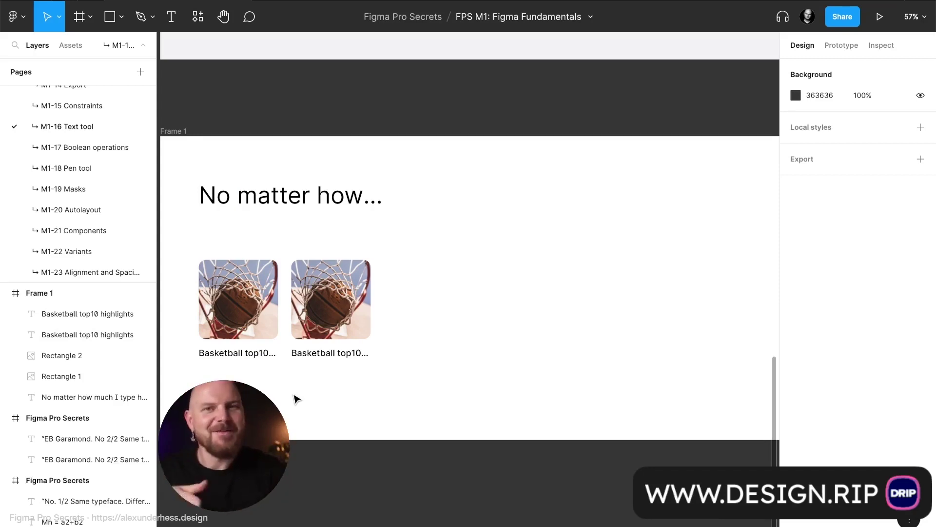
scroll(297, 399, left, 3)
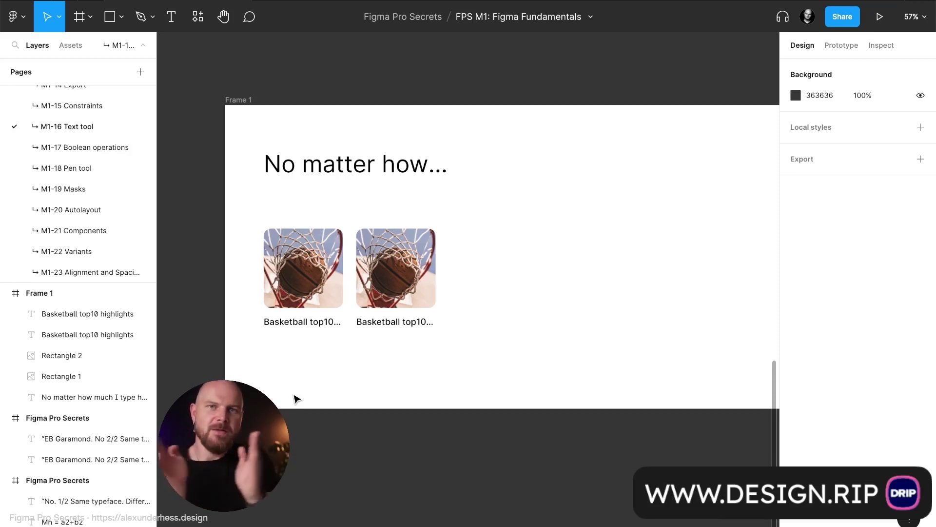
click(313, 325)
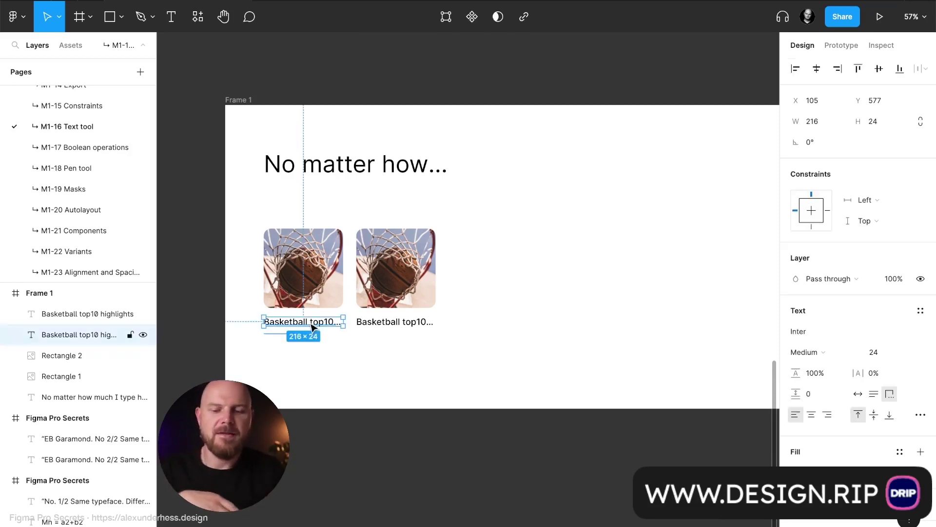
click(333, 378)
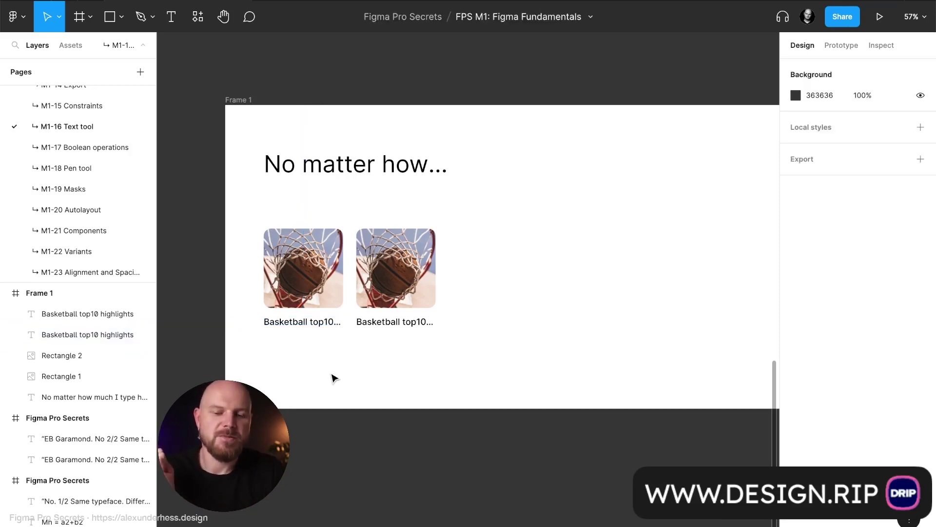
- Delete both basketball pictures together with their captions
drag(467, 382, 260, 225)
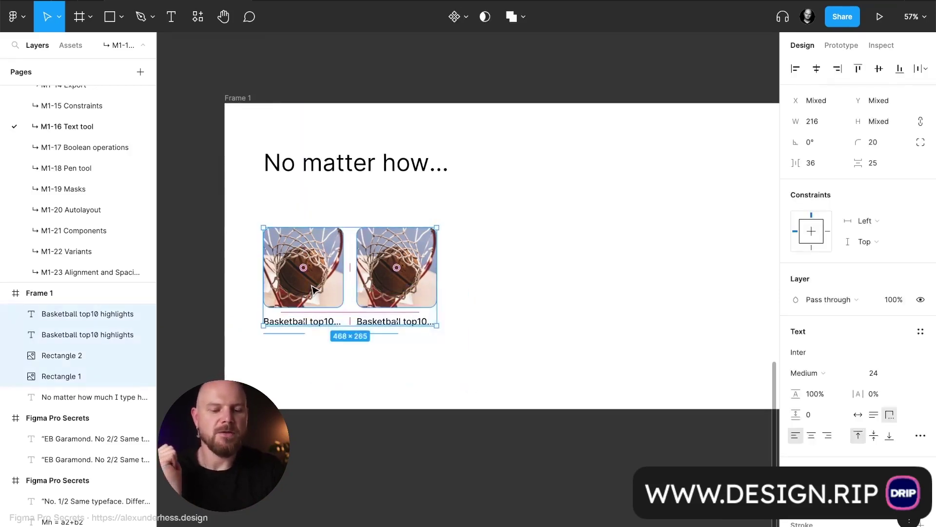
key(Delete)
- Switch the "No matter how…" heading from truncation to auto width resizing and stretch its box to about 1115 wide
click(359, 161)
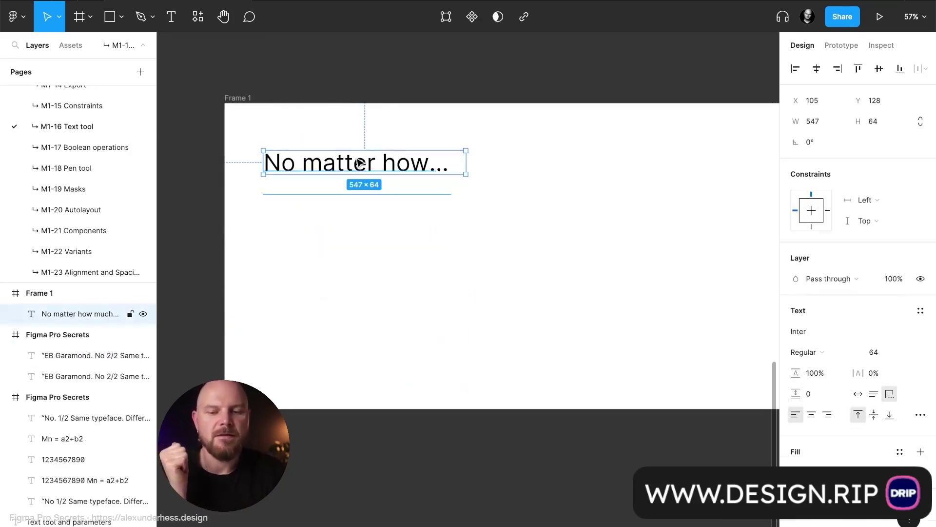
click(920, 414)
mouse_move(765, 343)
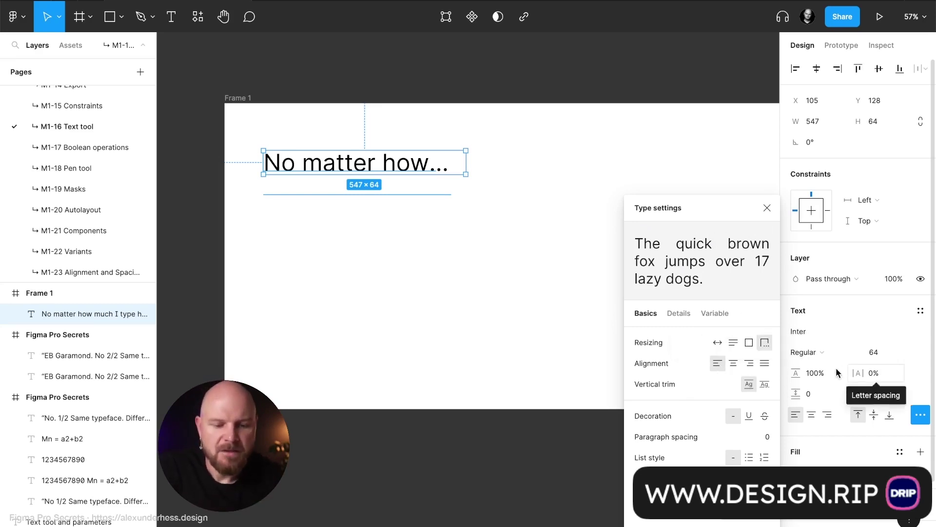
click(719, 343)
scroll(449, 247, right, 2)
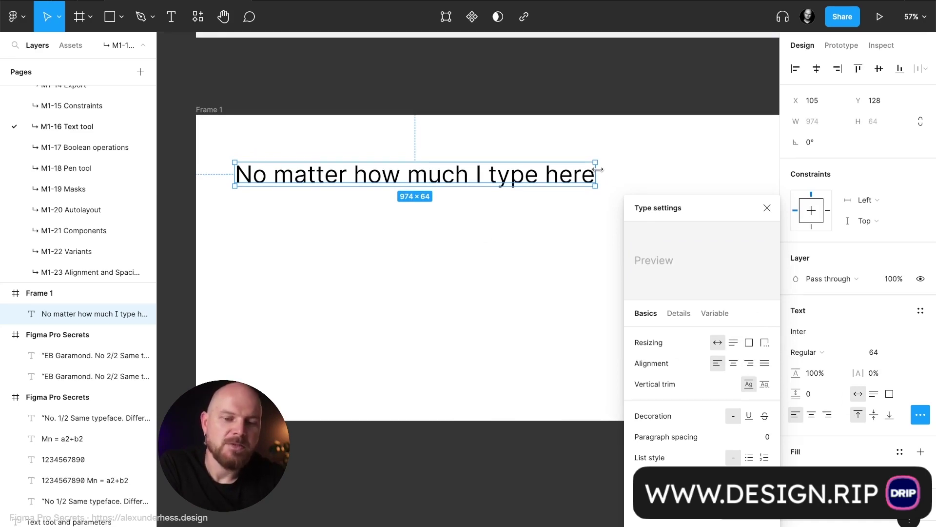
drag(598, 169, 647, 169)
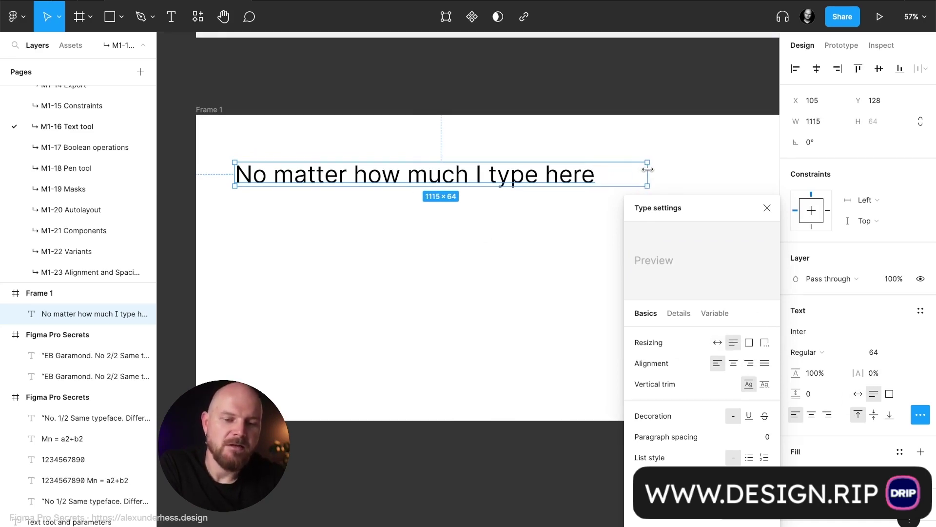
- Justify the heading text and narrow its box to about 618 wide
click(764, 364)
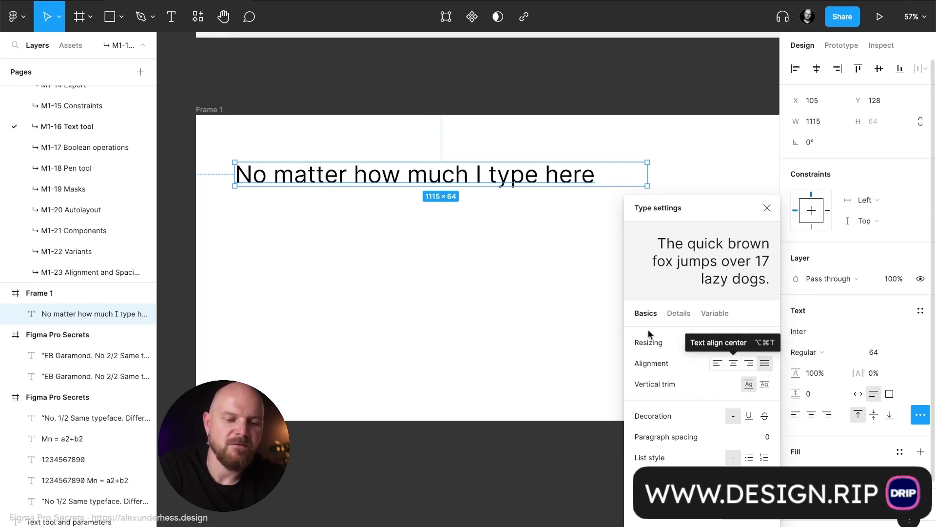
drag(647, 175, 464, 193)
click(512, 215)
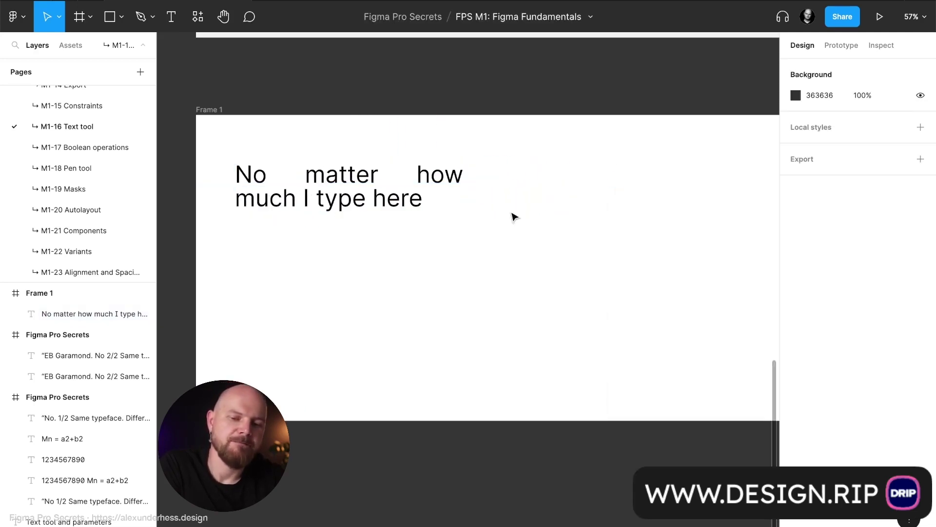
- Extend the heading after "type here" with ". it's better to see the difference when you have more text."
click(437, 204)
double_click(416, 194)
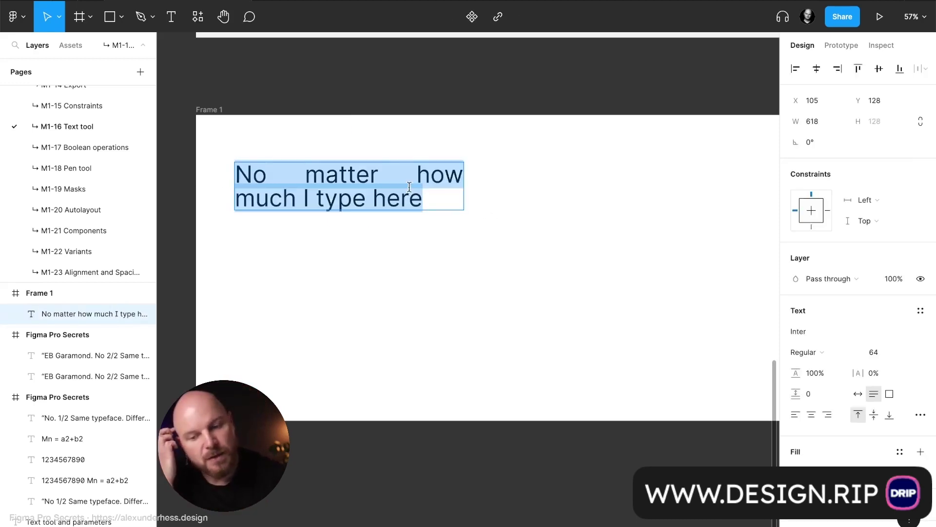
key(Escape)
double_click(424, 200)
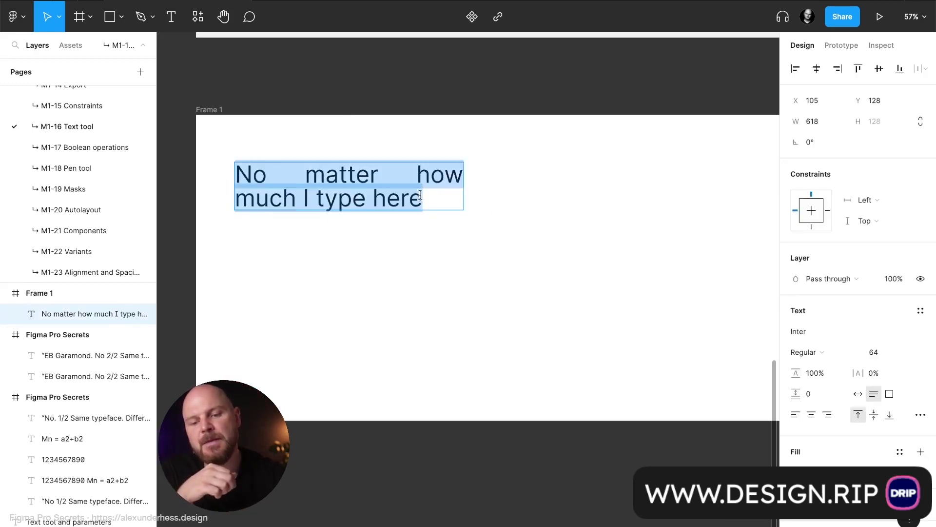
click(423, 200)
text(.)
text('s better to )
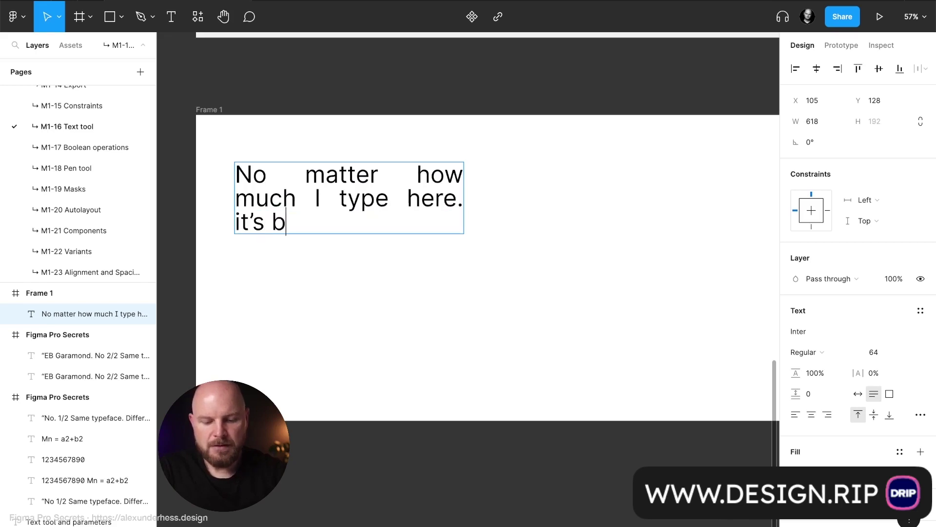
text(see )
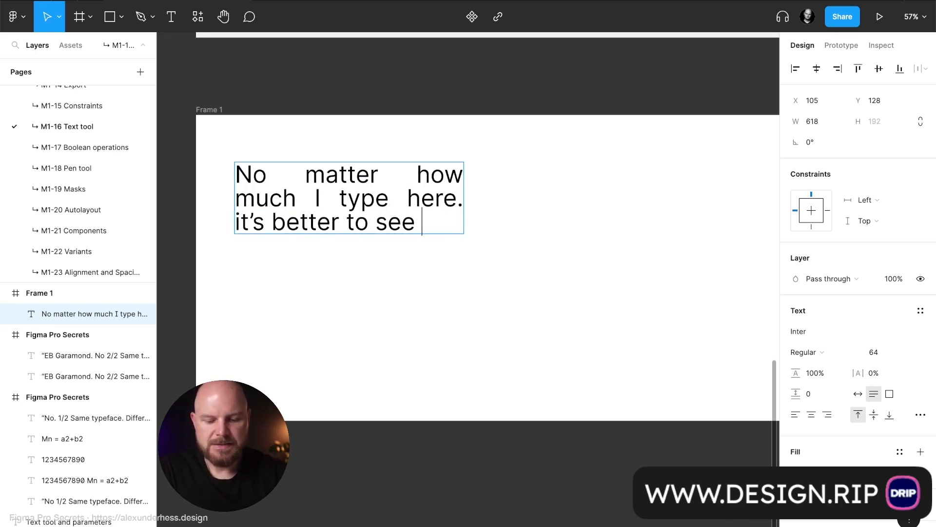
text(the differe)
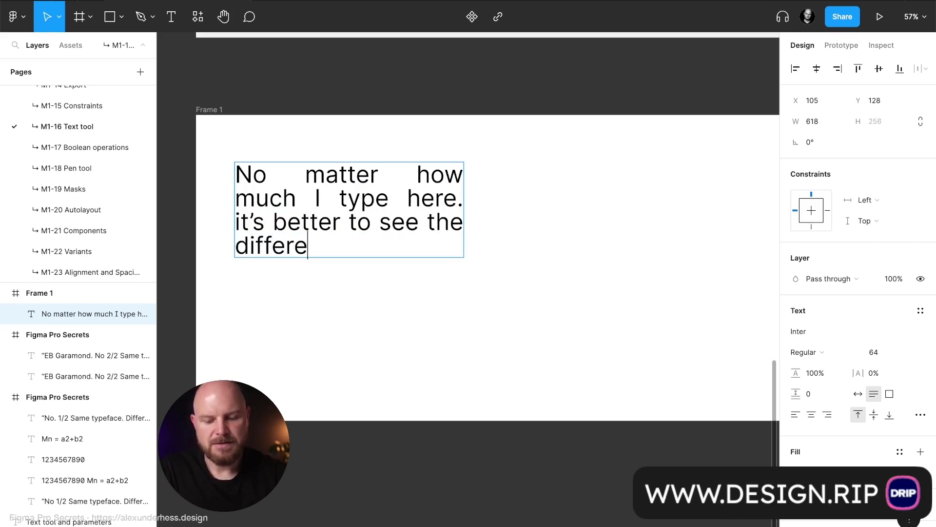
text(nce when you hacwe)
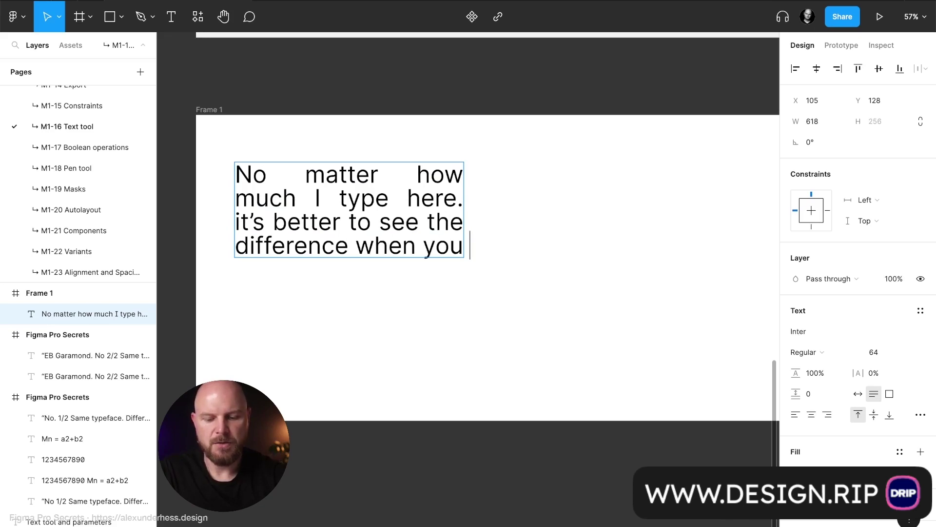
key(BackSpace)
key(BackSpace)
key(BackSpace)
key(BackSpace)
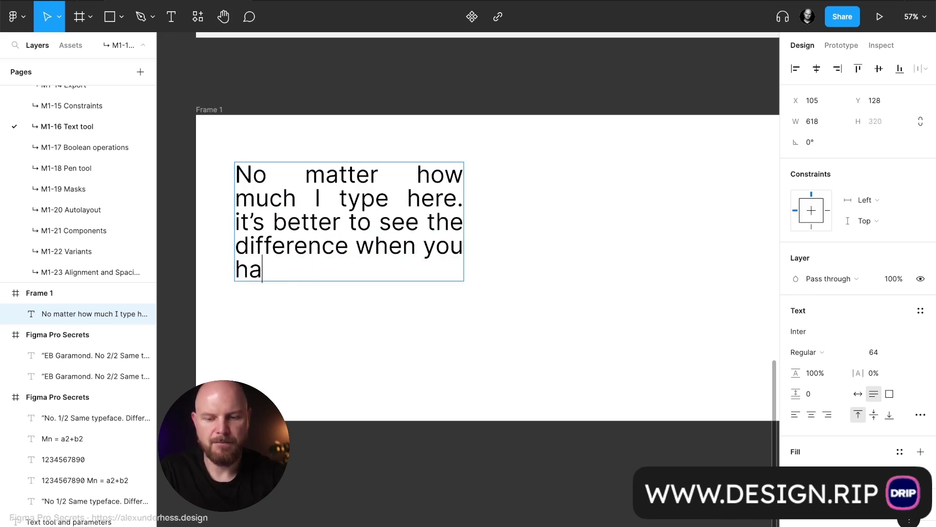
text(ve more text. )
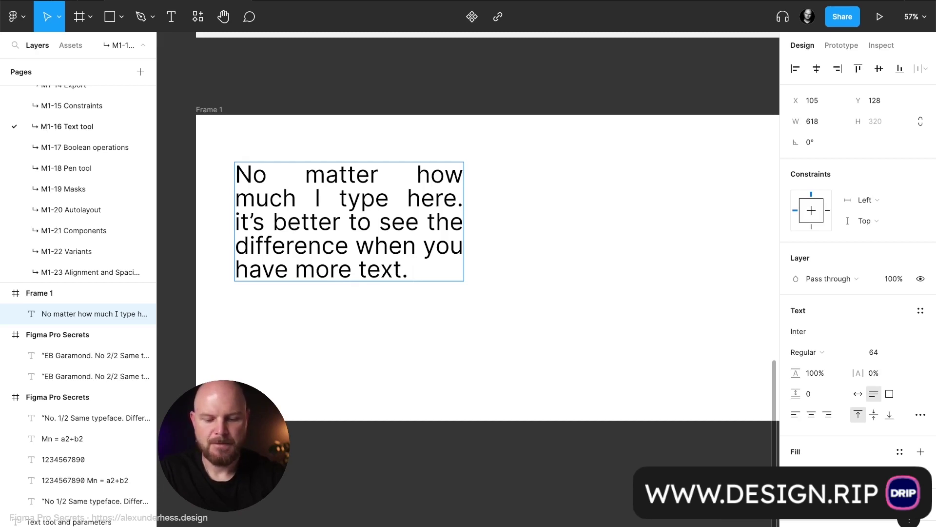
- Append the sentence "Take a look at this example here." to the justified text and finish editing
text(Take a look )
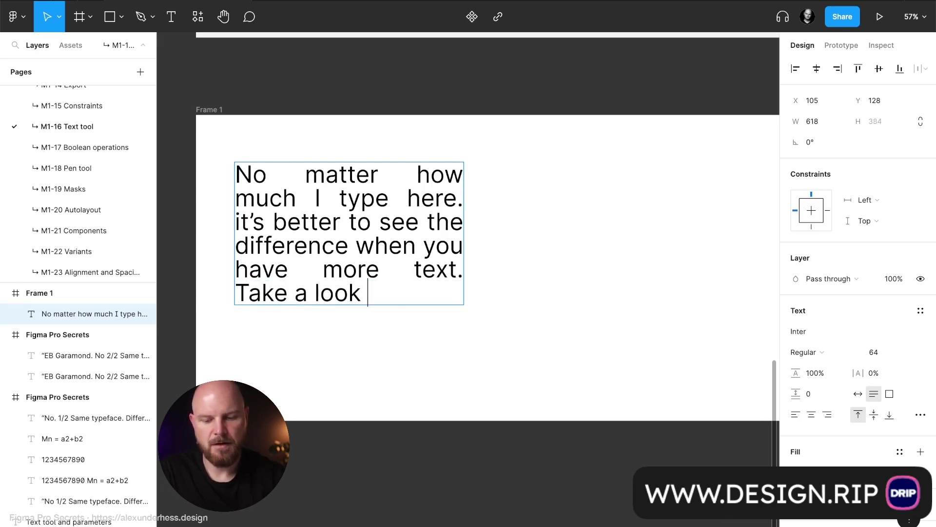
text(at this a)
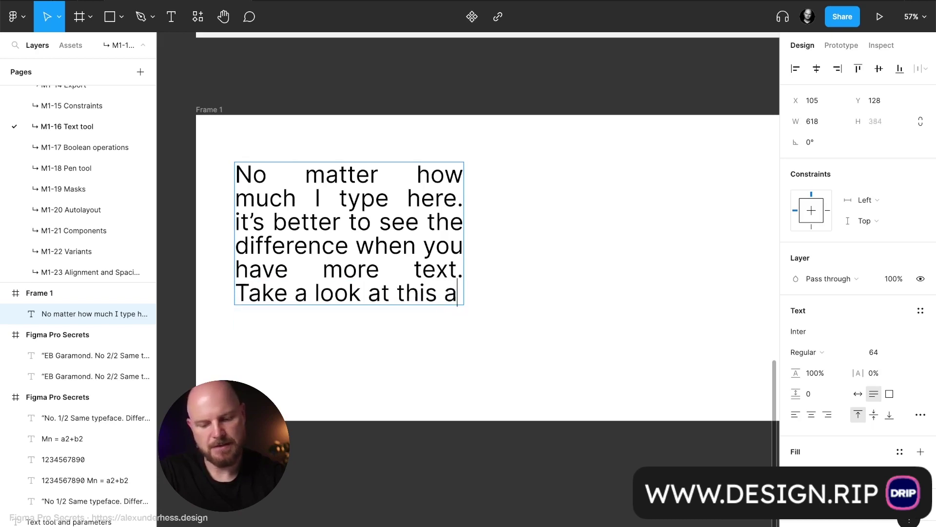
text(xample her)
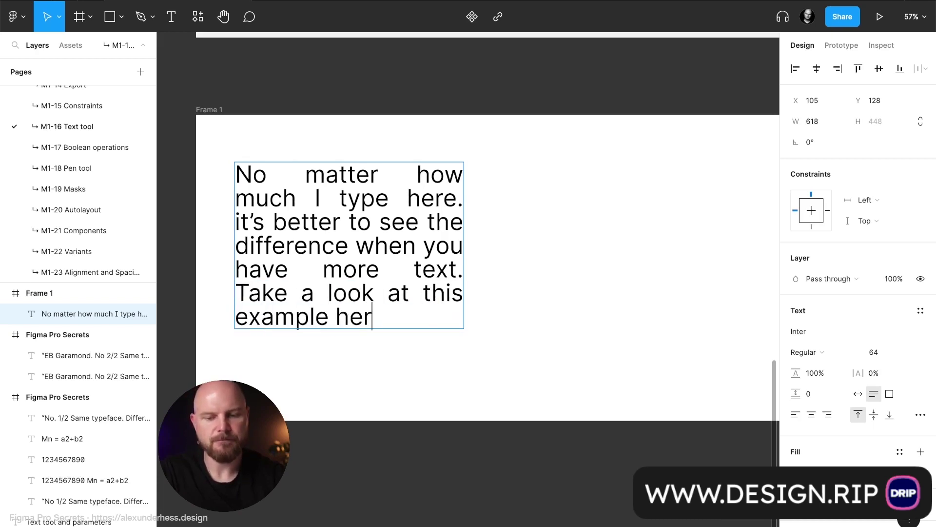
text(e.)
key(Escape)
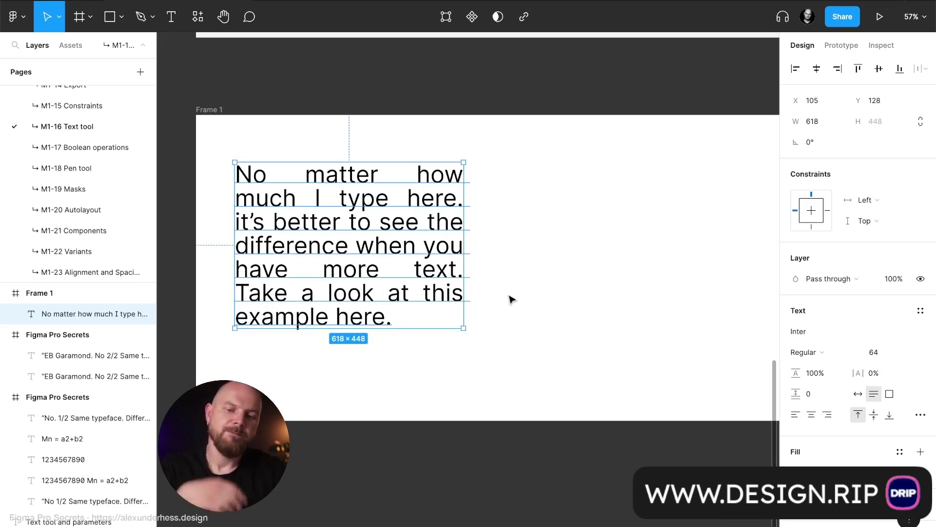
- Open the justified paragraph's type settings and widen its text box to about 938
click(920, 415)
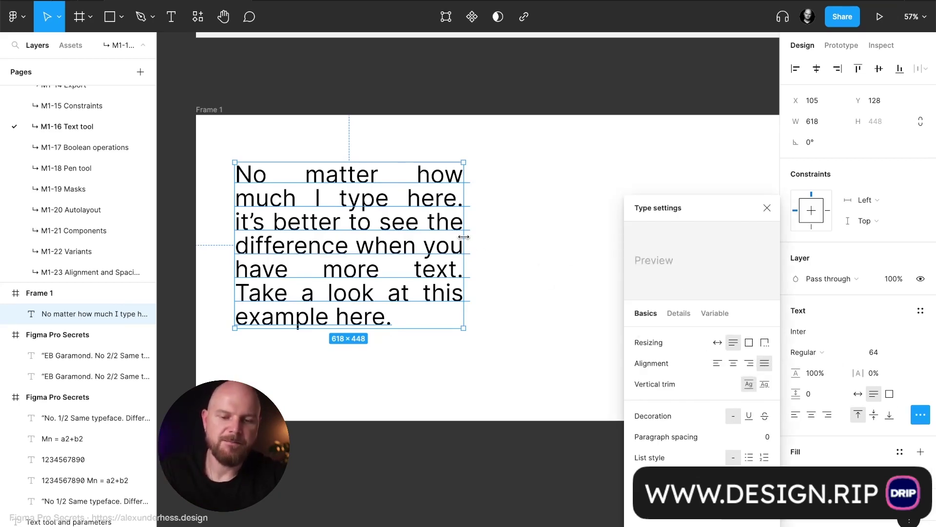
drag(464, 237, 582, 241)
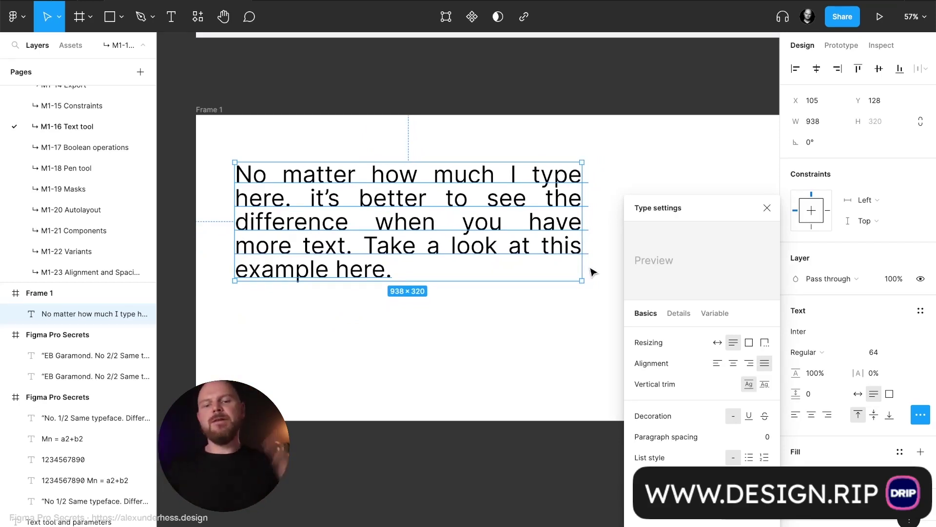
- Close the type settings, duplicate the justified paragraph below the original, and left-align the copy
click(767, 208)
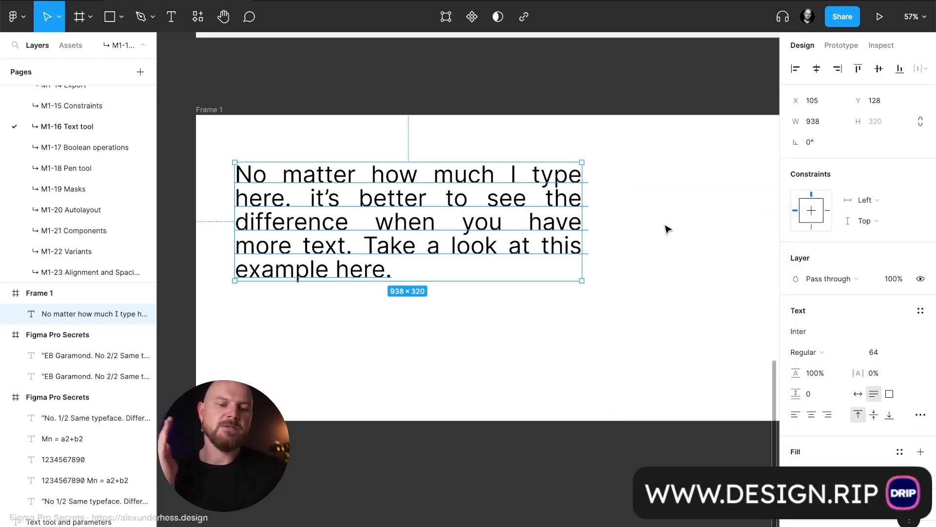
drag(432, 248, 435, 354)
click(795, 414)
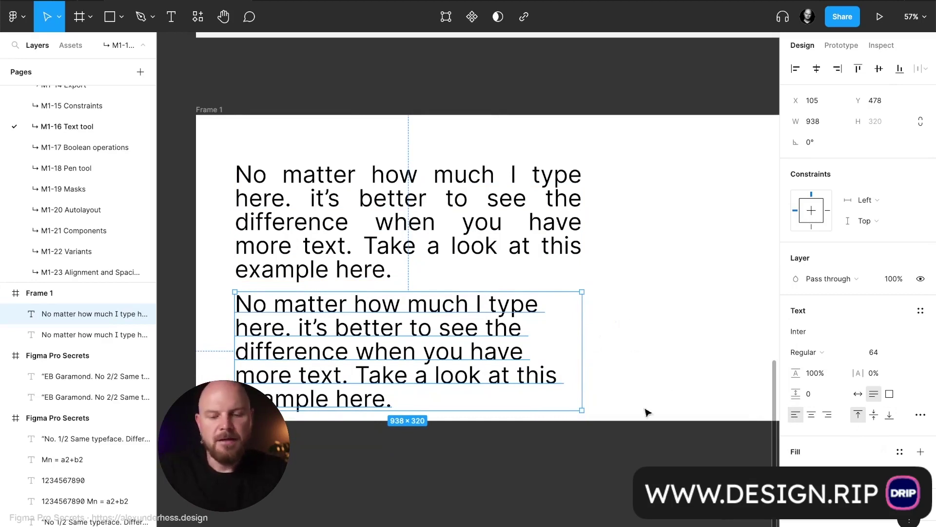
- Extend Frame 1 downward to about 980 high and move the left-aligned copy down to Y 531
click(247, 127)
drag(591, 422, 592, 478)
drag(471, 352, 473, 372)
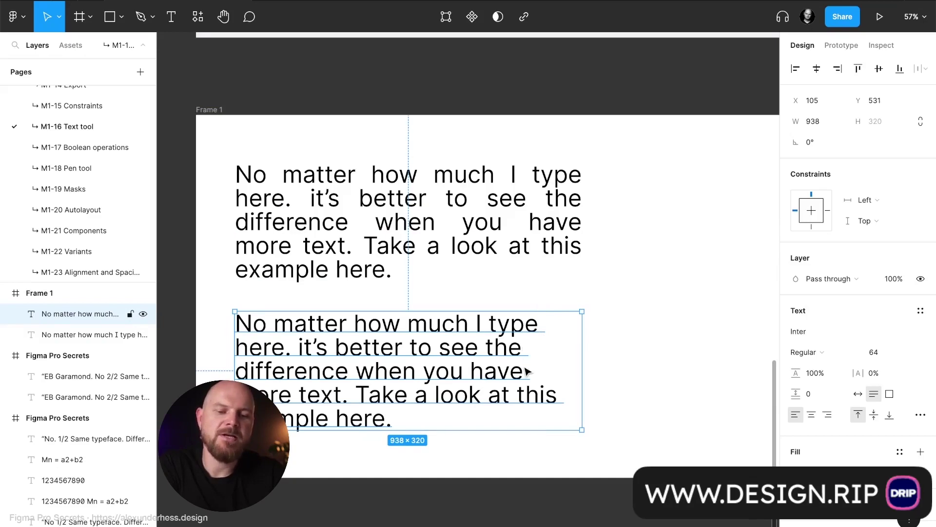
drag(517, 374, 542, 382)
key(ctrl+z)
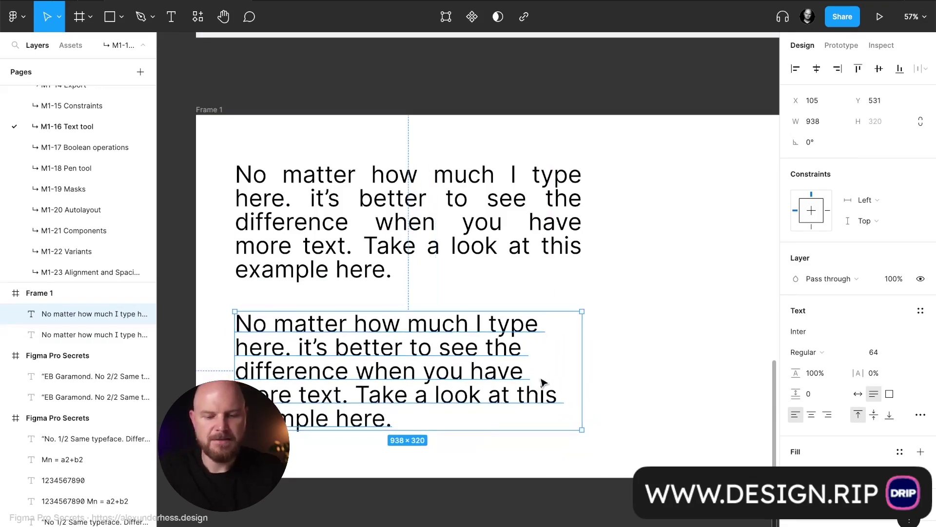
- Draw a freehand pencil line along the ragged right edge of the left-aligned copy
key(shift+p)
mouse_move(540, 317)
mouse_down()
mouse_move(527, 362)
mouse_move(561, 385)
mouse_move(556, 403)
mouse_move(441, 407)
mouse_move(399, 439)
mouse_up()
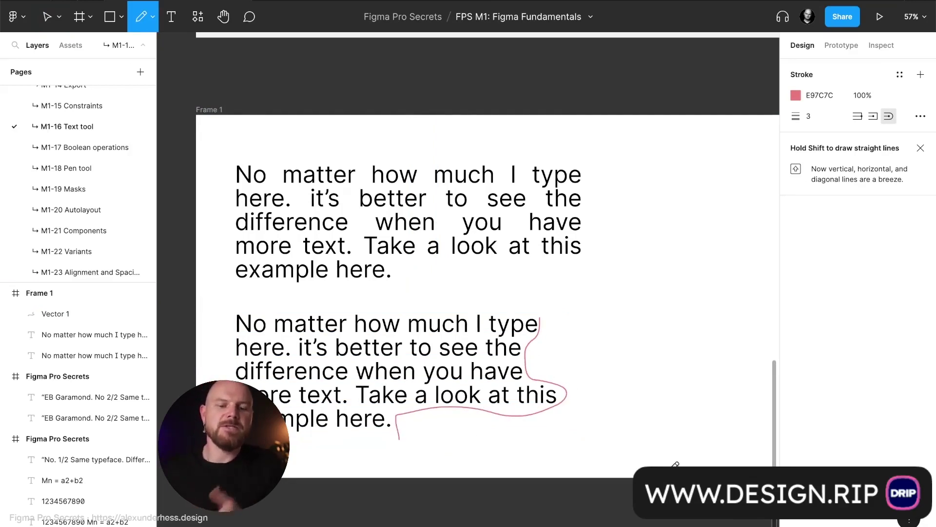
key(v)
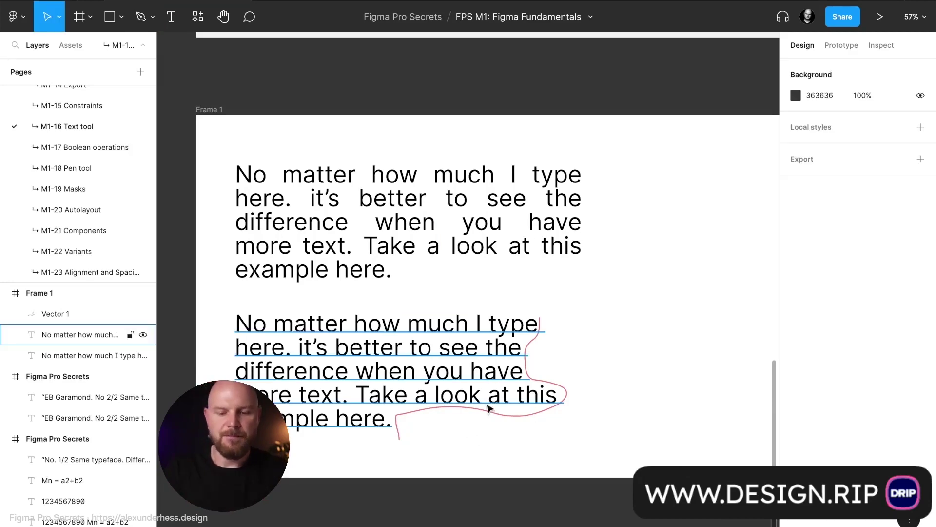
- Right-align the copied paragraph and try tracing its ragged left edge with a freehand pencil line
click(454, 388)
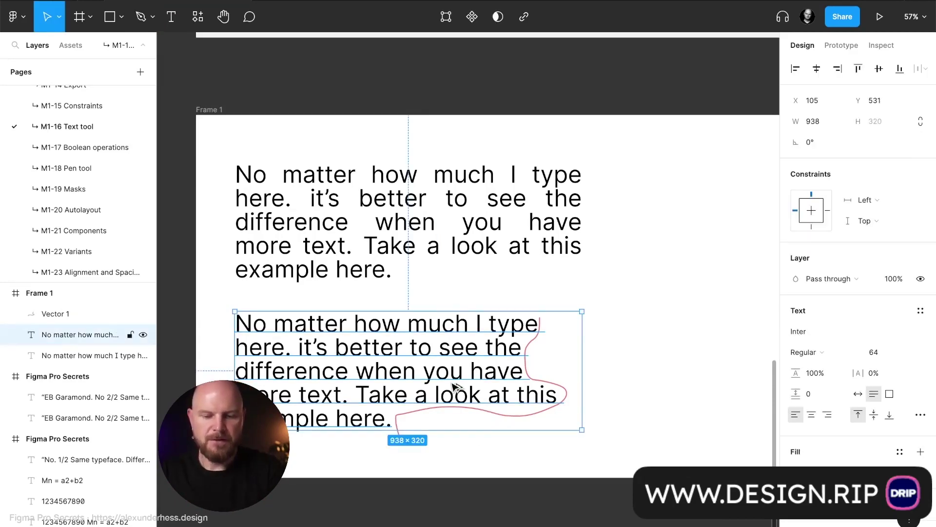
key(ctrl+alt+r)
key(p)
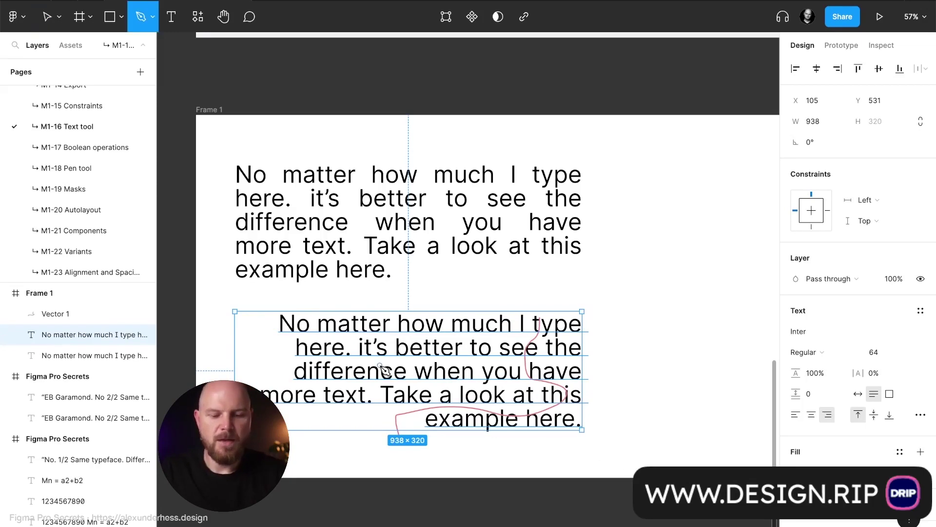
key(shift+p)
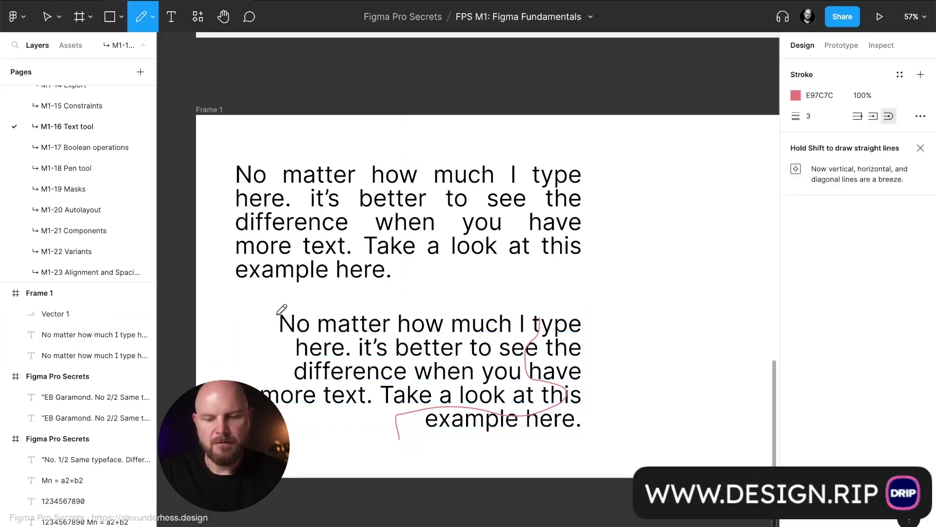
mouse_move(276, 315)
mouse_down()
mouse_move(292, 358)
mouse_move(287, 378)
mouse_move(264, 390)
mouse_move(366, 411)
mouse_up()
key(ctrl+z)
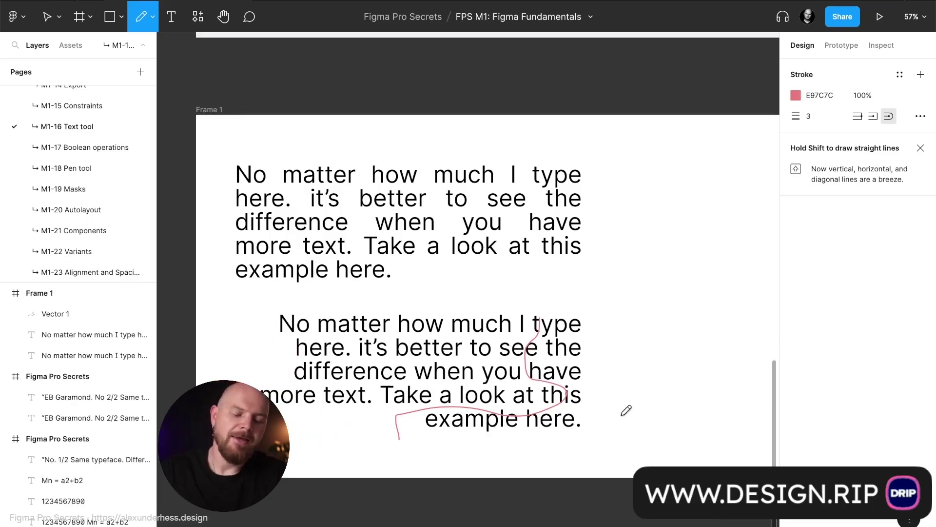
- Undo the copy's right alignment and delete the freehand line along its edge
key(v)
key(ctrl+z)
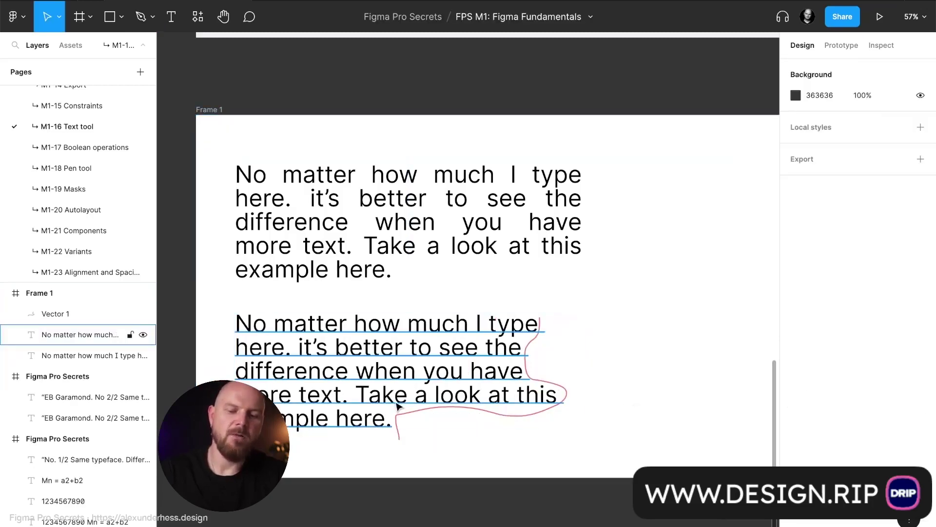
click(480, 415)
key(Delete)
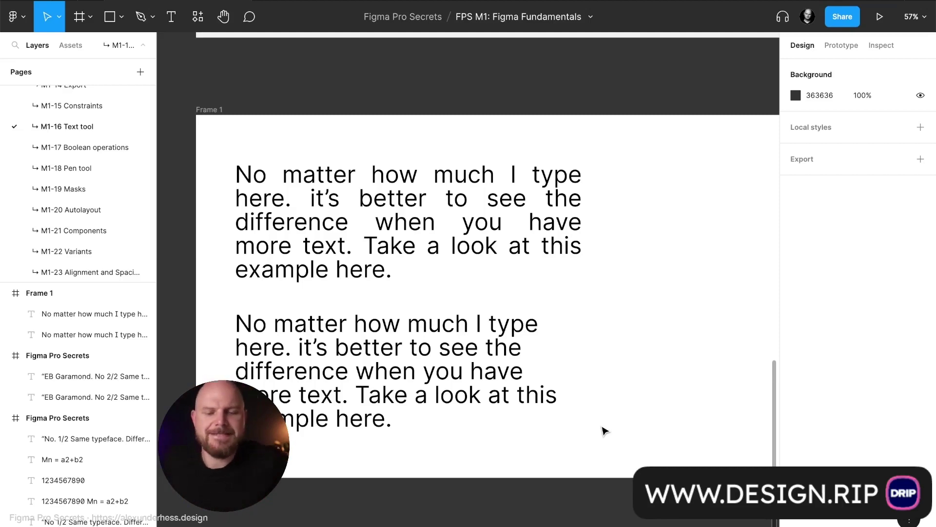
- Narrow the left-aligned copy's text box to about 644 wide and deselect it
click(514, 379)
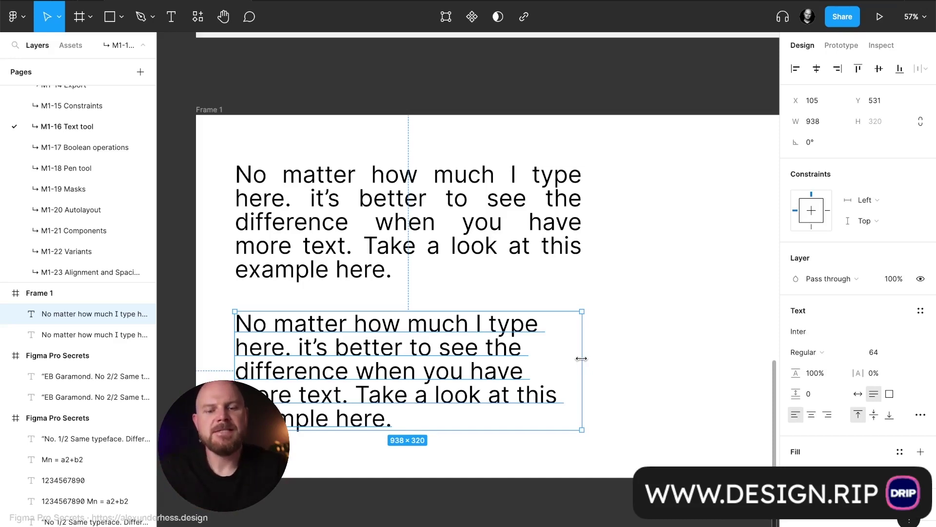
drag(581, 358, 473, 394)
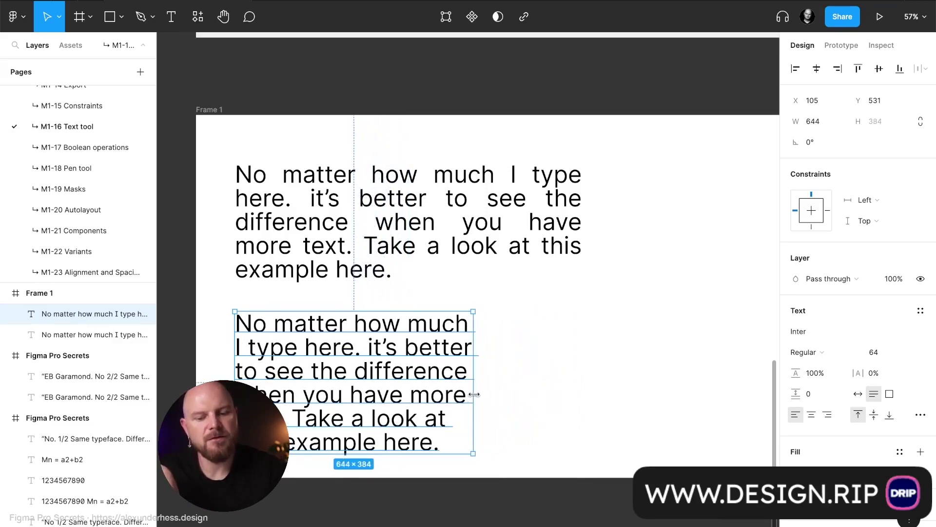
click(560, 412)
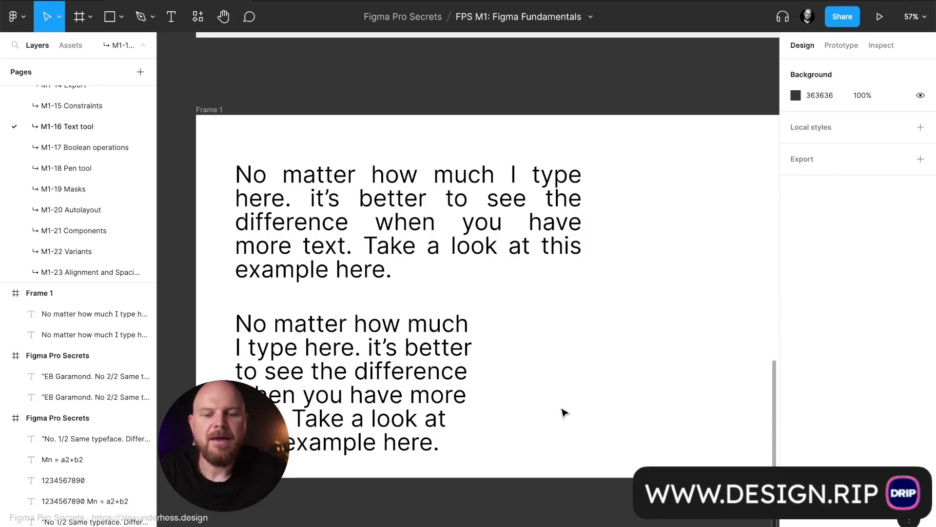
- Compare the two paragraphs and preview the justified alignment in the left-aligned copy's type settings without applying it
click(464, 345)
click(507, 268)
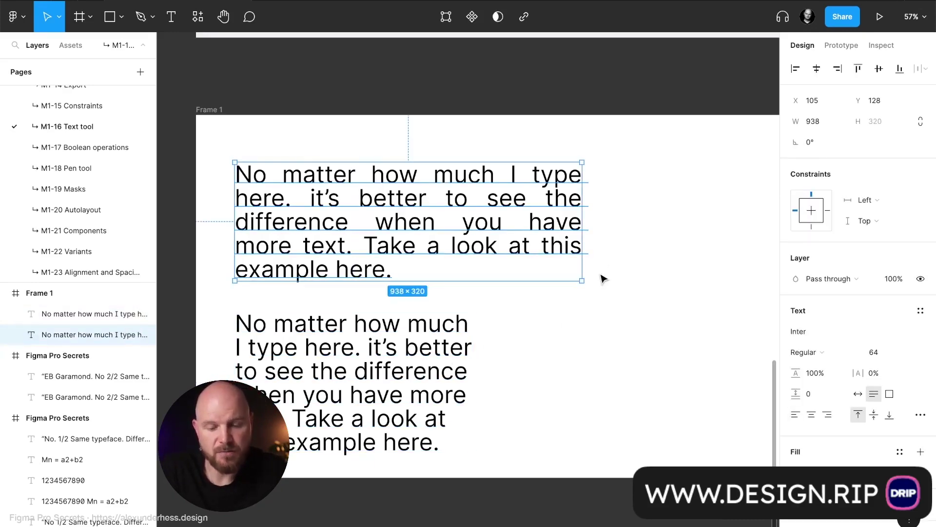
click(454, 376)
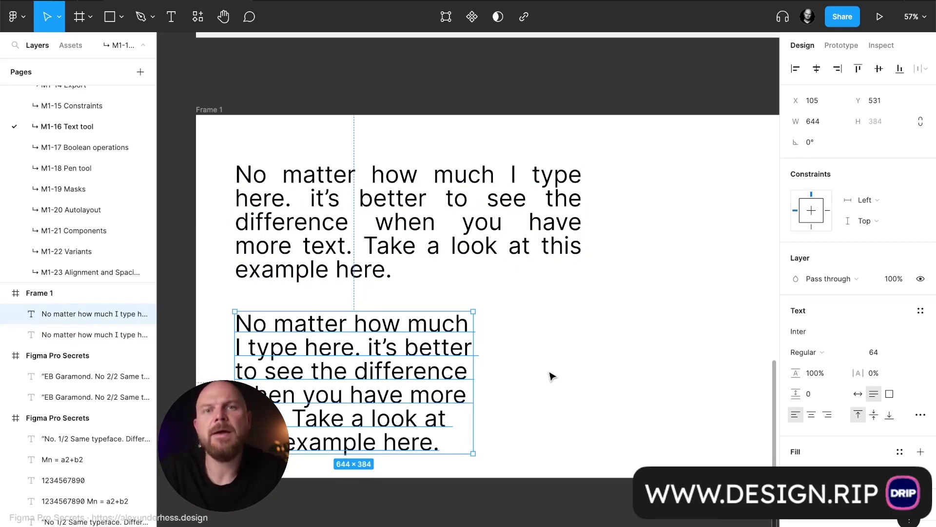
click(920, 415)
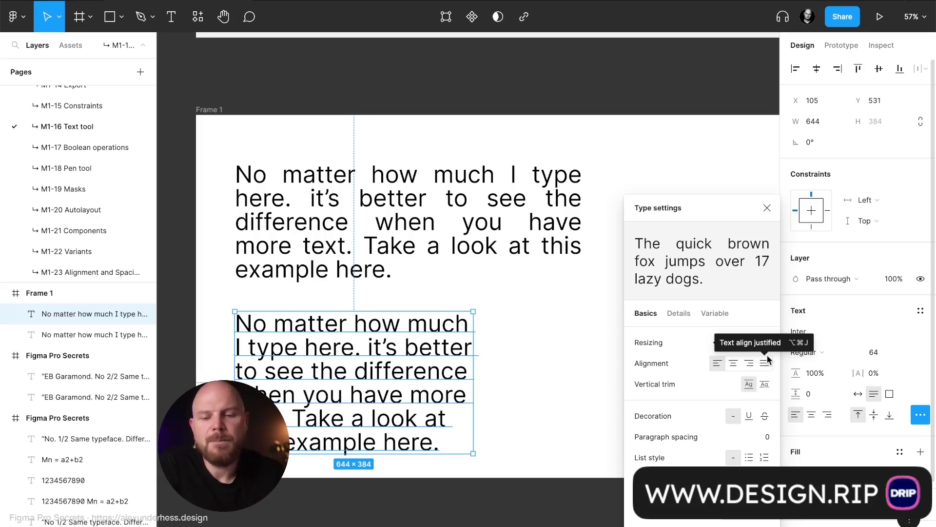
click(767, 207)
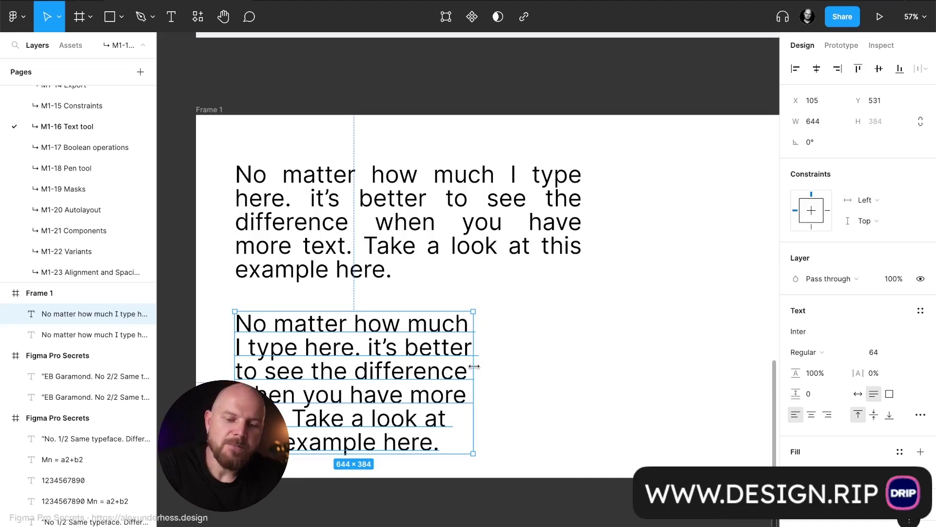
- Widen the left-aligned copy's text box to about 919 and compare it with the justified paragraph
drag(473, 367, 576, 366)
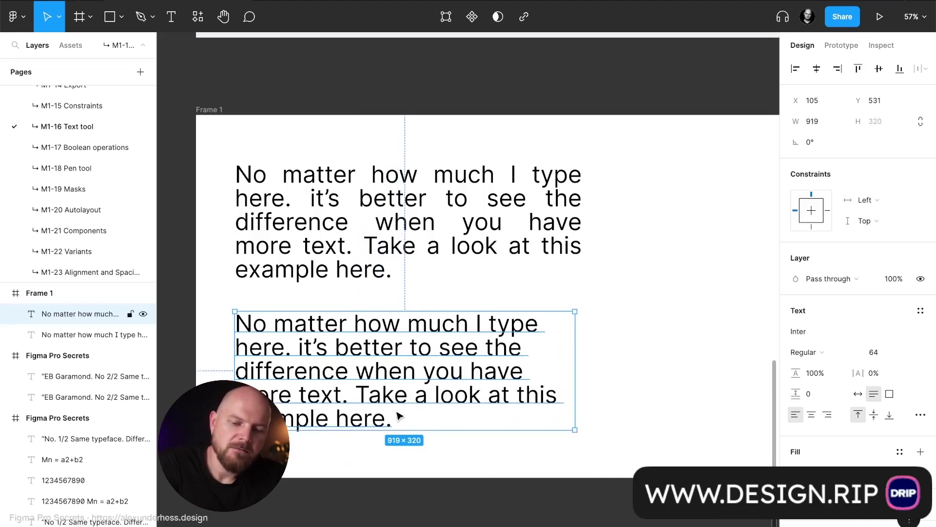
click(621, 362)
scroll(564, 347, down, 3)
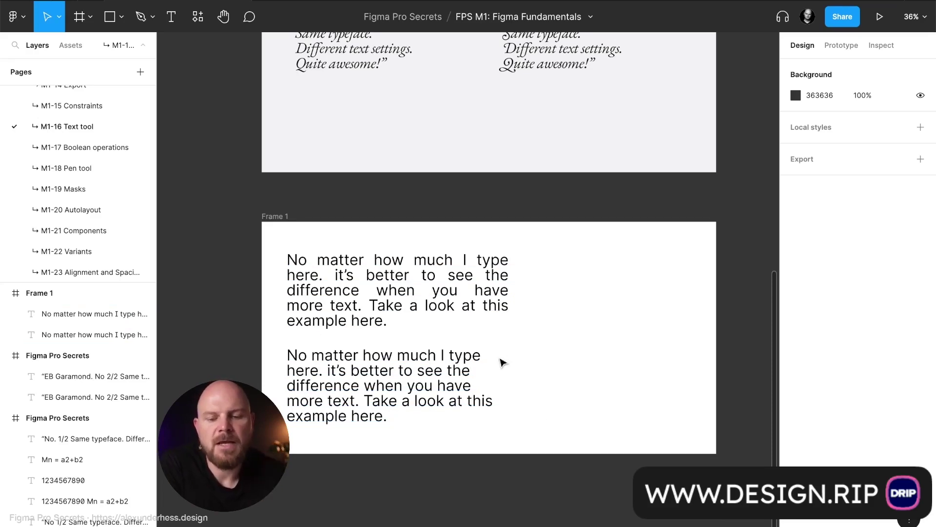
click(495, 314)
click(536, 314)
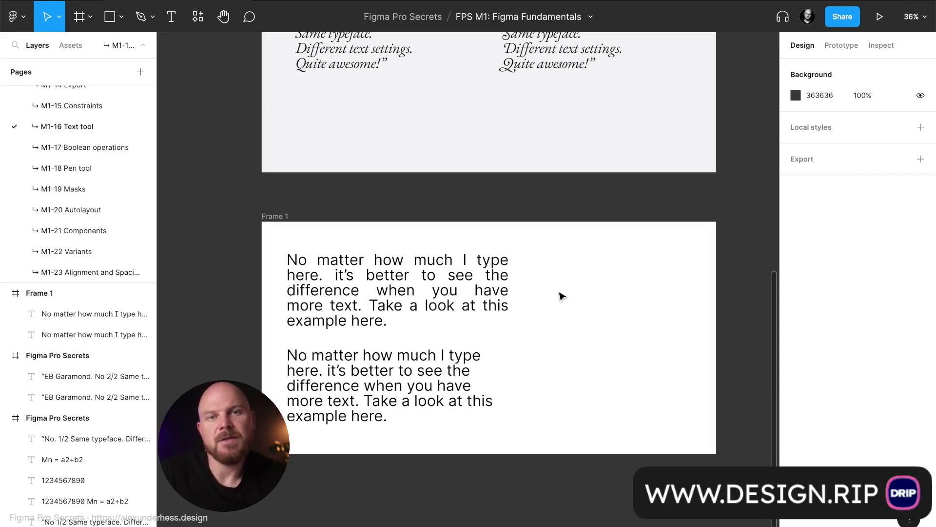
- Delete the left-aligned copy and move the remaining justified paragraph down to Y 435
click(419, 404)
key(Delete)
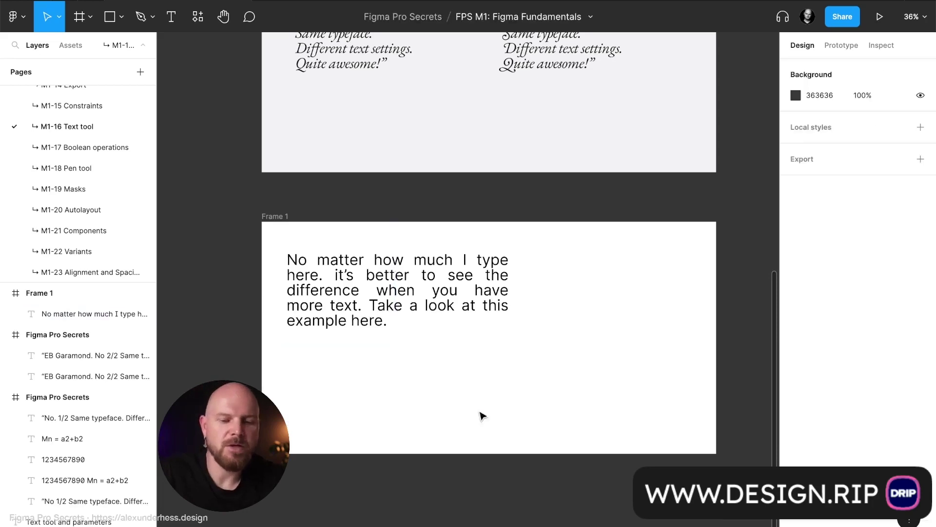
click(457, 293)
drag(457, 293, 457, 366)
- Draw a rectangle about 412 × 296 above the justified paragraph, closing the file search window that opens
key(r)
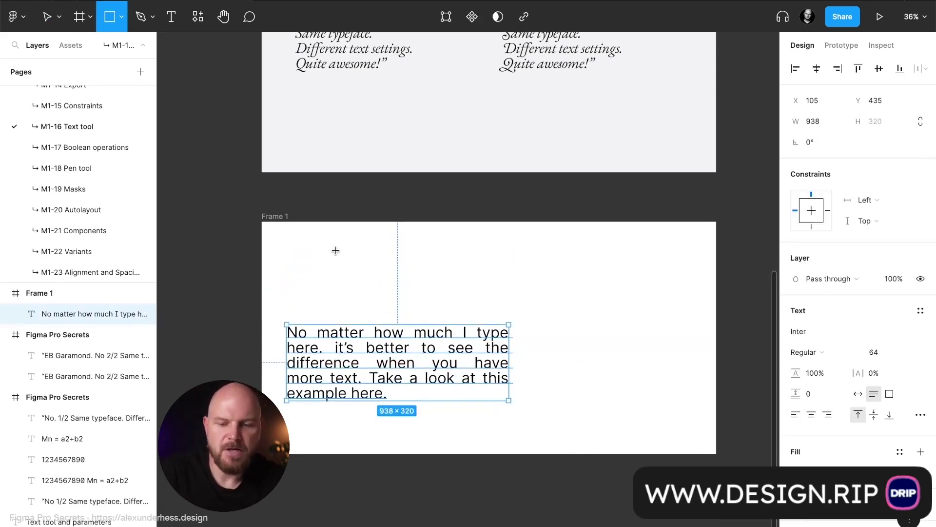
drag(334, 248, 433, 318)
key(super+alt+space)
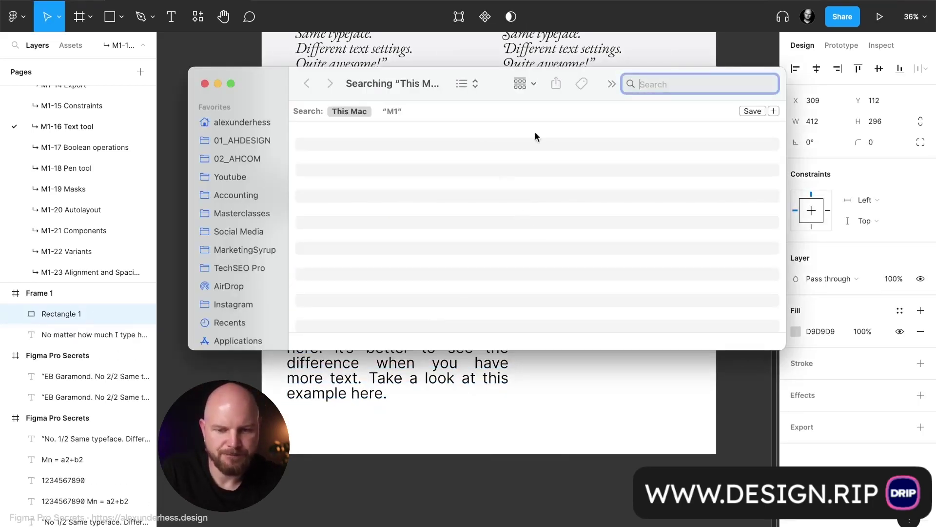
click(219, 80)
- Fill the rectangle with an Unsplash "fragrance" photo of a hand holding a perfume bottle and close the plugin
key(super+slash)
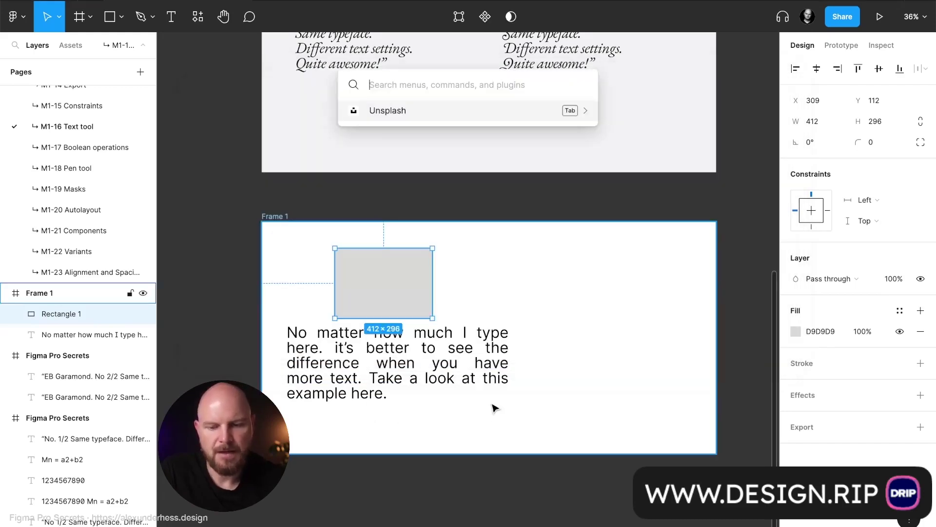
key(Return)
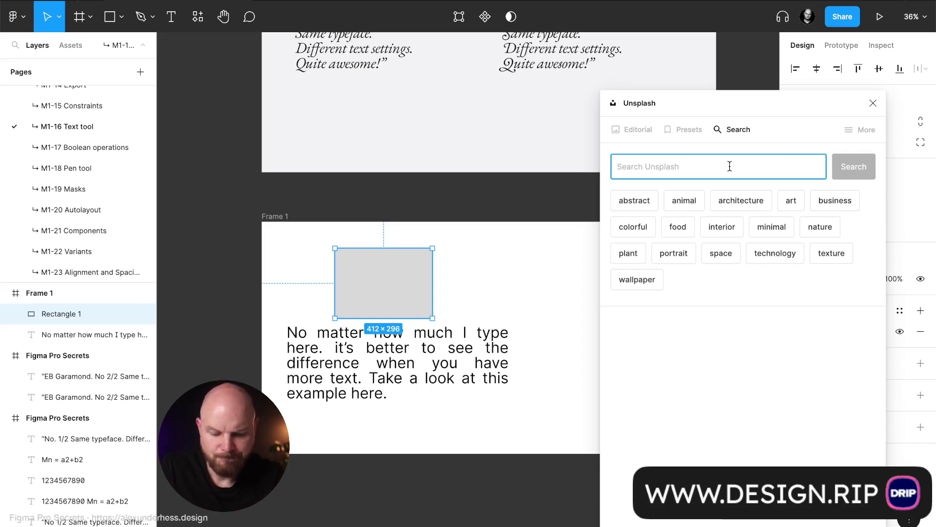
text(fragrance)
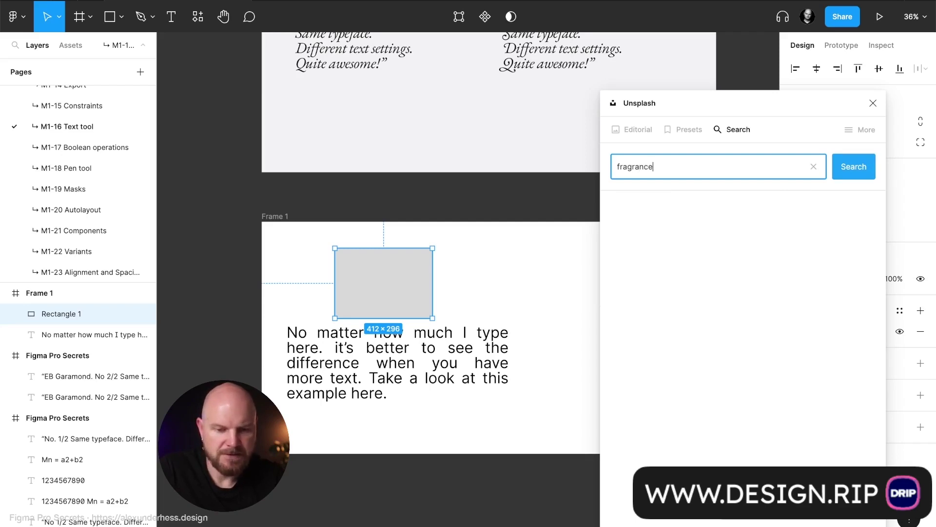
key(Return)
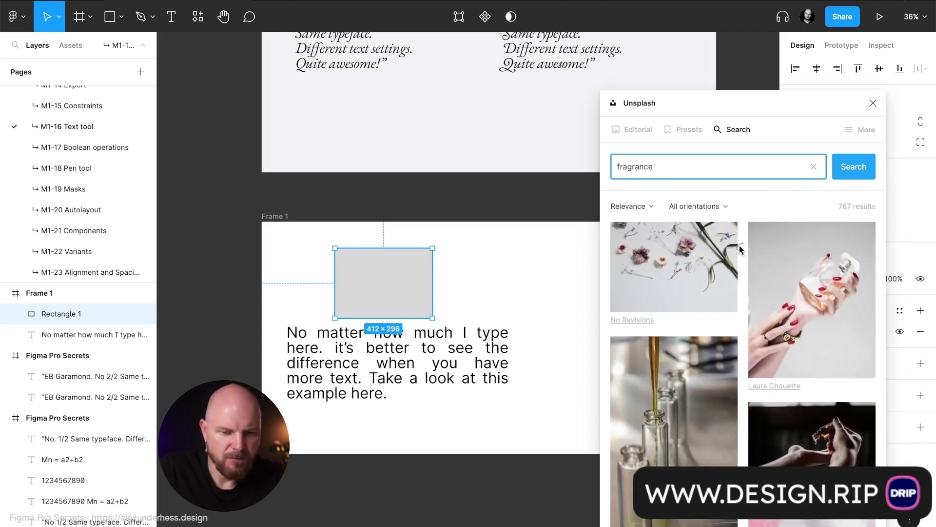
click(831, 306)
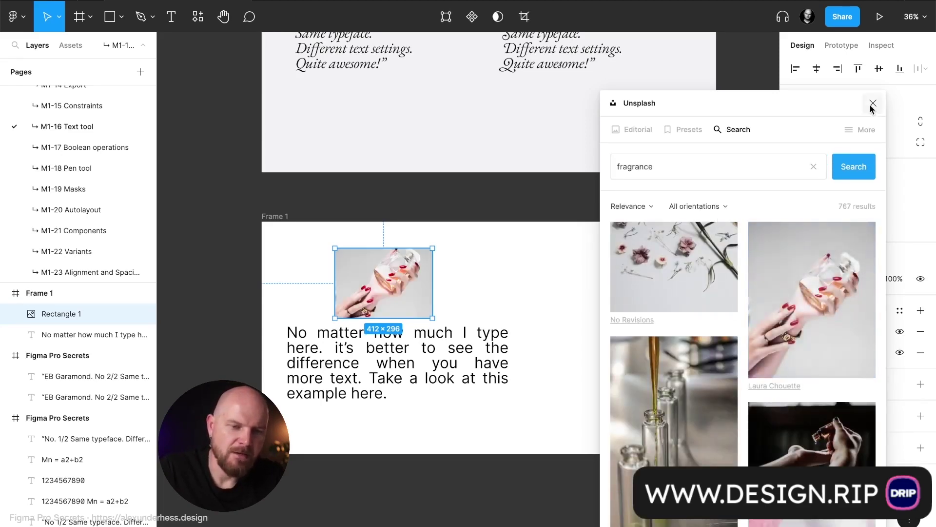
click(873, 103)
- Align the image with the paragraph's left edge and stretch it to the paragraph's width of 938
drag(390, 296, 342, 292)
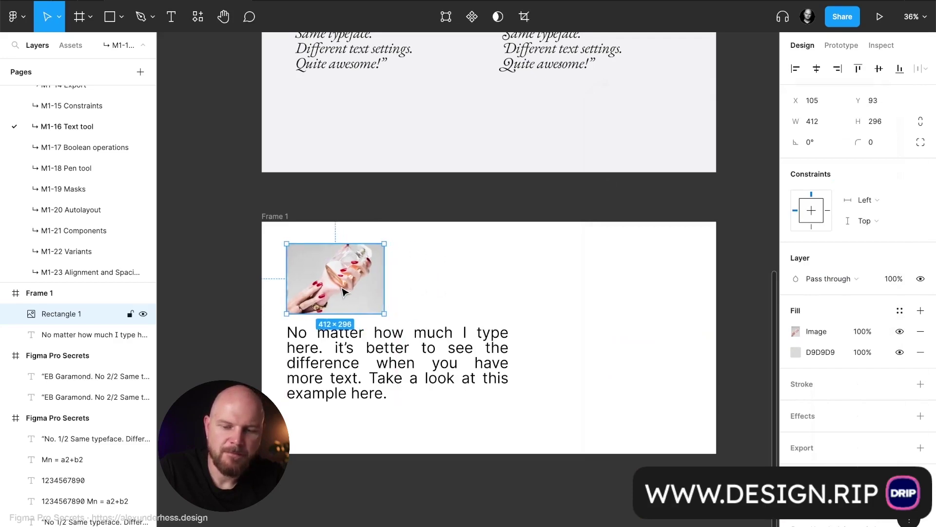
drag(385, 243, 506, 247)
- Extend Frame 1 downward to about 1664 high and move the paragraph down to Y 734
click(284, 216)
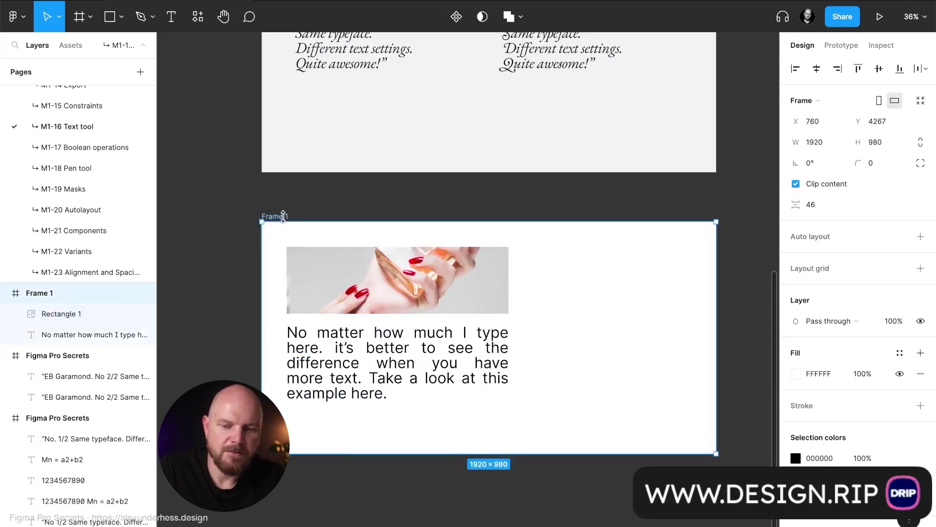
drag(351, 454, 354, 524)
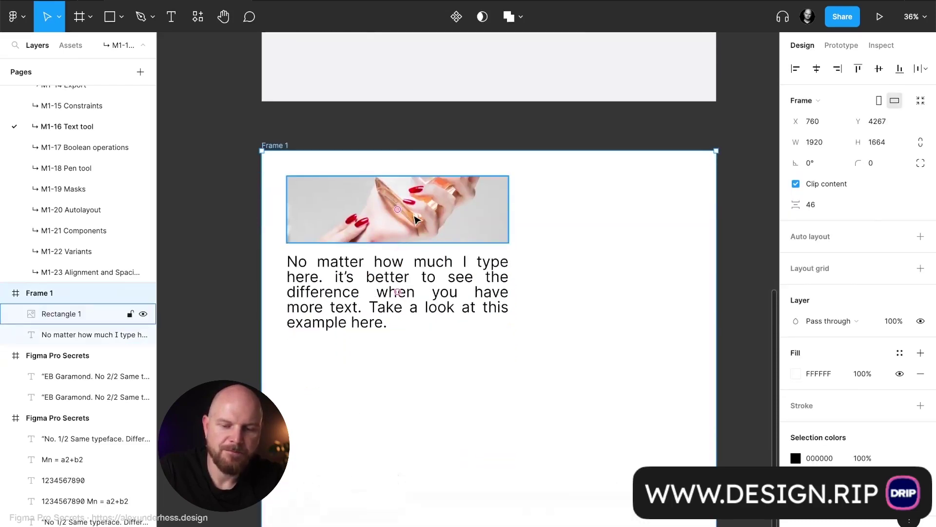
click(416, 268)
drag(416, 268, 415, 349)
- Stretch the image downward to fill the gap above the paragraph, then select the paragraph
click(414, 239)
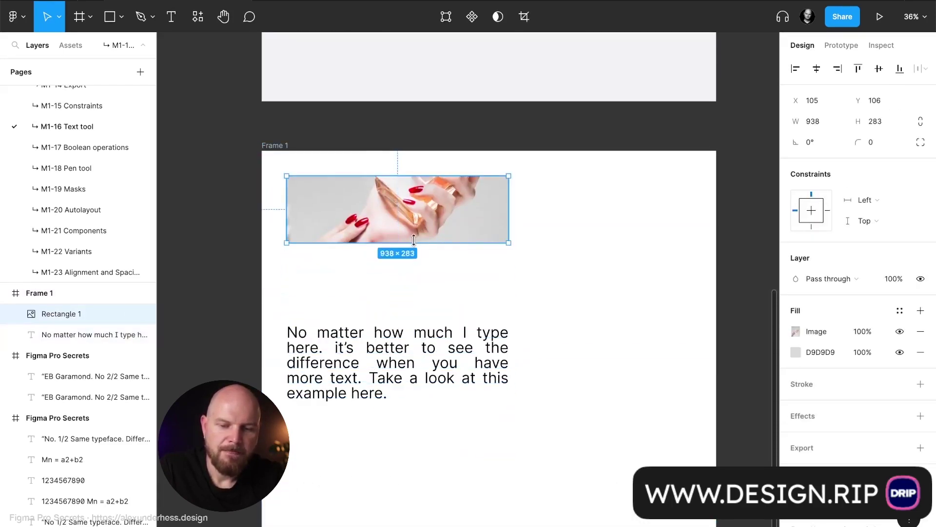
drag(413, 238, 414, 305)
click(419, 335)
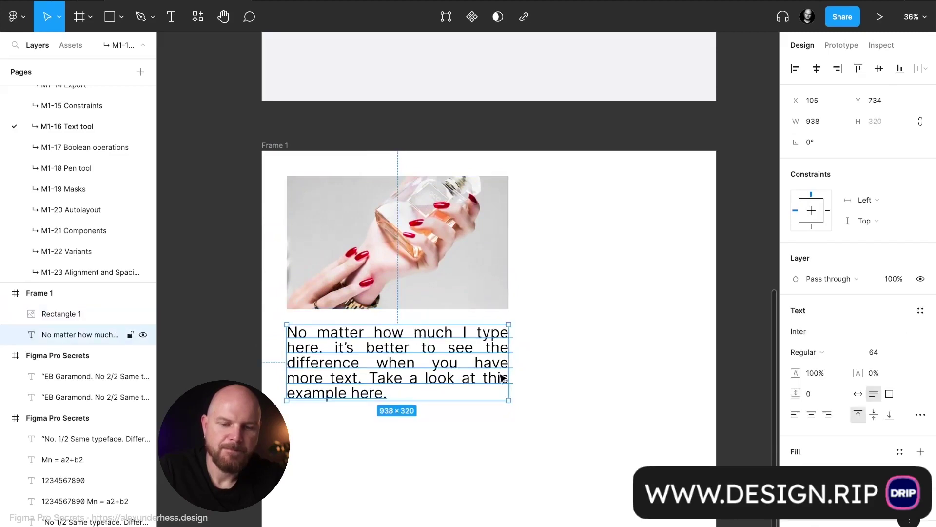
- Set the letter case of the paragraph below the perfume image to uppercase in its type settings
click(514, 379)
click(472, 375)
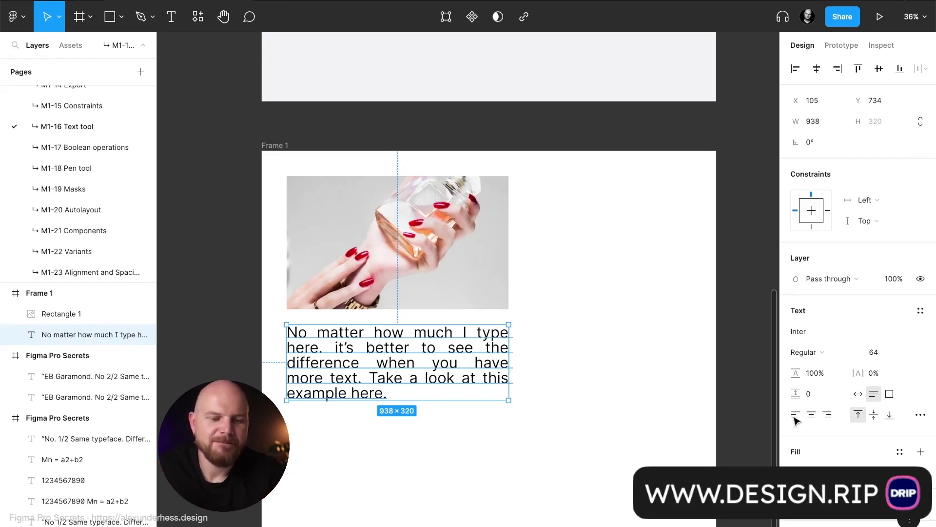
click(919, 418)
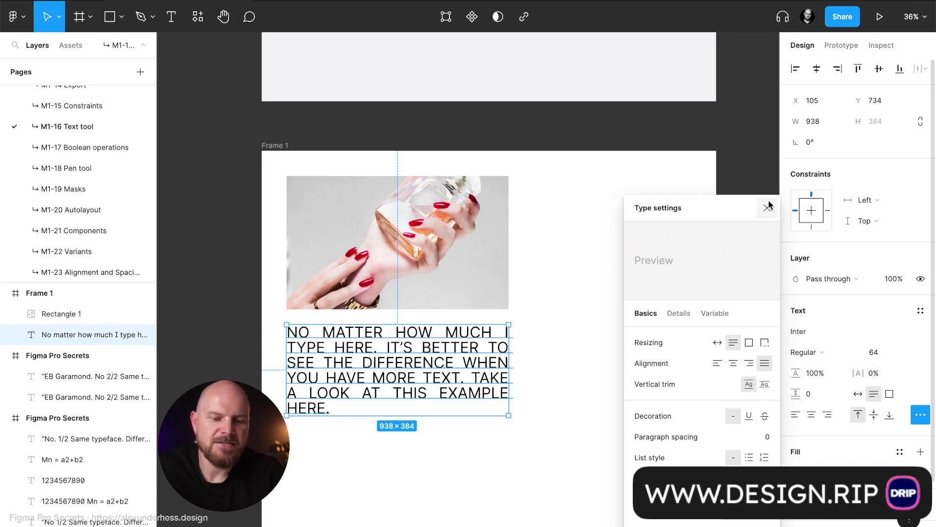
- Set the whole paragraph's font size to 40 and letter spacing to -3%, and close the type settings
key(Return)
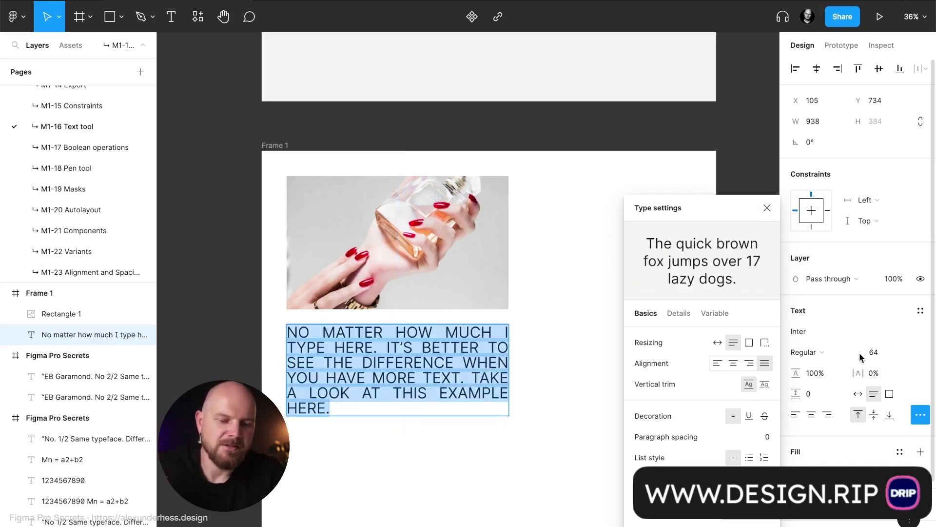
click(893, 350)
text(40)
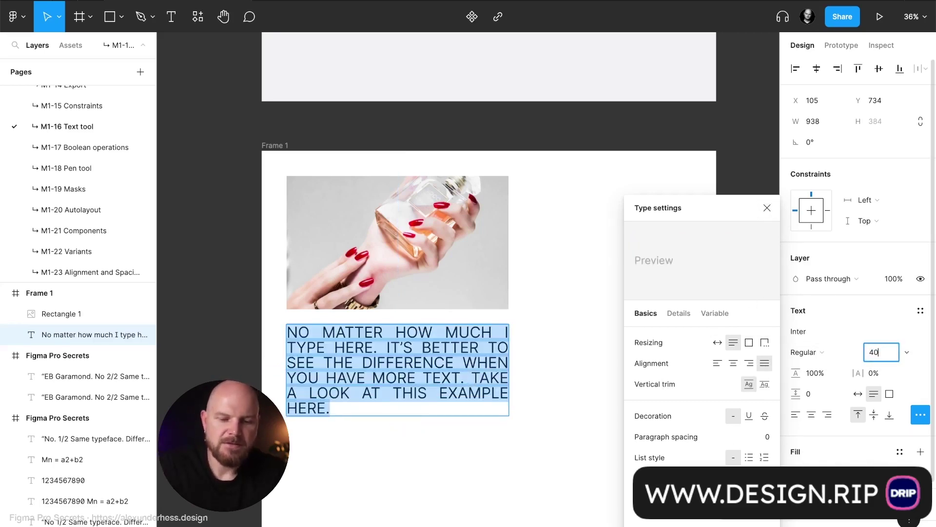
key(Return)
click(883, 371)
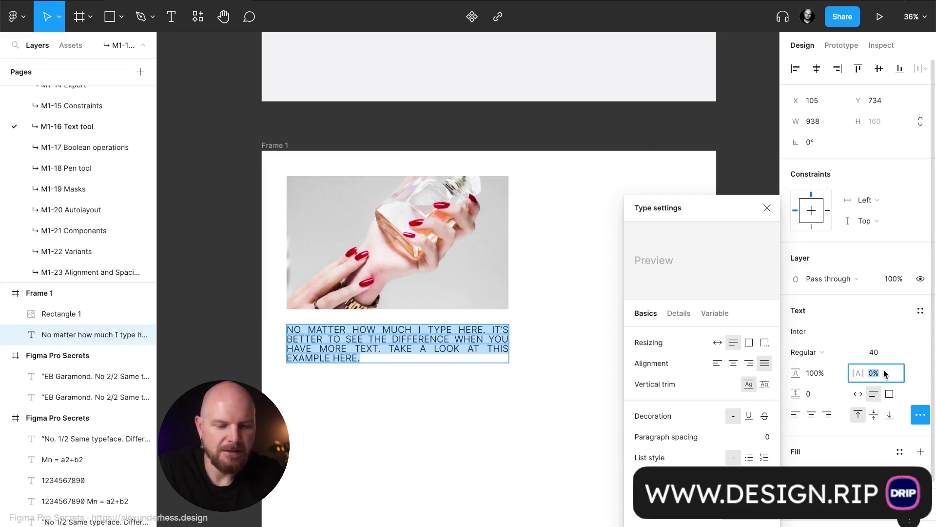
text(-3)
key(Return)
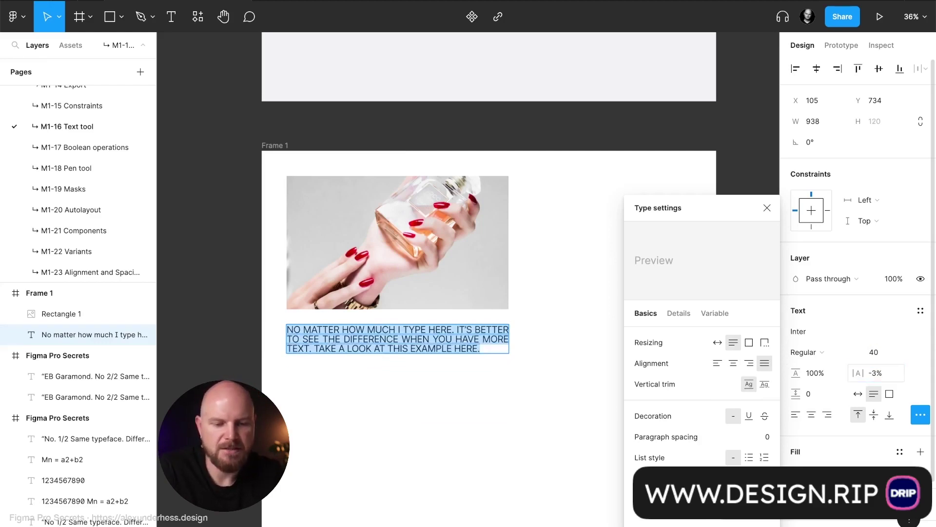
click(767, 209)
click(502, 389)
click(460, 348)
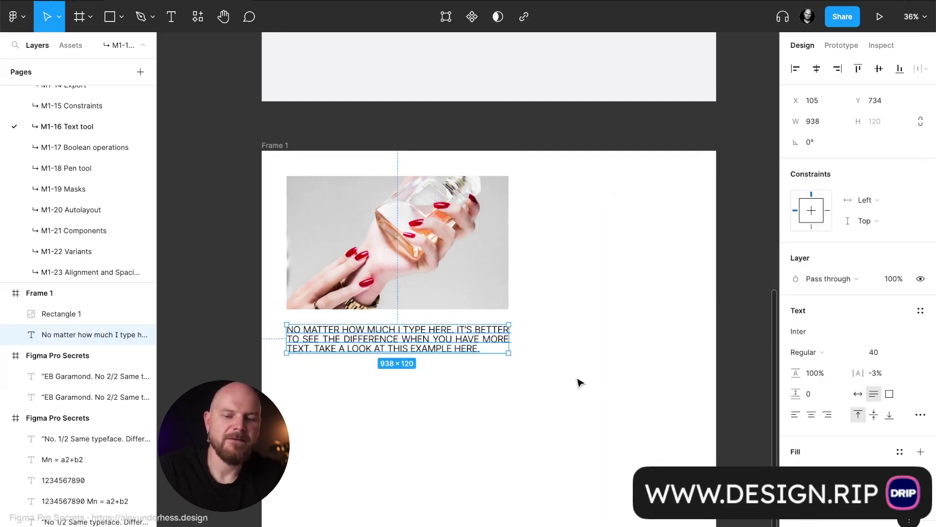
- Try centre alignment on the paragraph, return it to justified, and close the type settings
click(811, 416)
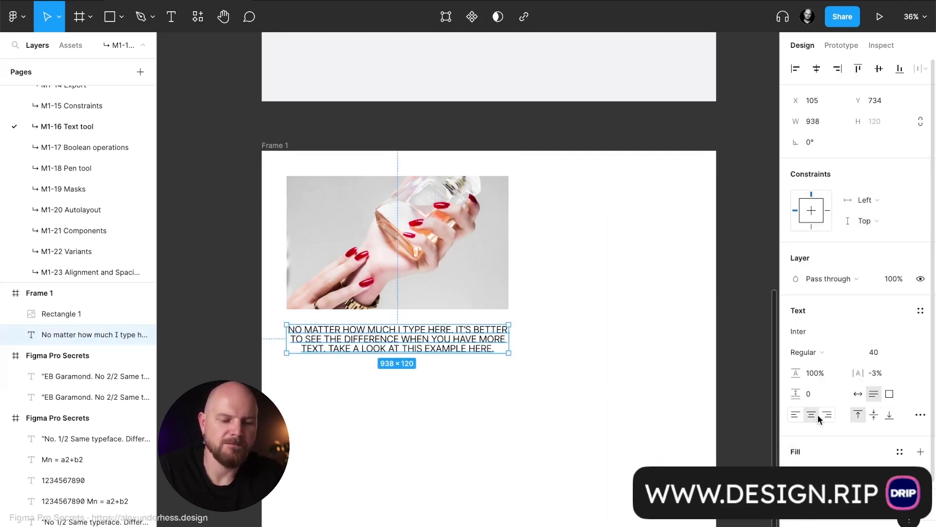
click(920, 415)
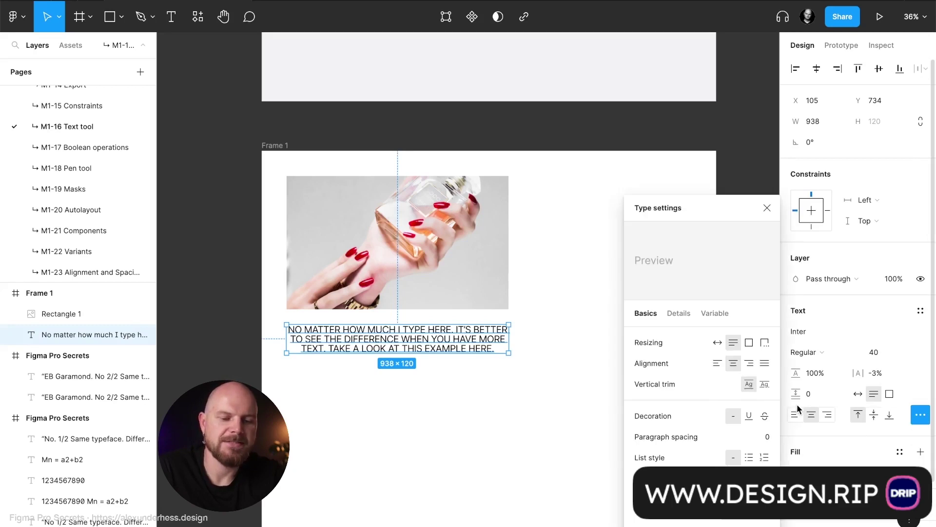
click(764, 363)
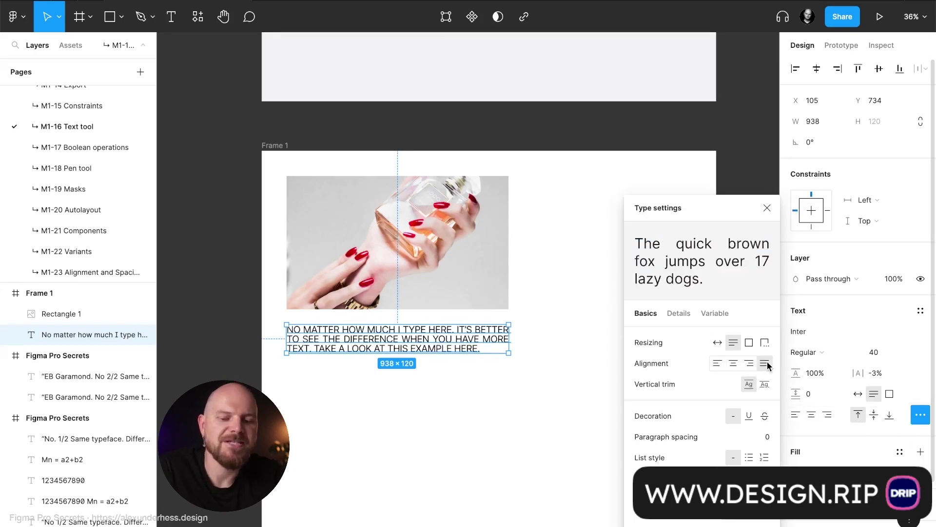
click(767, 209)
click(579, 368)
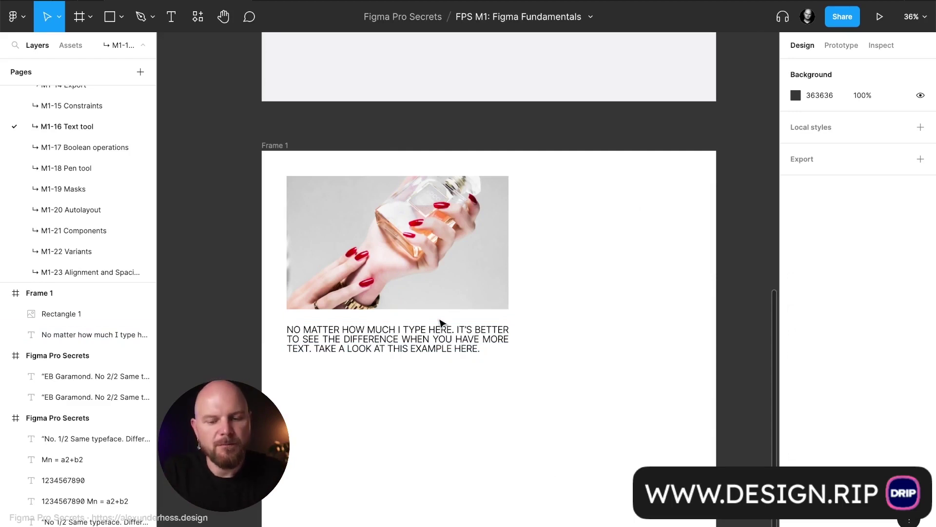
- Increase the paragraph's line height to 125% and nudge the text block up closer to the image
click(447, 348)
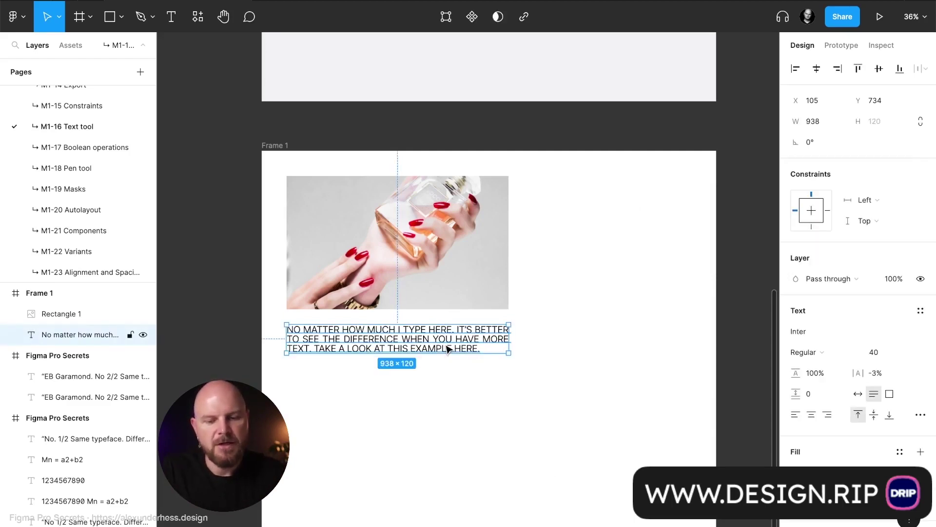
key(alt+shift+period)
key(alt+shift+period)
key(alt+shift+period)
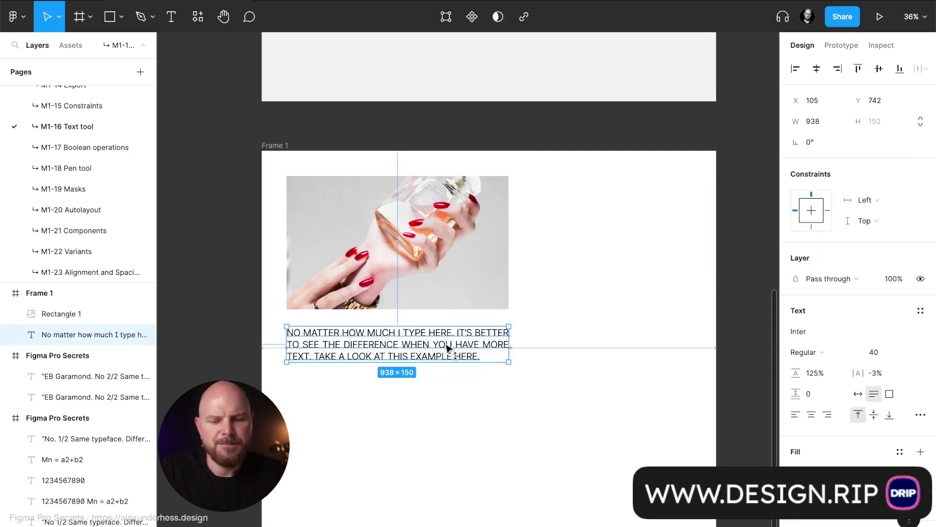
key(shift+Up)
key(shift+Up)
key(shift+Up)
key(shift+Up)
key(shift+Up)
click(531, 333)
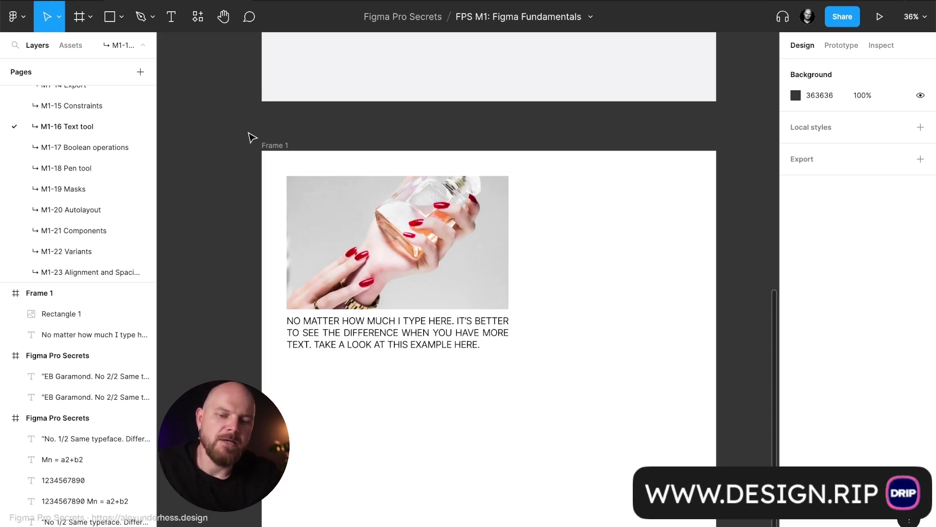
- Shrink Frame 1 around the image and text to about 1011 wide, and shorten it from below, leaving space under the paragraph
click(280, 144)
drag(716, 228, 522, 234)
drag(261, 256, 277, 256)
drag(396, 153, 397, 166)
scroll(528, 242, down, 2)
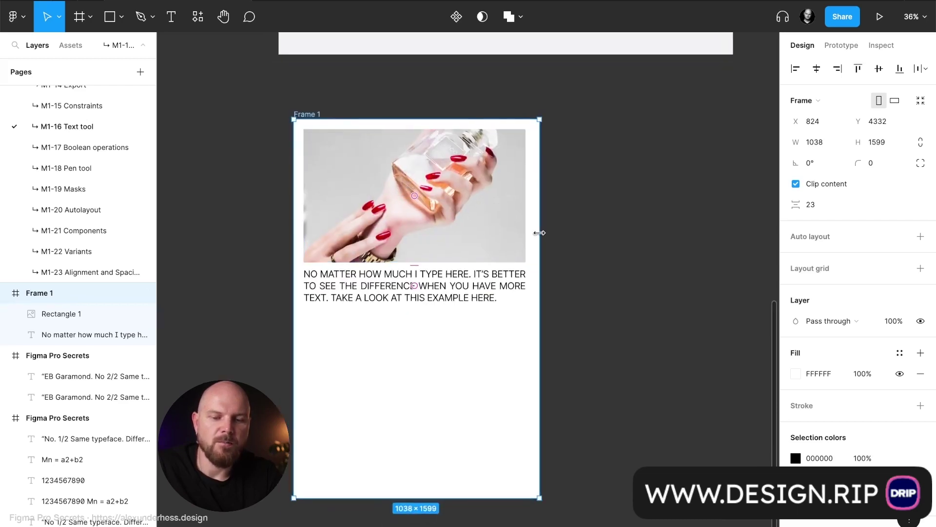
drag(539, 233, 533, 235)
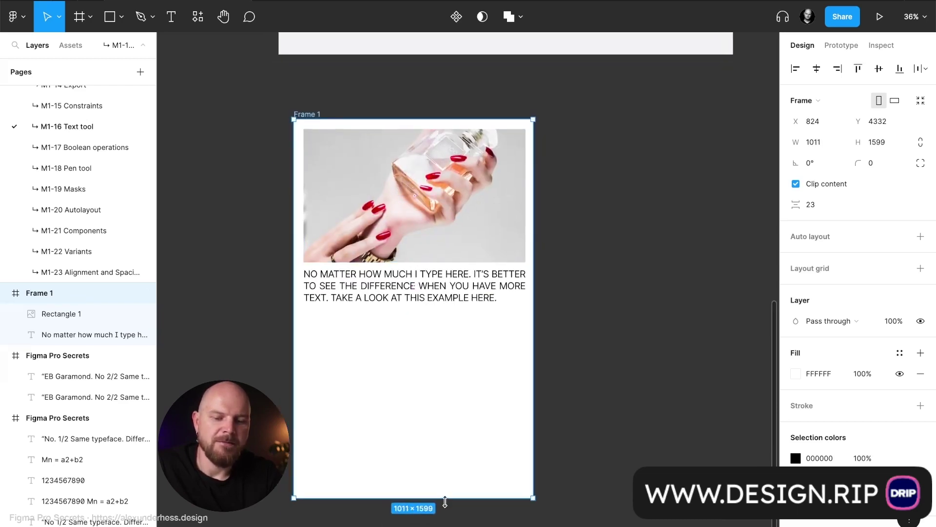
drag(445, 501, 445, 445)
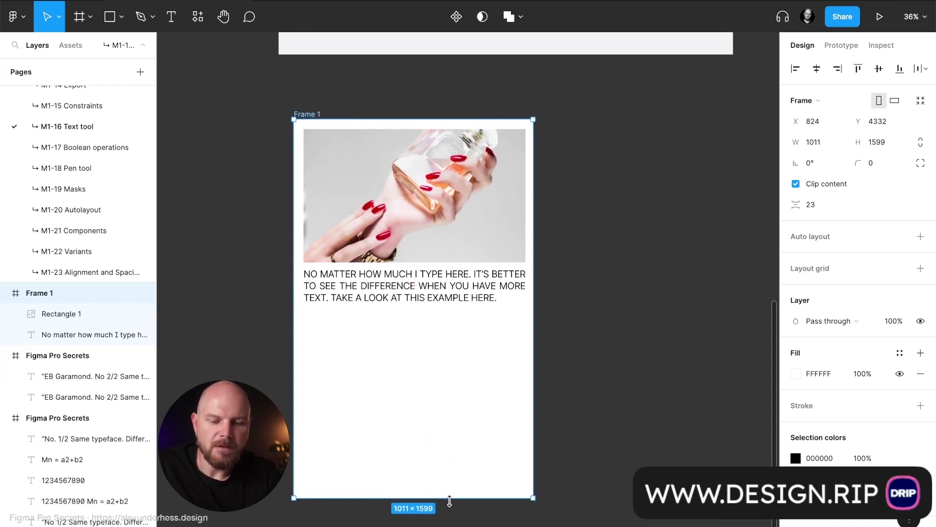
drag(449, 500, 449, 434)
click(601, 426)
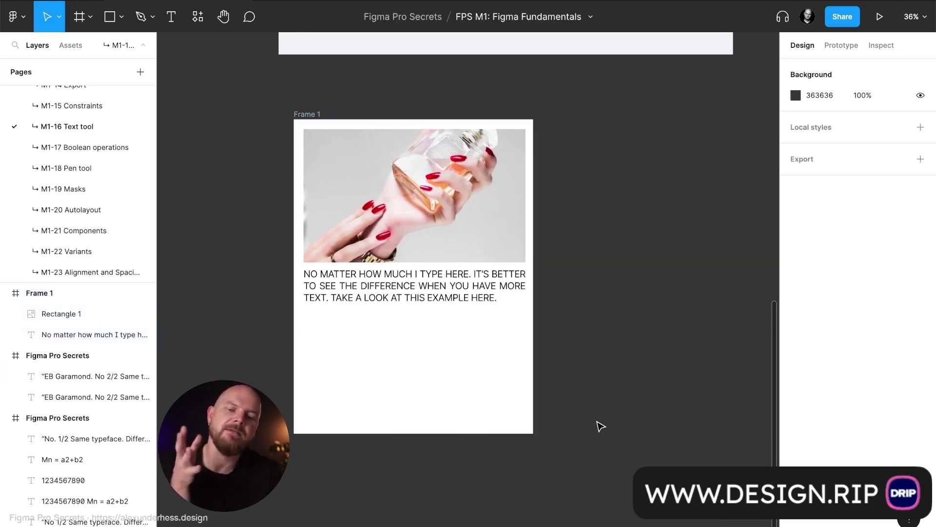
- Draw a freehand signature with the Pencil in the empty space below the paragraph and shift it to the image's right edge
key(t)
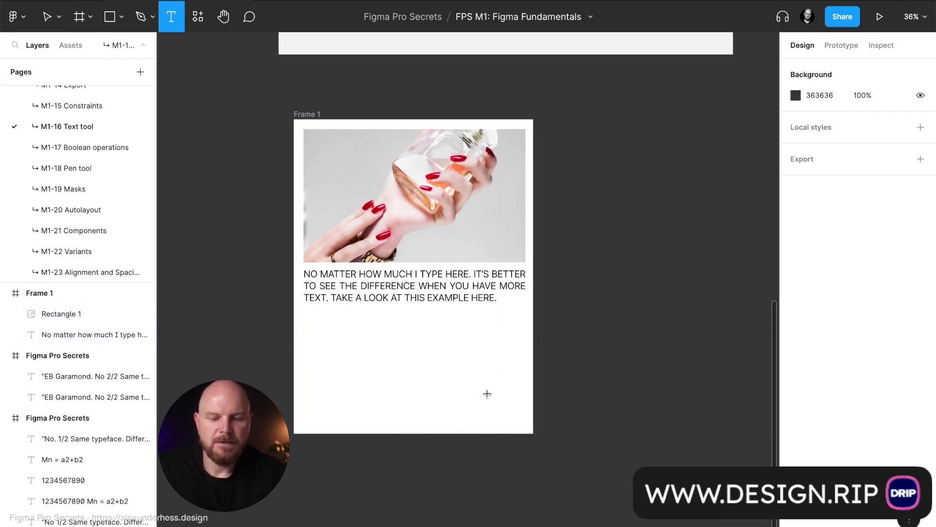
key(shift+p)
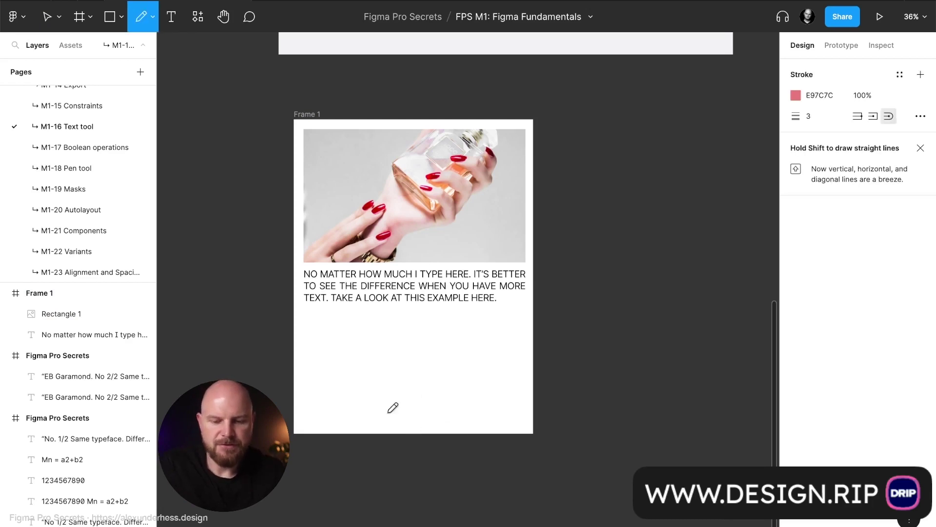
mouse_move(372, 421)
mouse_down()
mouse_move(373, 348)
mouse_move(376, 414)
mouse_move(357, 417)
mouse_move(424, 363)
mouse_move(410, 387)
mouse_move(486, 371)
mouse_up()
key(Escape)
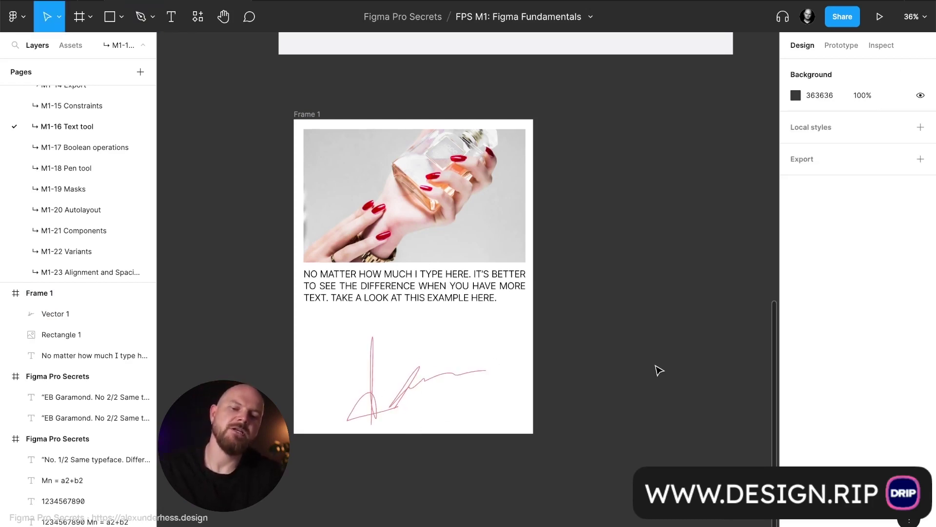
drag(418, 393, 530, 396)
click(559, 396)
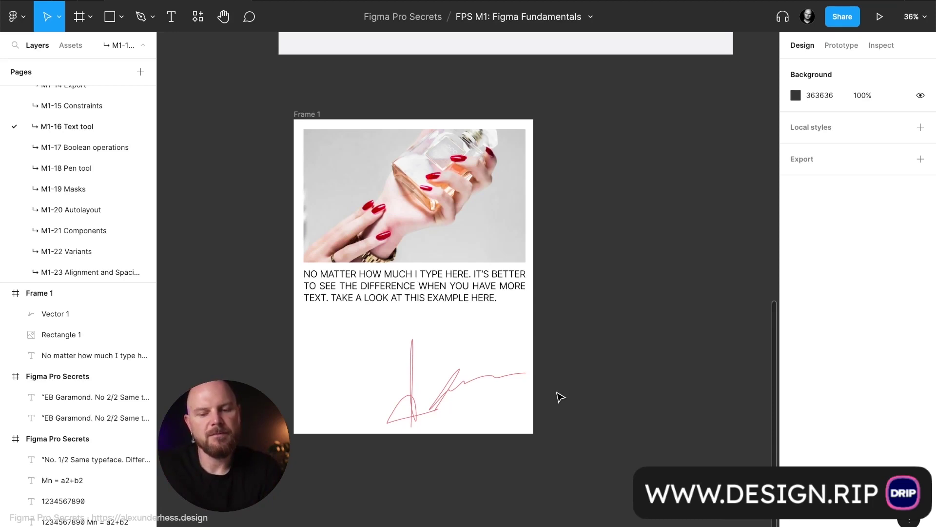
click(495, 279)
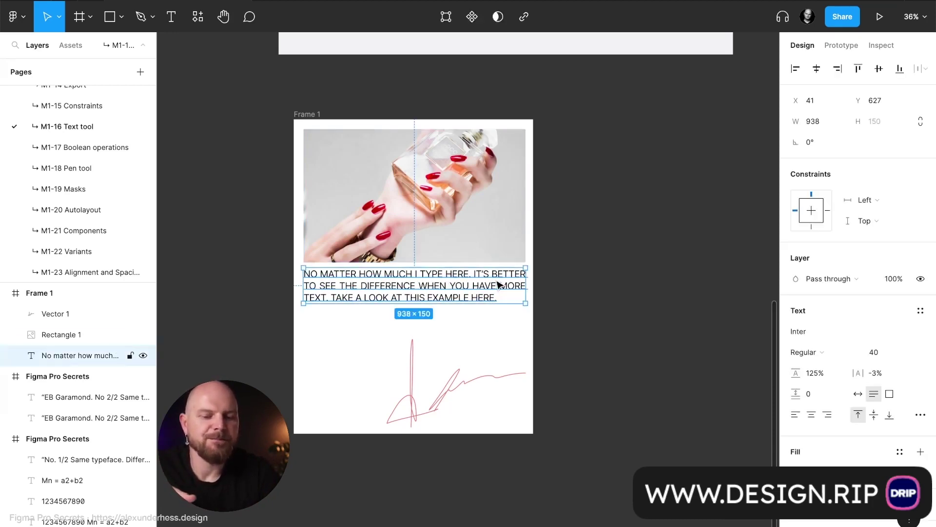
click(594, 285)
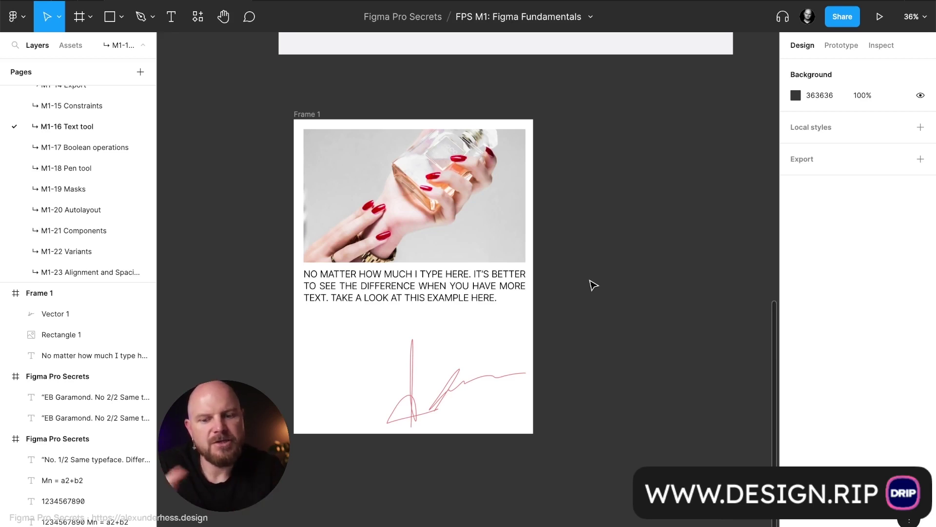
click(480, 298)
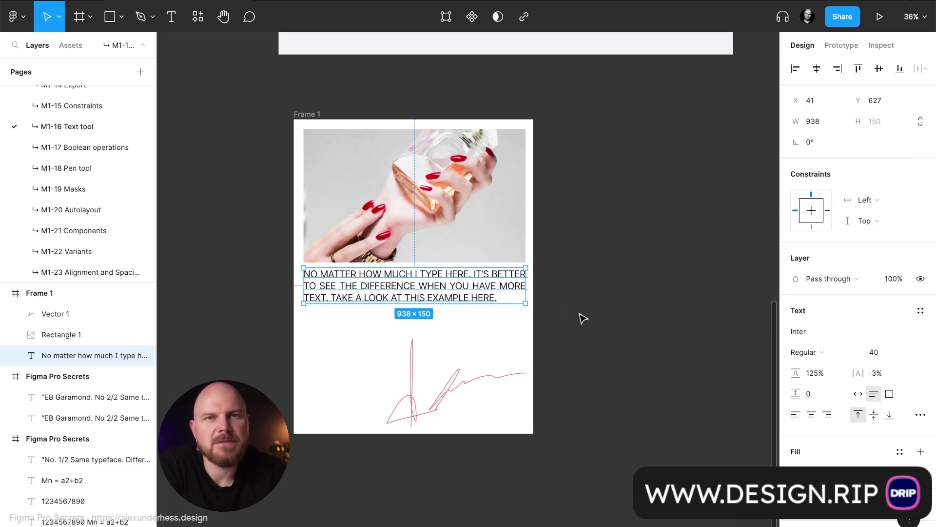
scroll(582, 318, up, 3)
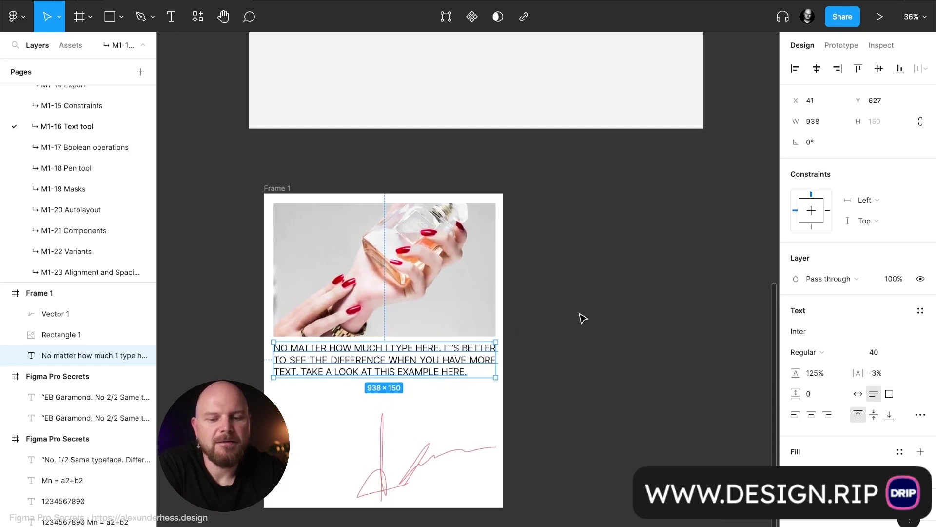
click(576, 335)
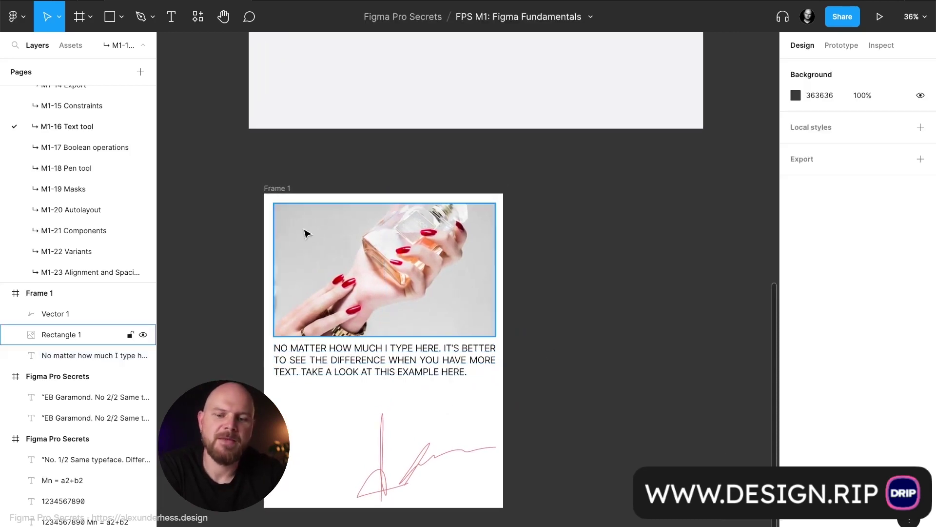
click(282, 193)
- Set the paragraph below the image to left alignment and its original letter case in the type settings
click(360, 371)
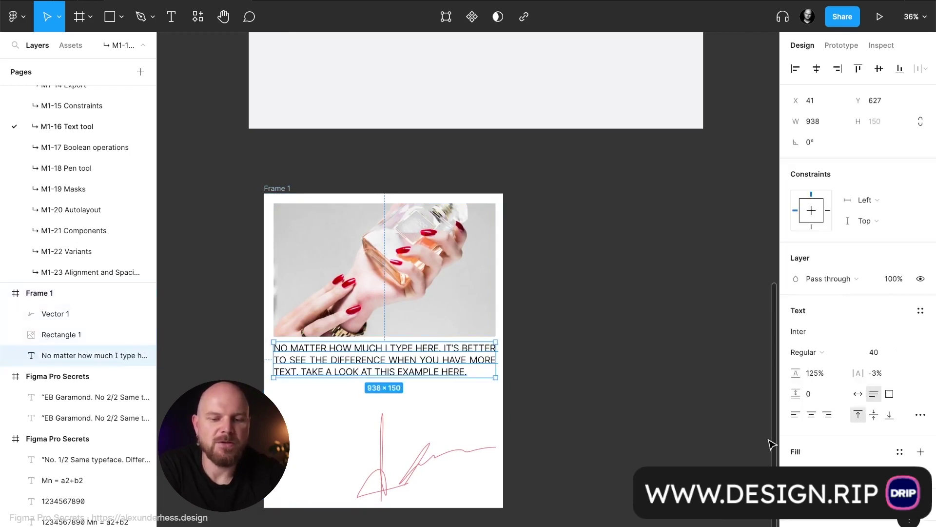
click(921, 414)
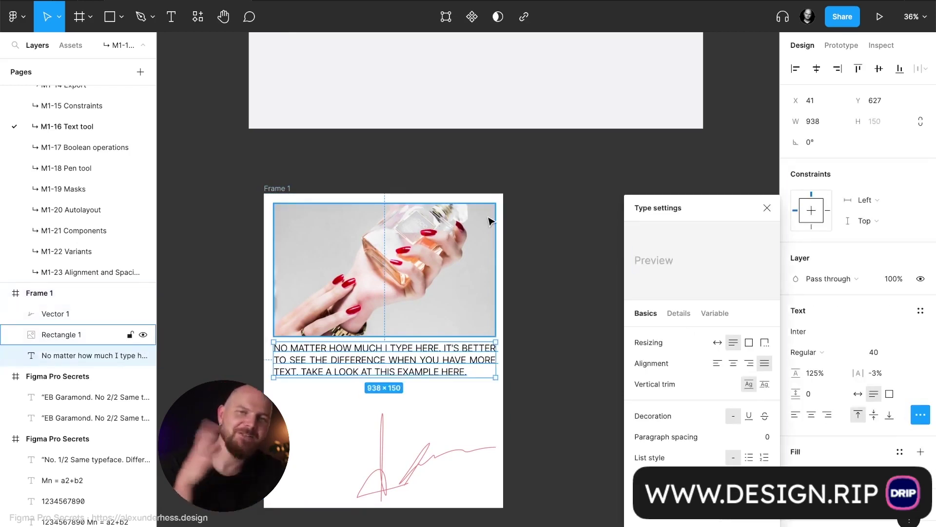
click(717, 363)
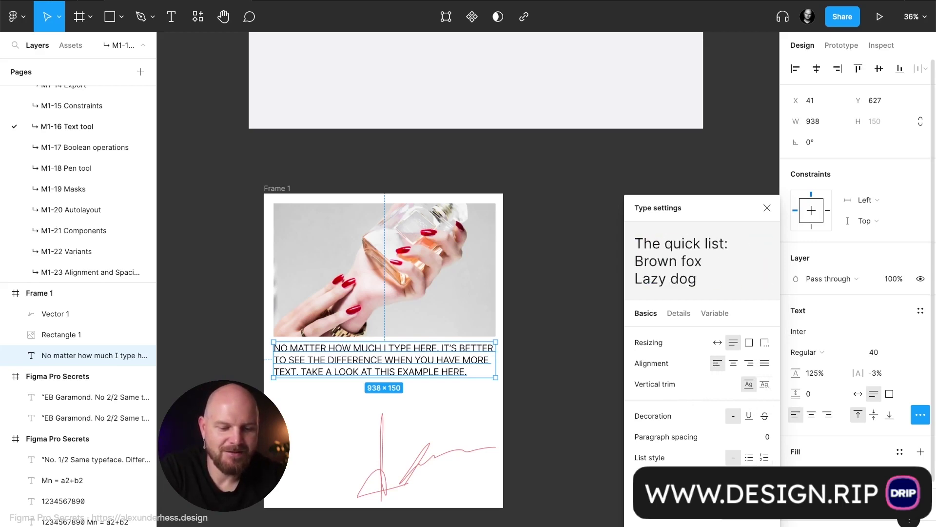
click(512, 404)
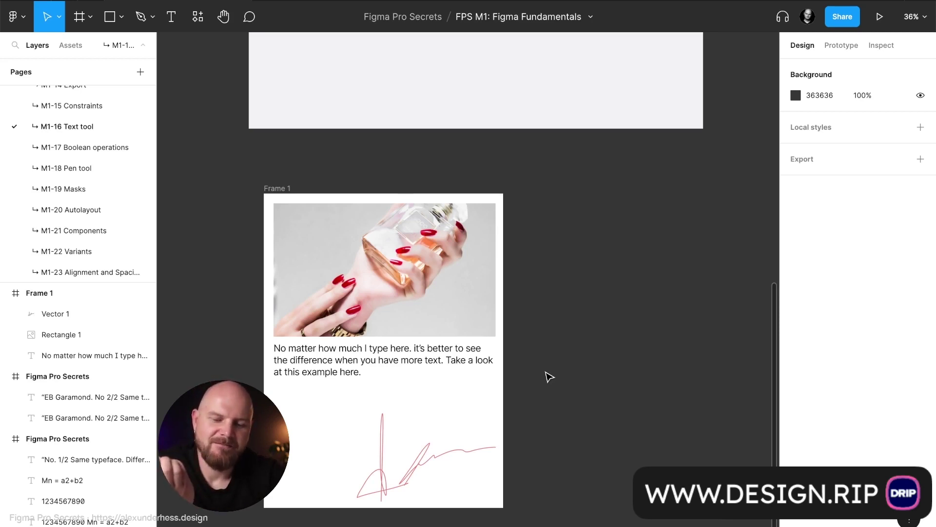
- Open the detailed type settings for the paragraph below the image and look over the example text frames above
click(491, 368)
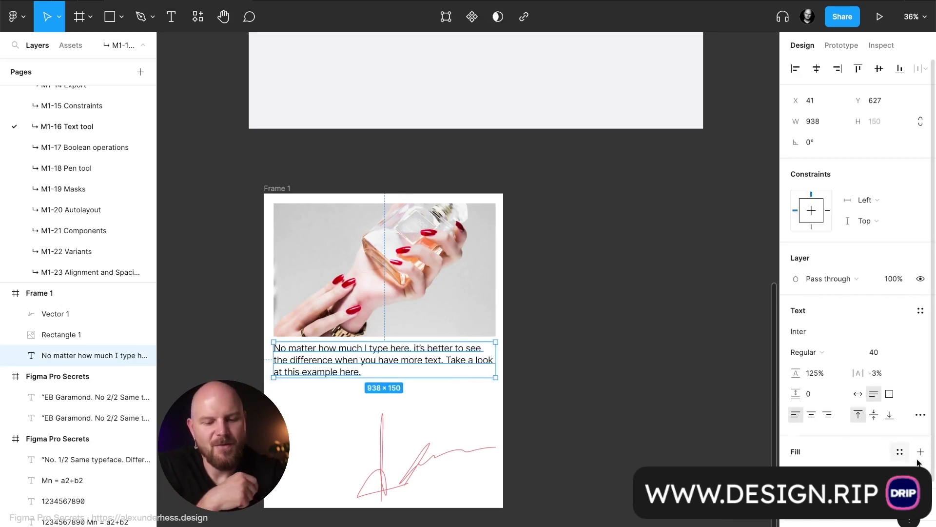
click(920, 416)
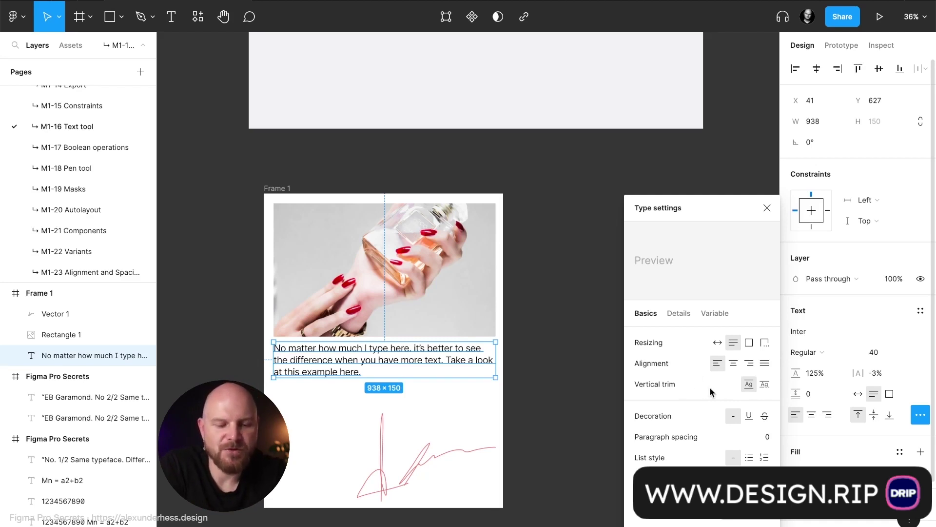
scroll(444, 131, up, 5)
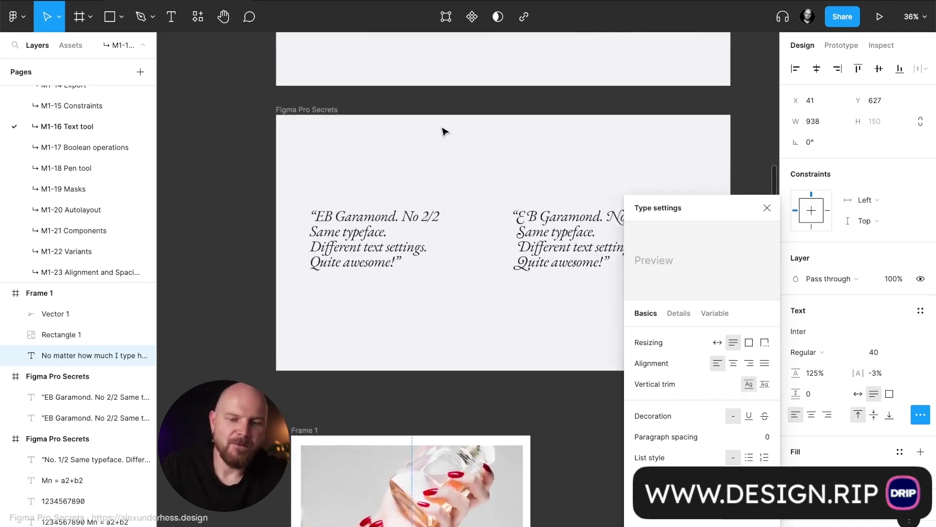
scroll(445, 131, down, 8)
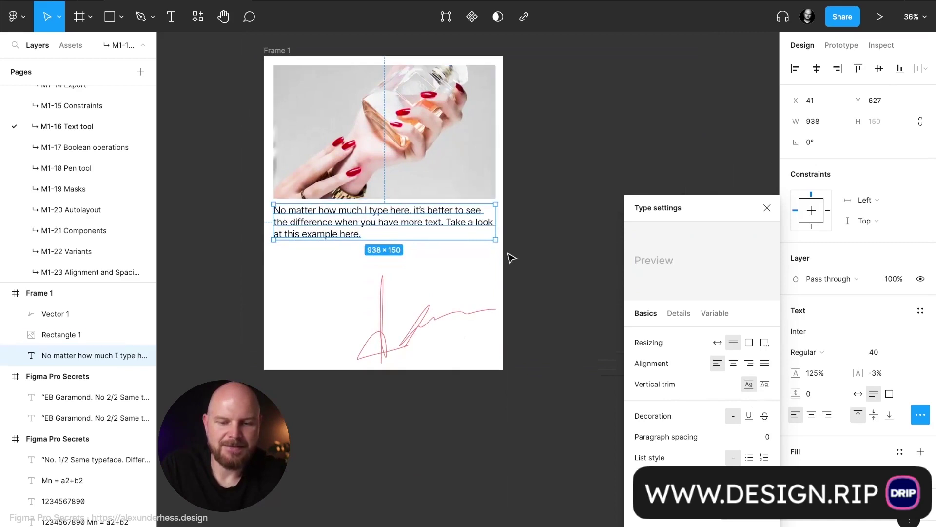
- Widen Frame 1 to about 1856 to make empty space beside the image and paragraph, undoing the stray copy made inside it
click(283, 51)
scroll(285, 55, up, 4)
scroll(286, 55, right, 3)
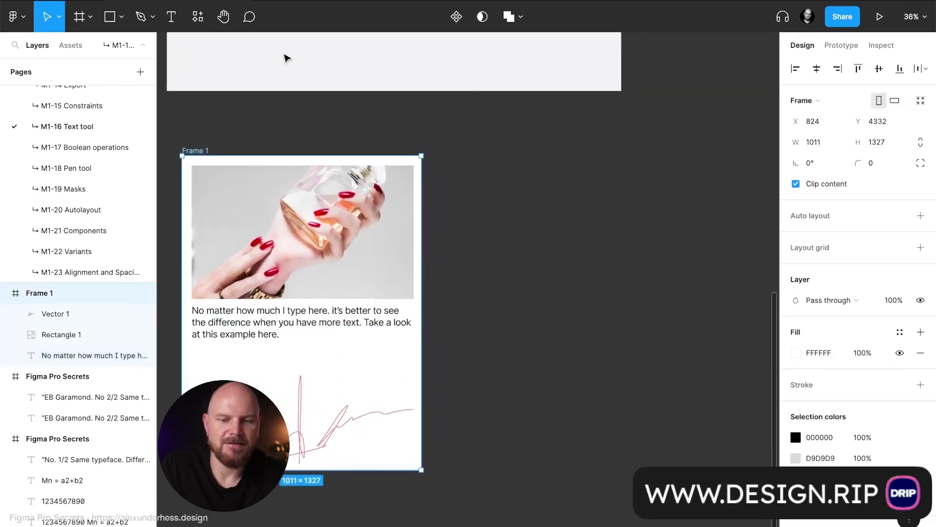
drag(414, 303, 616, 302)
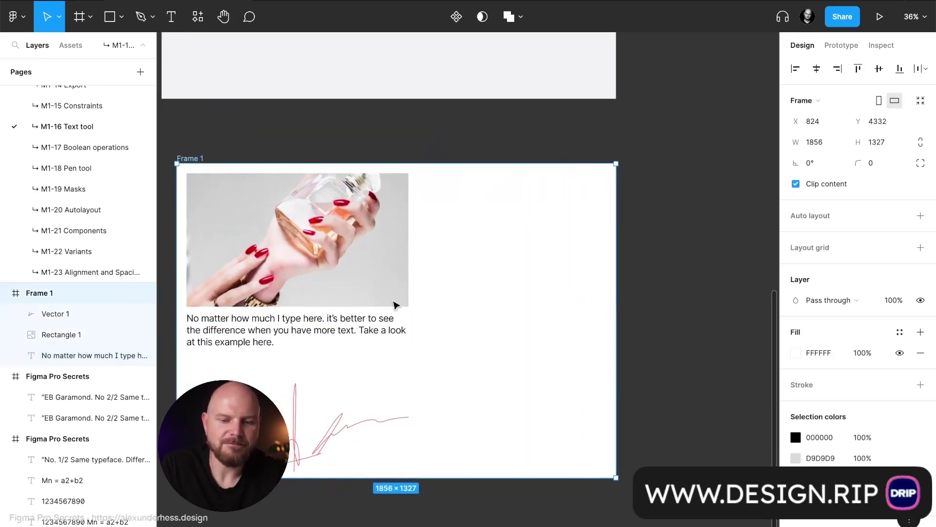
alt+drag(271, 332, 534, 237)
key(super+z)
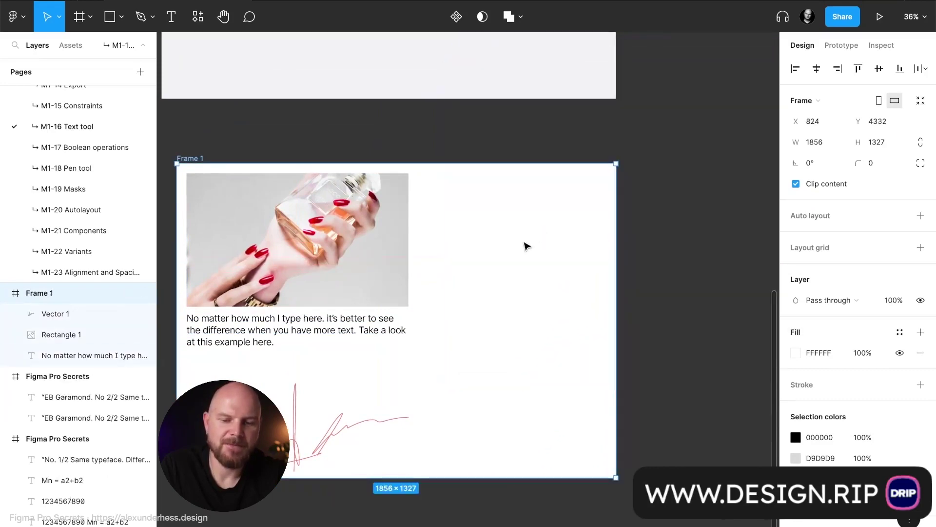
- Duplicate the paragraph into the empty half of Frame 1 and replace the copy's content with "One line text"
click(321, 334)
alt+drag(257, 331, 572, 373)
key(Return)
key(BackSpace)
key(BackSpace)
key(BackSpace)
key(BackSpace)
key(BackSpace)
key(BackSpace)
key(super+BackSpace)
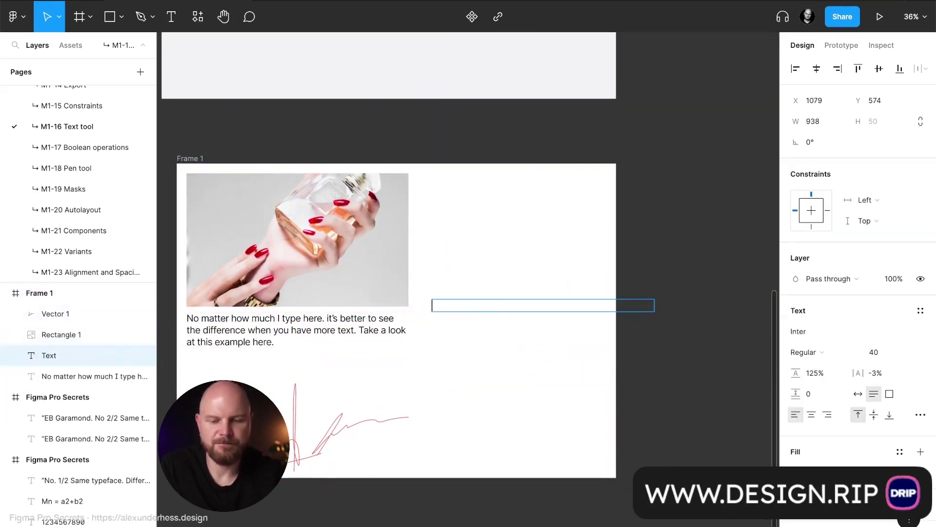
text(One line text)
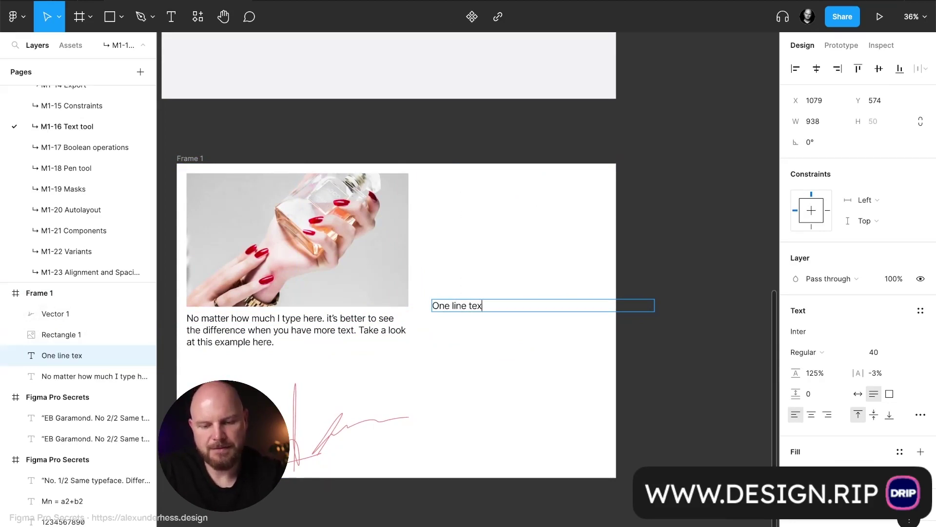
- Set the "One line text" layer to auto width and move it to about X 1292, Y 420
key(Escape)
click(858, 394)
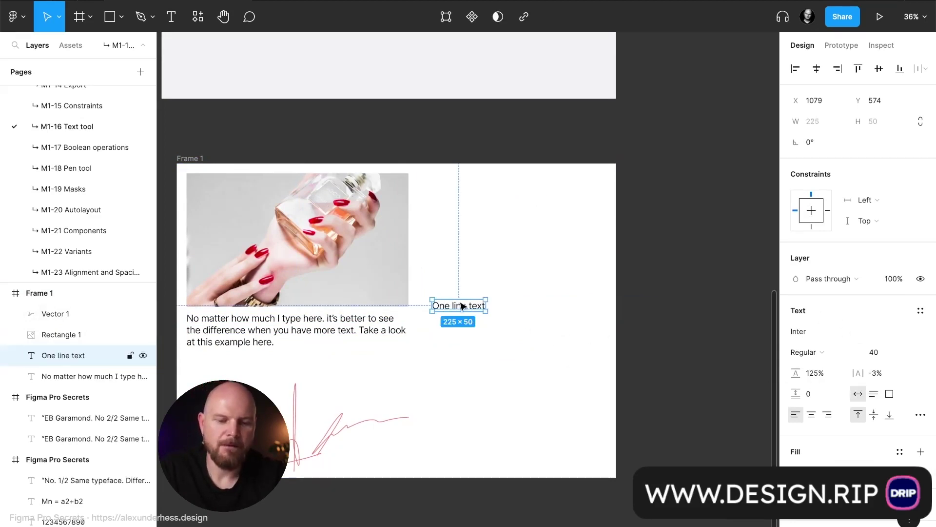
scroll(461, 306, up, 3)
drag(461, 308, 536, 248)
scroll(536, 247, up, 5)
scroll(529, 252, right, 3)
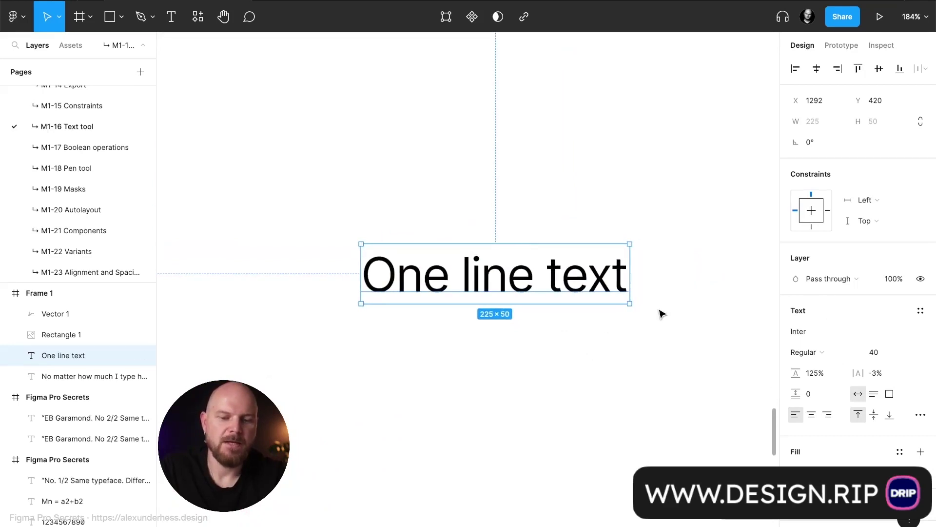
- Duplicate "One line text" straight below the original at Y 490 and set the copy's line height to 40
drag(547, 277, 548, 360)
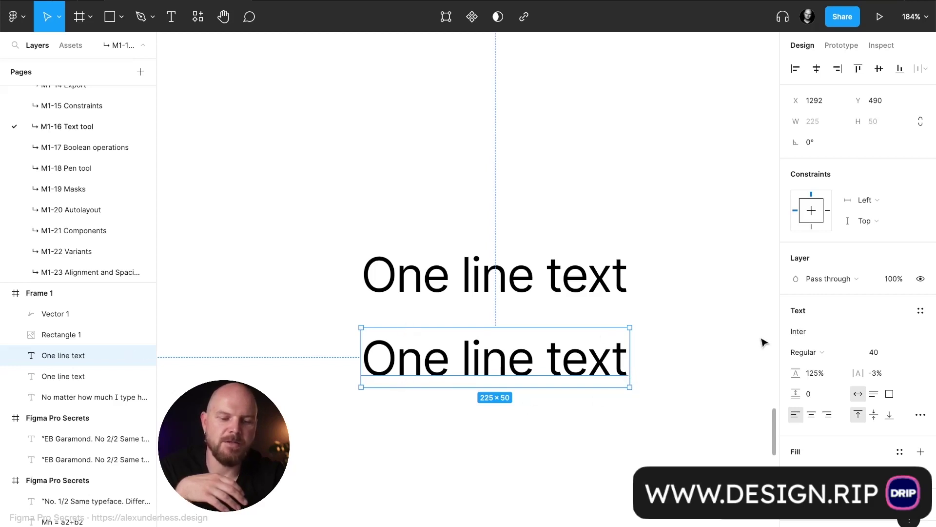
click(822, 375)
text(100)
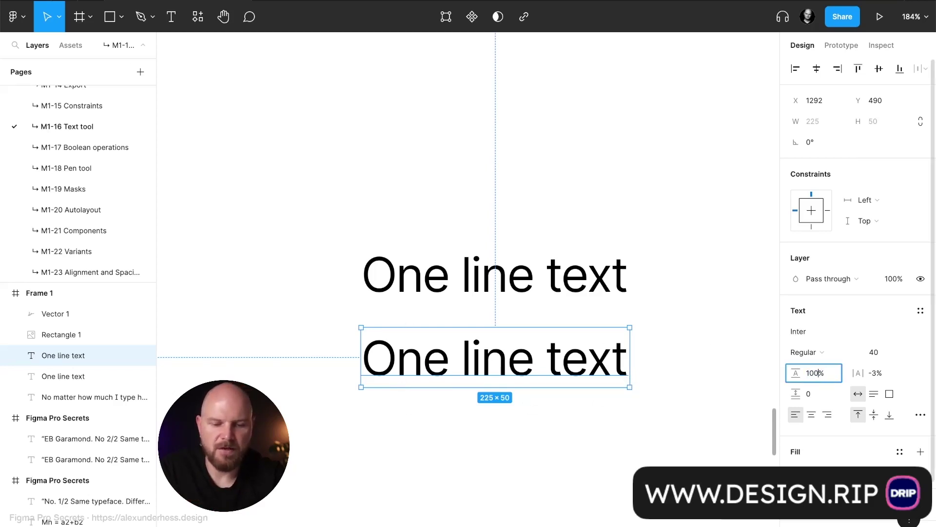
drag(825, 376, 788, 372)
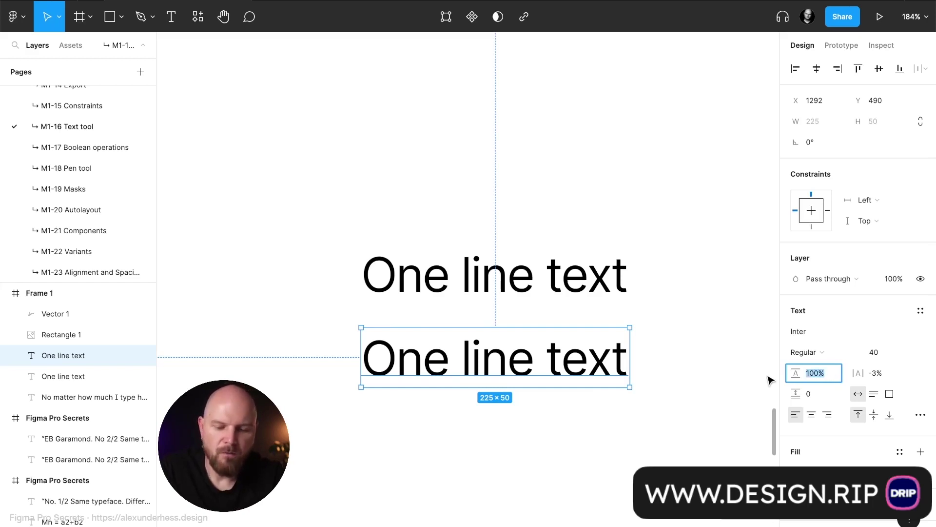
text(40)
key(Return)
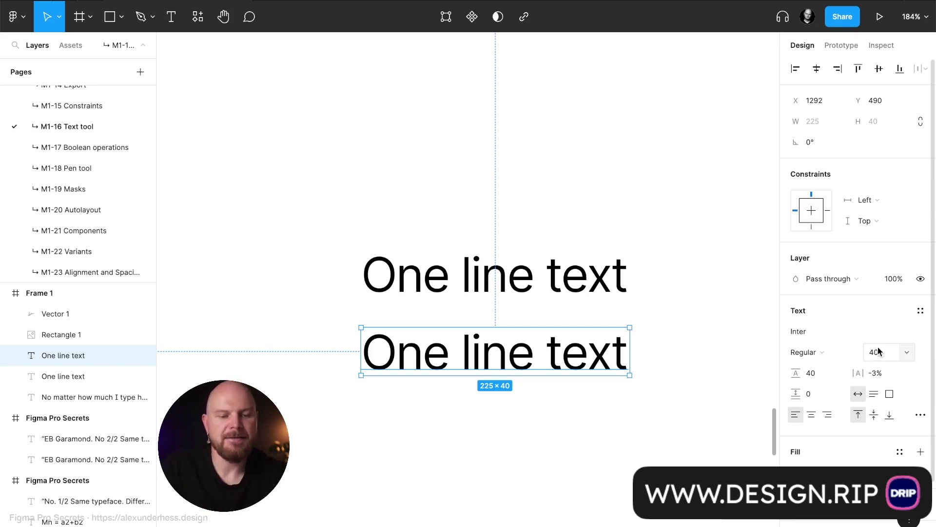
- Delete the upper "One line text" and duplicate the remaining one straight below it at Y 558
click(73, 376)
key(Delete)
click(523, 366)
drag(523, 366, 522, 448)
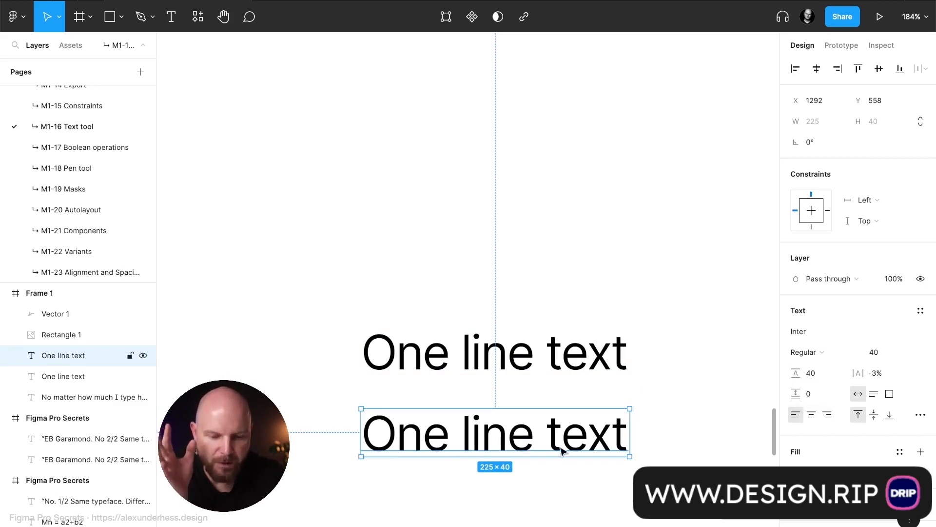
- Draw a 3 × 5 rectangle under the letter n, filling the gap between the baseline and the text box's lower edge
scroll(373, 453, up, 10)
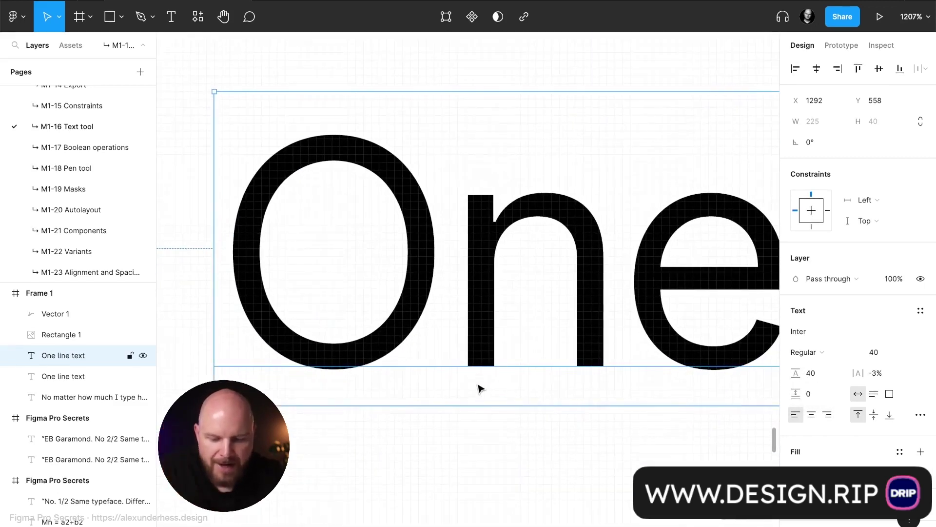
key(r)
drag(487, 404, 467, 369)
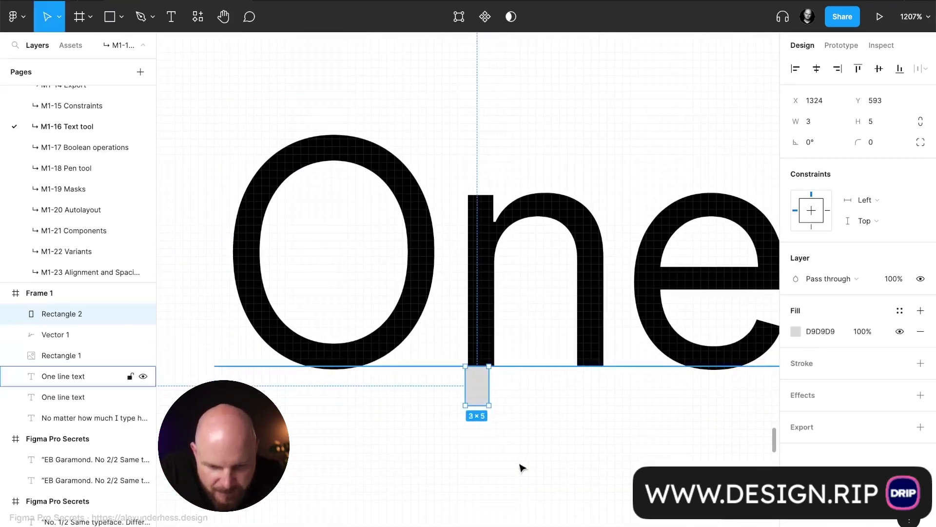
click(486, 318)
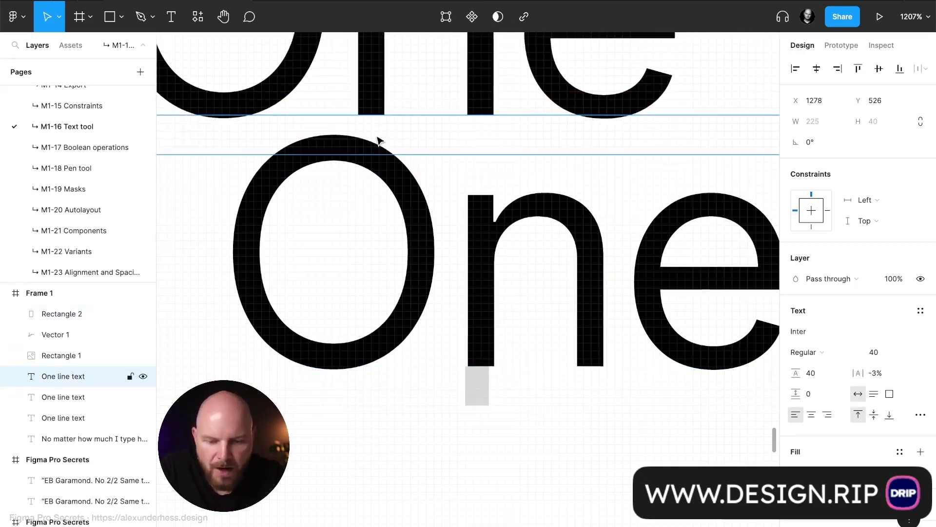
- Copy the small rectangle above the letter O and stretch it to 3 × 6, reaching the text box's upper edge
click(476, 396)
drag(476, 396, 333, 125)
click(386, 184)
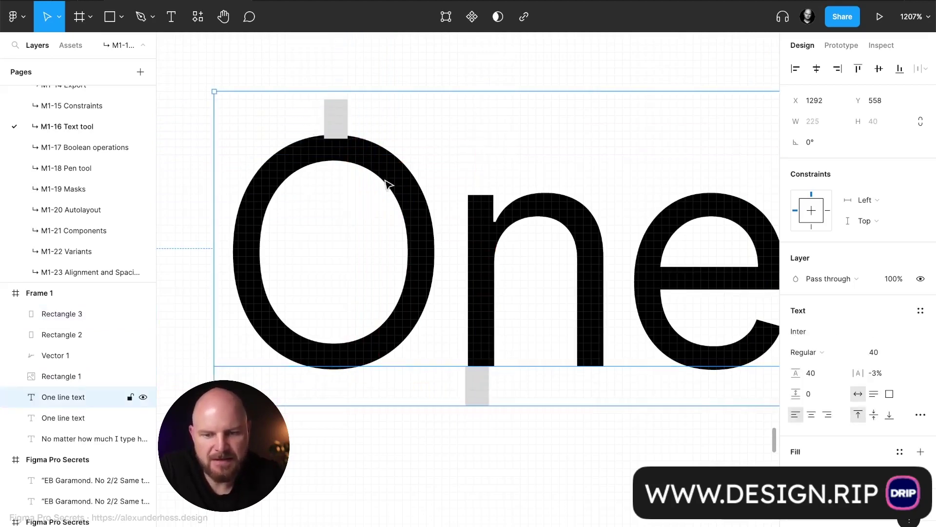
click(344, 121)
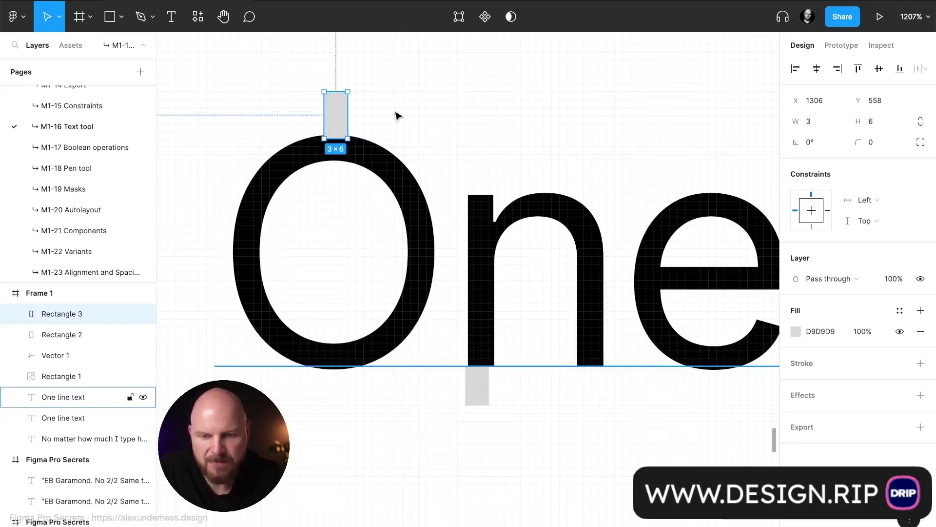
- Replace the "e" of "One" with "y" in the lower text line and inspect the descender against the text box
click(64, 396)
key(shift+2)
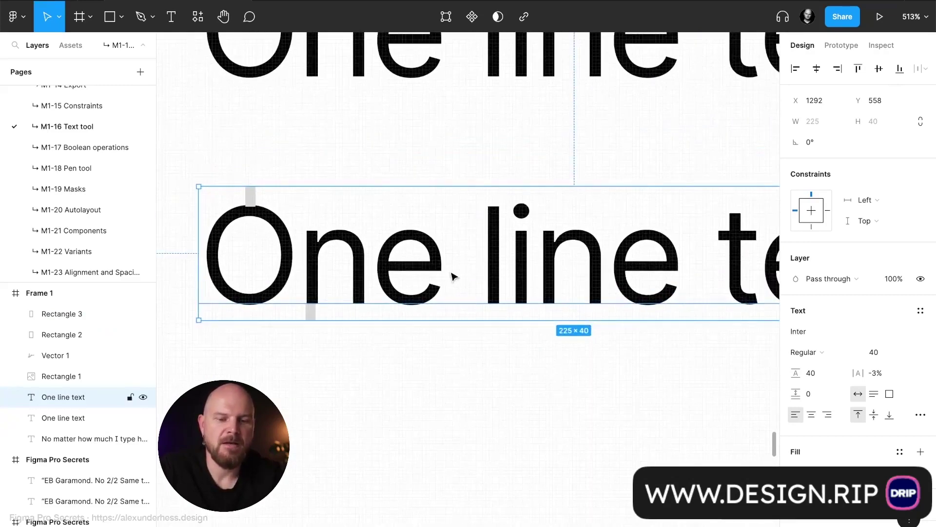
scroll(451, 274, down, 5)
double_click(420, 276)
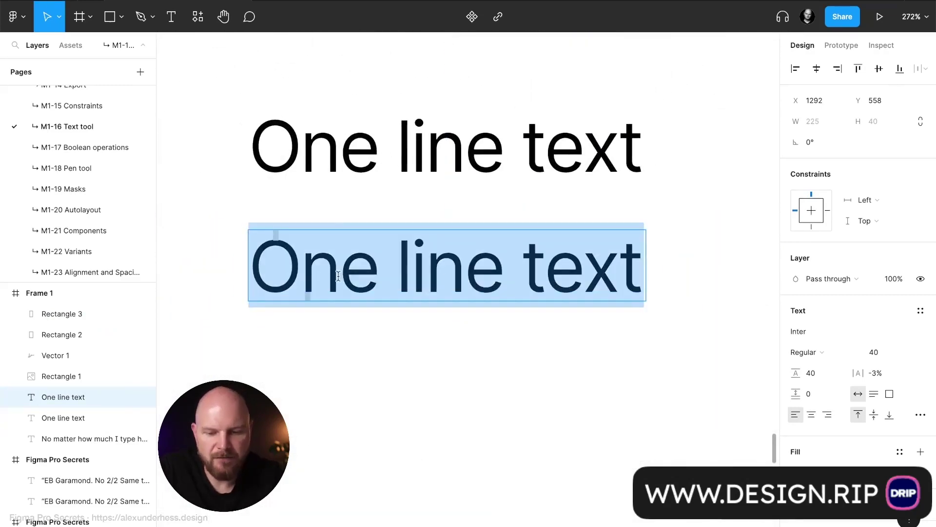
click(339, 276)
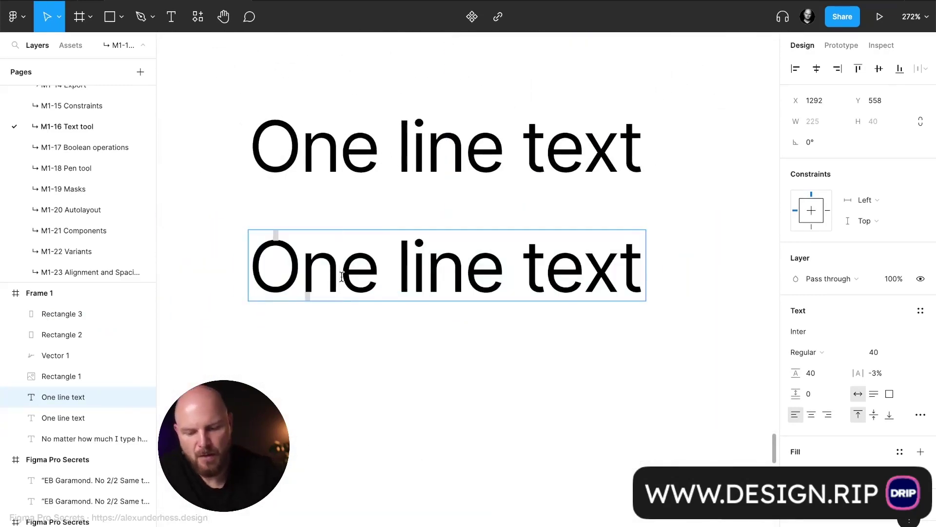
text(y)
key(BackSpace)
key(Escape)
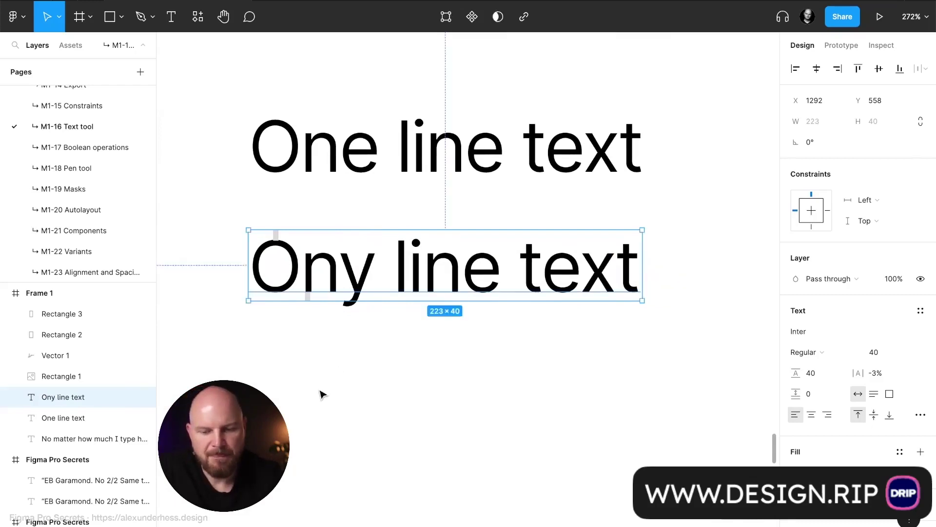
click(322, 390)
click(343, 275)
scroll(342, 276, up, 8)
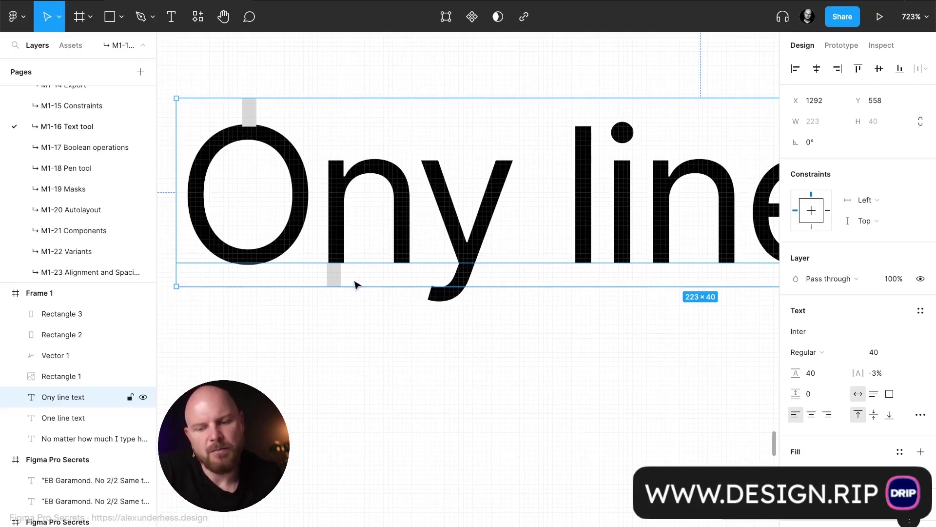
click(337, 276)
click(341, 251)
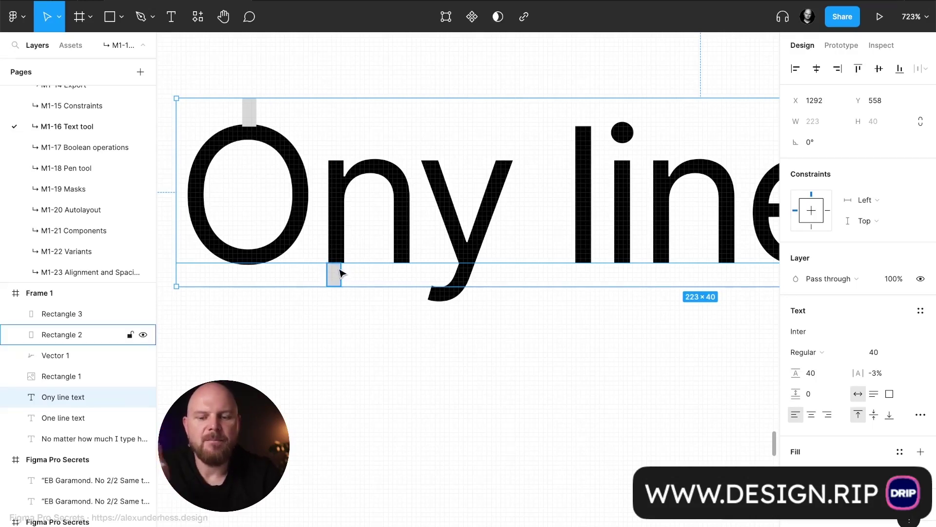
drag(338, 275, 211, 209)
key(ctrl+z)
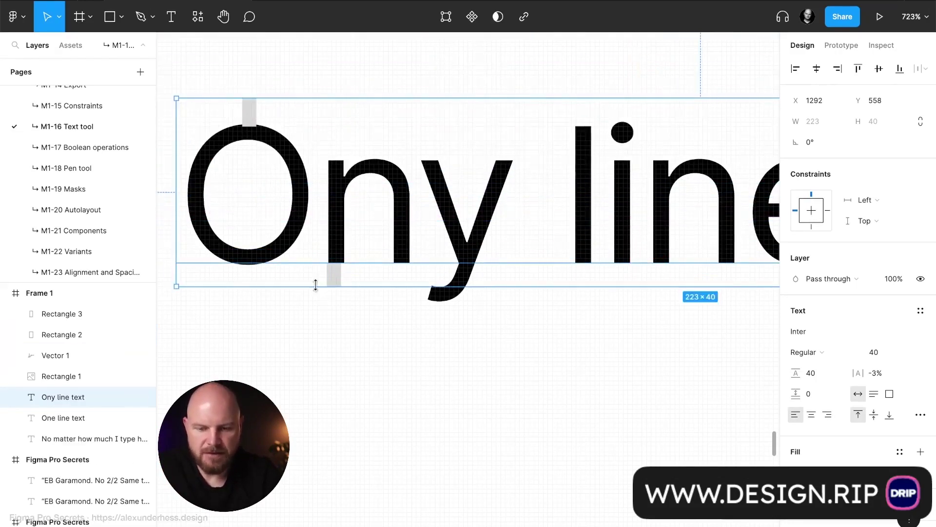
- Copy the rectangle under the n to the text box's left edge at X 1292, Y 576, and narrow it to fit beside the O
click(335, 271)
drag(335, 274, 184, 194)
click(206, 128)
click(189, 198)
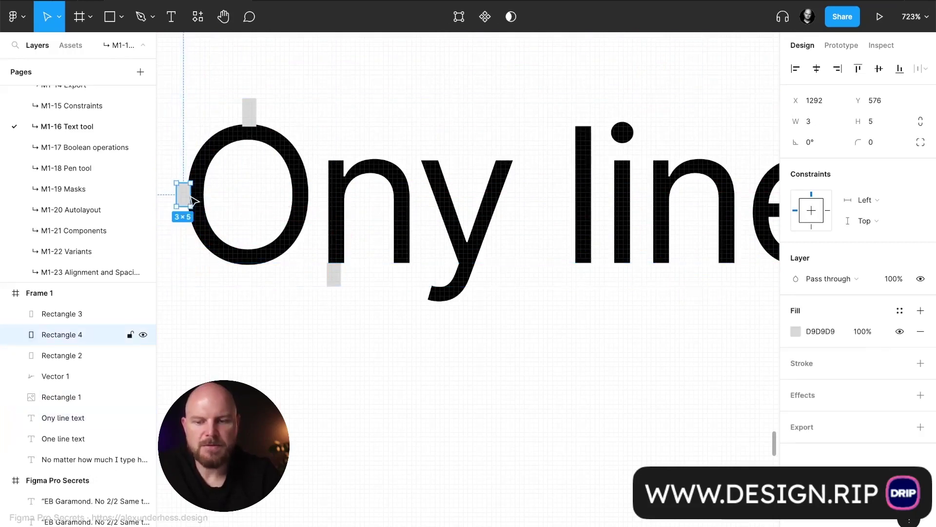
scroll(194, 200, up, 5)
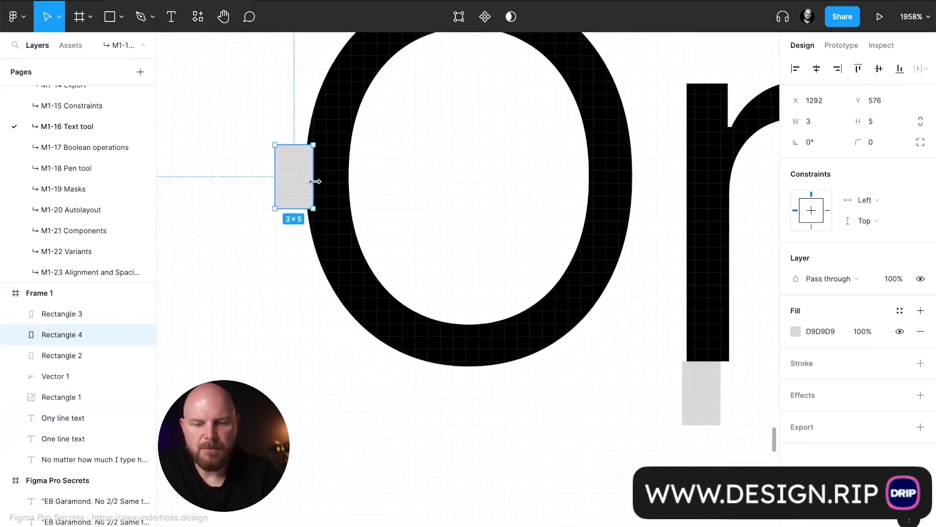
drag(312, 182, 296, 182)
scroll(296, 182, down, 4)
click(258, 194)
click(314, 180)
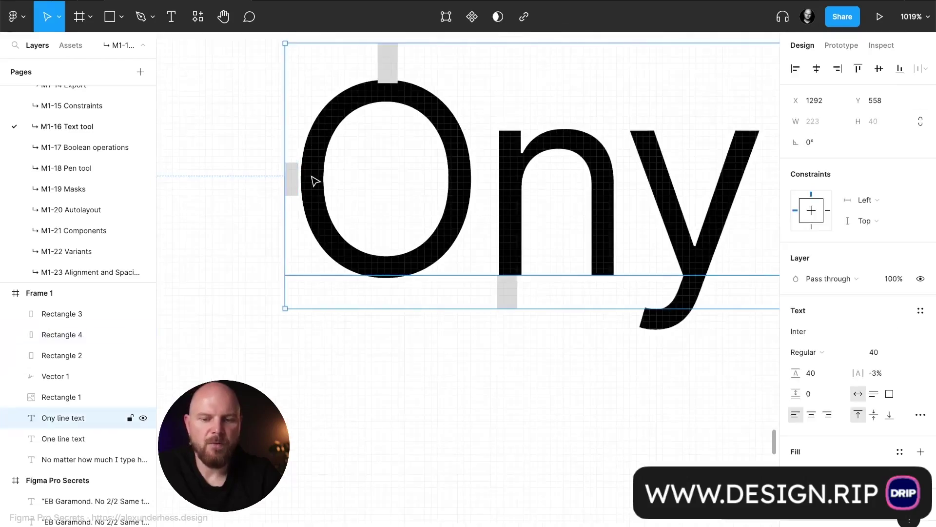
- Shorten the rectangle above the letter O to 3 × 5 and view it against the "Ony line text" box
scroll(314, 180, up, 3)
scroll(314, 180, right, 3)
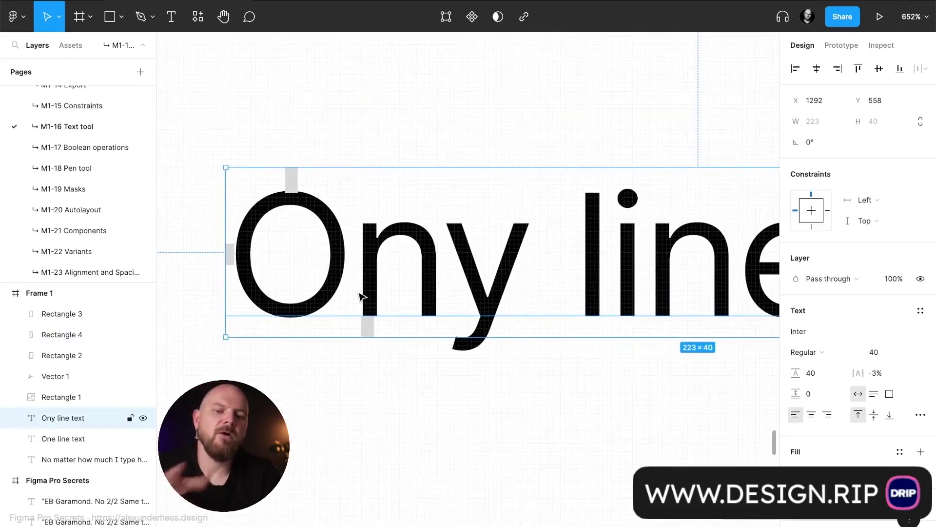
click(294, 188)
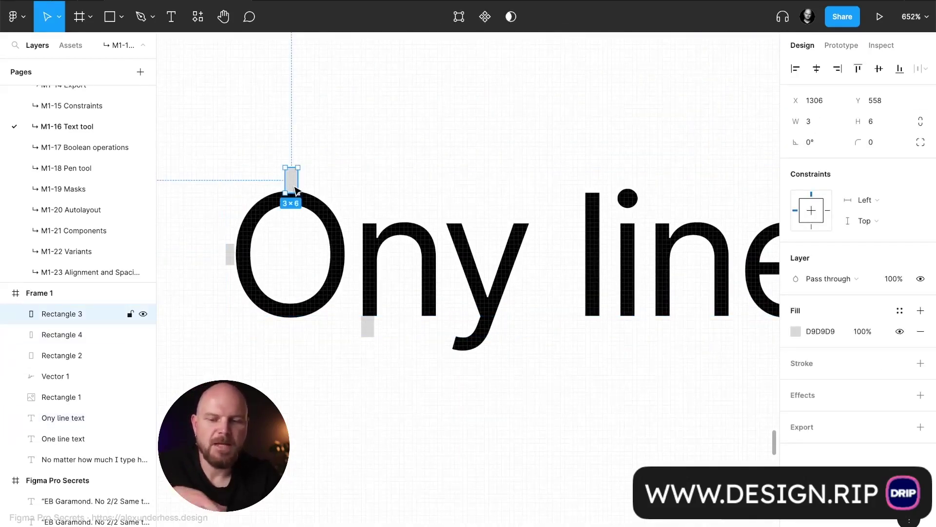
scroll(296, 189, up, 5)
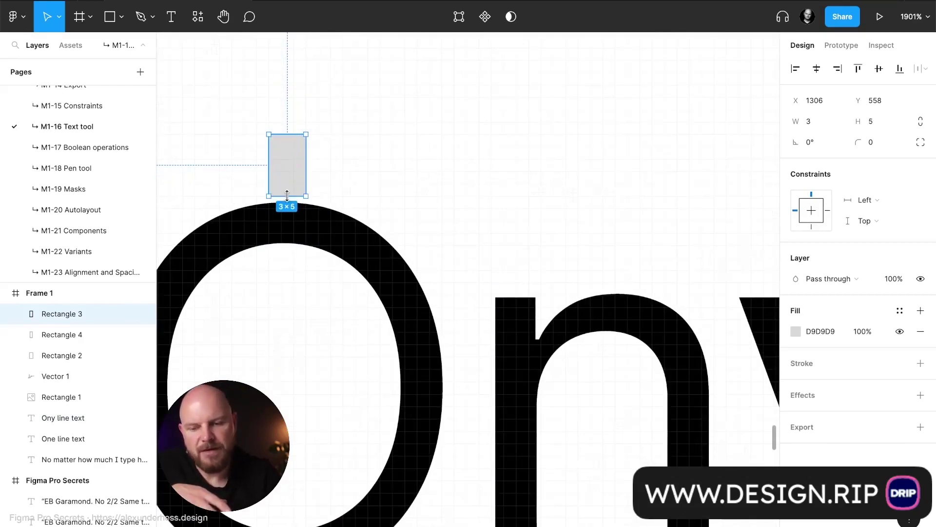
click(370, 161)
scroll(370, 161, down, 5)
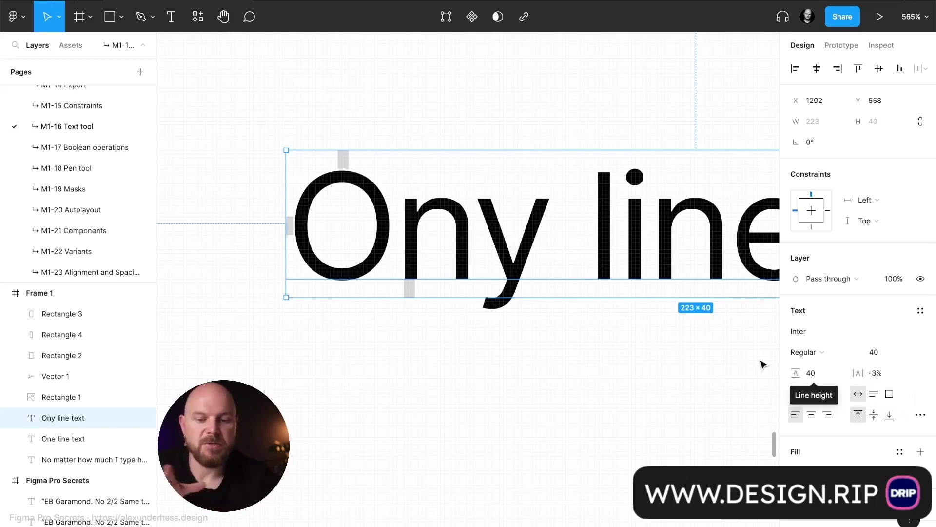
- Set the vertical trim of "Ony line text" to Cap height to baseline
click(920, 415)
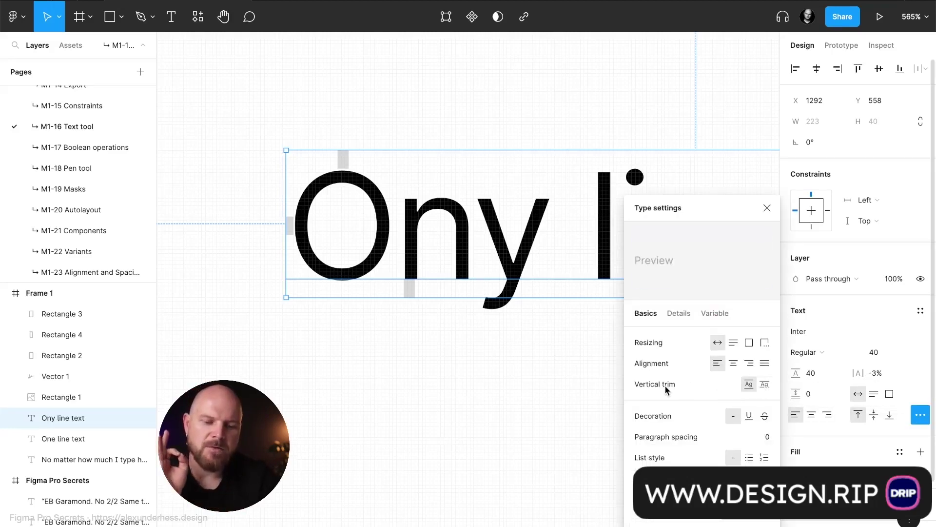
scroll(422, 360, down, 3)
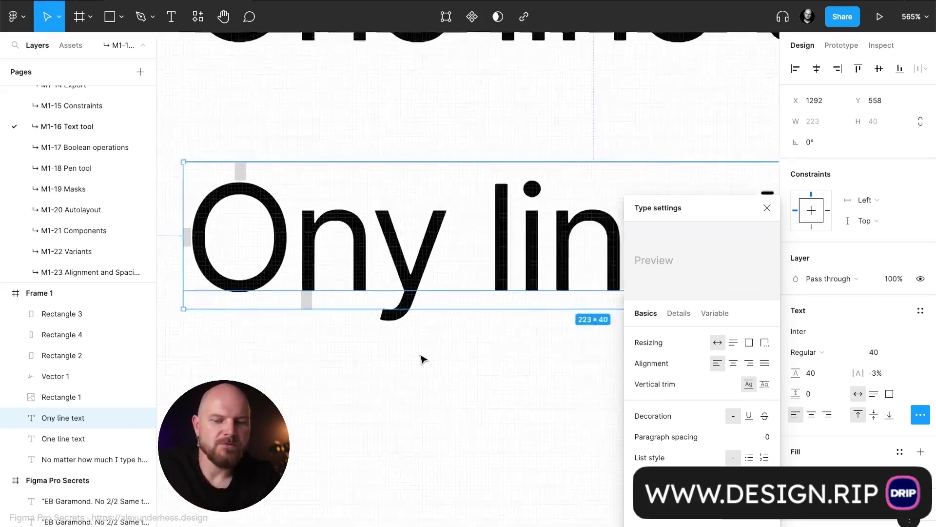
scroll(422, 360, left, 3)
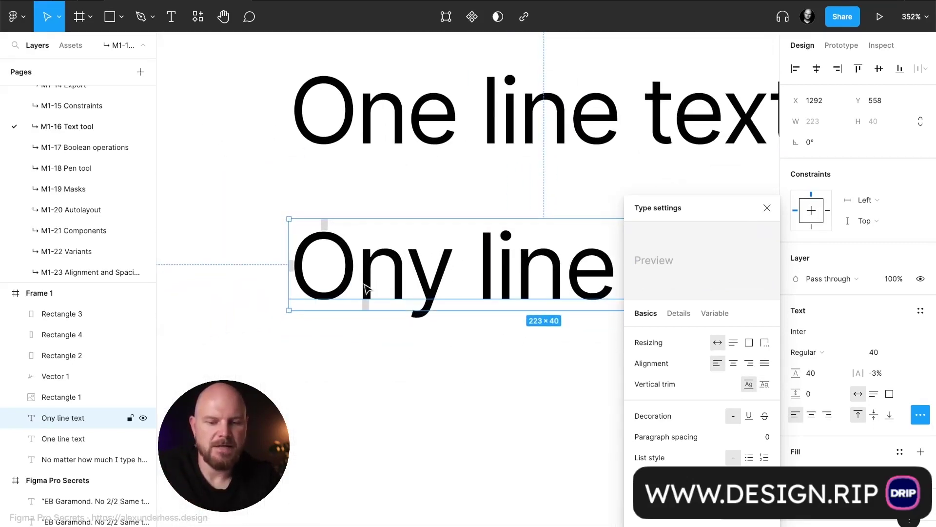
mouse_move(764, 386)
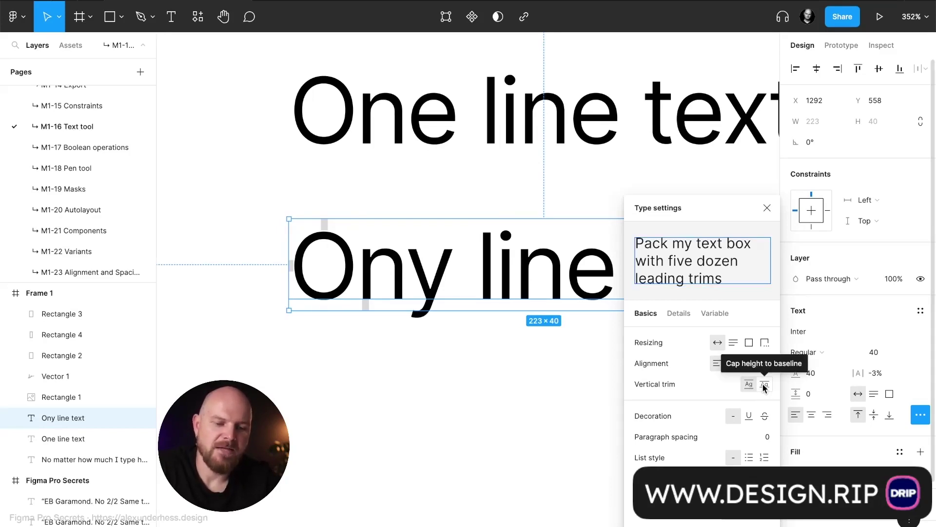
click(764, 385)
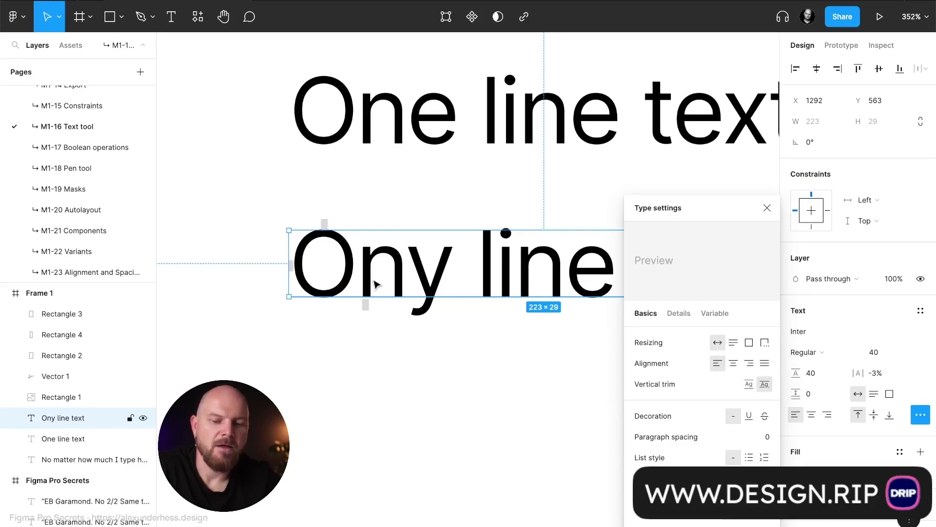
- Inspect the trimmed text box's edges against the letters O and n and the small rectangles around them
scroll(375, 284, up, 5)
scroll(375, 284, left, 5)
scroll(575, 339, right, 3)
click(456, 385)
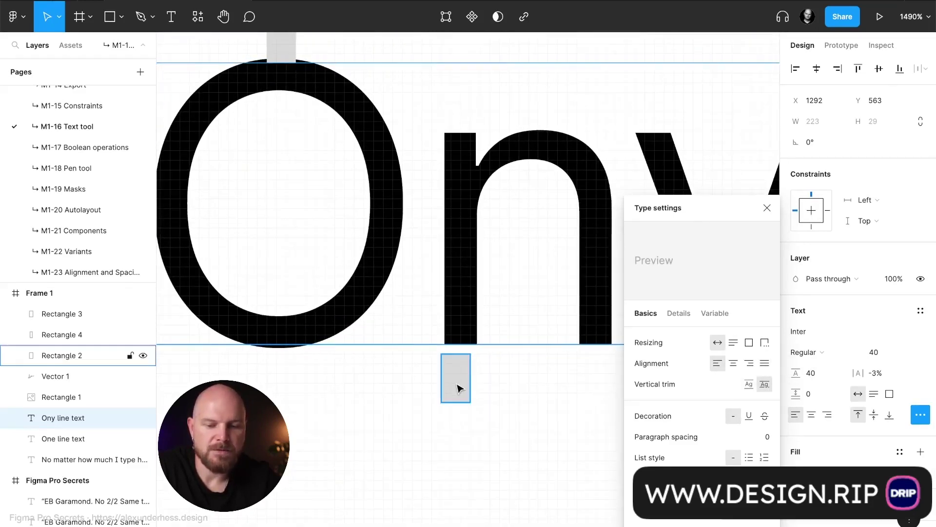
scroll(458, 386, down, 2)
click(480, 330)
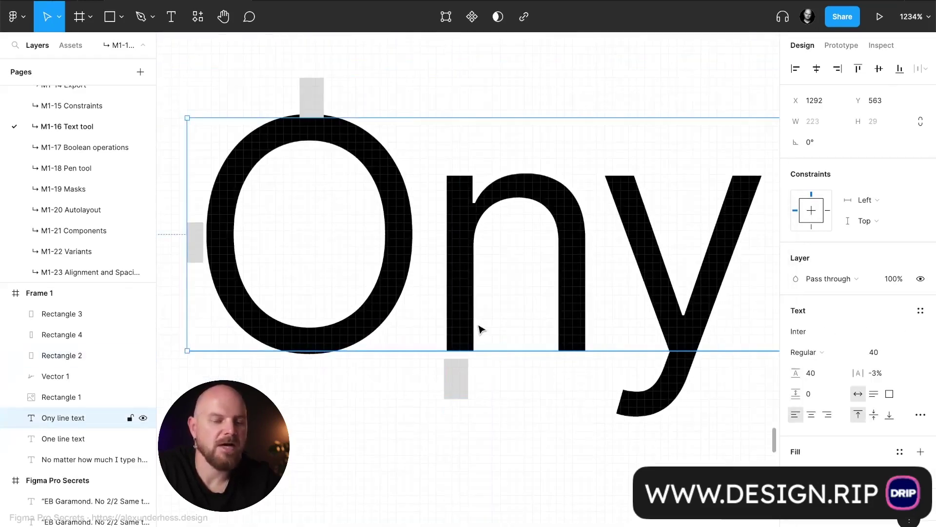
scroll(480, 330, left, 3)
scroll(480, 330, up, 1)
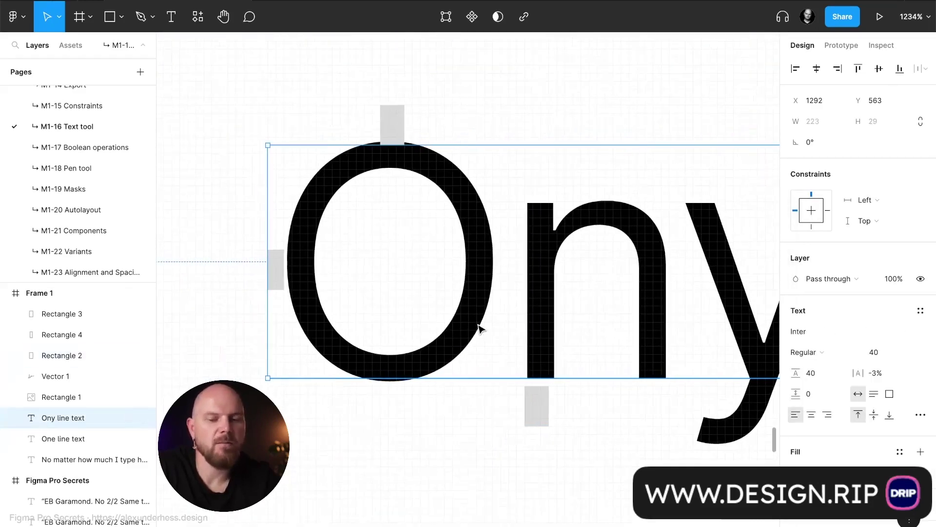
click(401, 129)
click(421, 176)
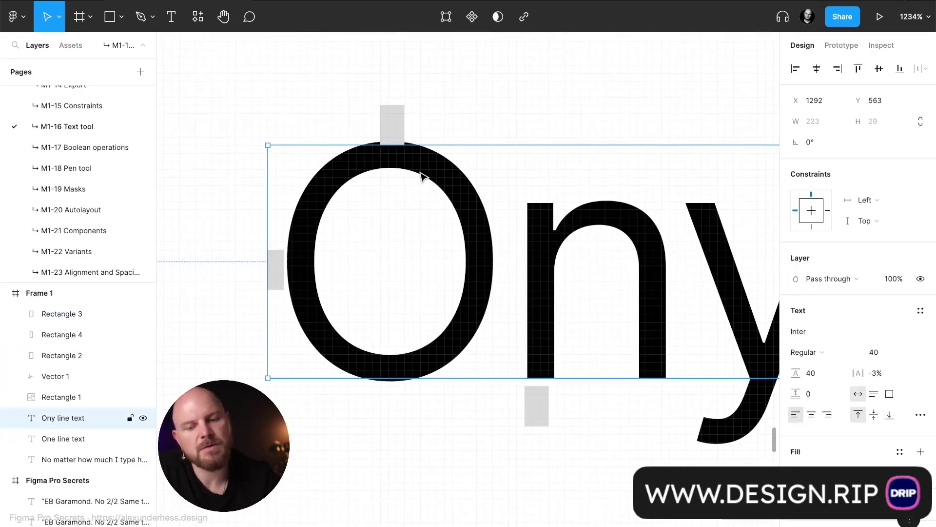
- Delete the three small marker rectangles around "Ony line text"
scroll(422, 176, down, 5)
scroll(423, 176, down, 3)
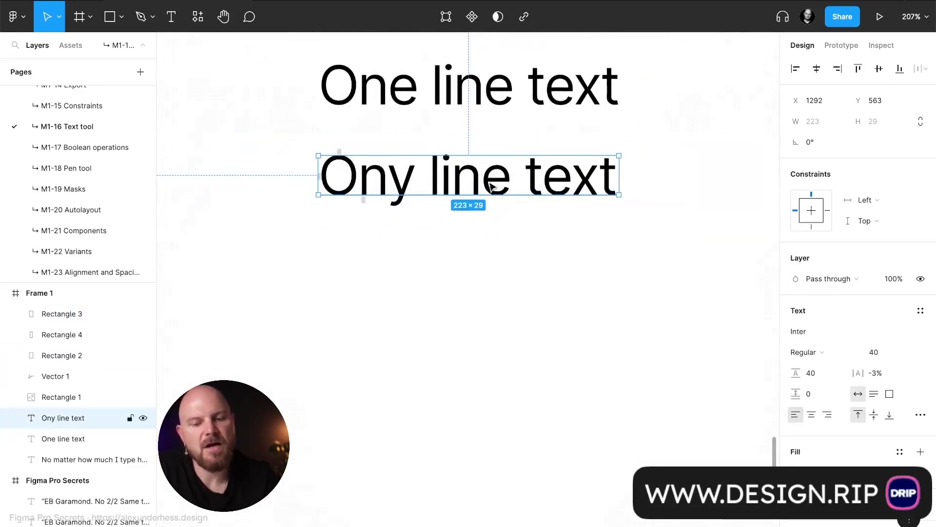
drag(489, 185, 445, 271)
drag(267, 119, 432, 177)
key(Delete)
- Examine how closely the trimmed box fits the letters of "Ony line text"
scroll(432, 177, up, 5)
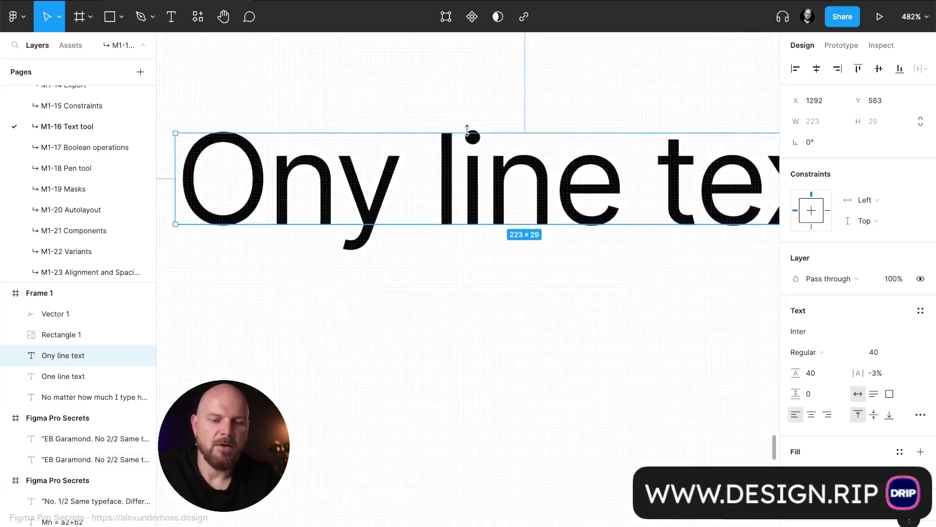
drag(469, 142, 471, 161)
key(ctrl+z)
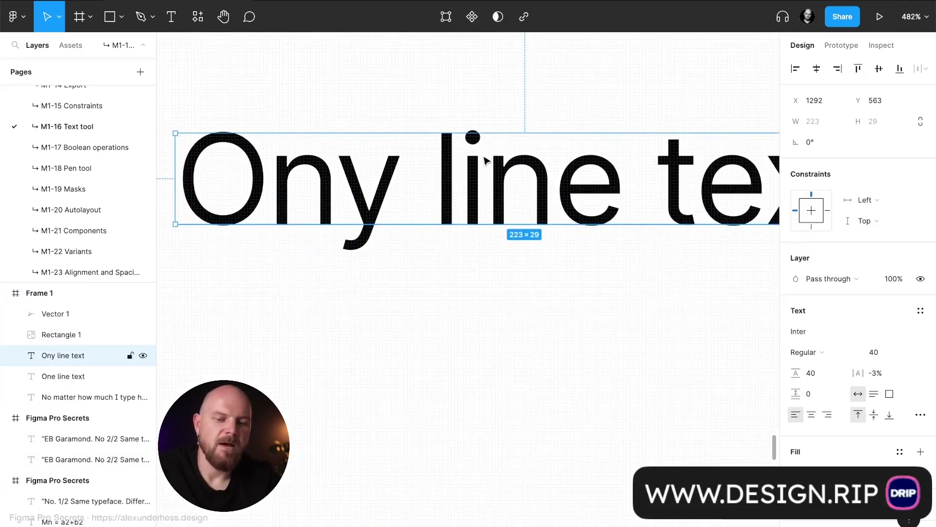
scroll(509, 160, down, 8)
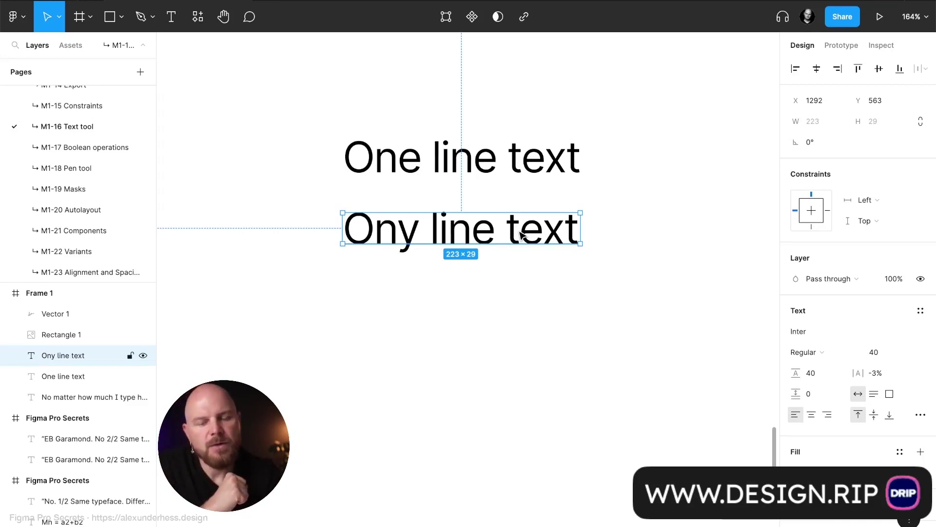
- Delete "One line text" and place a copy of "Ony line text" directly below the remaining line, at X 1292, Y 616
click(458, 178)
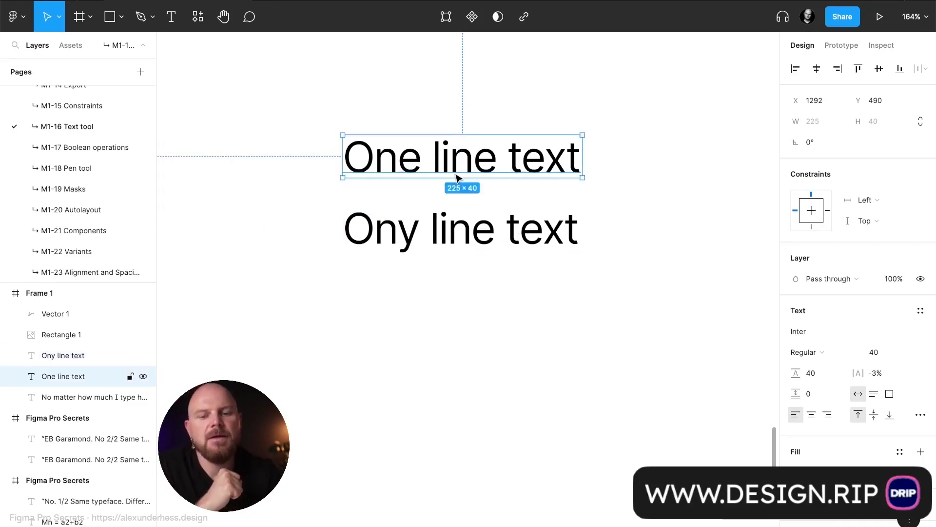
key(Delete)
click(458, 235)
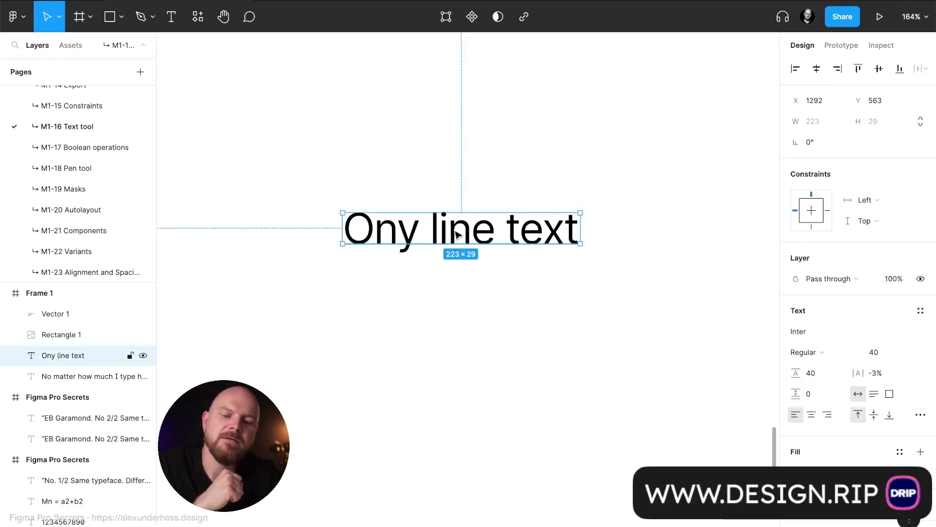
drag(459, 231, 461, 288)
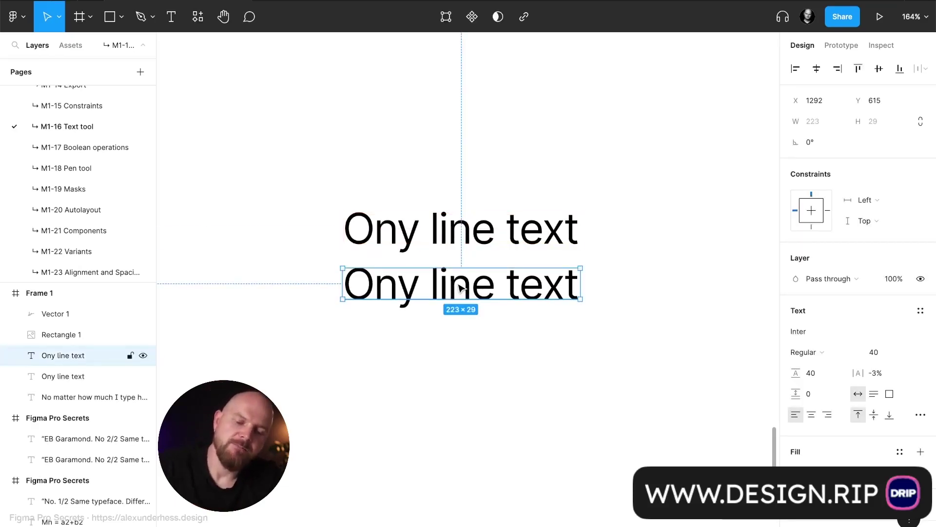
click(479, 244)
click(491, 286)
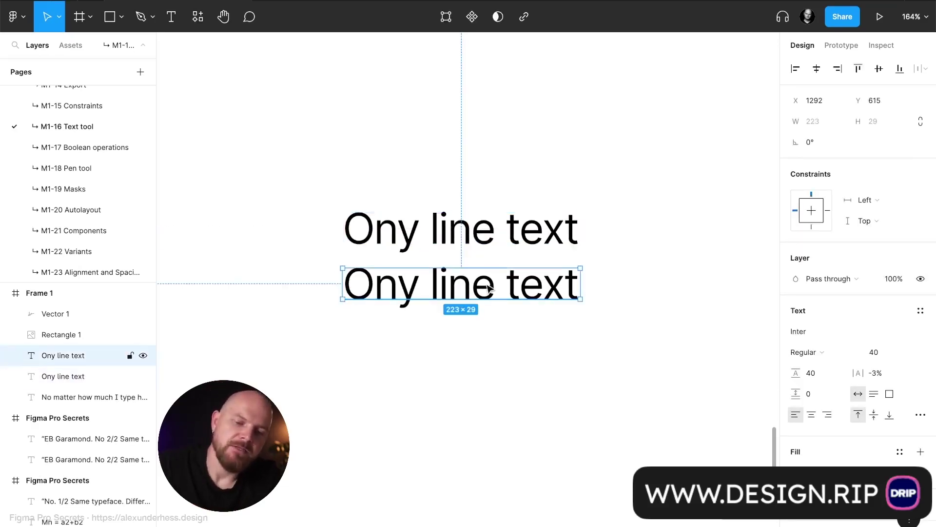
click(491, 241)
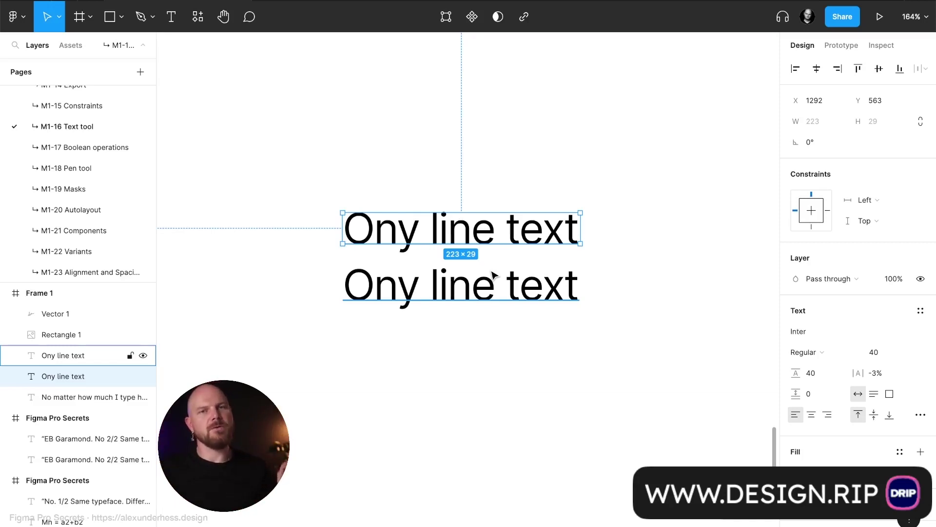
click(493, 277)
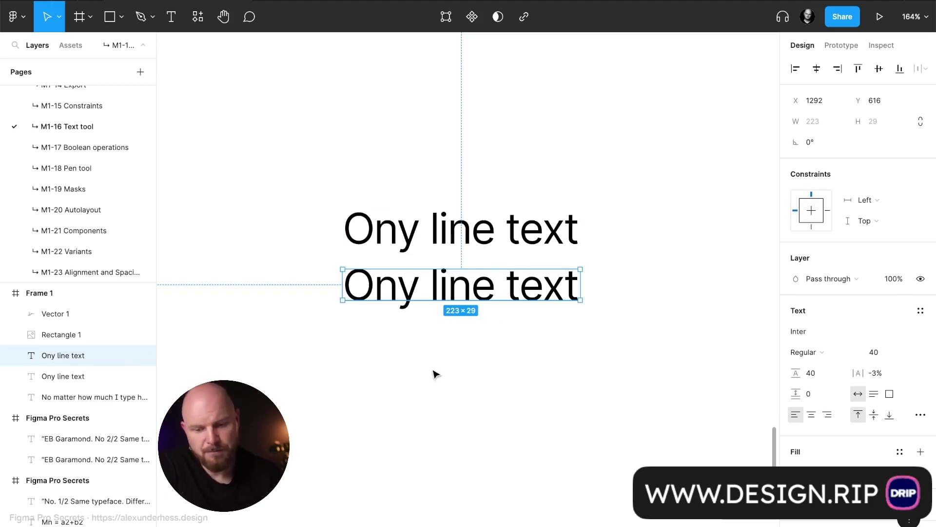
- Draw a thin 222 × 2 divider rectangle below the two text lines, at about Y 697
key(r)
drag(343, 344, 580, 413)
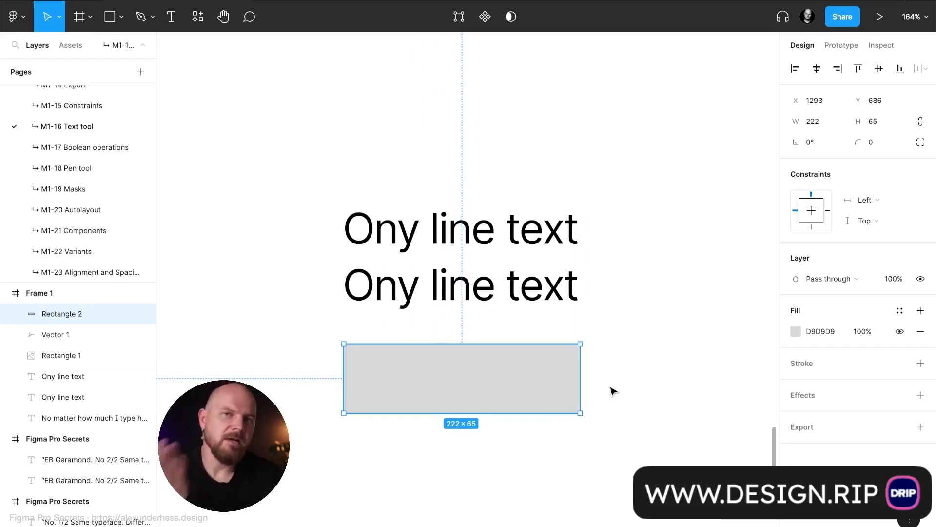
click(880, 127)
text(2)
key(Return)
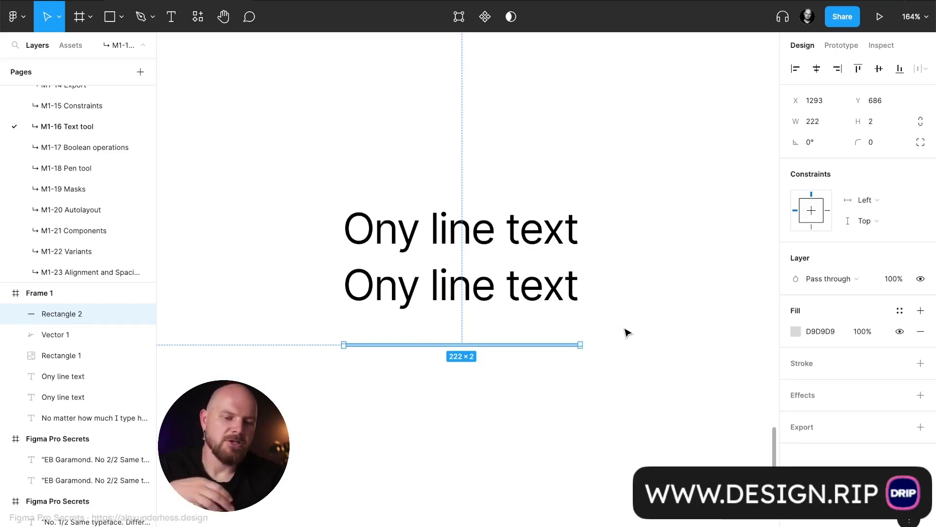
click(625, 332)
click(562, 347)
drag(562, 347, 564, 365)
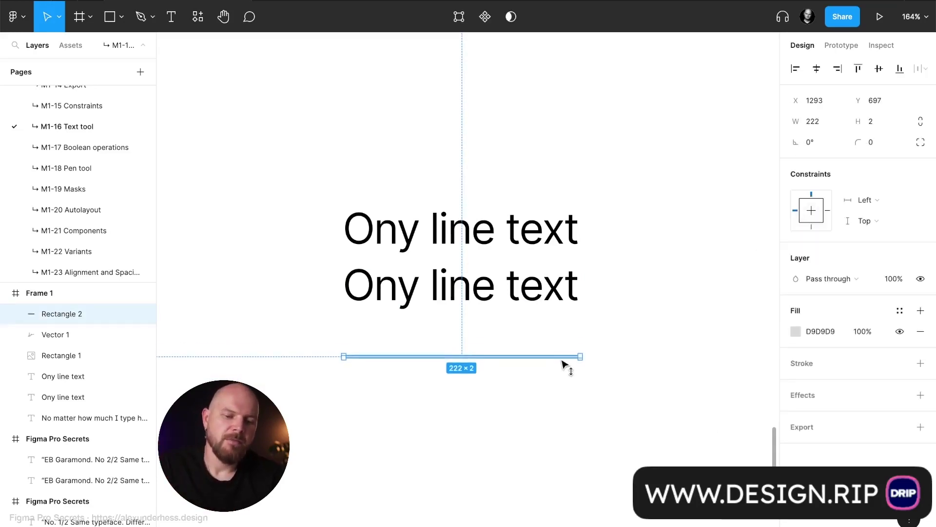
click(569, 395)
- Relocate the upper text line below the divider to X 1292, Y 745, and change its wording to "2nd line"
drag(533, 230, 540, 420)
click(534, 232)
key(Delete)
double_click(480, 417)
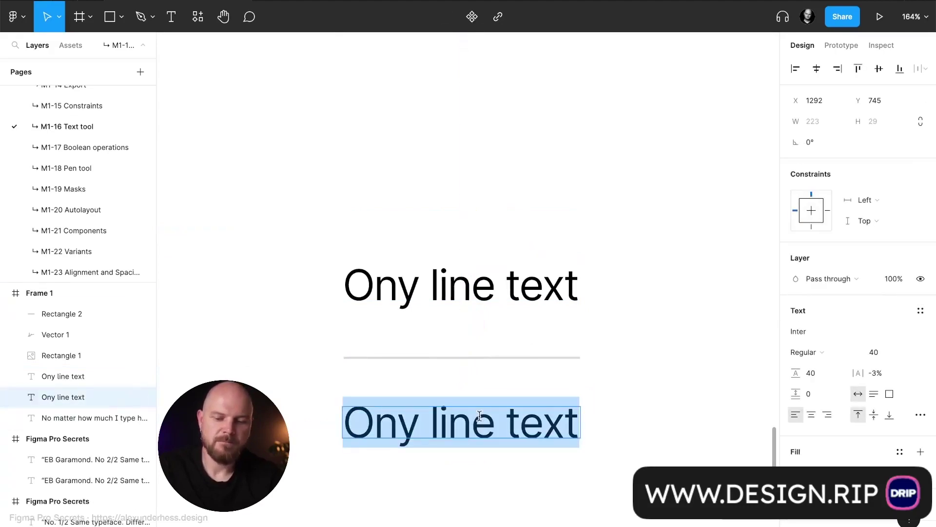
text(2nd line)
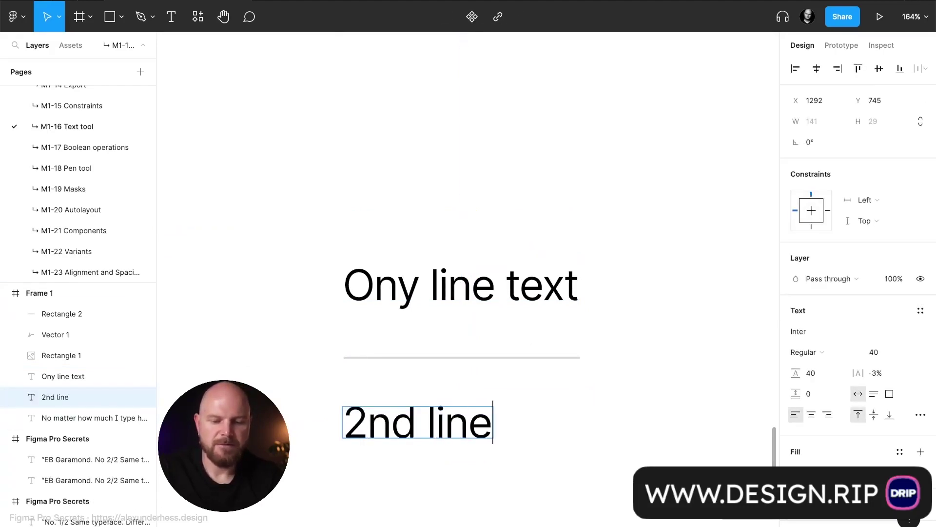
key(Escape)
click(509, 500)
- Move the divider down closer to "2nd line", to about Y 718
click(522, 361)
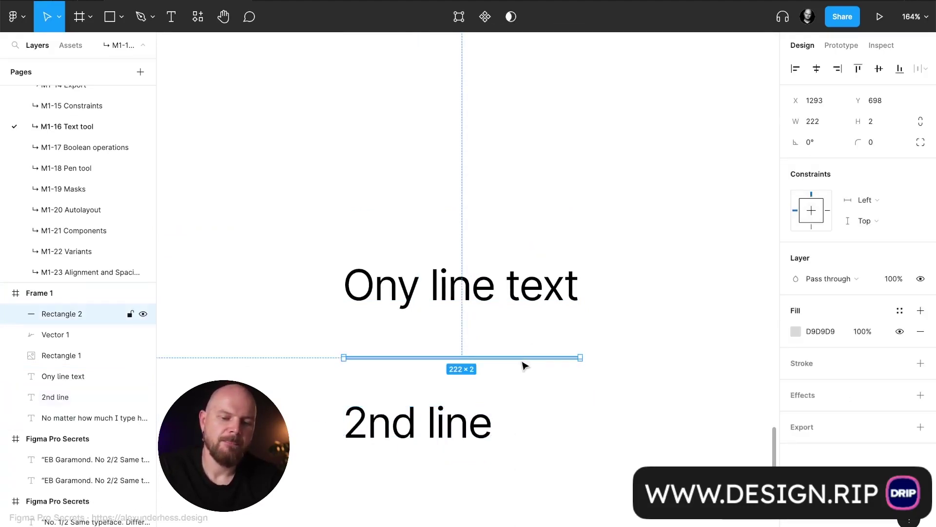
drag(526, 361, 527, 382)
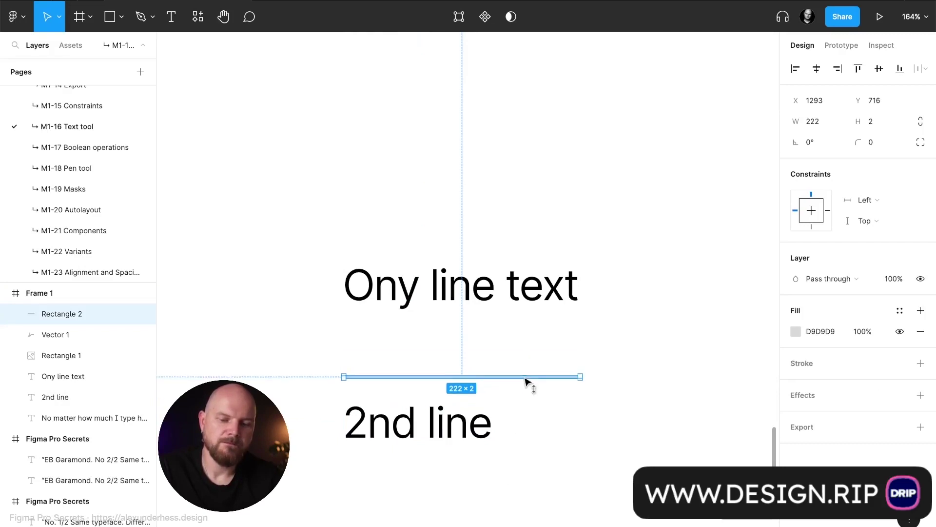
click(522, 336)
- Nudge "Ony line text" to Y 617 and measure its distance to the divider
click(512, 291)
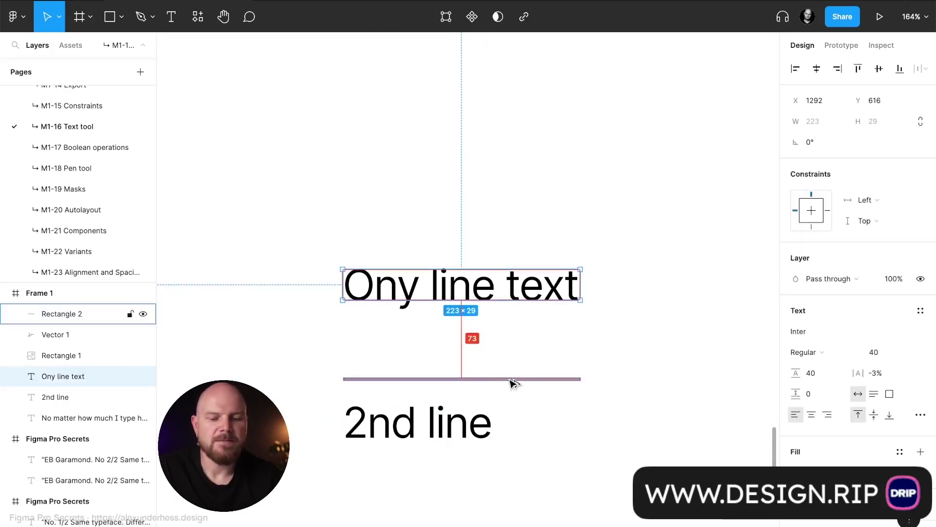
key(Up)
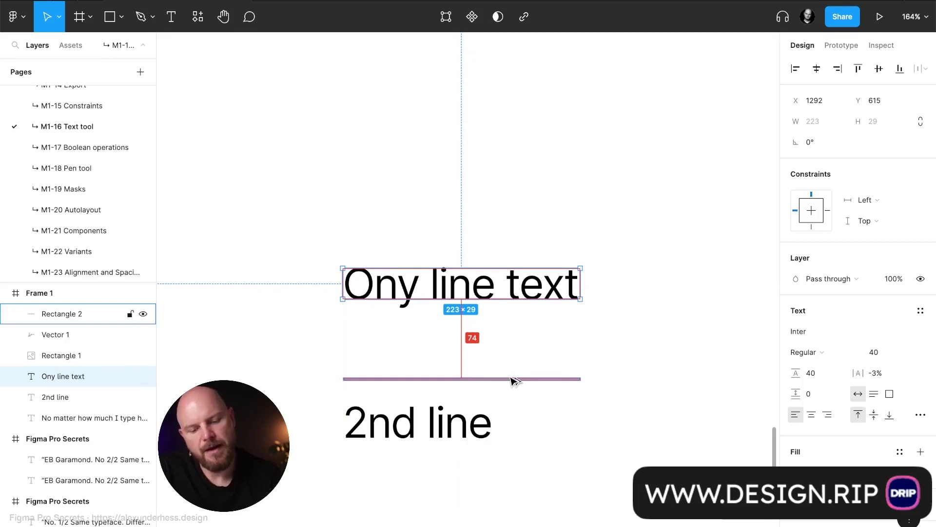
click(512, 379)
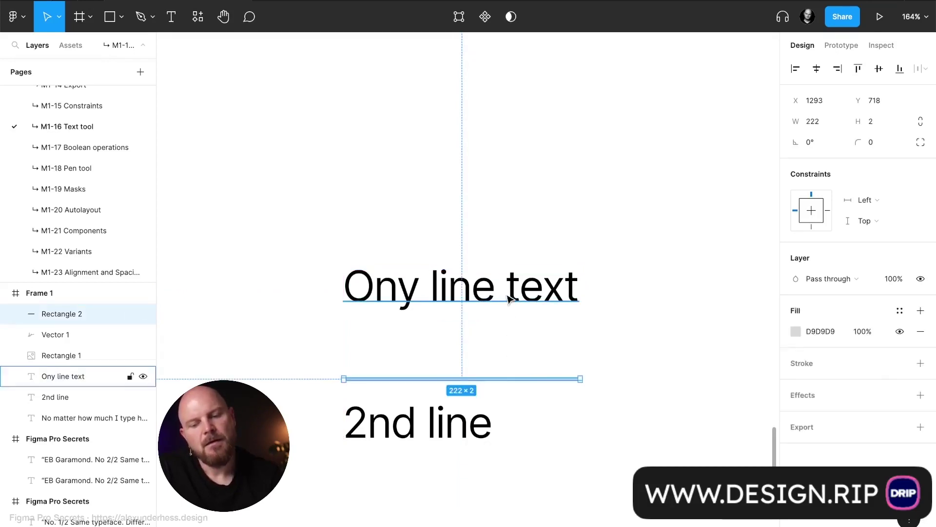
click(533, 336)
click(503, 378)
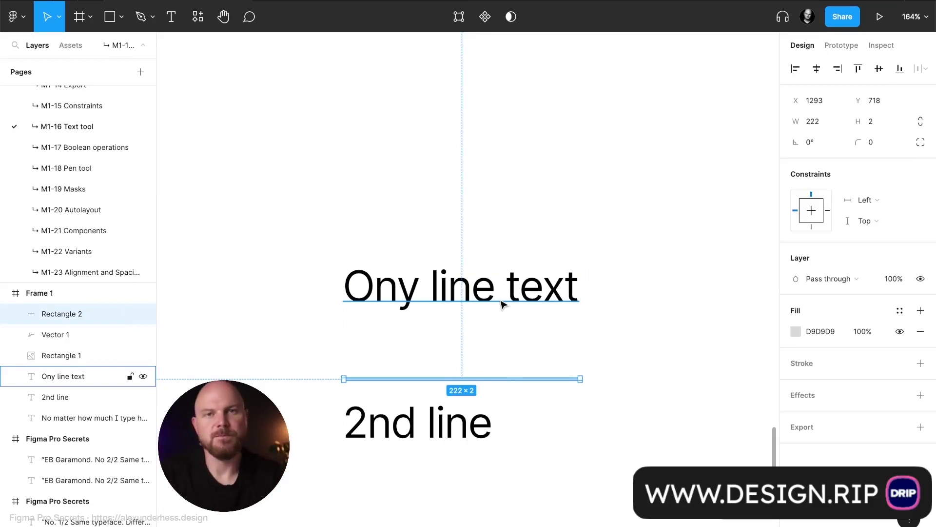
click(502, 304)
click(528, 189)
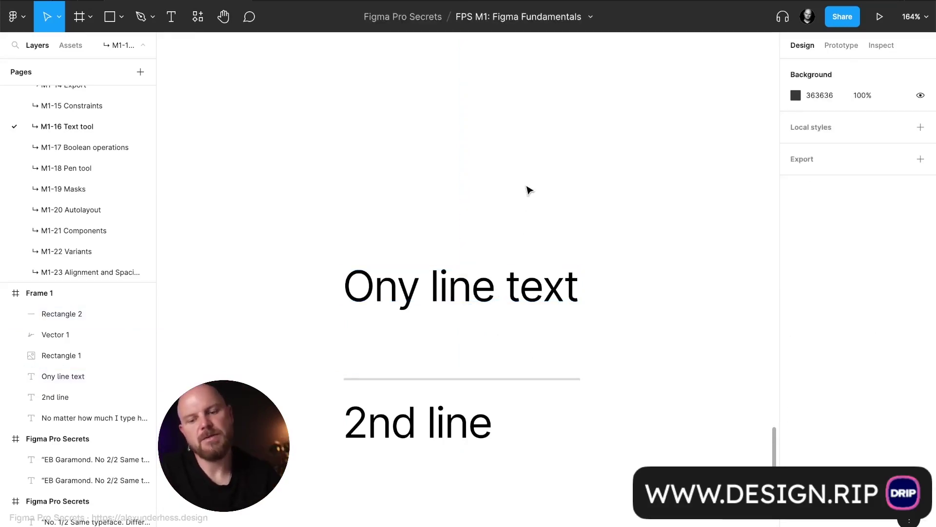
- Duplicate "Ony line text" together with the divider beside the originals, placing the copied text at X 1552, Y 617
click(484, 279)
click(501, 379)
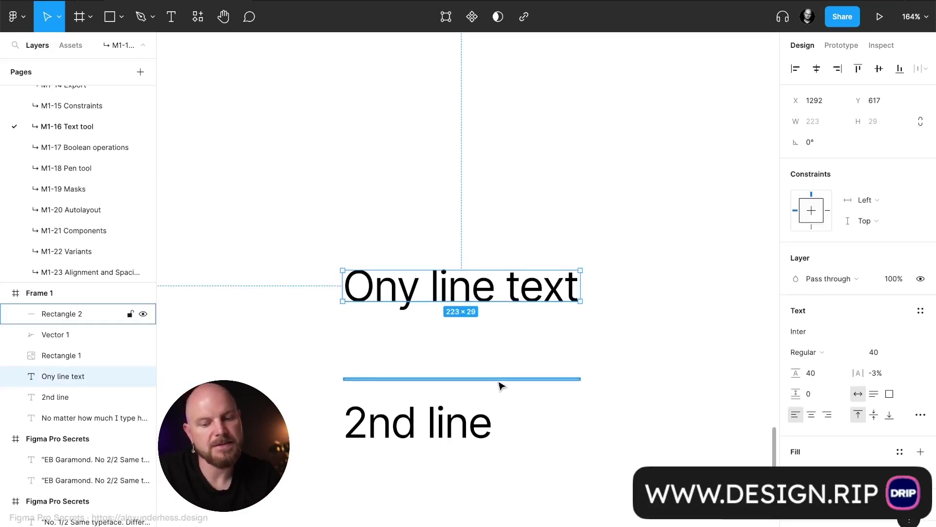
shift+click(471, 311)
drag(471, 311, 648, 313)
- Set the copied text's vertical trim to Standard and measure its distance to the copied divider
click(130, 397)
click(920, 414)
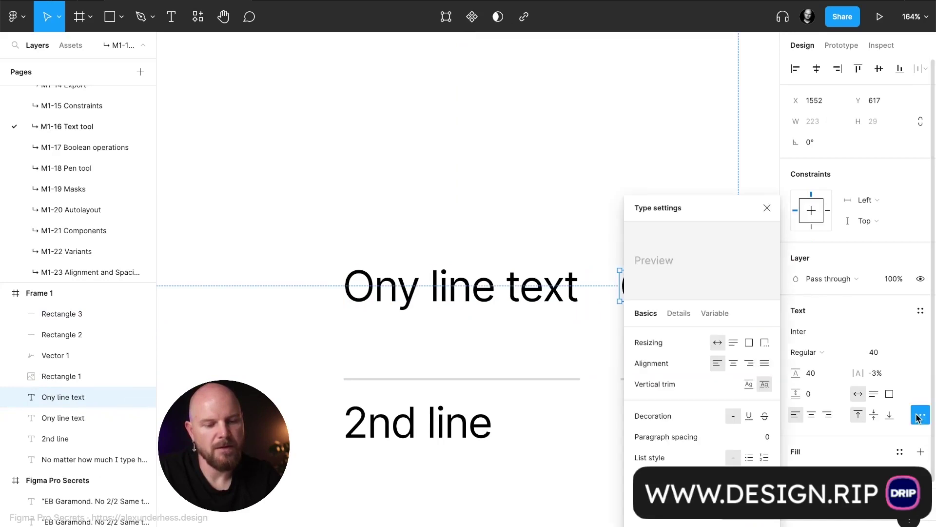
click(748, 385)
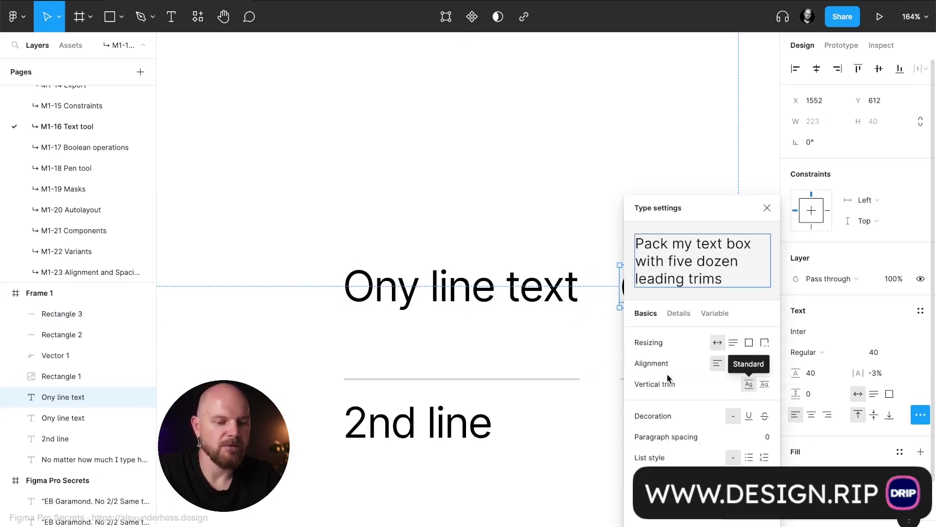
scroll(666, 373, right, 5)
scroll(502, 390, right, 5)
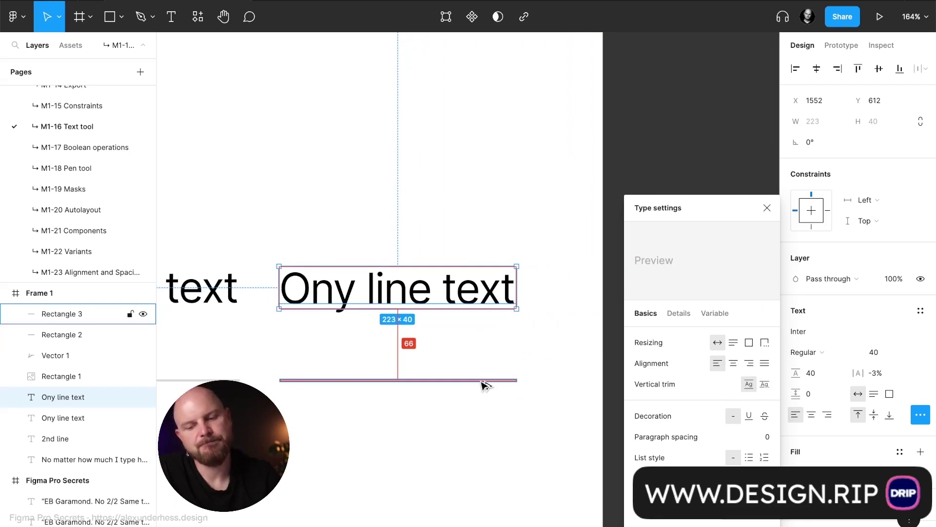
- Nudge the copied "Ony line text" up to Y 606 and close its type settings
key(Up)
key(Up)
key(Up)
key(Up)
key(Up)
key(Up)
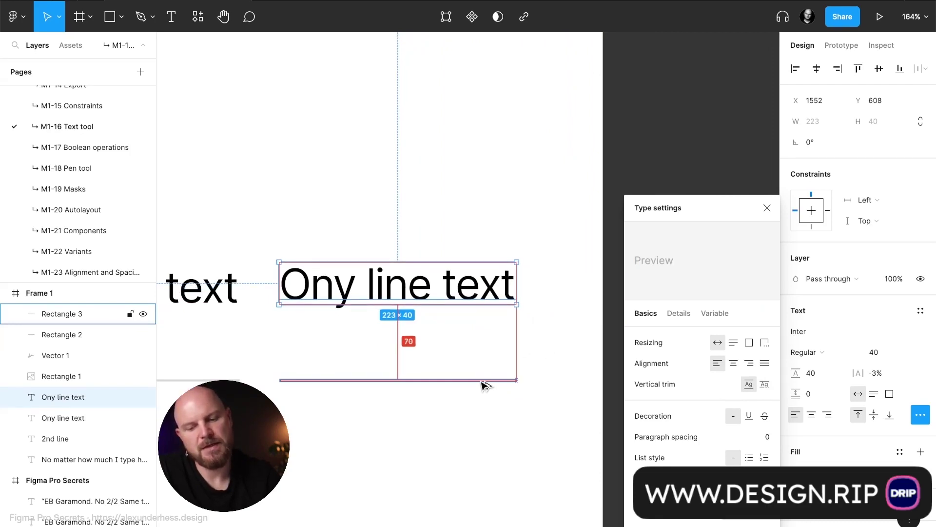
click(767, 208)
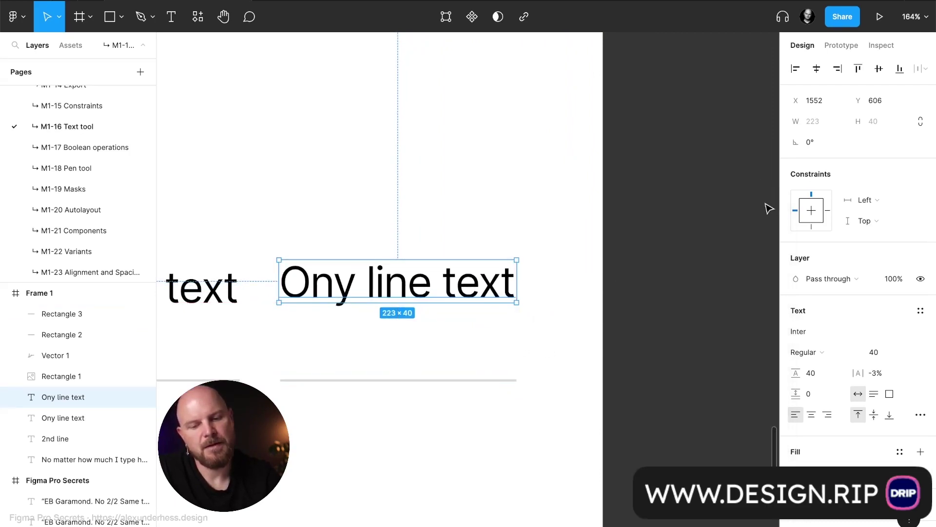
click(624, 239)
- Measure the distance from "2nd line" to the divider above it and nudge the text up to Y 744
scroll(394, 233, down, 2)
scroll(346, 333, left, 3)
scroll(347, 333, up, 2)
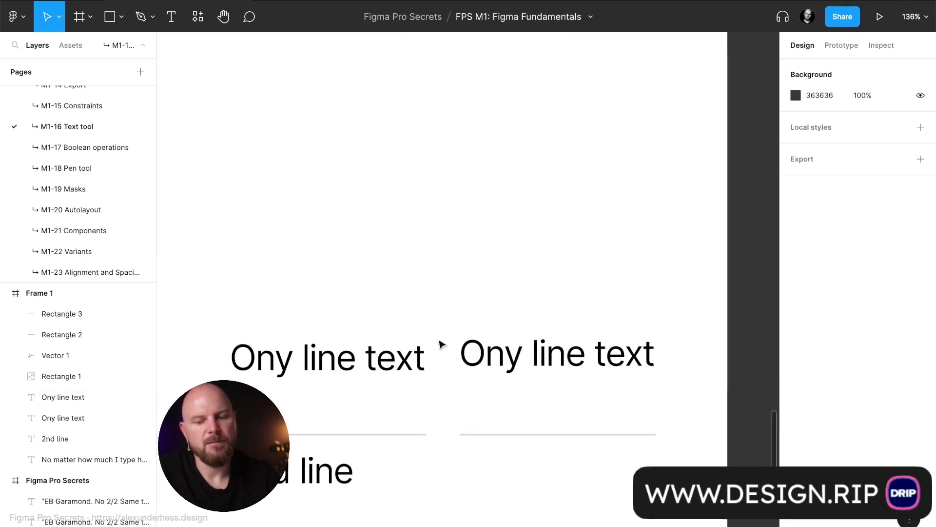
scroll(515, 453, down, 2)
scroll(516, 453, left, 2)
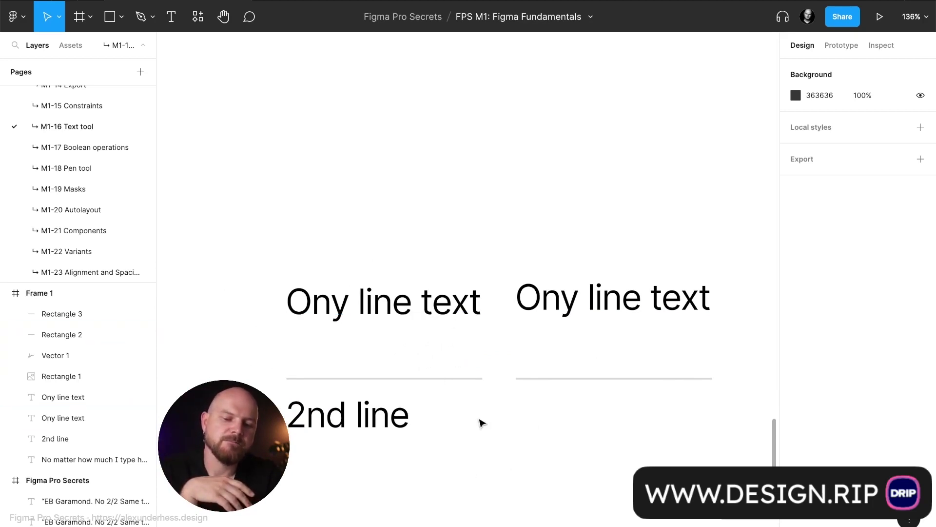
click(385, 421)
key(alt)
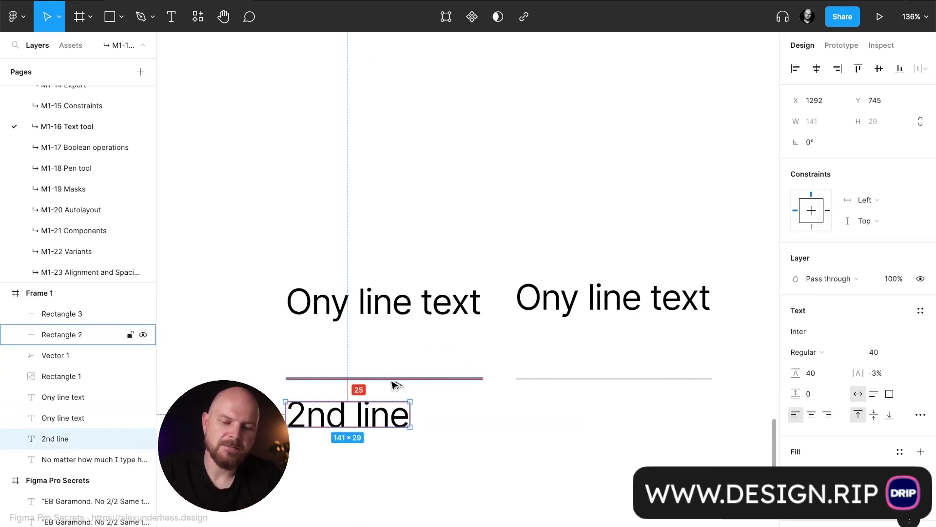
key(Up)
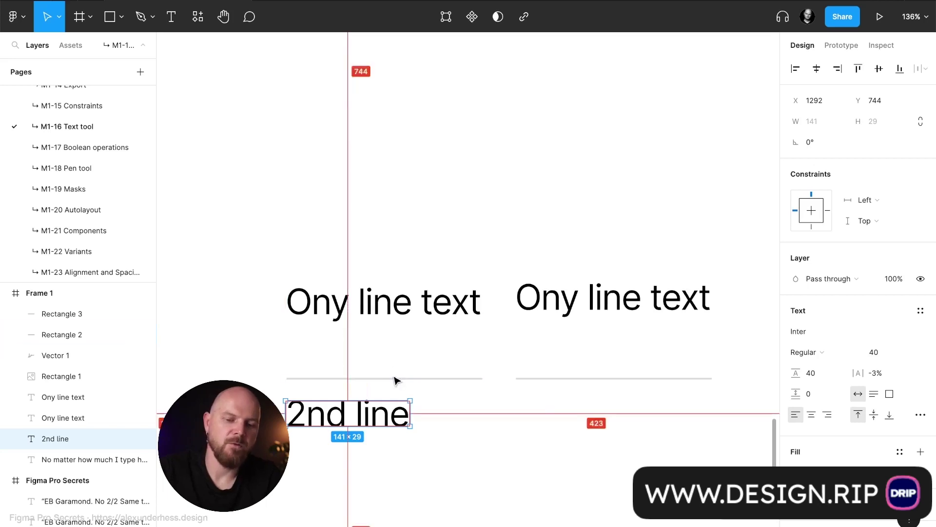
- Duplicate "2nd line" beneath the copied divider at X 1553 and set the copy's vertical trim to Standard
drag(362, 418, 592, 418)
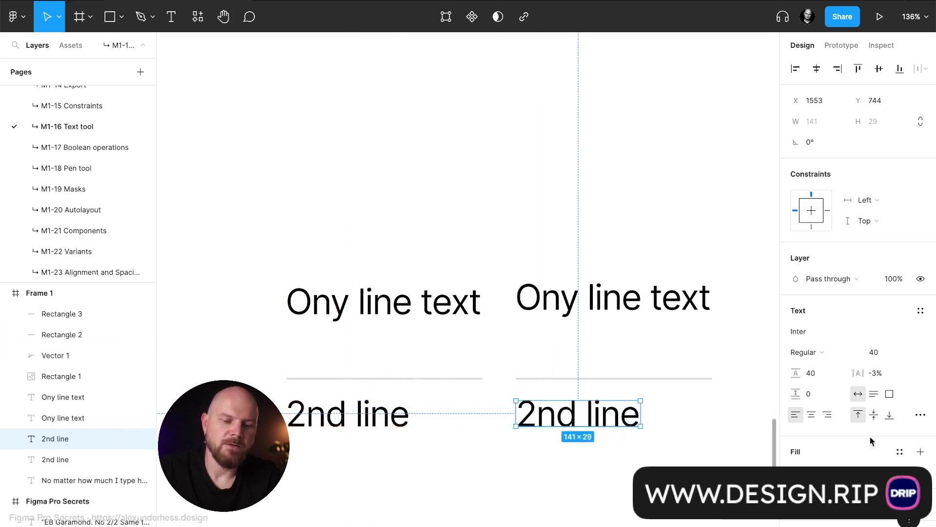
click(921, 414)
click(746, 384)
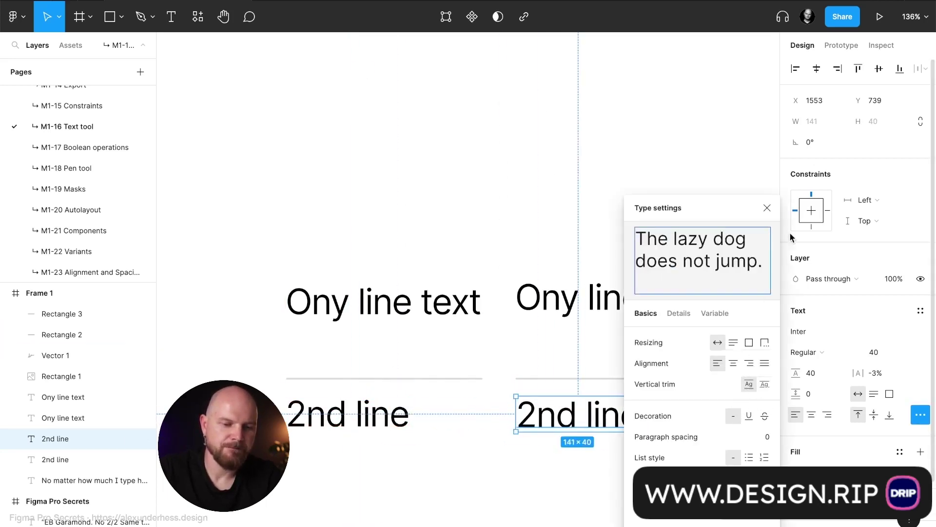
click(767, 206)
- Measure the copied "2nd line" against the copied divider while nudging the text down to Y 745
mouse_move(623, 381)
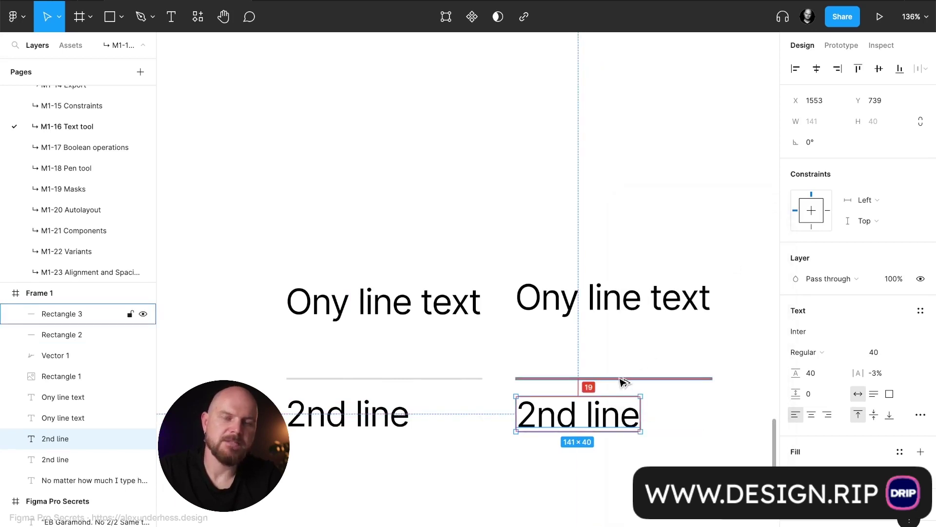
key(Down)
key(Down)
key(Down)
key(Down)
key(Down)
key(Down)
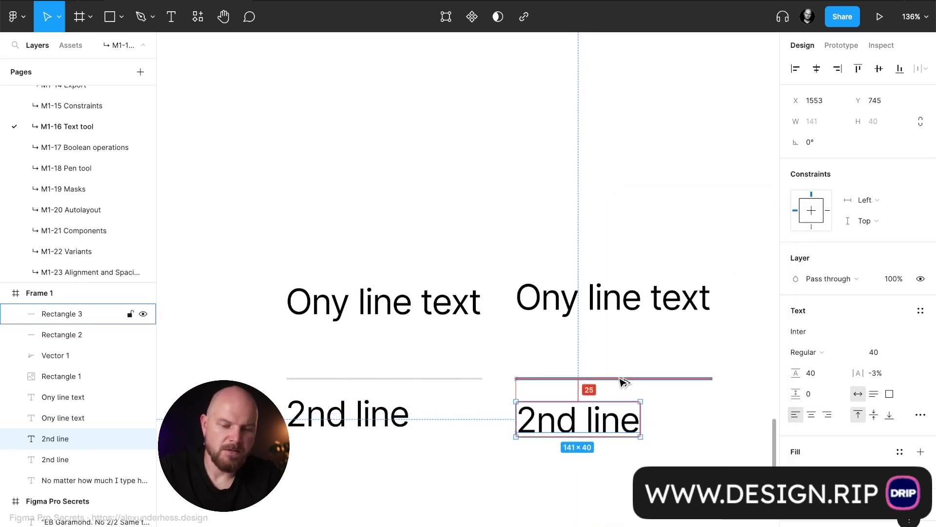
click(612, 336)
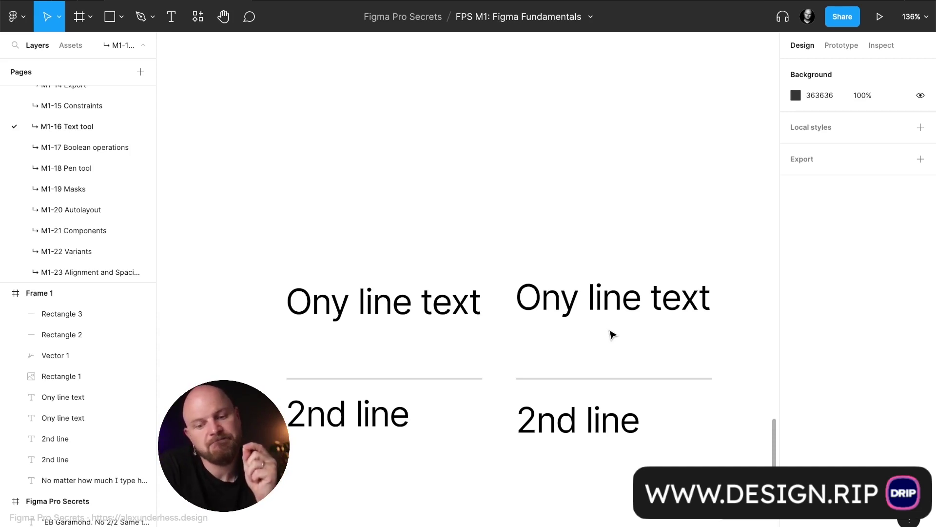
- Set the height of the copied divider between the copied texts to 5
click(595, 379)
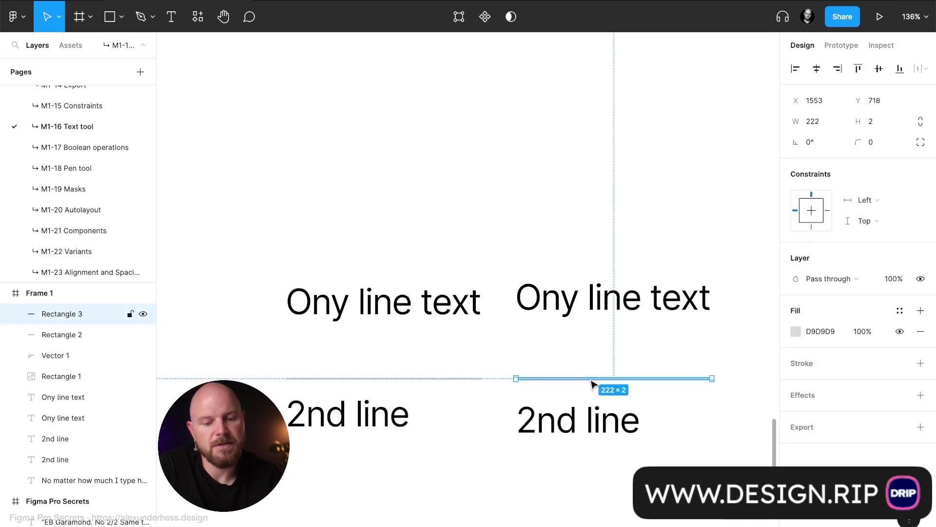
click(886, 121)
text(5)
key(Return)
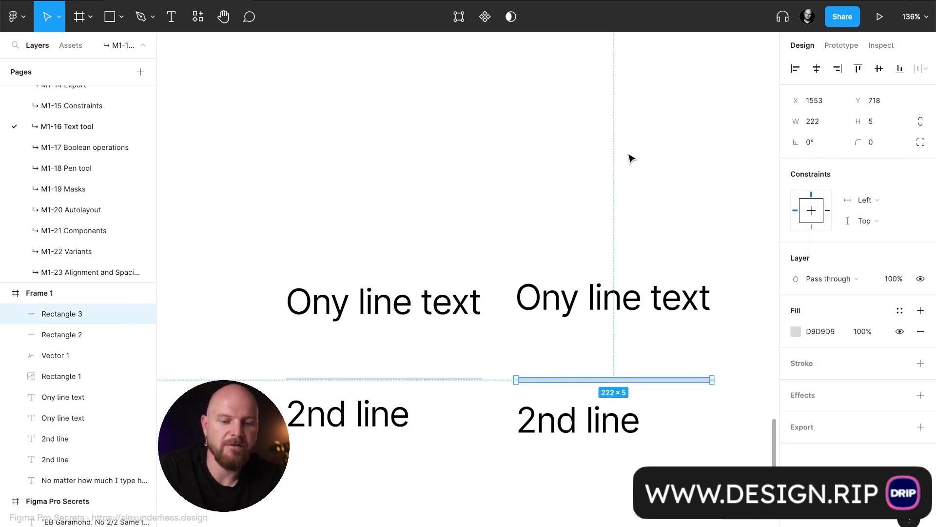
- Place a 6-high duplicate of the thick divider beneath the copied "Ony line text" at Y 643, and move the original thick divider to Y 744
click(631, 157)
click(656, 381)
drag(658, 383, 656, 349)
click(876, 121)
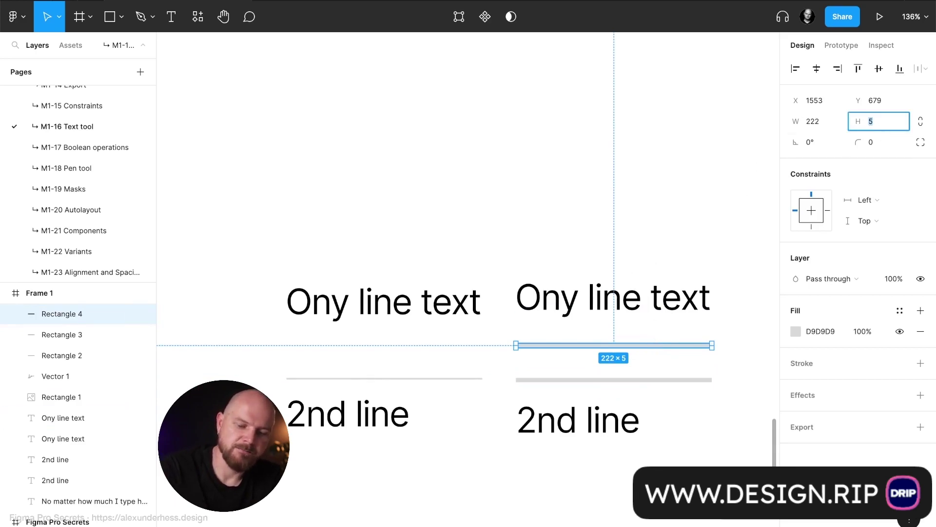
key(Escape)
click(614, 223)
drag(654, 347, 653, 325)
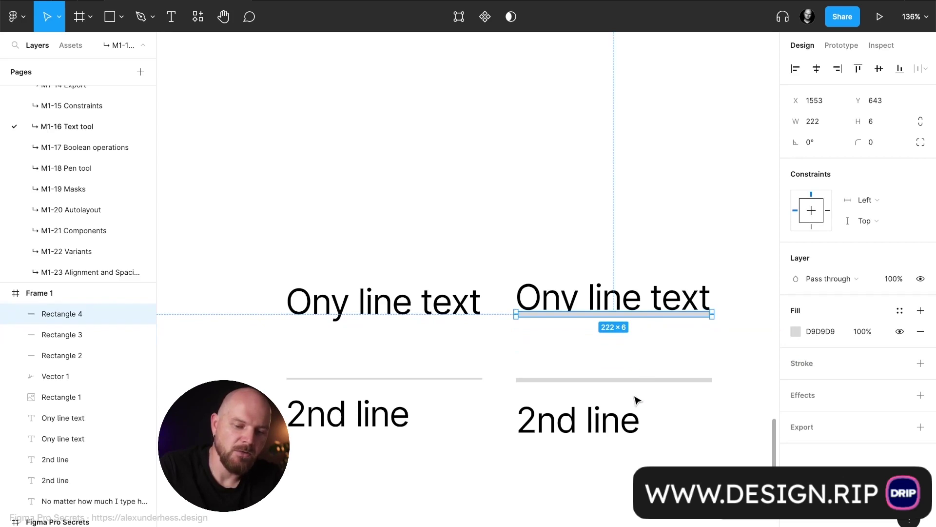
drag(637, 380, 639, 409)
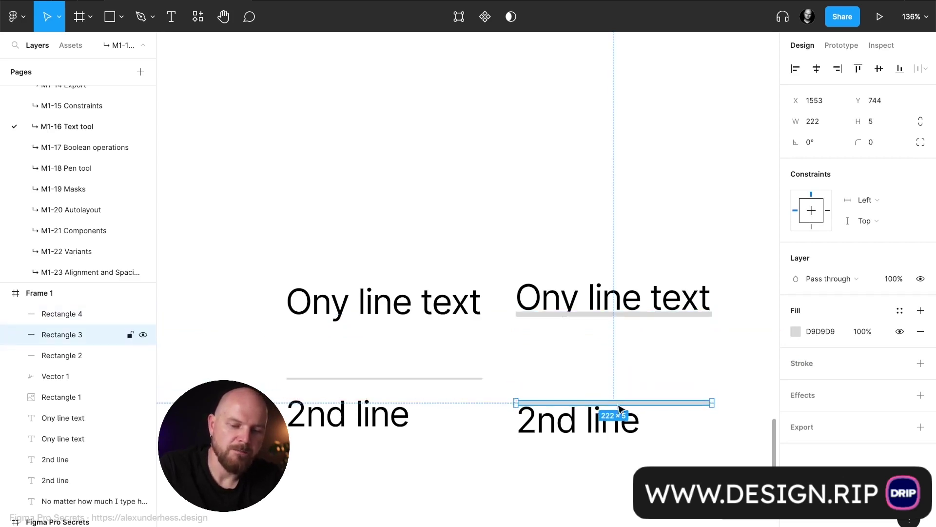
- Duplicate the thin divider from the original texts into the gap between the two copied texts
click(445, 381)
click(442, 379)
click(449, 404)
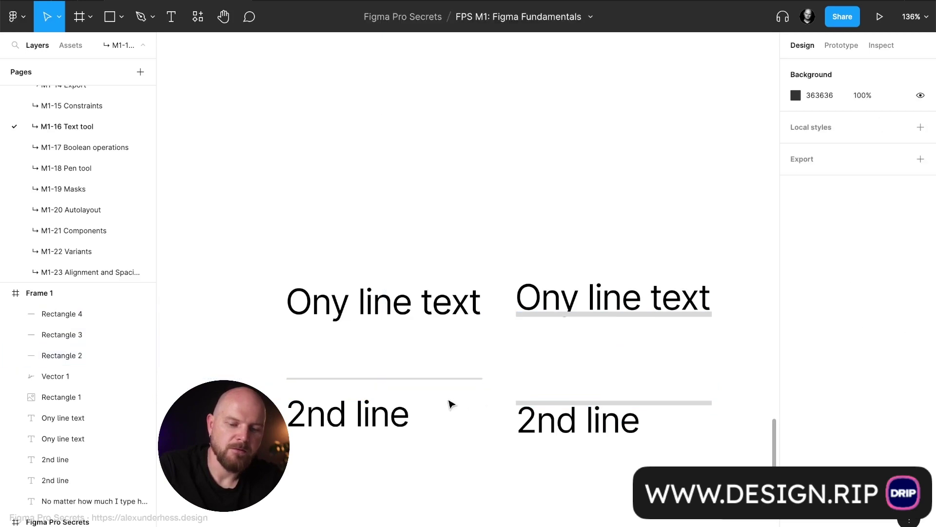
drag(439, 379, 664, 384)
click(663, 355)
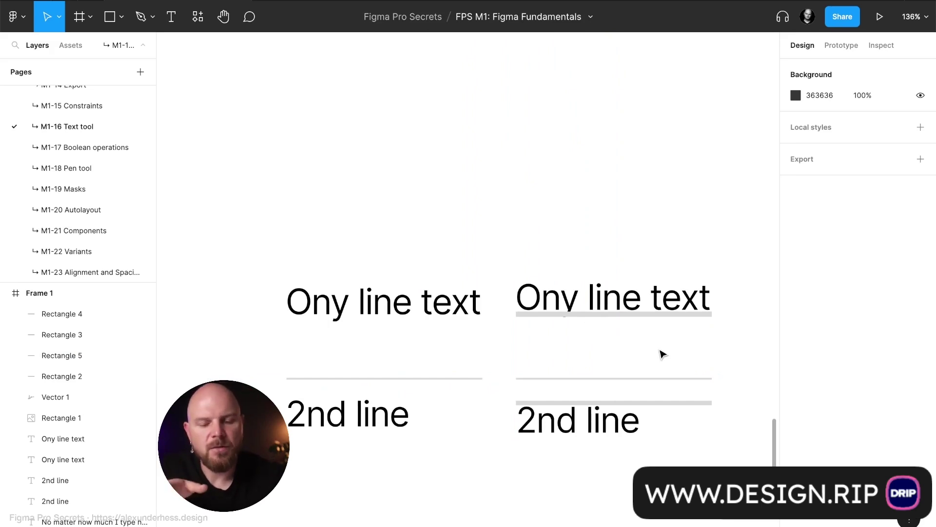
- Delete both thick dividers around the copied texts
click(634, 420)
click(673, 403)
key(Delete)
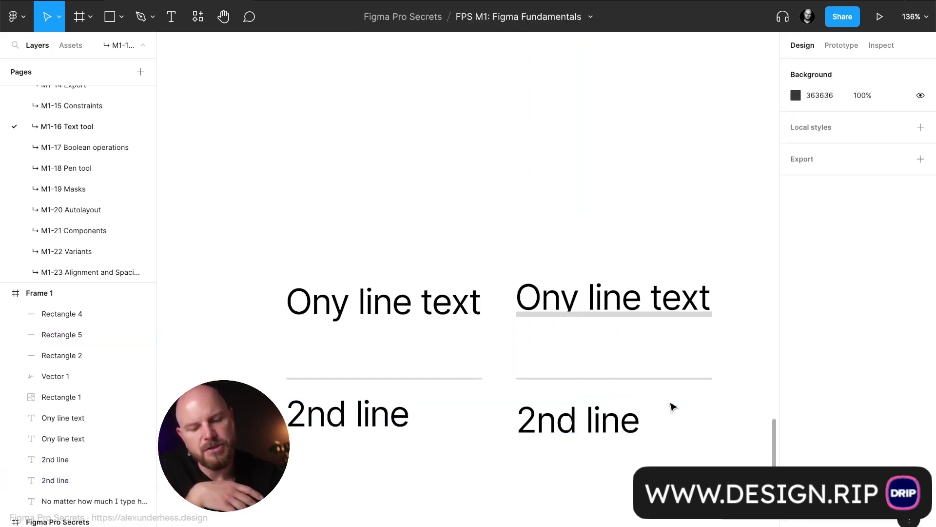
click(700, 315)
key(Delete)
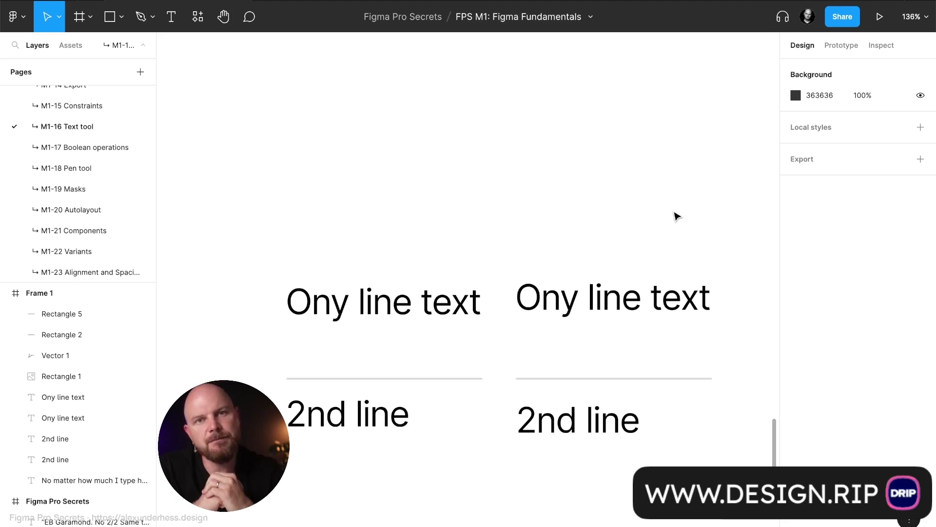
- Examine the vertical trim options in the type settings of the copied "Ony line text" and "2nd line"
click(629, 311)
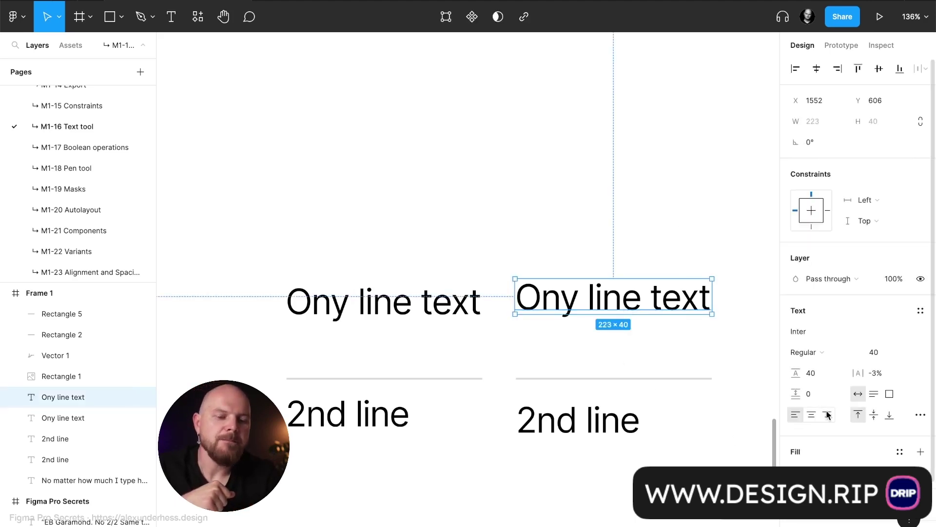
click(921, 414)
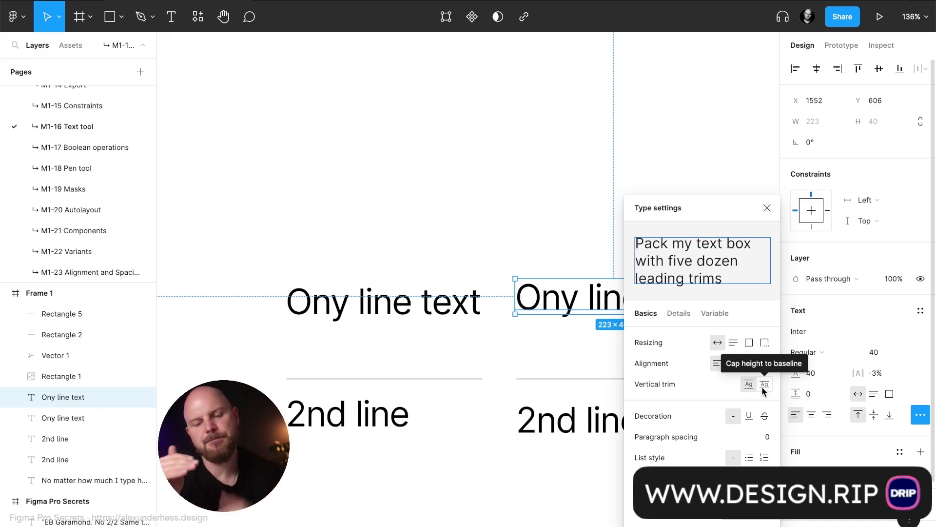
click(73, 438)
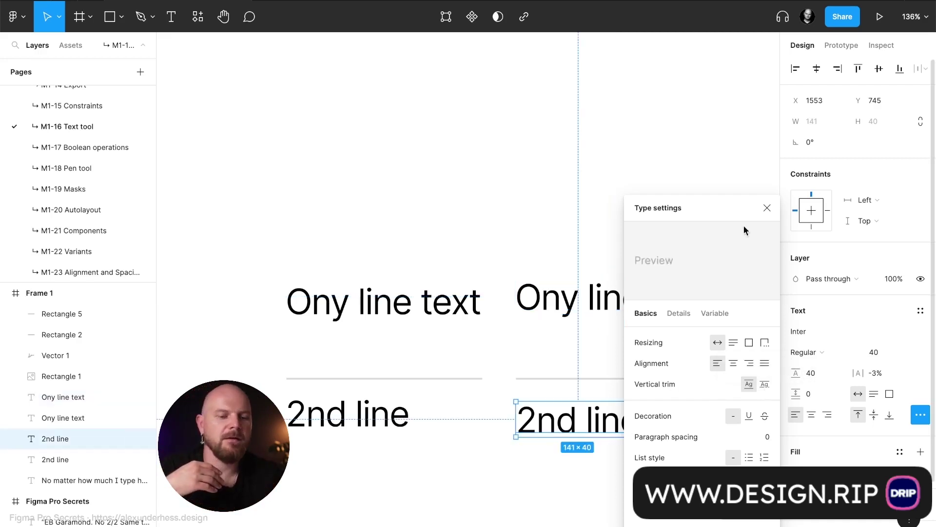
click(767, 208)
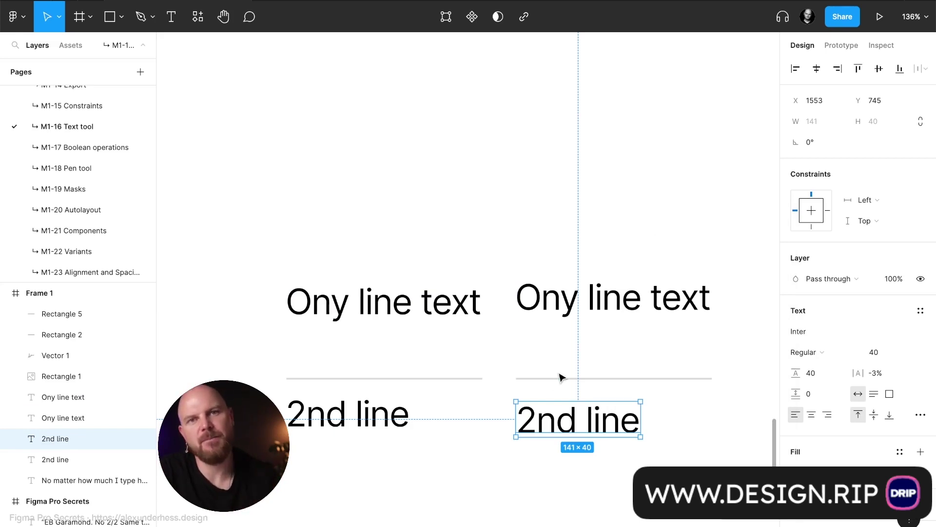
- Delete all the "Ony line text" and "2nd line" examples together with their dividers from Frame 1
scroll(561, 377, down, 5)
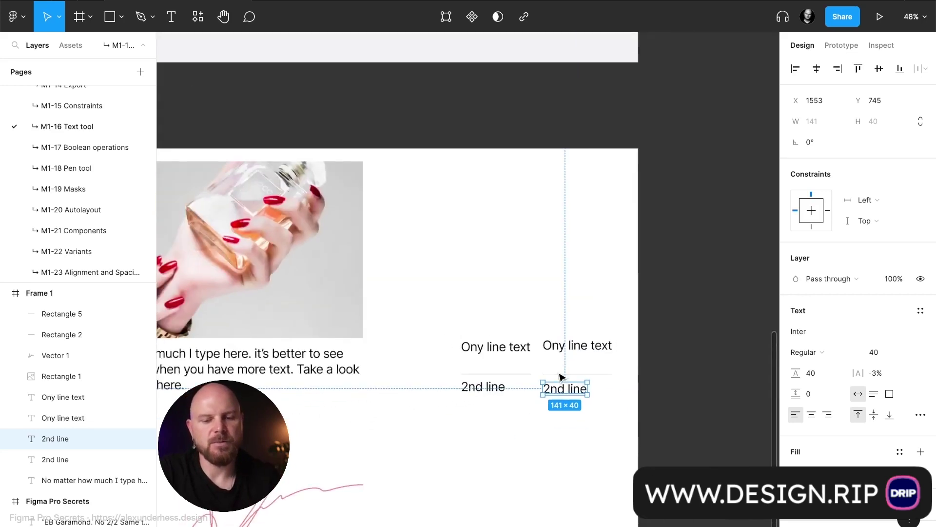
drag(553, 237, 687, 355)
key(Delete)
- Create a 561-wide copy of the paragraph below the photo at X 1048, Y 627 and open its type settings
click(394, 296)
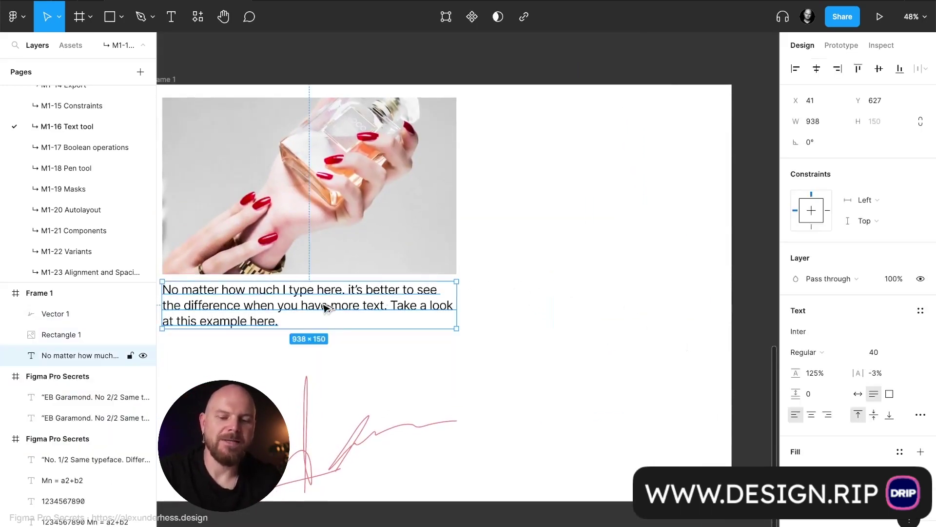
drag(328, 308, 642, 308)
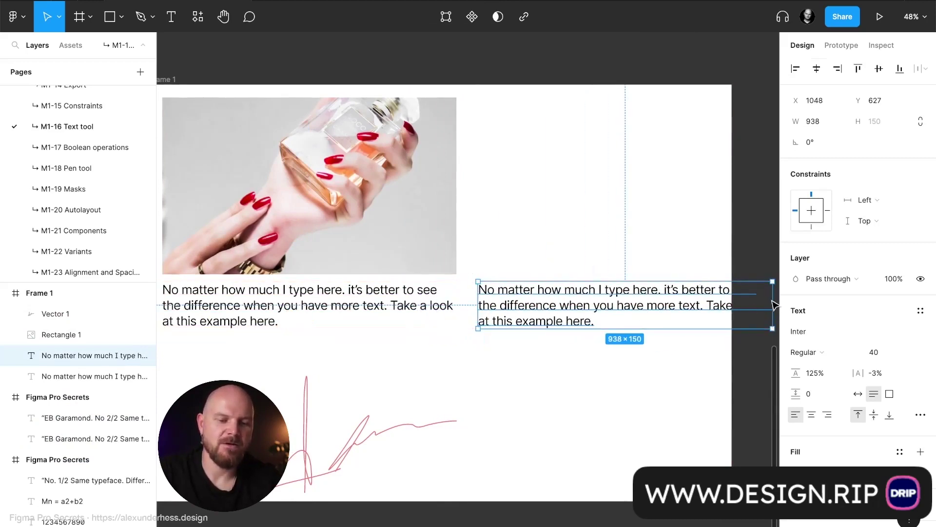
scroll(700, 280, right, 2)
drag(734, 306, 607, 308)
click(920, 415)
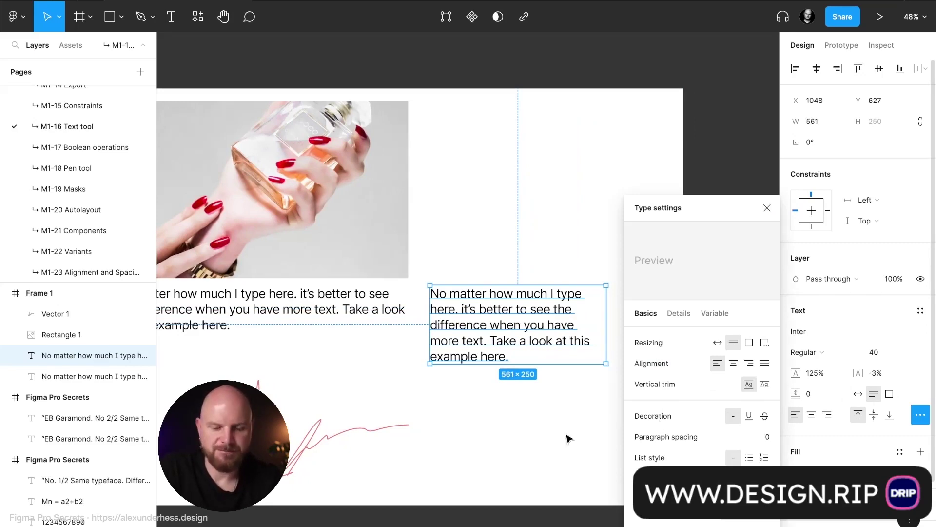
scroll(458, 361, up, 5)
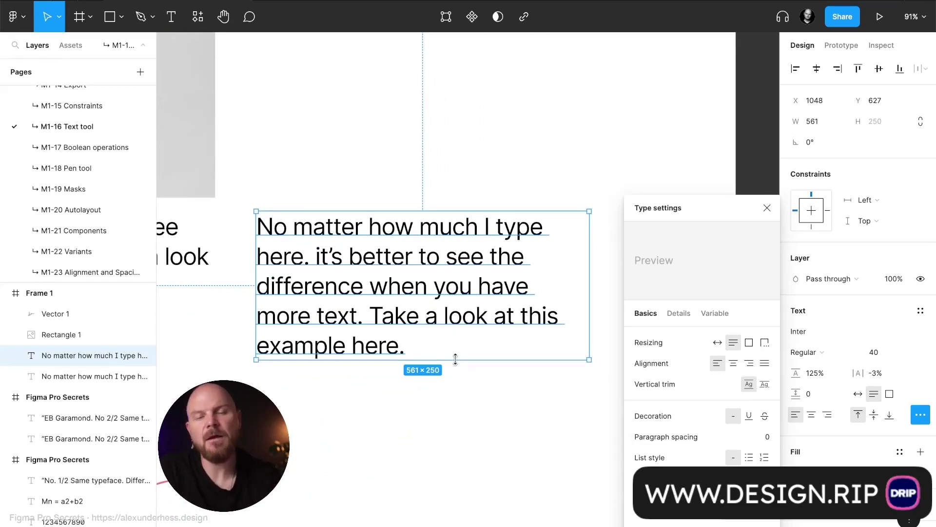
- Try the Underline decoration on the copied paragraph several times, undoing it each time
click(746, 416)
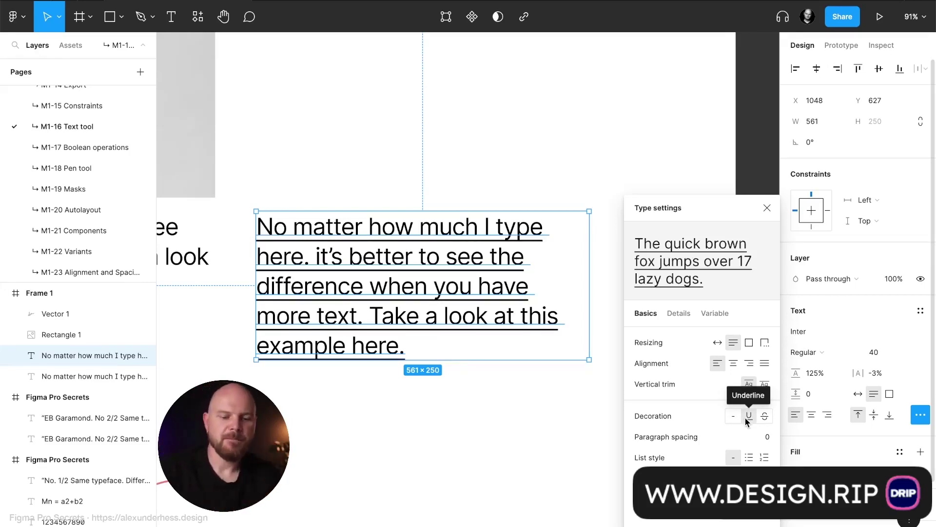
key(ctrl+z)
click(747, 416)
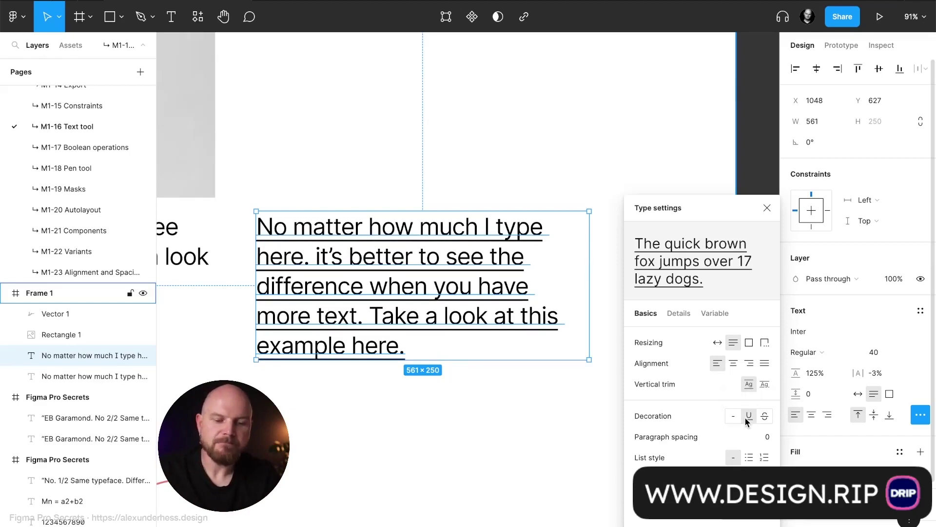
key(ctrl+z)
click(747, 416)
key(ctrl+z)
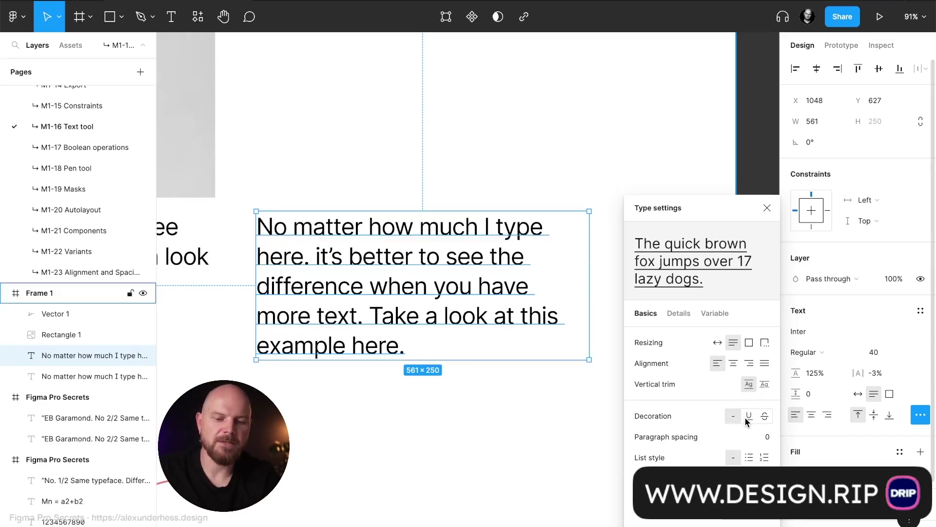
- Underline the copied paragraph, replace the underline with Strikethrough decoration, and deselect the text
click(748, 416)
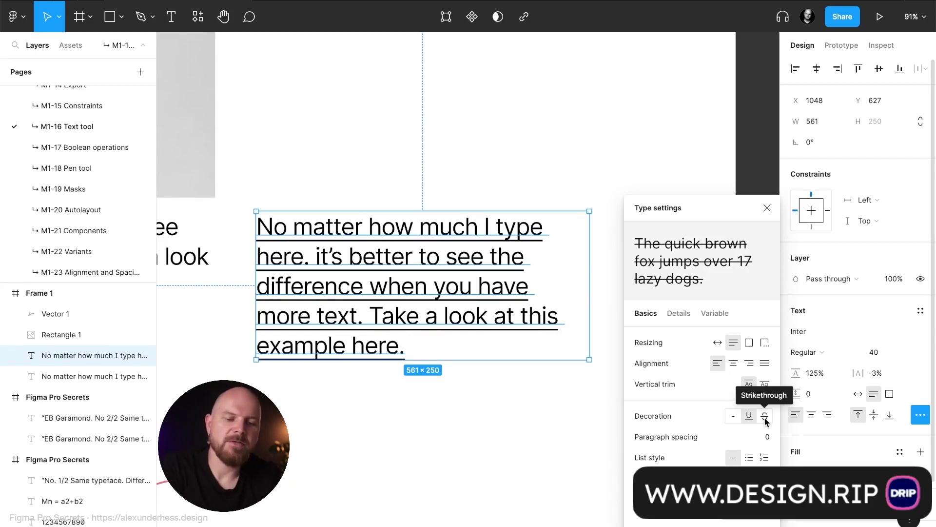
click(765, 417)
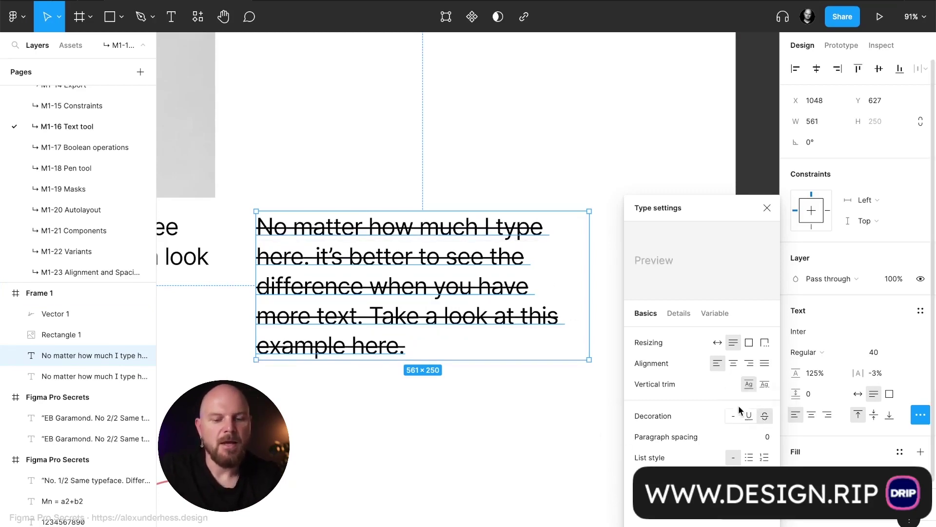
click(586, 379)
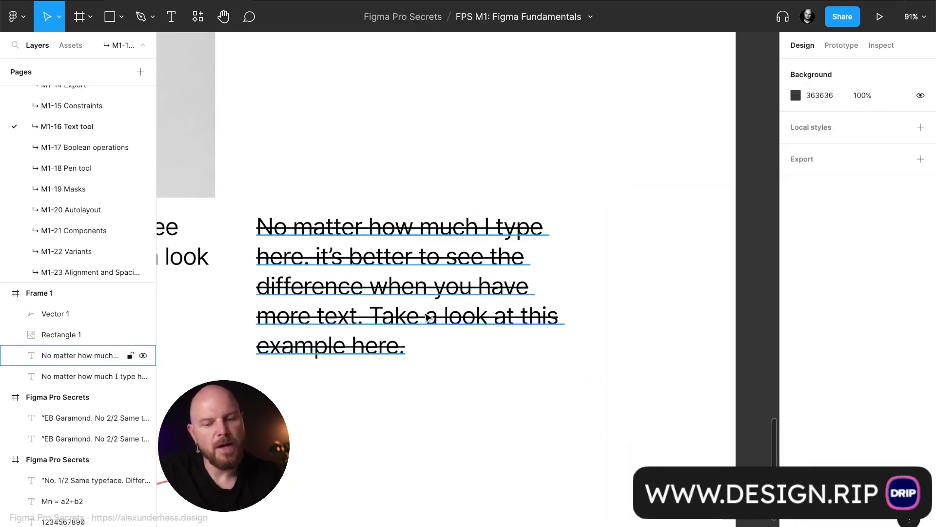
- Replace the struck-through paragraph copy's text with "$99 $59"
double_click(359, 348)
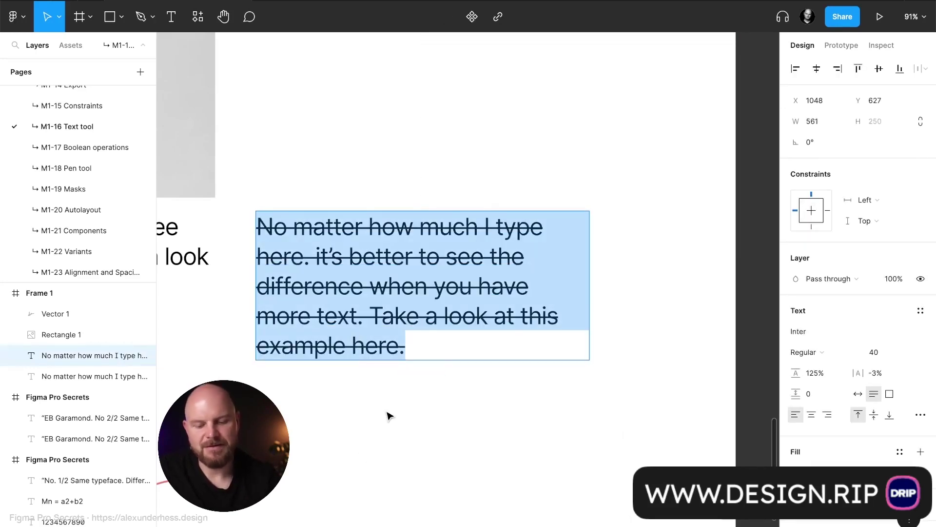
text($99)
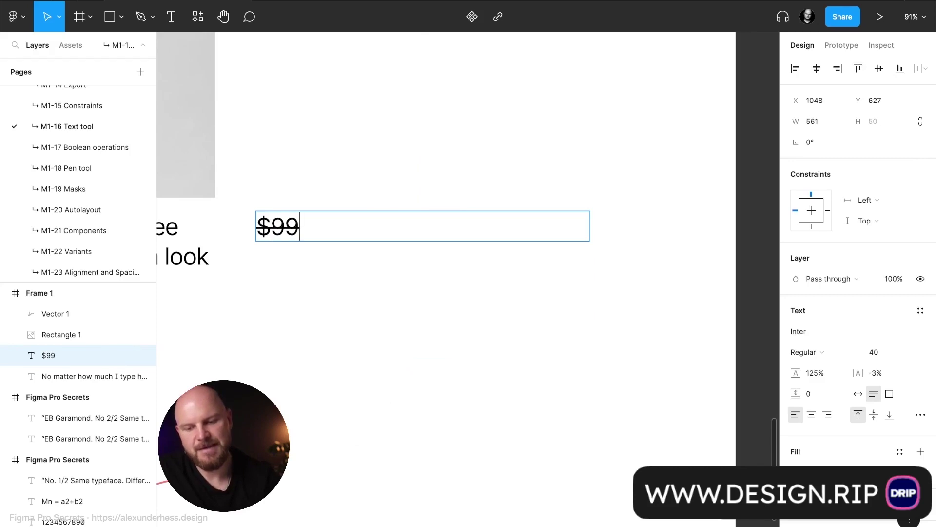
text( .)
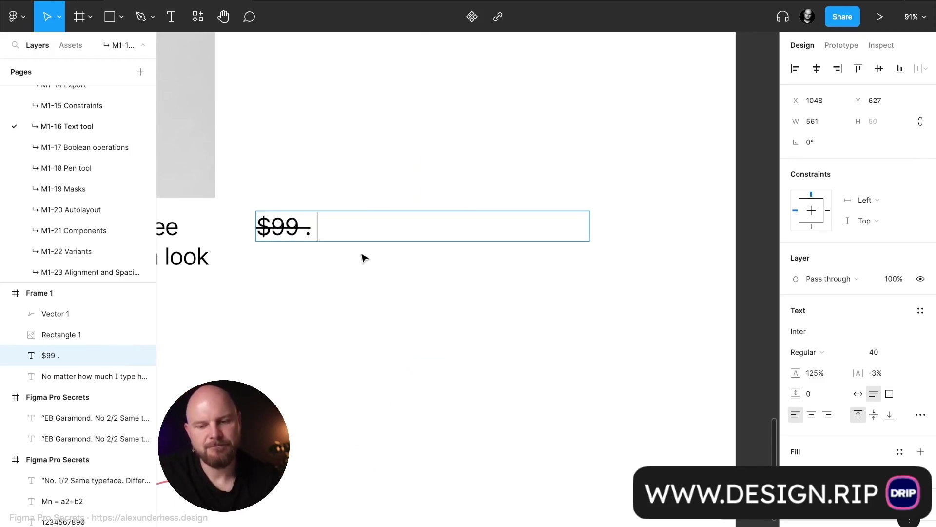
key(BackSpace)
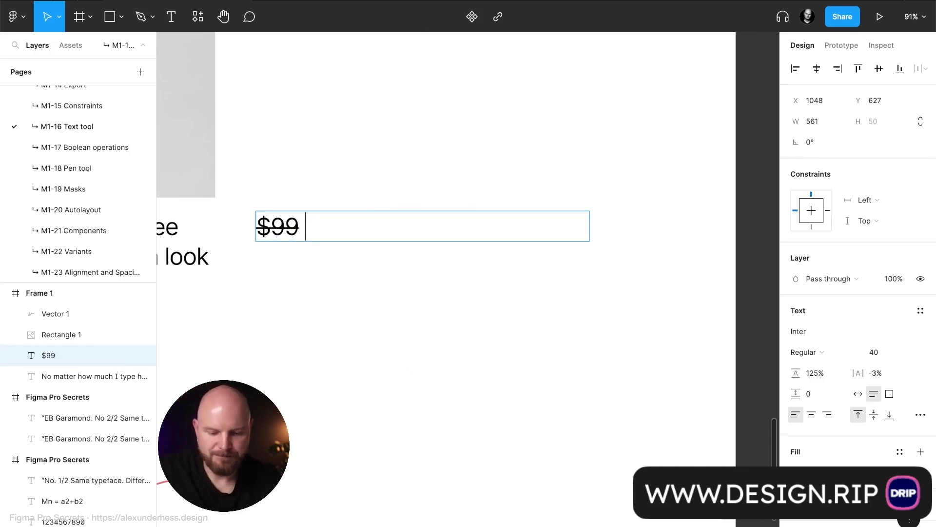
text($59)
- Remove the strikethrough from "$59" only, keeping it on "$99", and deselect the text
drag(364, 222, 299, 226)
click(920, 414)
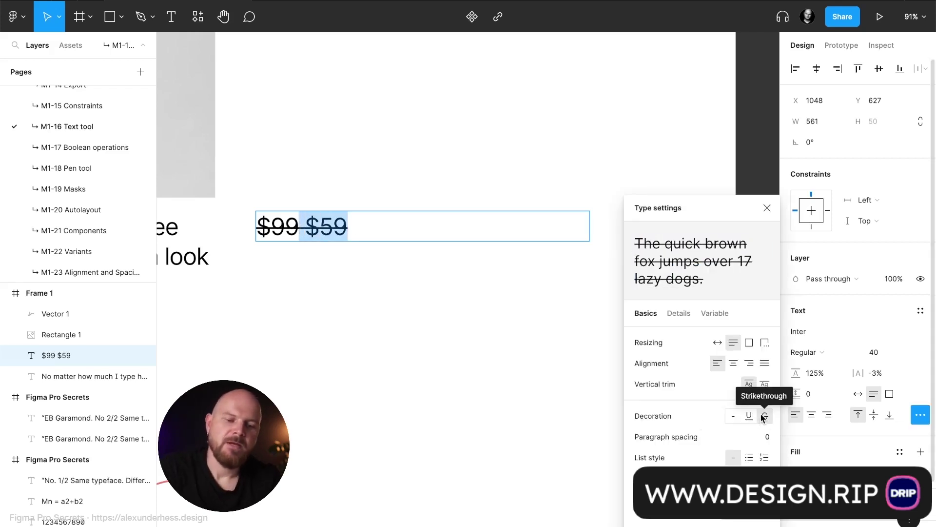
click(364, 303)
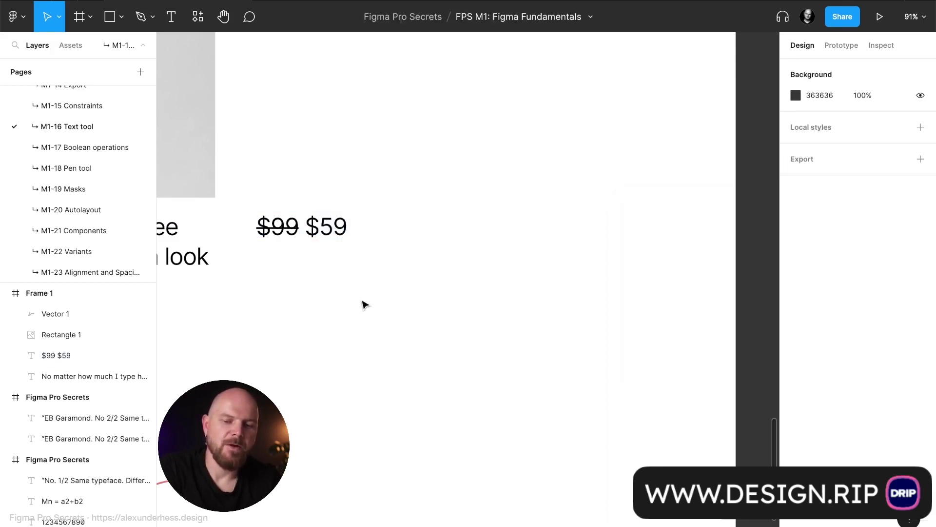
- Set the "$99 $59" text to auto width and place it at X 1332, Y 463
click(74, 355)
key(alt+h)
key(alt+v)
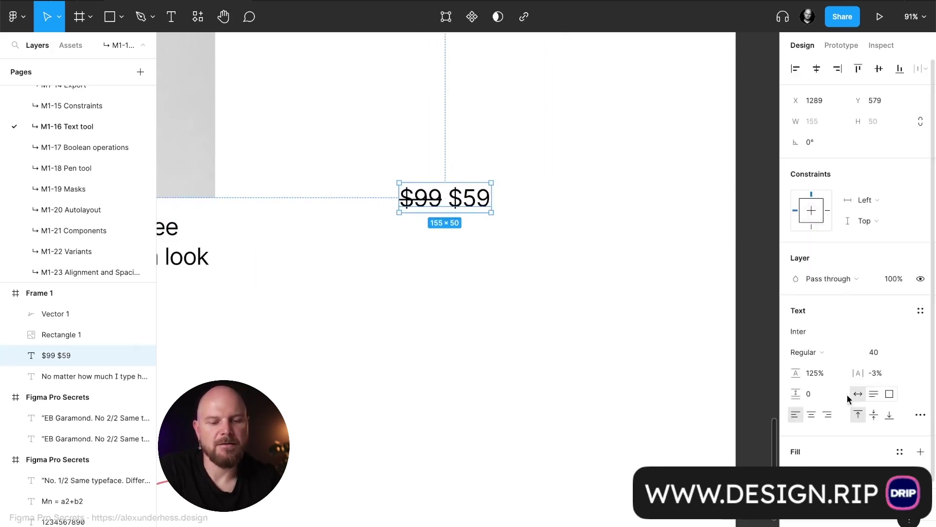
key(ctrl+z)
key(ctrl+z)
key(ctrl+z)
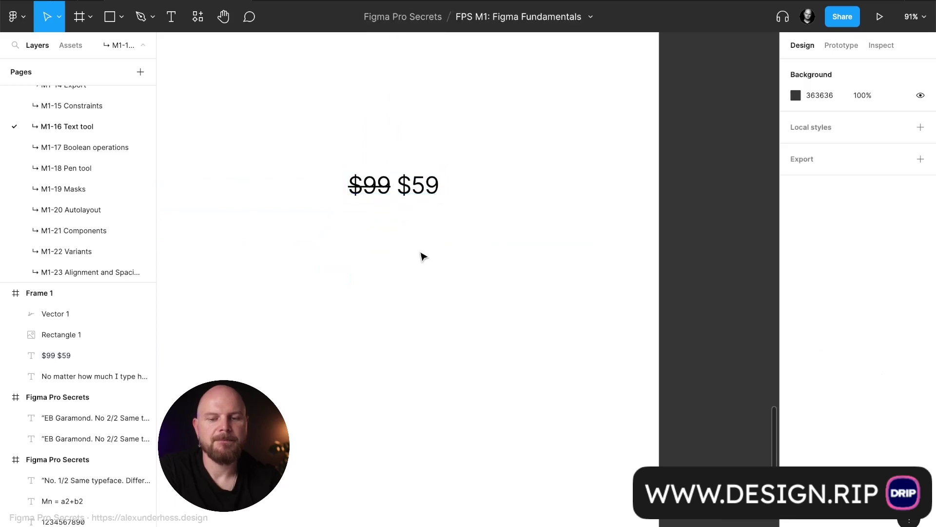
click(432, 192)
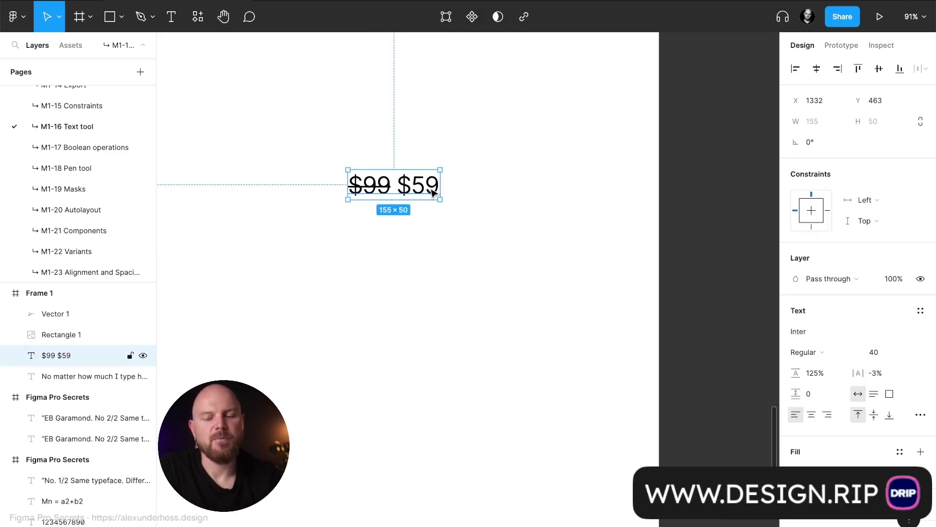
- Apply Strikethrough decoration to the word "more" in the paragraph below the photo
scroll(425, 195, left, 5)
double_click(434, 280)
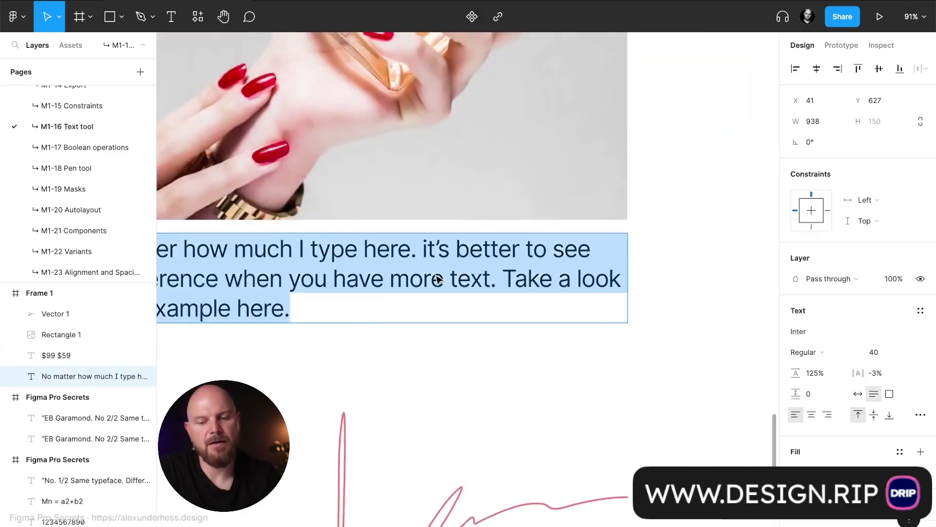
click(427, 283)
scroll(427, 283, left, 5)
drag(543, 268, 490, 270)
click(920, 415)
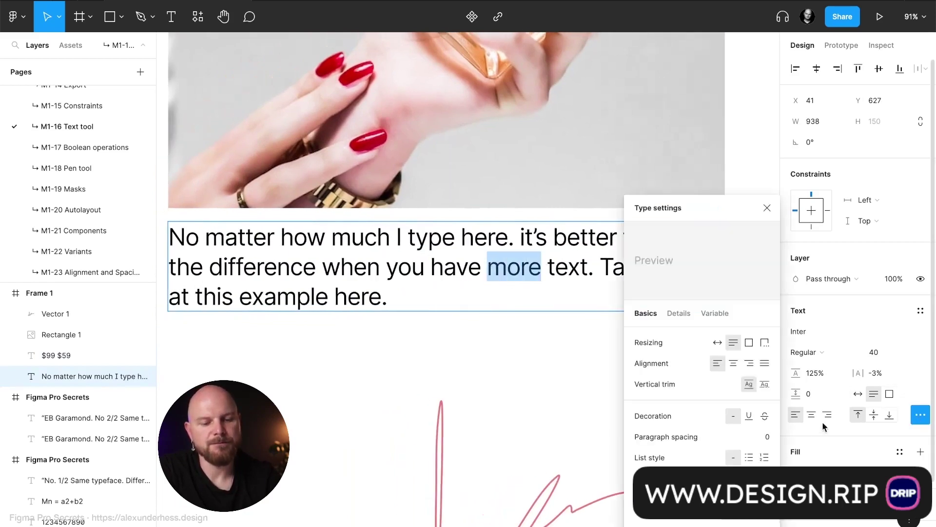
click(765, 415)
- Insert the word "less" after the struck-through "more" in the paragraph and leave text editing
double_click(551, 275)
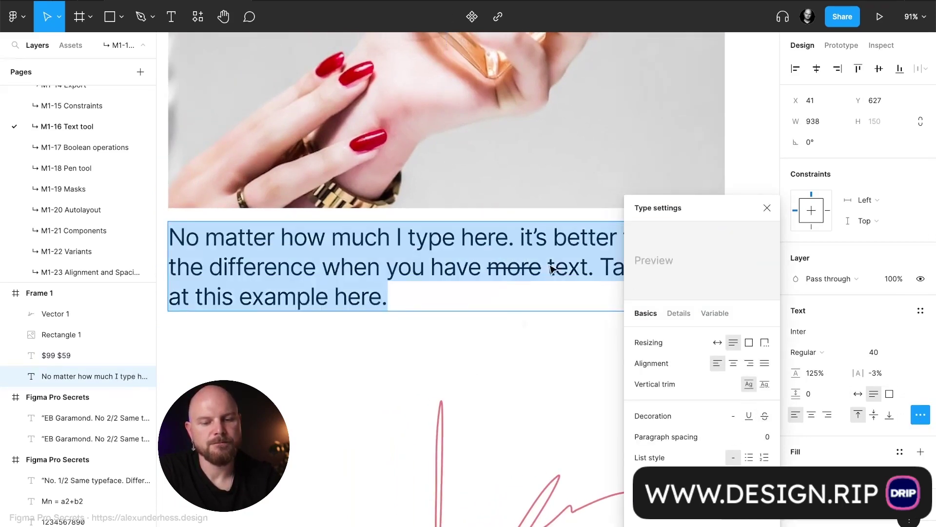
click(554, 266)
text(less)
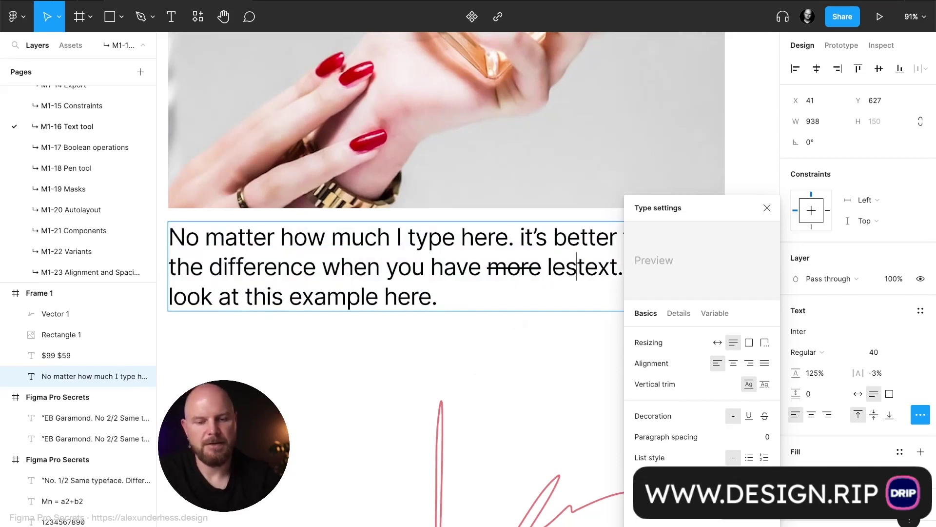
click(556, 369)
scroll(556, 369, down, 5)
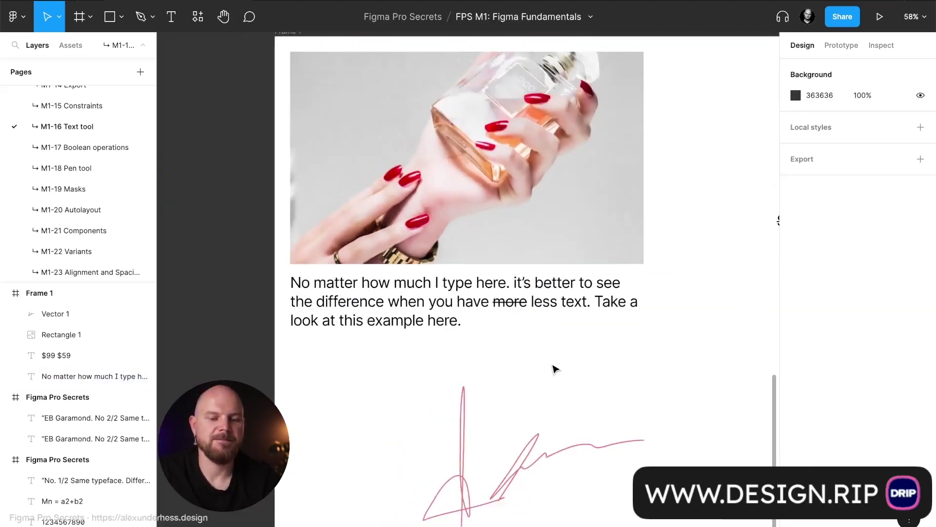
- Apply Underline decoration to the word "here" at the end of the paragraph
double_click(470, 313)
scroll(469, 314, up, 5)
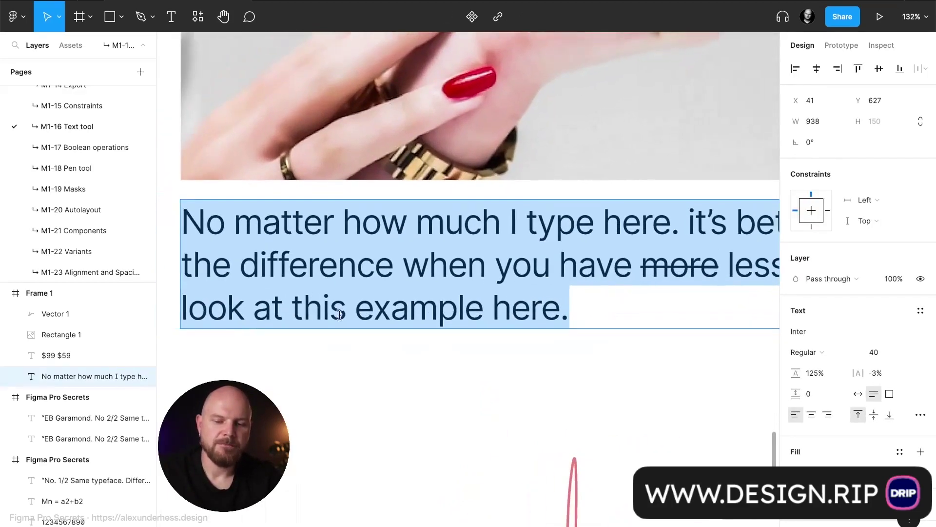
double_click(451, 322)
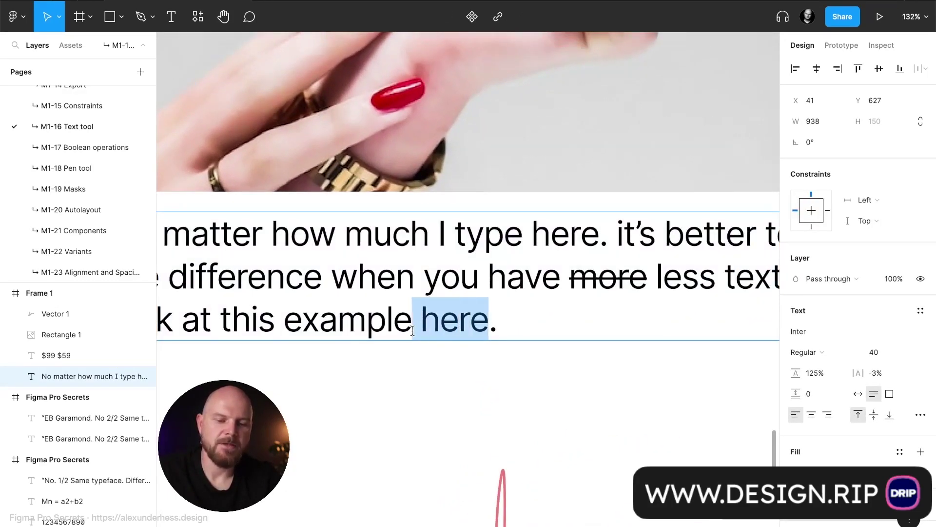
click(457, 327)
click(491, 324)
double_click(469, 323)
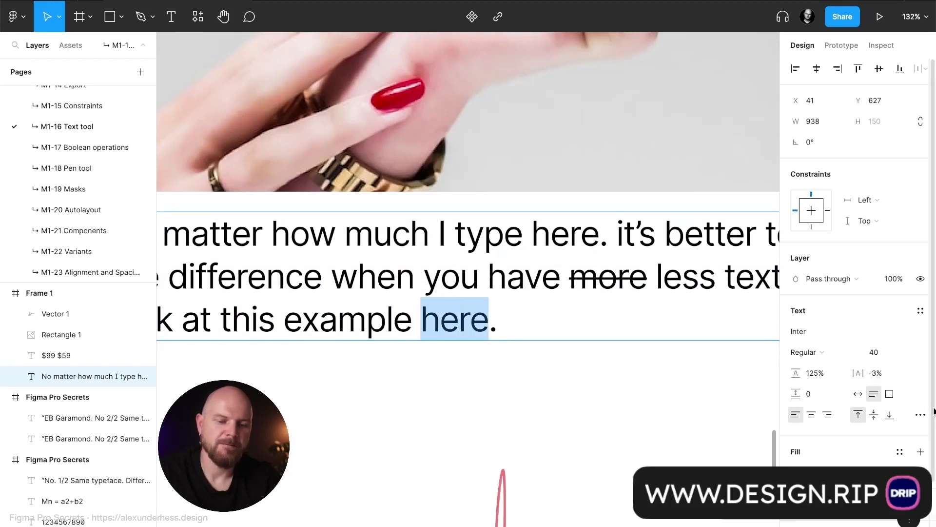
click(920, 415)
click(750, 415)
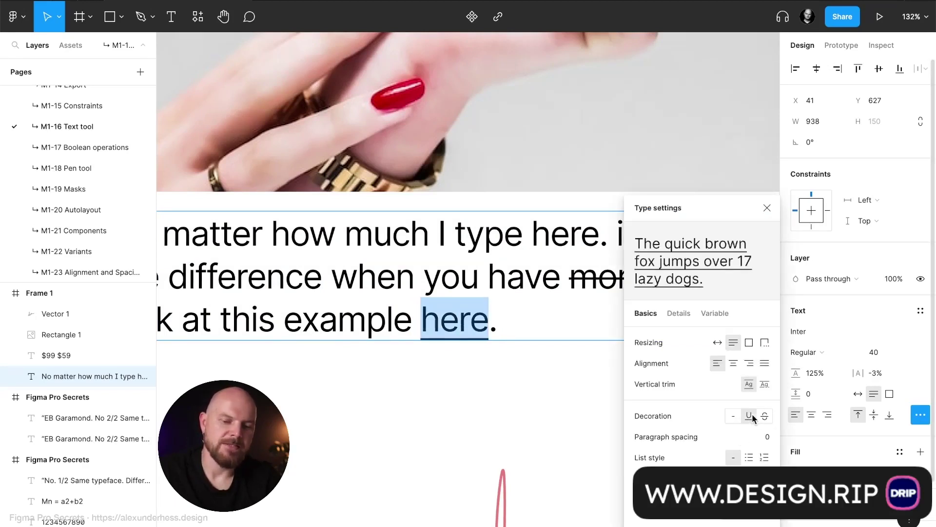
- Change the underlined word "here" to a blue fill so it resembles a link, and deselect it
click(798, 471)
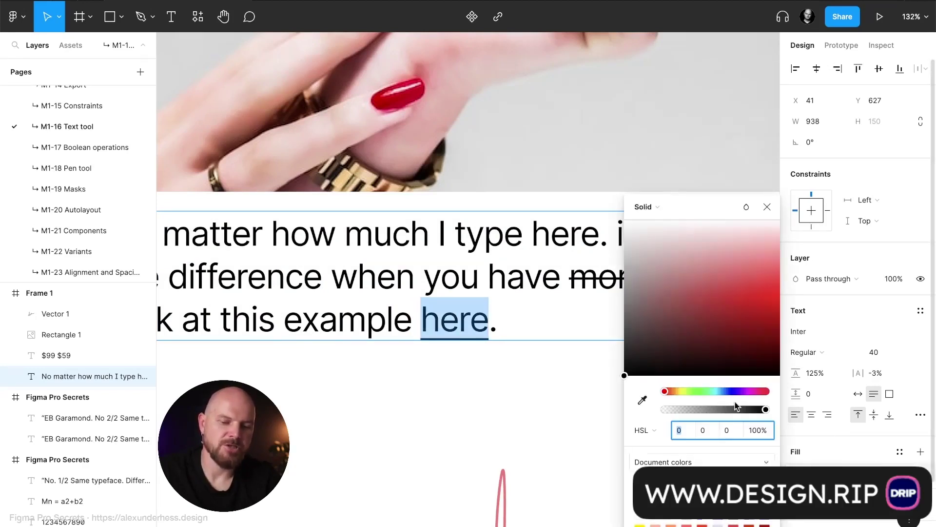
click(725, 391)
drag(740, 306, 781, 308)
click(707, 182)
click(691, 173)
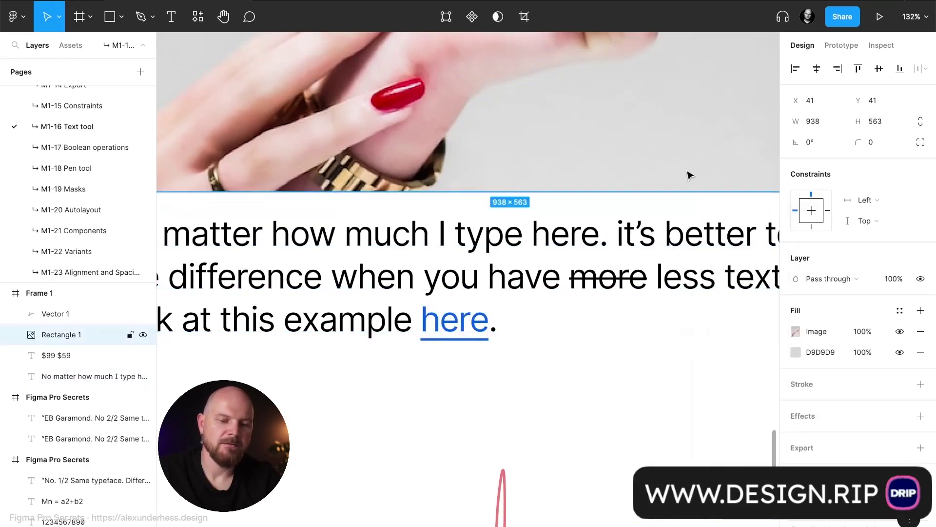
scroll(692, 174, down, 5)
click(681, 234)
scroll(681, 234, right, 5)
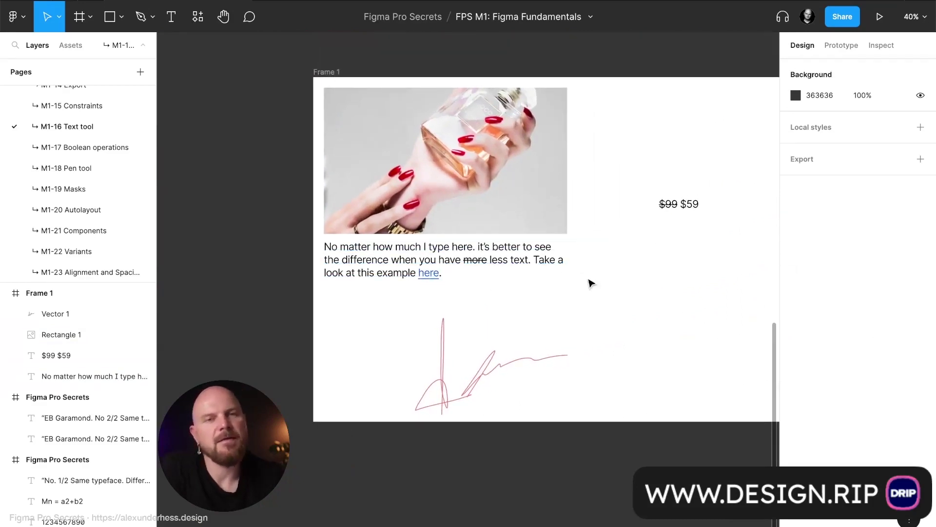
- Open the type settings for the "$99 $59" text
scroll(591, 283, right, 4)
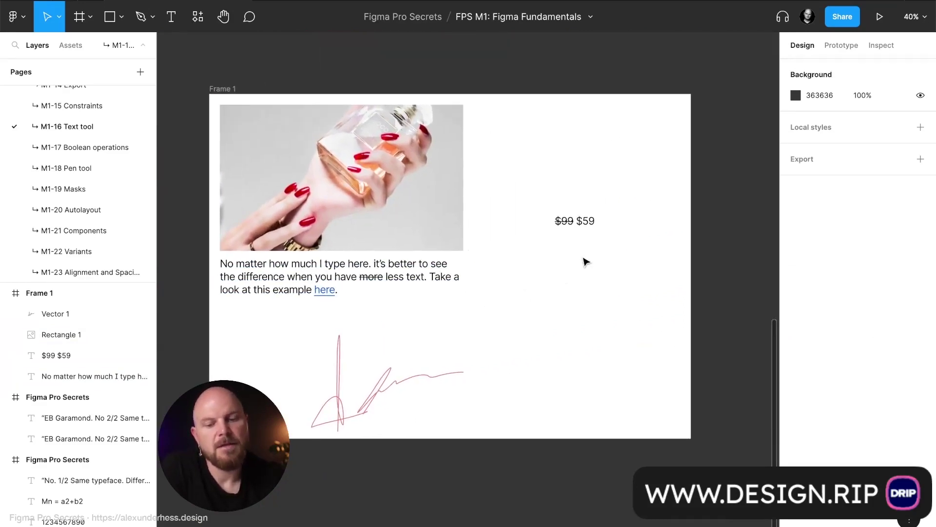
click(575, 222)
click(920, 415)
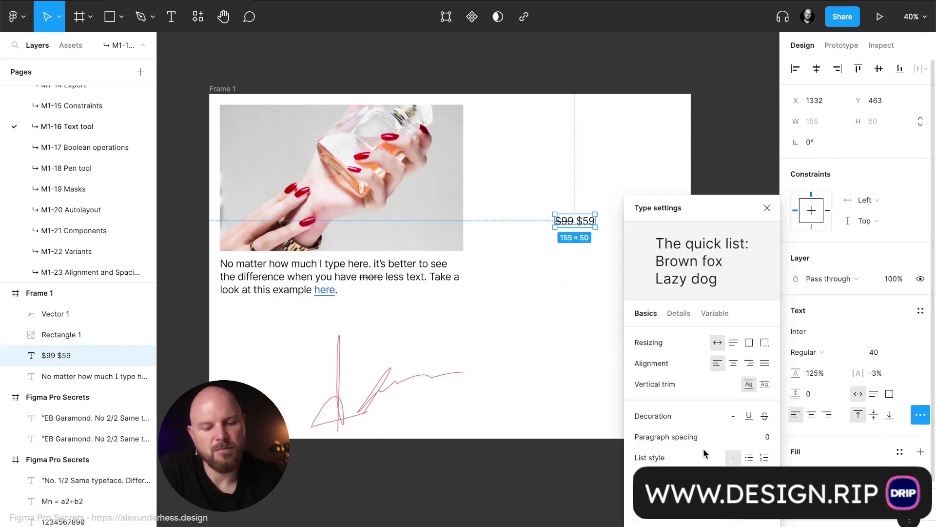
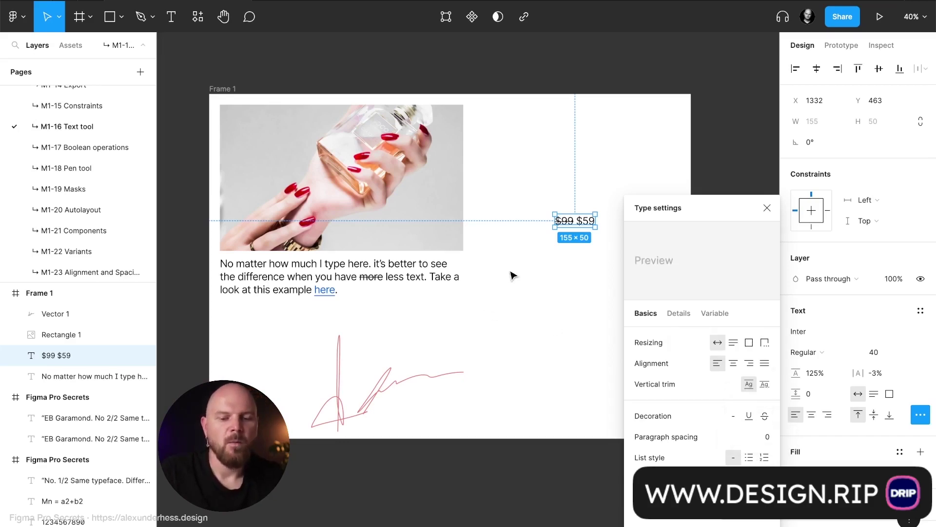
- Replace the "$99 $59" text with "A to-do list:"
scroll(512, 266, right, 3)
double_click(506, 228)
key(BackSpace)
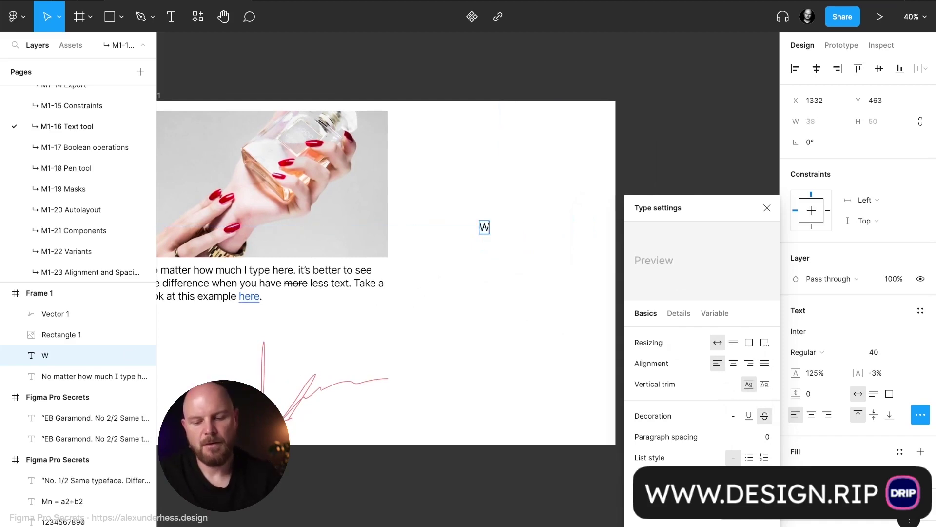
scroll(403, 182, up, 5)
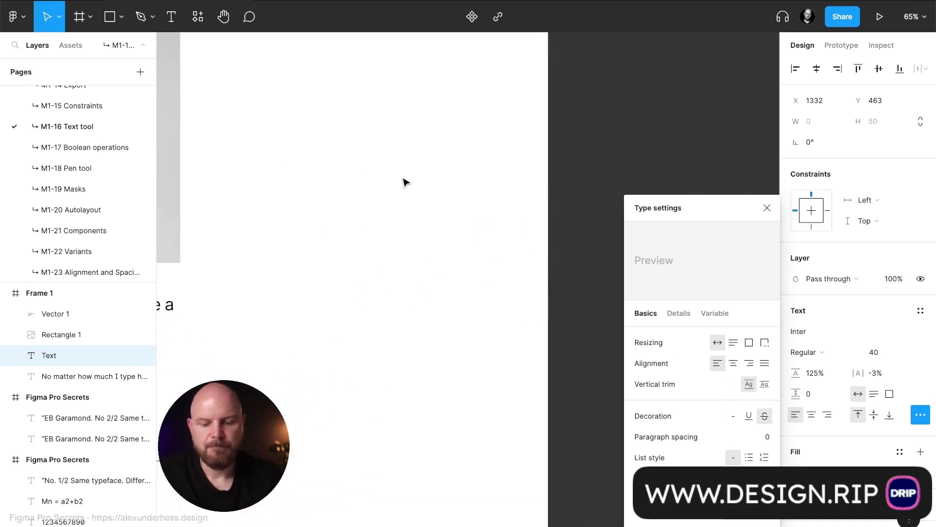
text(A list of)
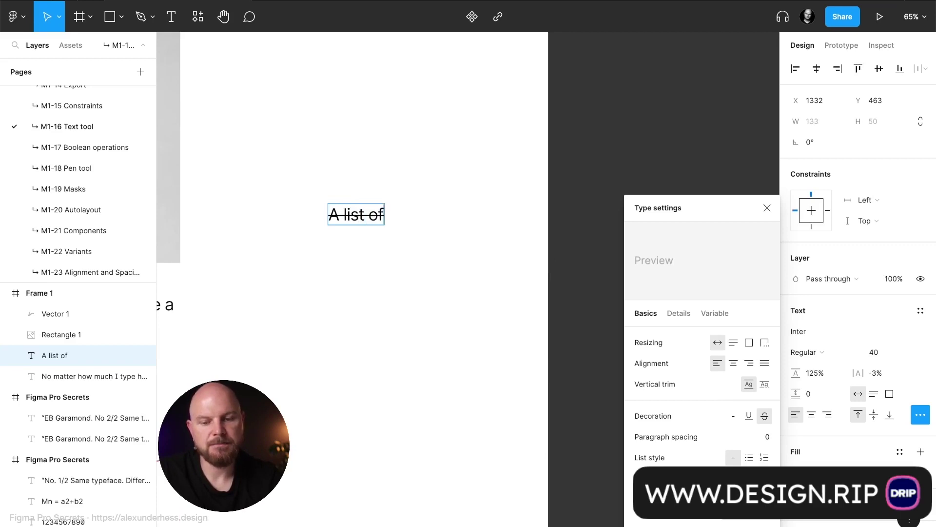
key(ctrl+a)
key(BackSpace)
text(A )
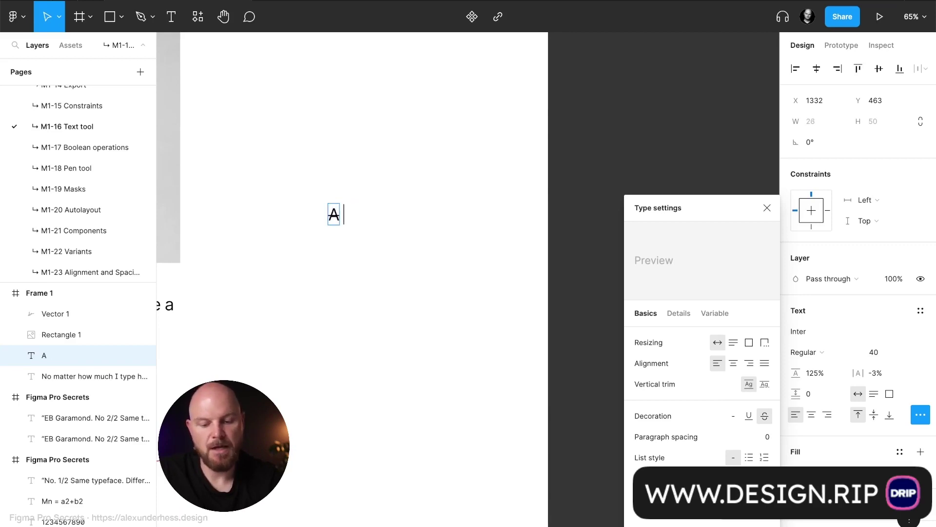
text(to-do list:)
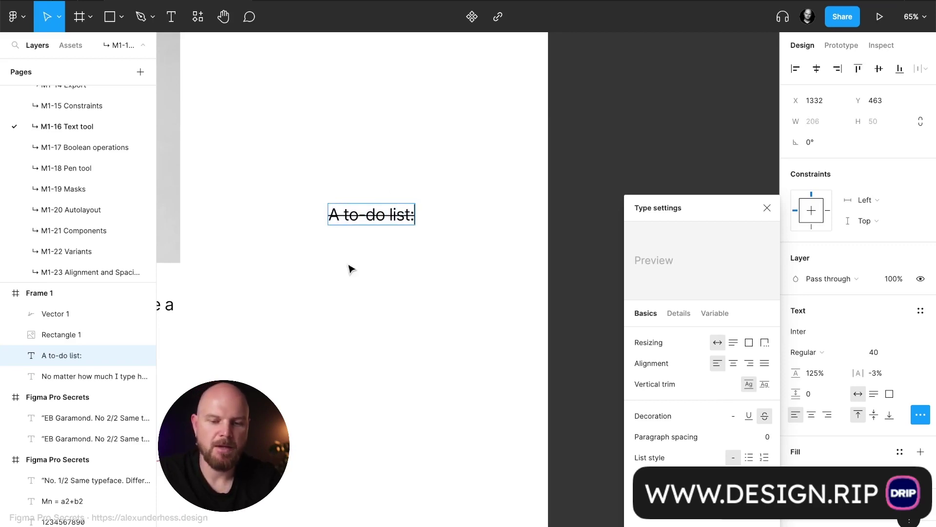
- Remove the decoration from the "A to-do list:" text and move it to X 1137, Y 463
key(Escape)
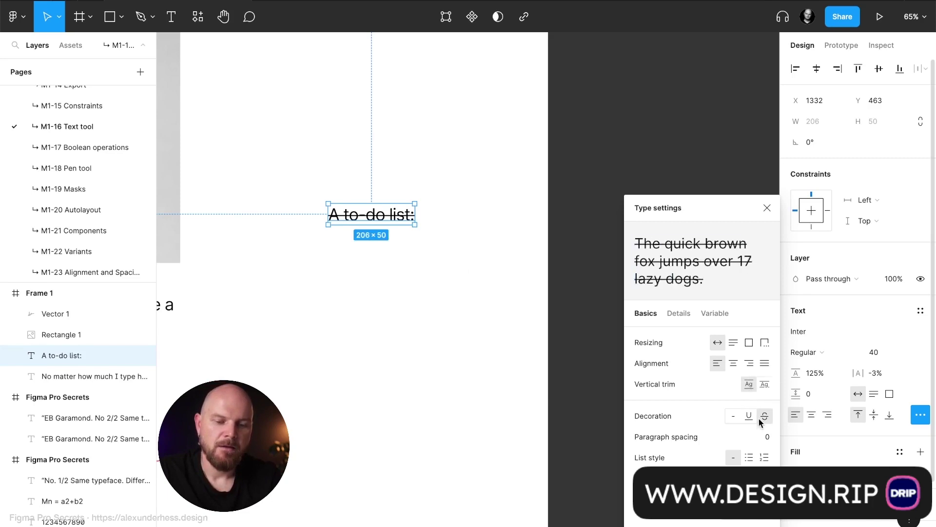
click(733, 415)
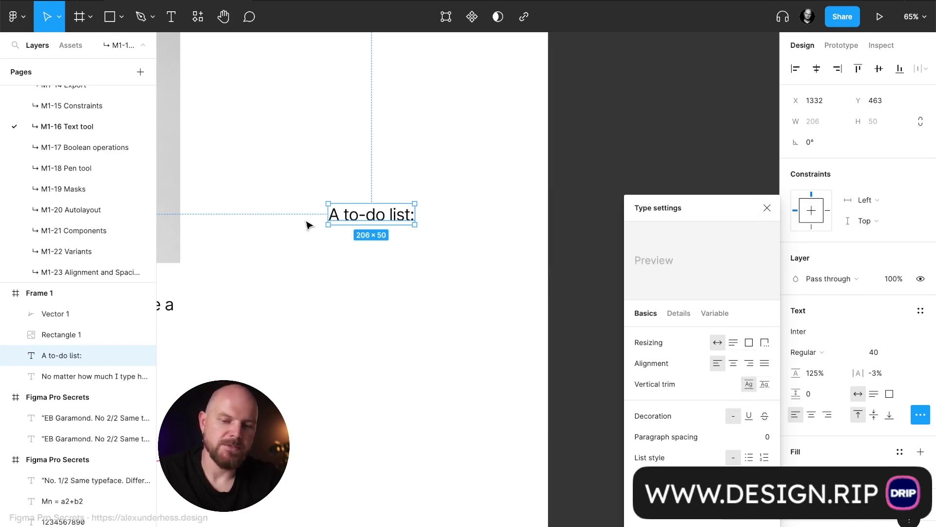
drag(325, 215, 278, 217)
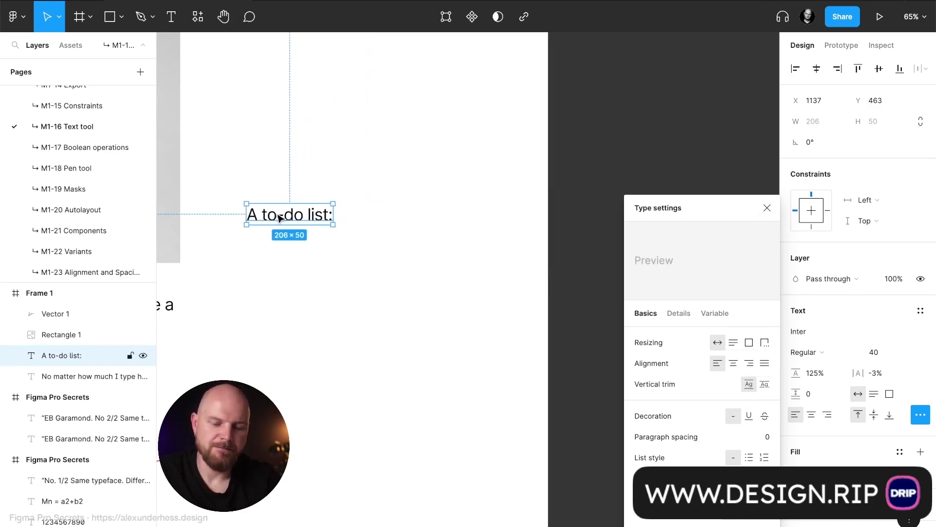
- Duplicate the "A to-do list:" text to X 1137, Y 530 and select the copy's text for editing
double_click(278, 217)
key(Right)
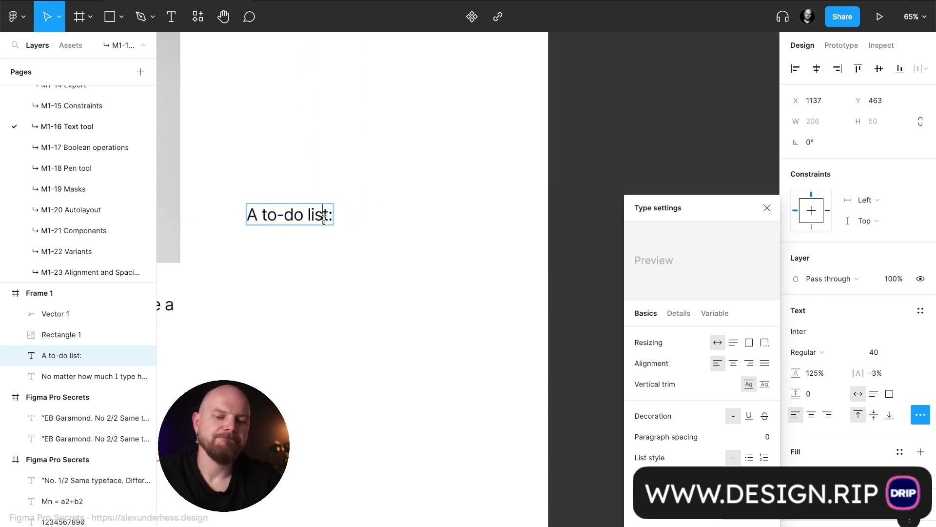
key(alt+shift+Left)
key(Right)
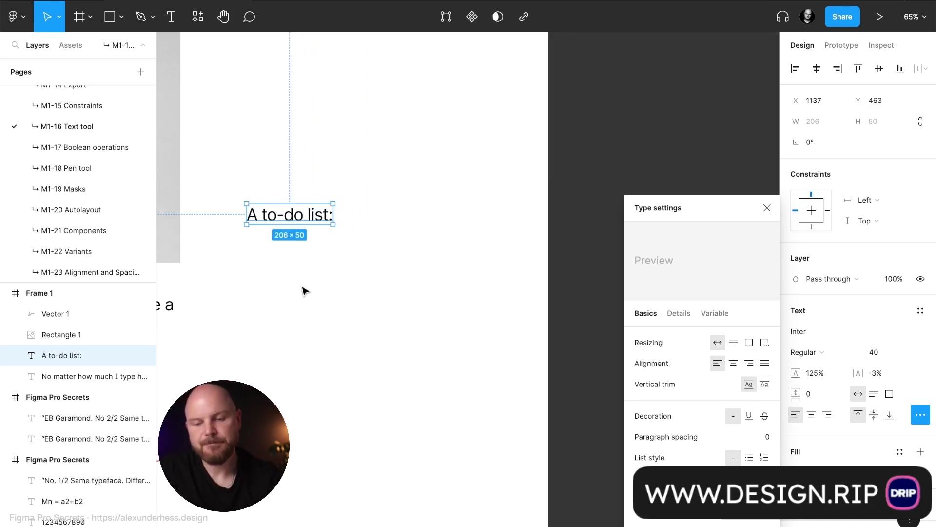
drag(303, 213, 302, 238)
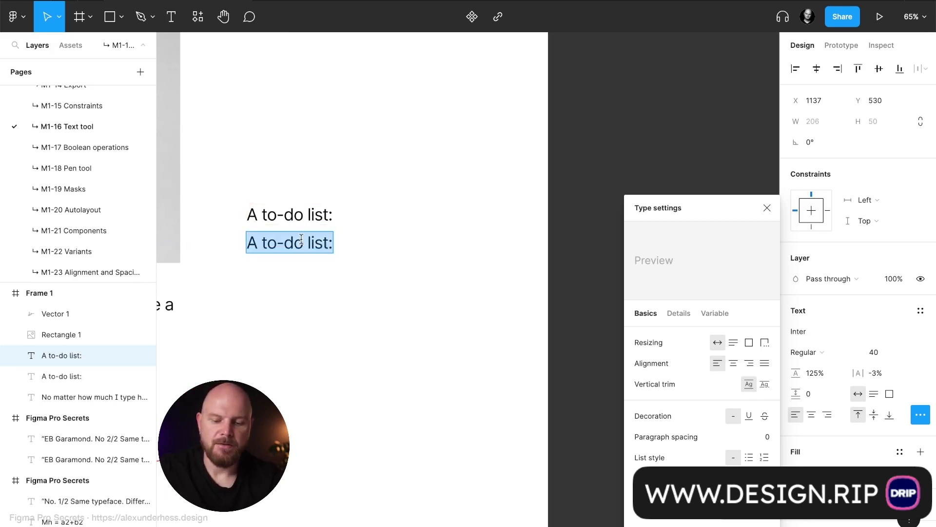
- Replace the copied "A to-do list:" text with three lines reading "Task 1", "Task 2" and "Task 3"
text(Tasl 1)
key(BackSpace)
key(BackSpace)
key(BackSpace)
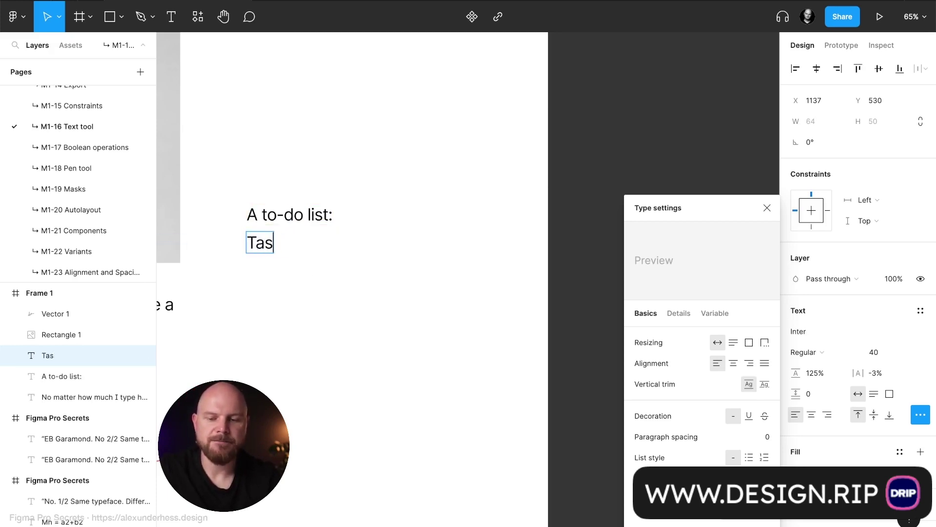
text(k 1)
key(Return)
text(Task )
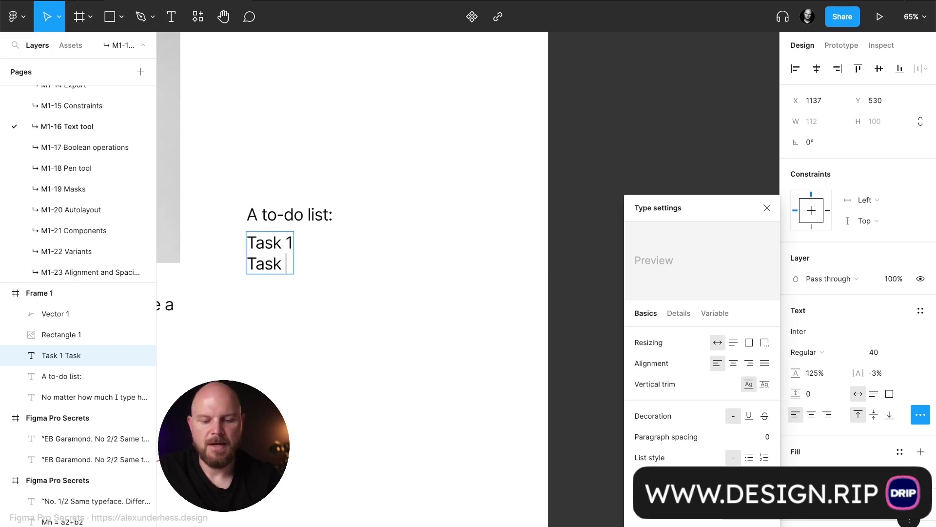
text(2)
key(Return)
text(T)
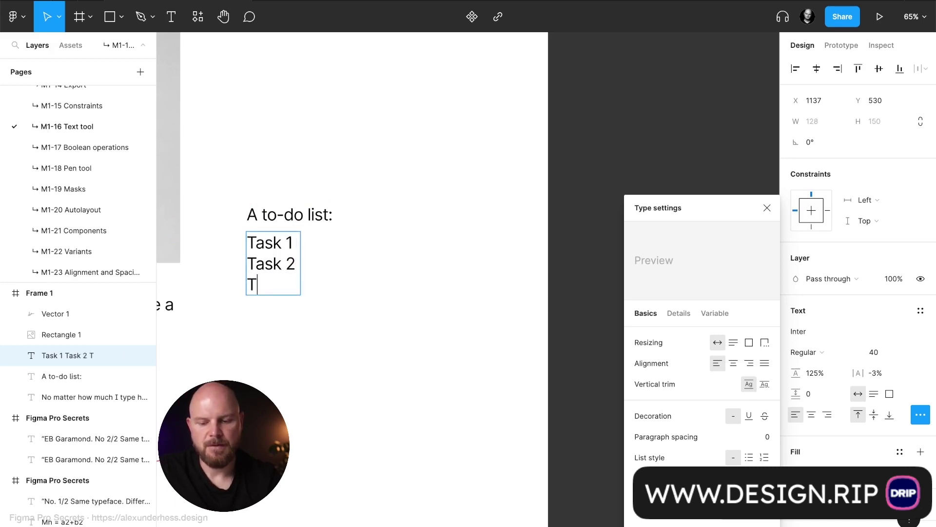
text(ask 3)
key(Escape)
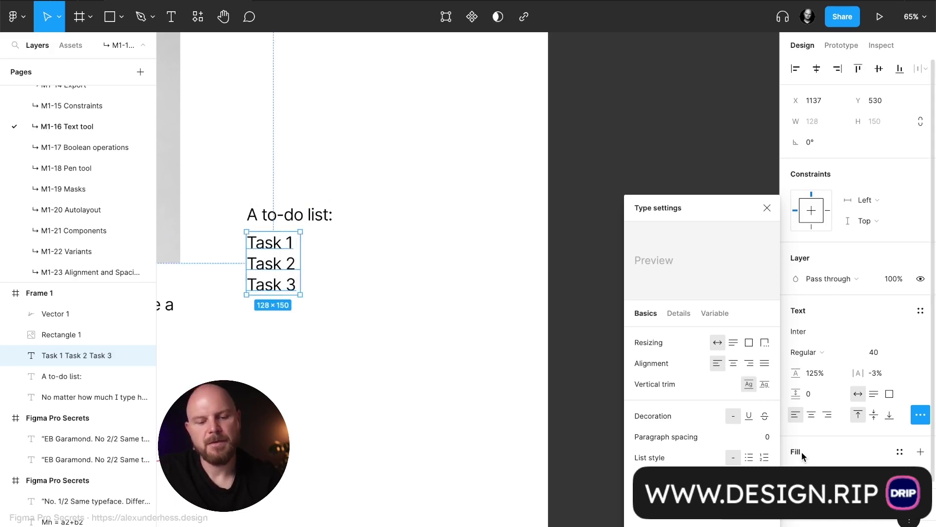
- Apply the bulleted list style to the three task lines and keep the text layer selected
click(749, 457)
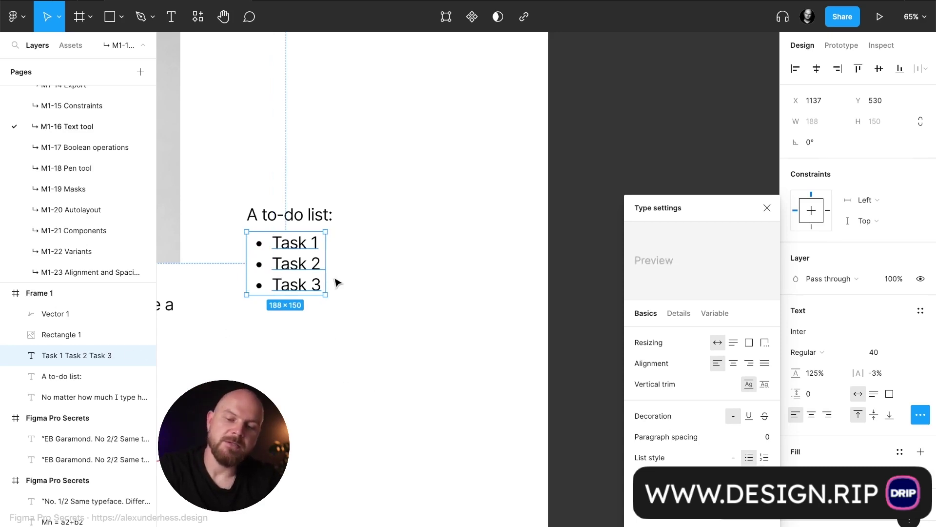
click(371, 283)
click(303, 277)
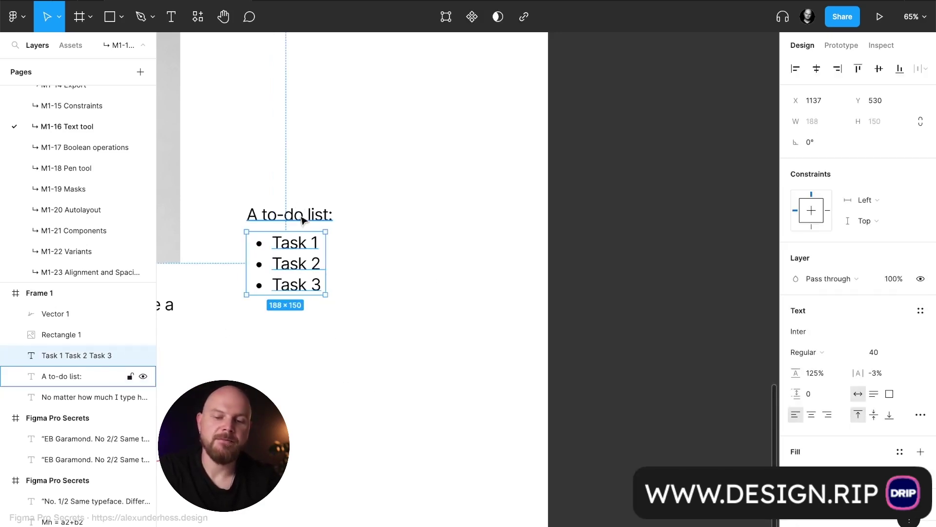
- Switch the task lines to the numbered list style and deselect the text
click(920, 414)
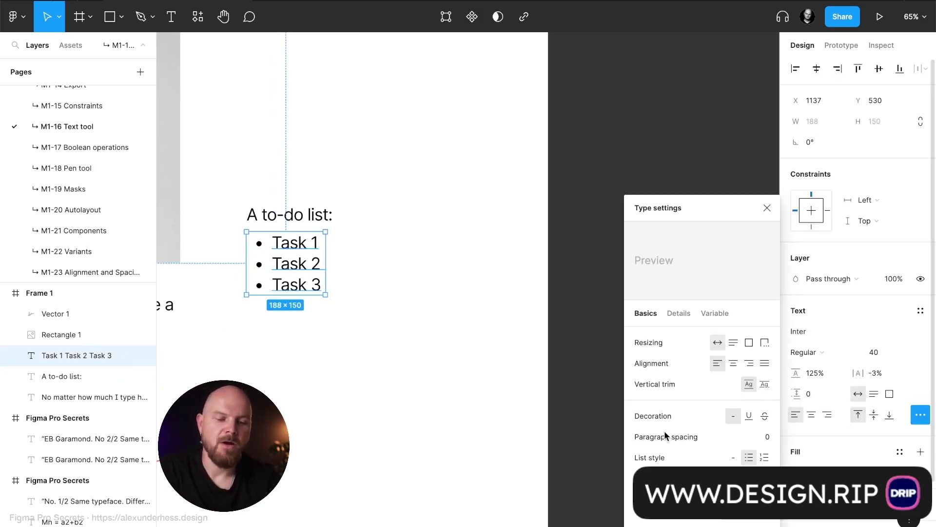
click(764, 457)
click(315, 356)
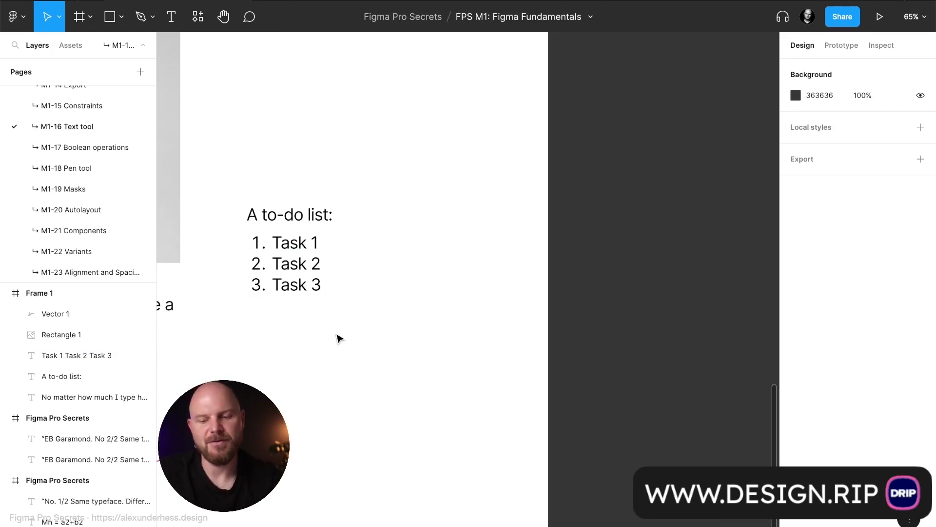
- Set the list style of the task text to none and close the type settings
click(304, 270)
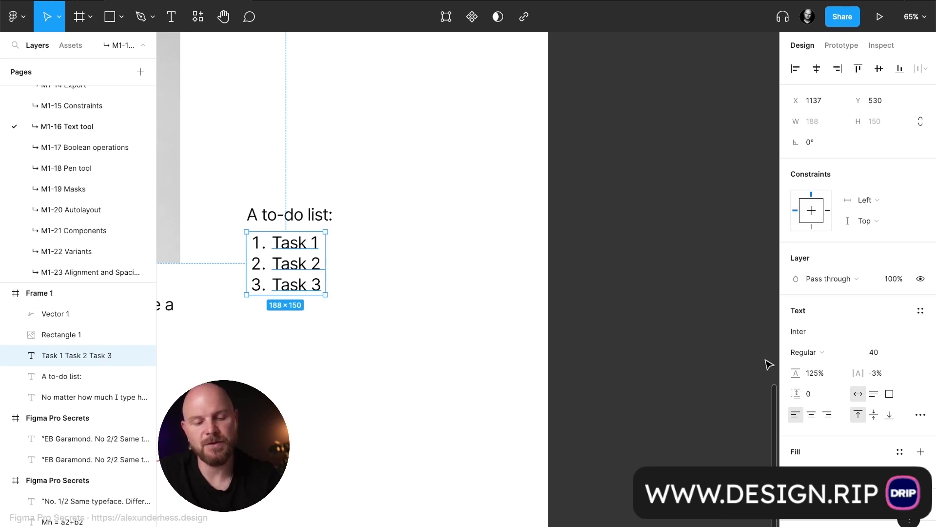
click(920, 415)
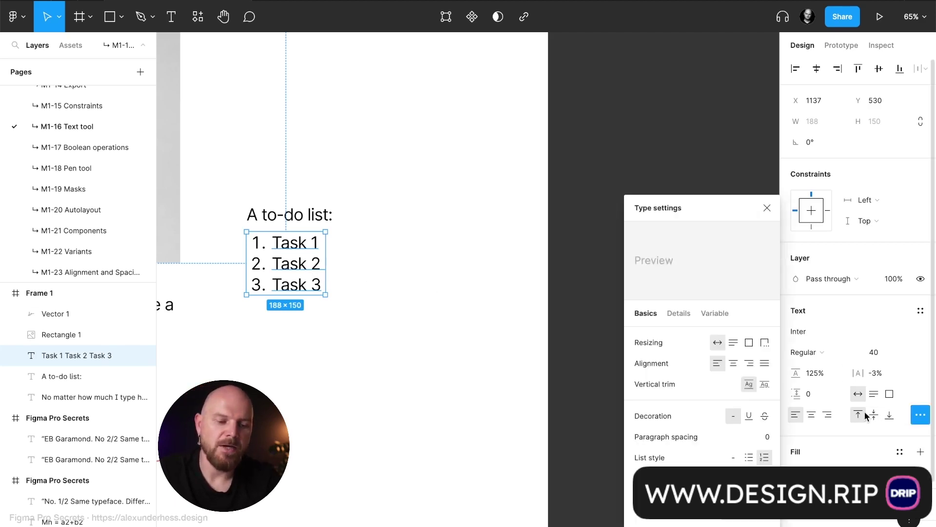
click(732, 457)
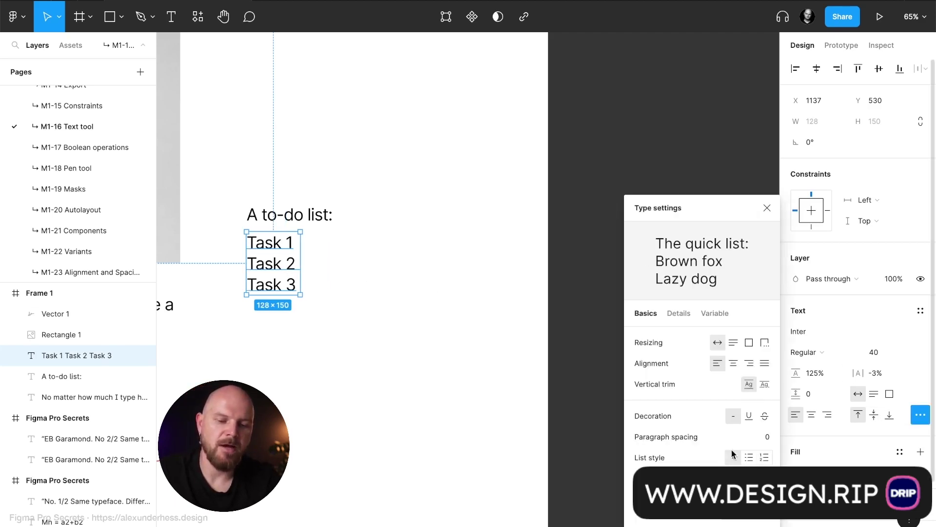
click(767, 207)
- Edit the task text and turn only the "Task 1" line into a bullet item from within the text
double_click(278, 249)
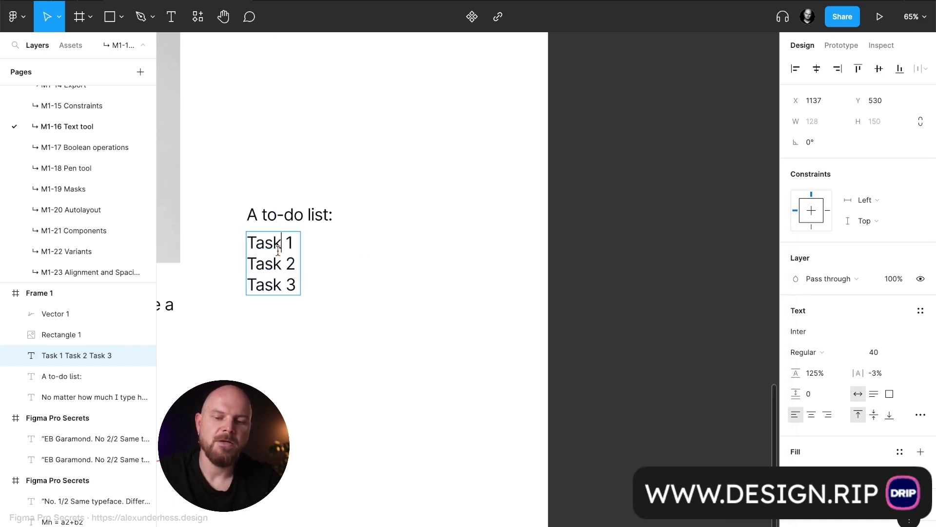
click(248, 244)
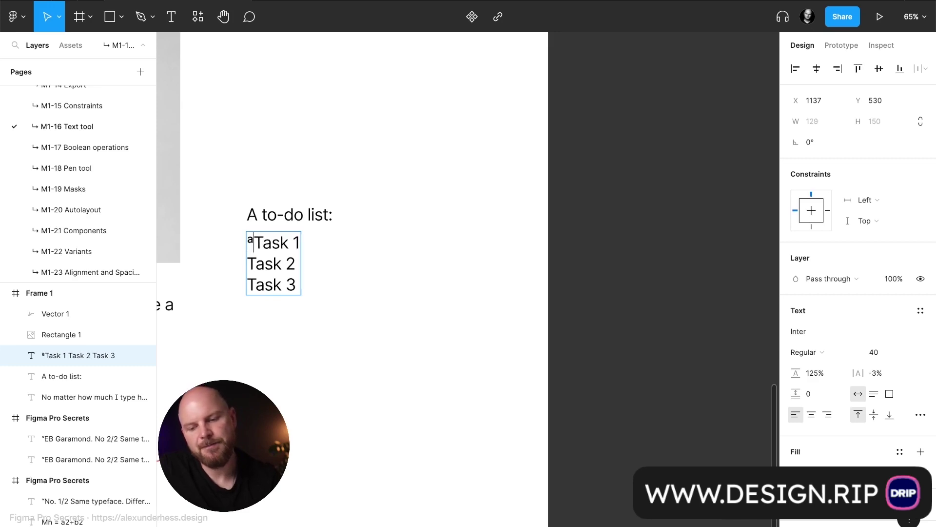
text(=•)
key(BackSpace)
key(BackSpace)
text(•)
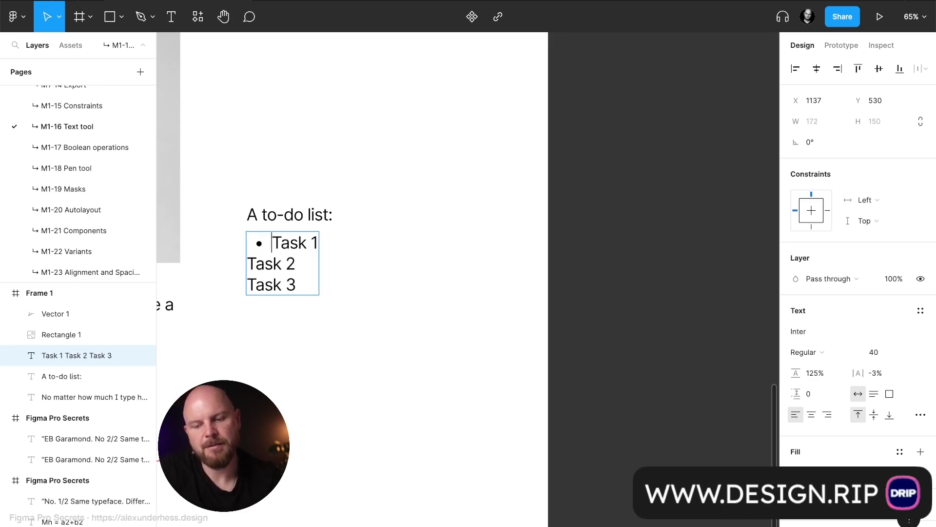
- Delete the "Task 2" and "Task 3" lines from the text
key(ctrl+End)
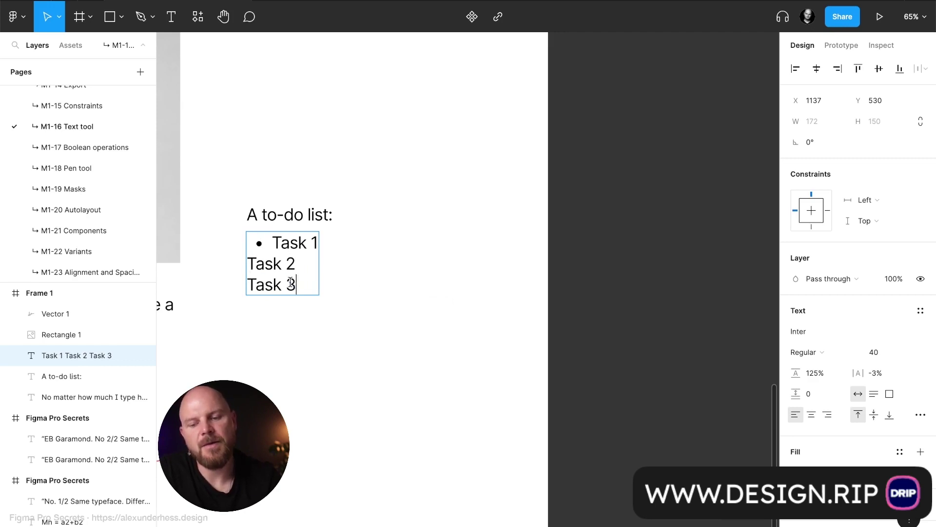
key(shift+Up)
key(shift+Up)
key(BackSpace)
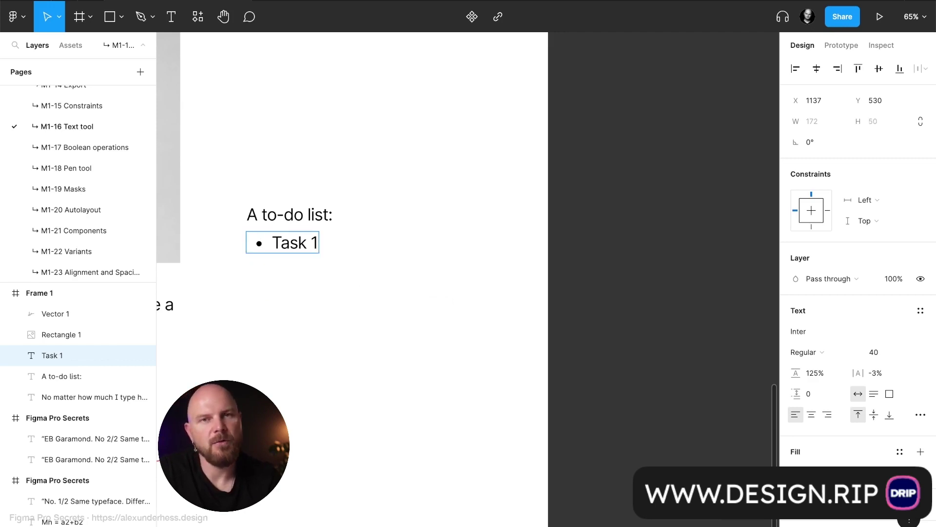
- Add bulleted items "jbzjklcaz", "jbawkfjbaw" and "ajkwfbajwklf" below "Task 1", ending with an unbulleted empty line
key(Return)
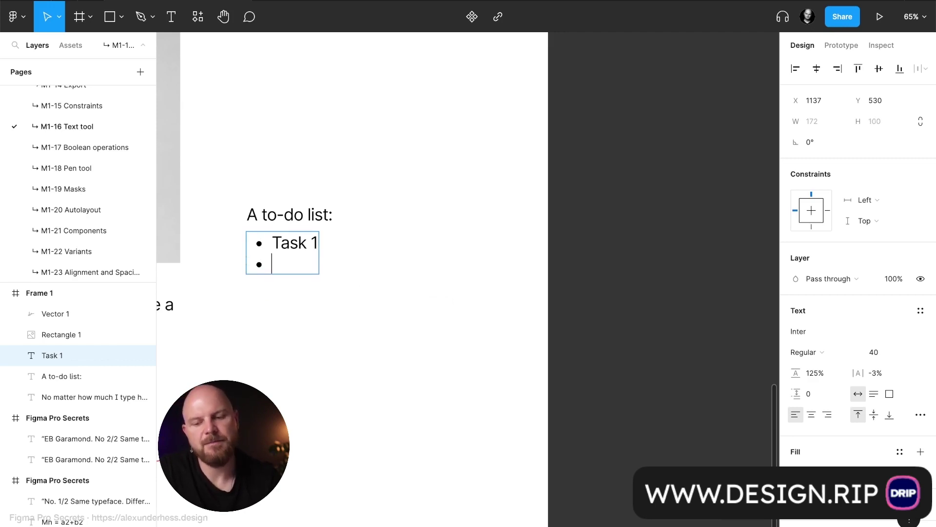
text(jbzjklcaz)
key(Return)
text(jbawkfjbaw)
key(Return)
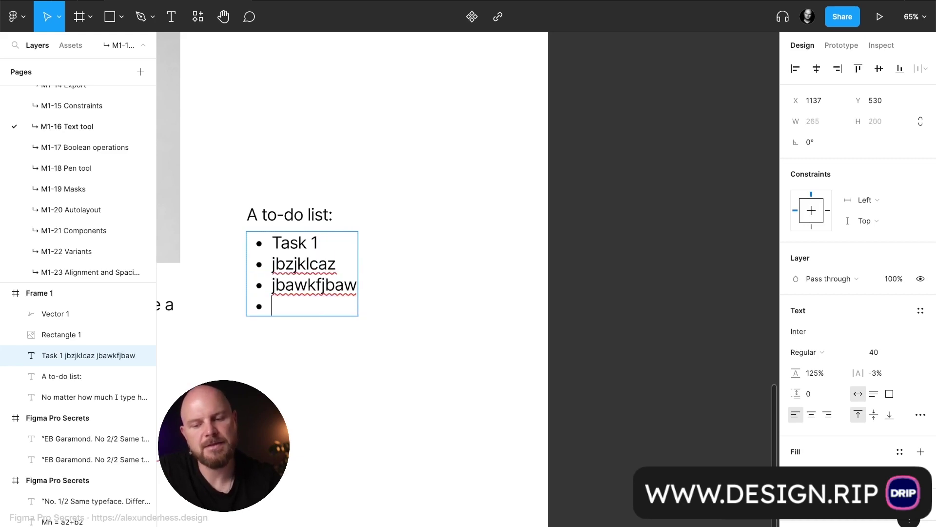
text(ajkwfbajwklf)
key(Return)
key(Return)
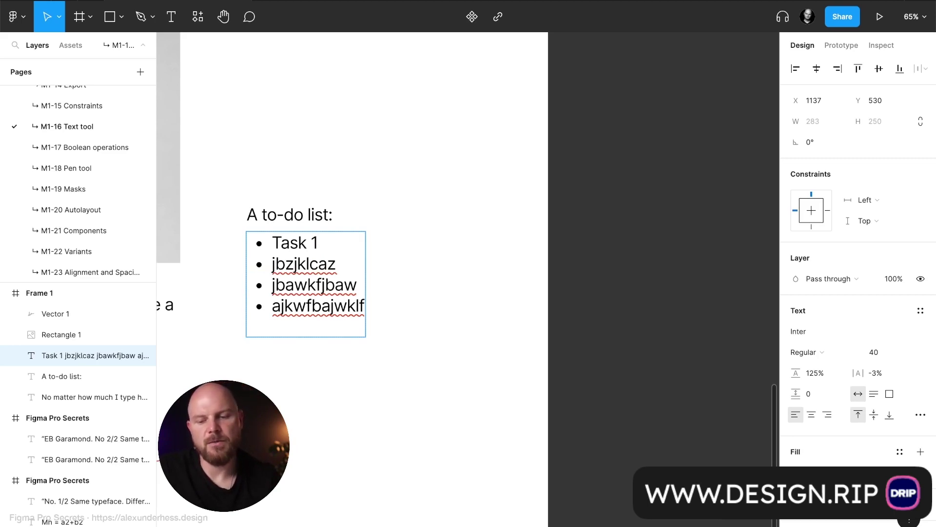
- Delete the last two bulleted items, "ajkwfbajwklf" and "jbawkfjbaw"
key(BackSpace)
key(BackSpace)
key(BackSpace)
key(BackSpace)
key(BackSpace)
key(BackSpace)
key(BackSpace)
key(BackSpace)
key(BackSpace)
key(BackSpace)
key(BackSpace)
key(BackSpace)
key(BackSpace)
key(BackSpace)
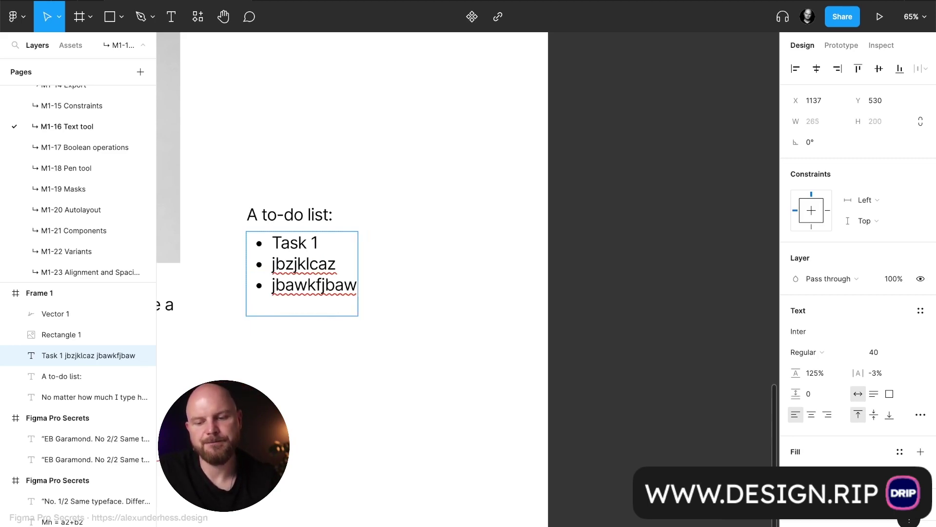
key(BackSpace)
key(BackSpace)
key(BackSpace)
key(BackSpace)
key(BackSpace)
key(BackSpace)
key(BackSpace)
key(BackSpace)
key(BackSpace)
key(BackSpace)
key(BackSpace)
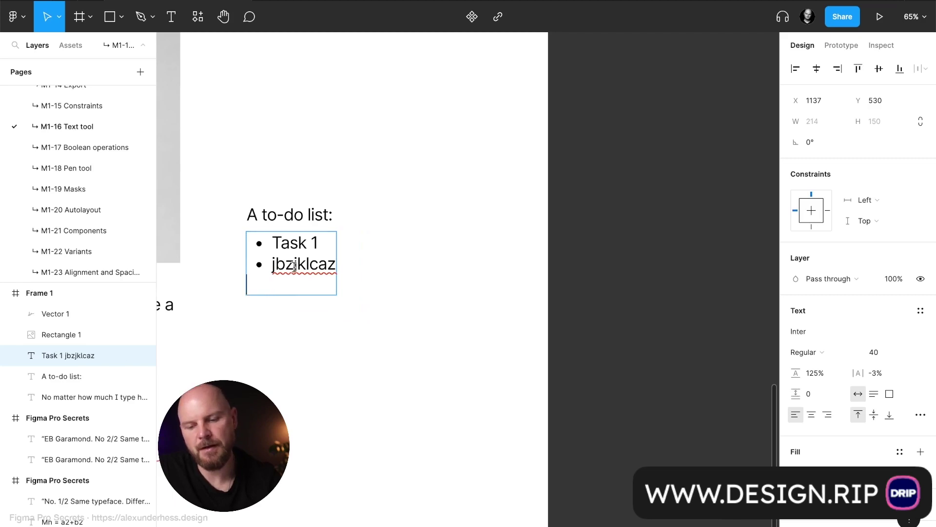
- Clear the whole list text and start a numbered list by writing "1. Task", continuing to a second item
key(ctrl+a)
key(BackSpace)
key(BackSpace)
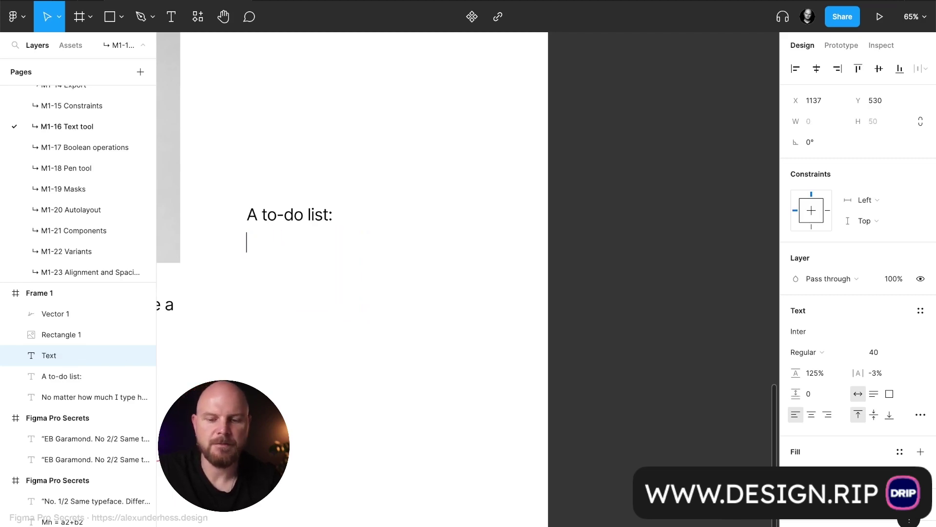
text(1. Tas)
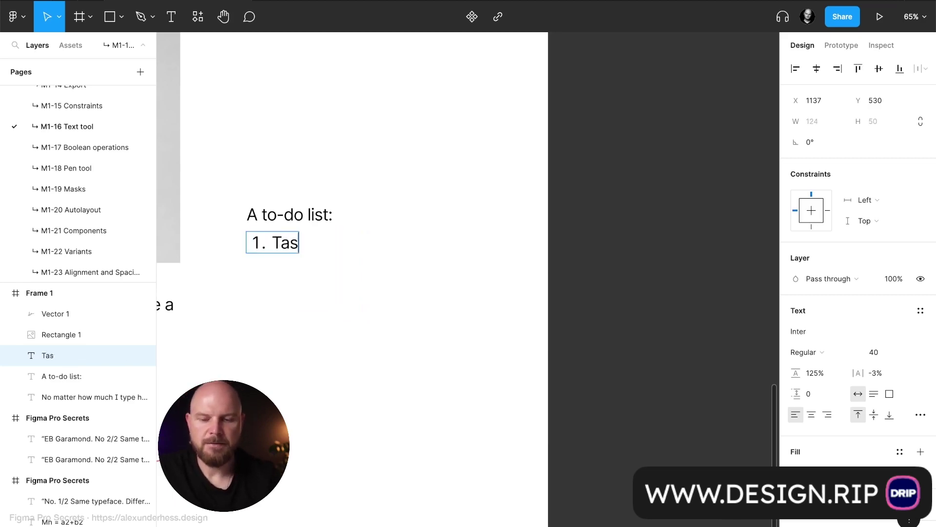
text(l)
key(BackSpace)
text(k)
key(Return)
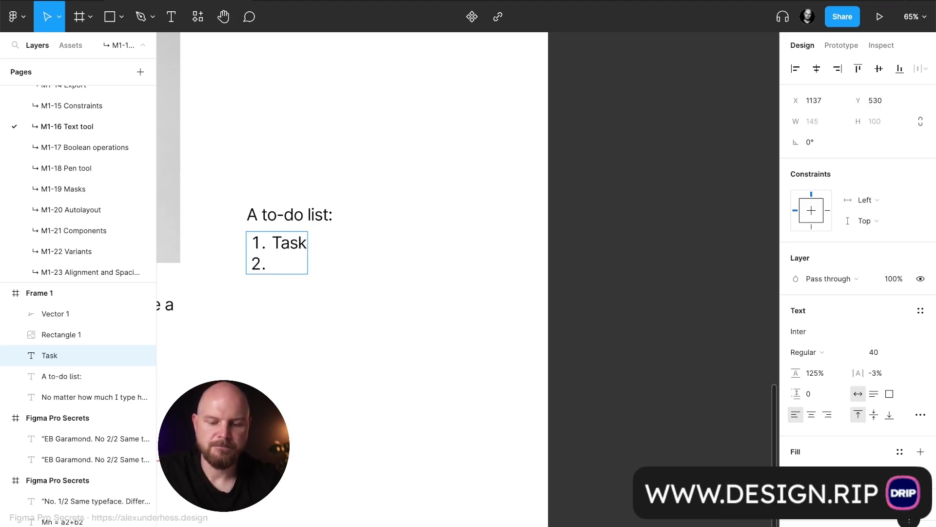
- Fill numbered items 2 to 5 with "task", "akeudbalwd", "kjaebdkazf" and "kj bcfjA"
text(task)
key(Return)
text(akeudbalwd)
key(Return)
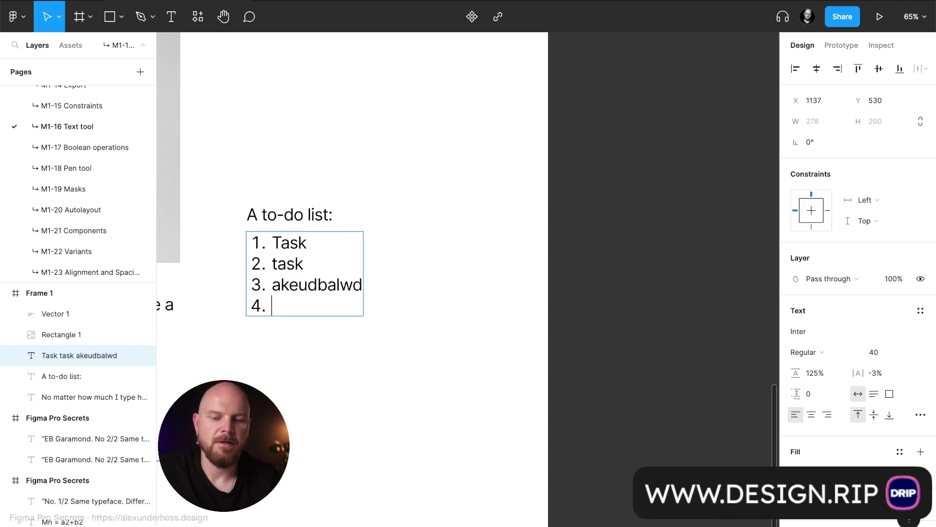
text(kjaebdkazf)
key(Return)
text(kj bcfjA)
key(Return)
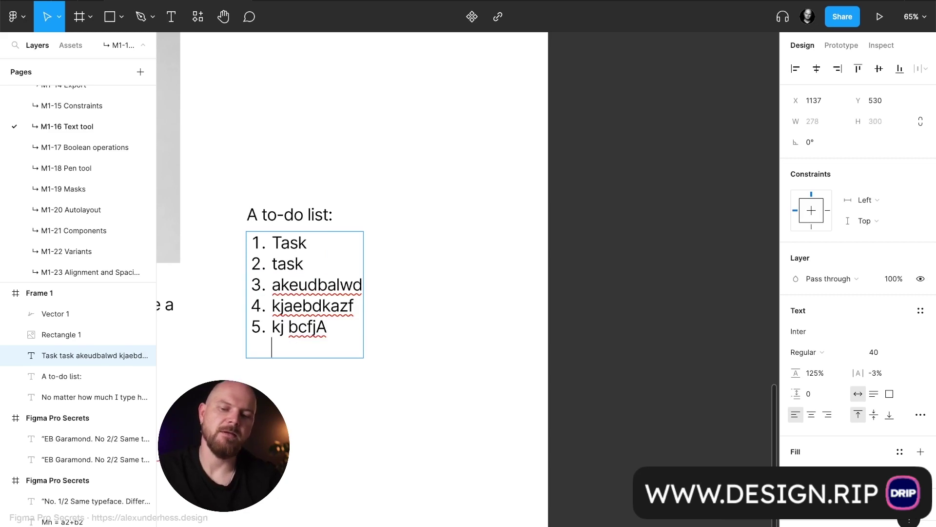
key(BackSpace)
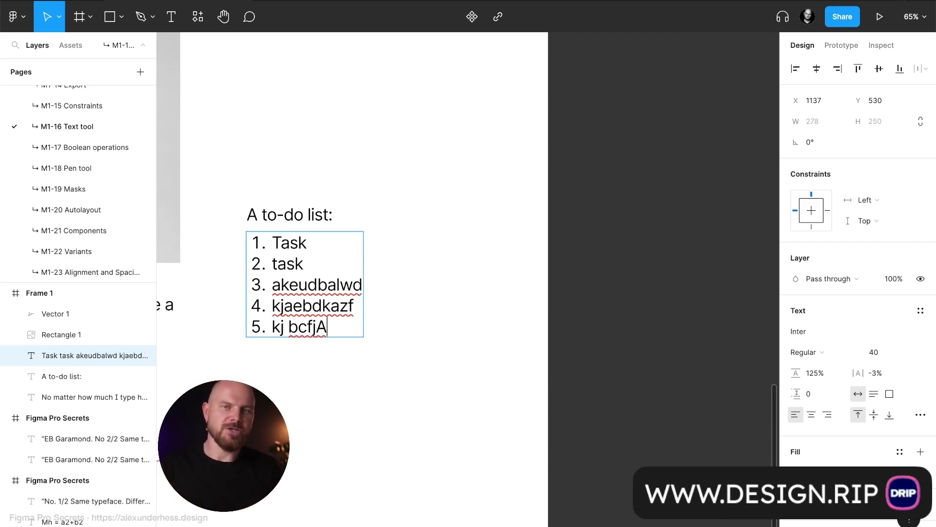
- Add the unnumbered lines "kubkfuahkfhalfk", "skuefgskefu" and "kjsbfksebhfls" within item 5
key(shift+Return)
text(kubkfuahkfhalfk)
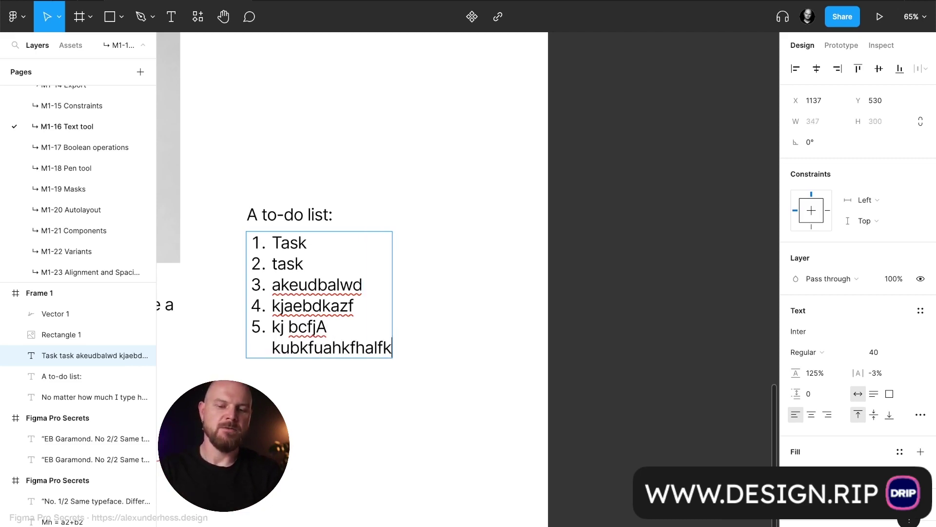
key(shift+Return)
text(skuefgskefu)
key(shift+Return)
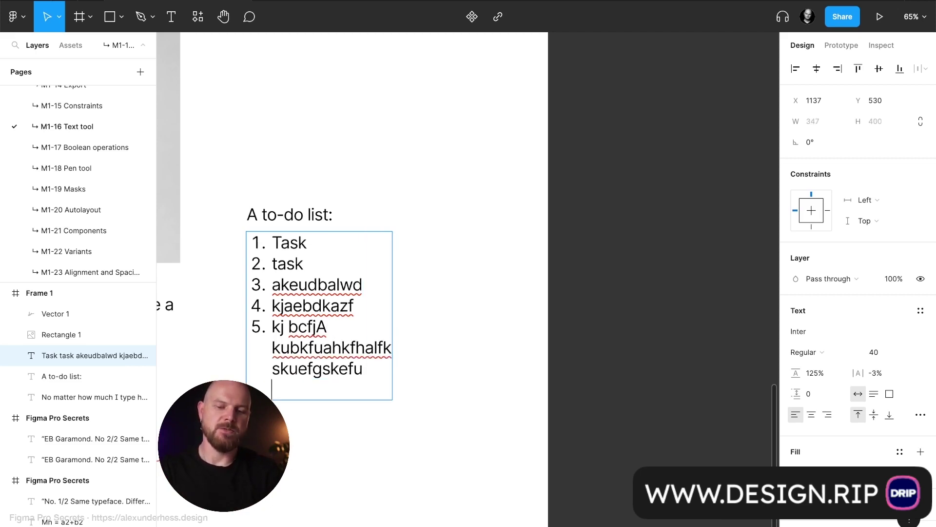
text(kjsbfksebhfls)
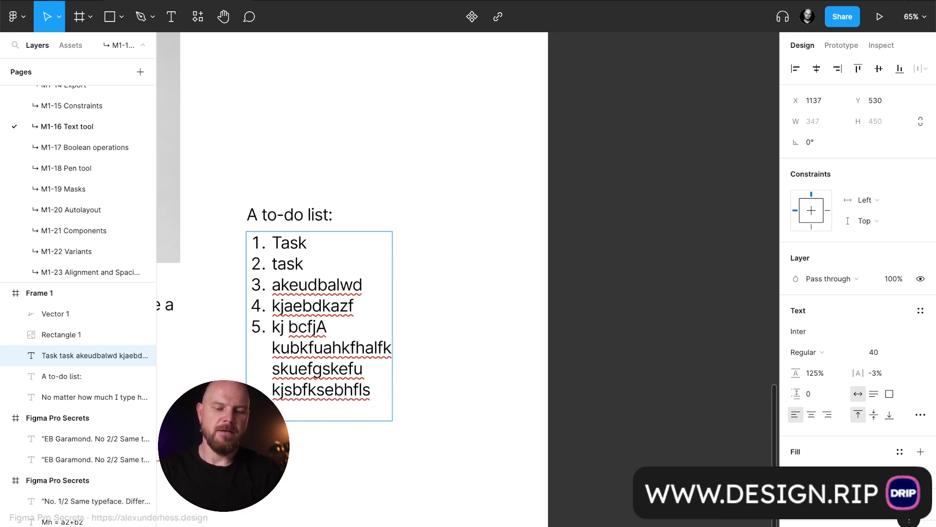
- Continue item 5 with five more unnumbered lines: "xehgliesg", "xnlseglisi", "kjbrglsegn", "kdrfng,seng,se" and "bskjgblseg"
key(shift+Return)
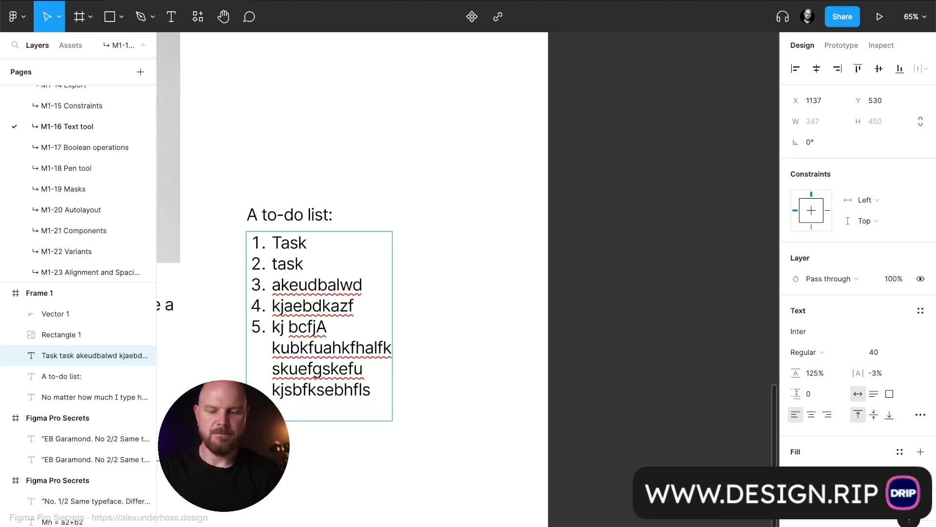
text(xehgliesg)
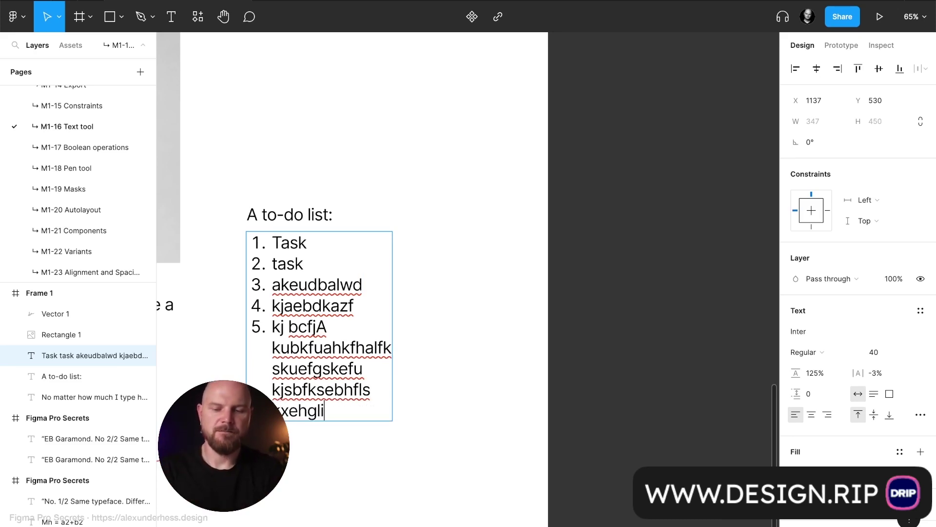
key(shift+Return)
text(xnlseglisi)
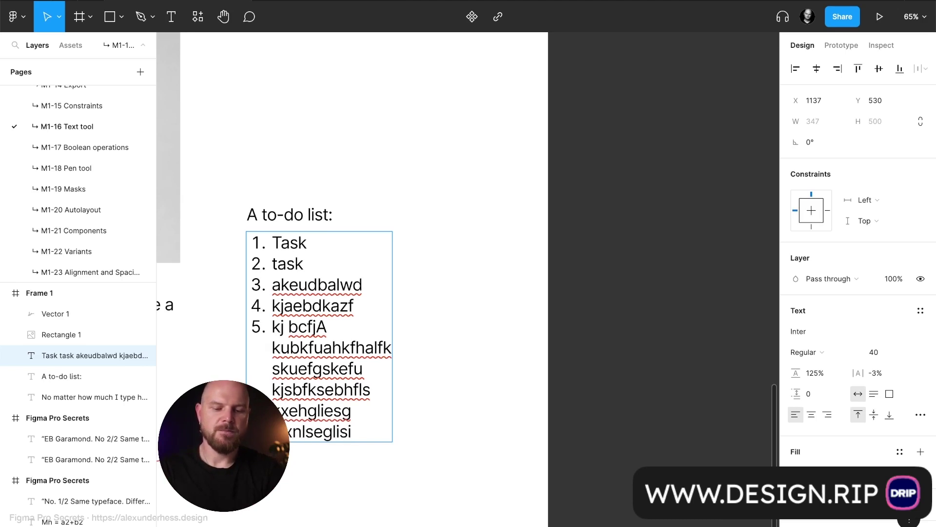
key(shift+Return)
text(kjbrglsegn)
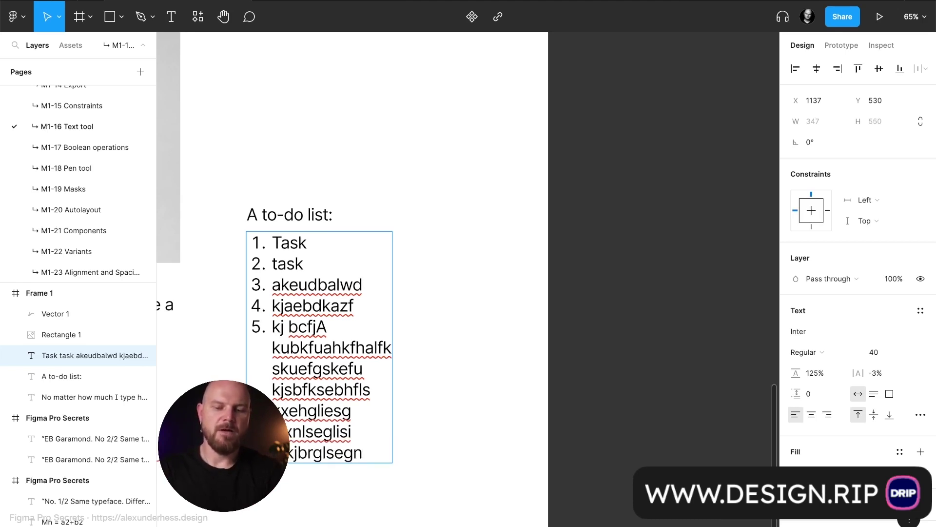
key(shift+Return)
text(kdrfng,seng,se)
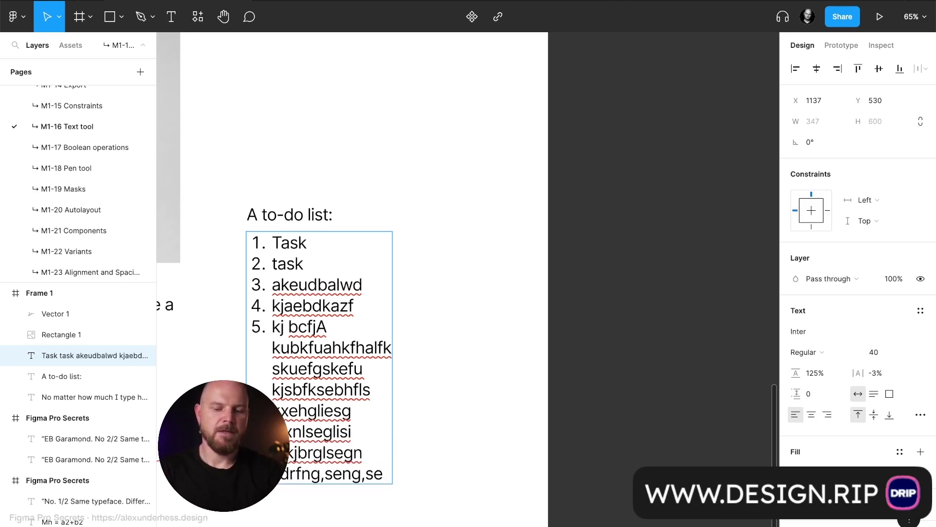
key(shift+Return)
text(bskjgblseg)
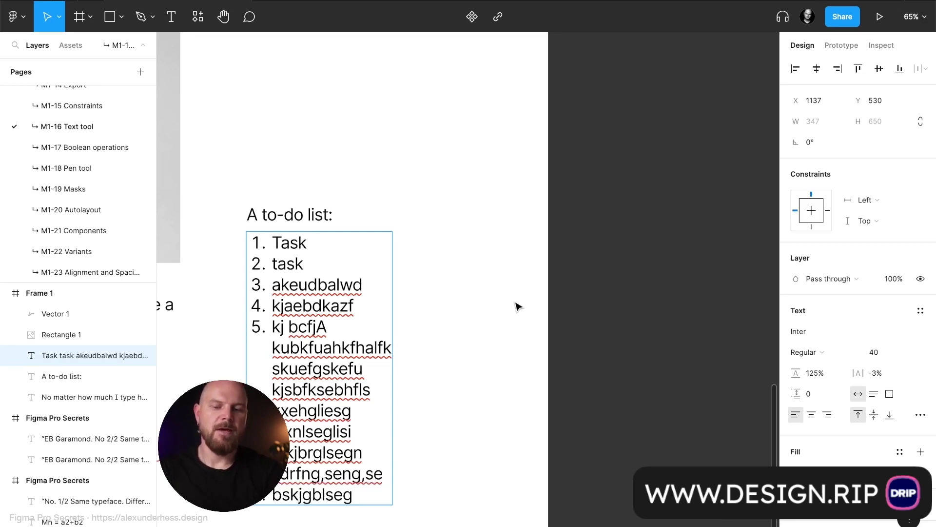
- Delete the numbered list text layer beneath the "A to-do list:" heading
click(518, 305)
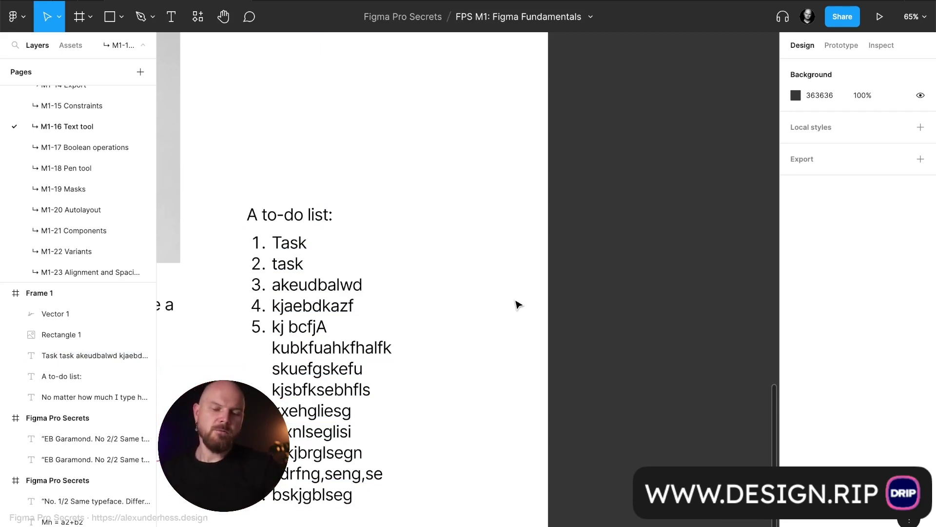
click(93, 355)
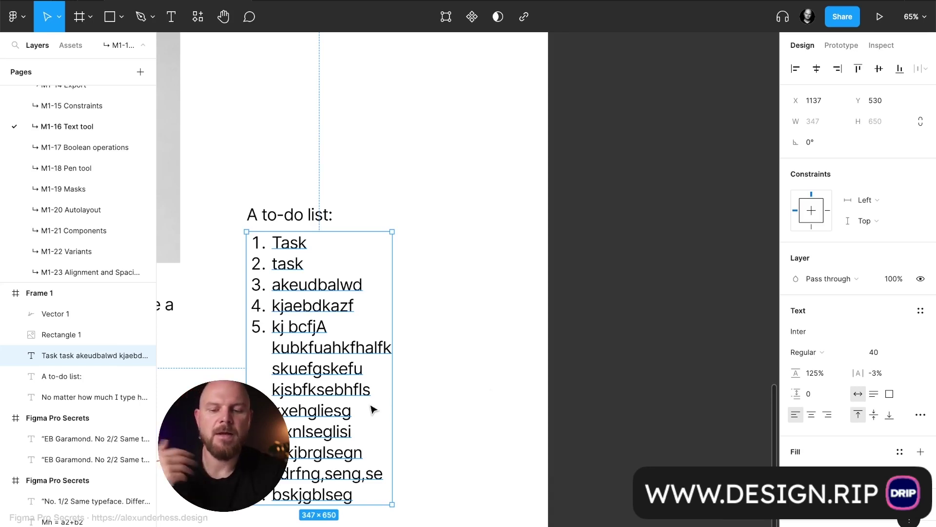
key(Delete)
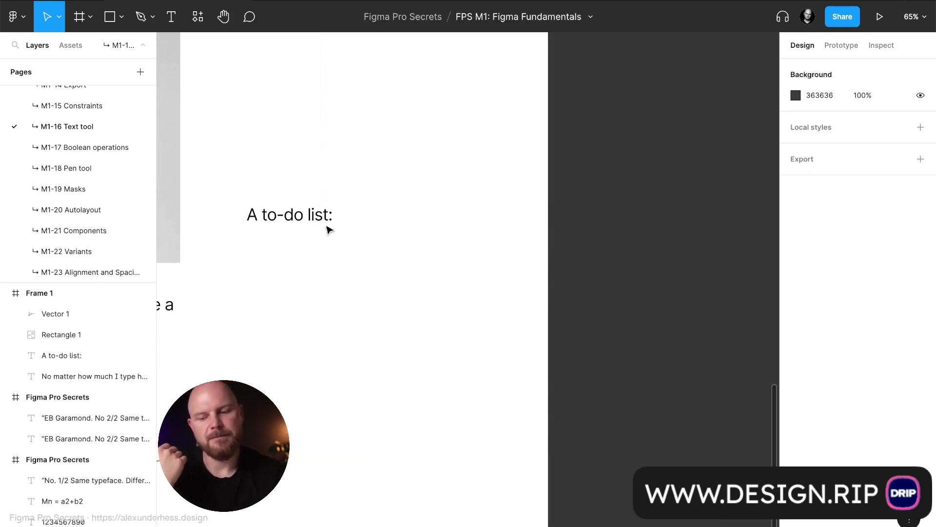
- Duplicate the "A to-do list:" text directly below it and replace the copy's text with "Enter once" followed by a new paragraph
alt+drag(323, 222, 317, 302)
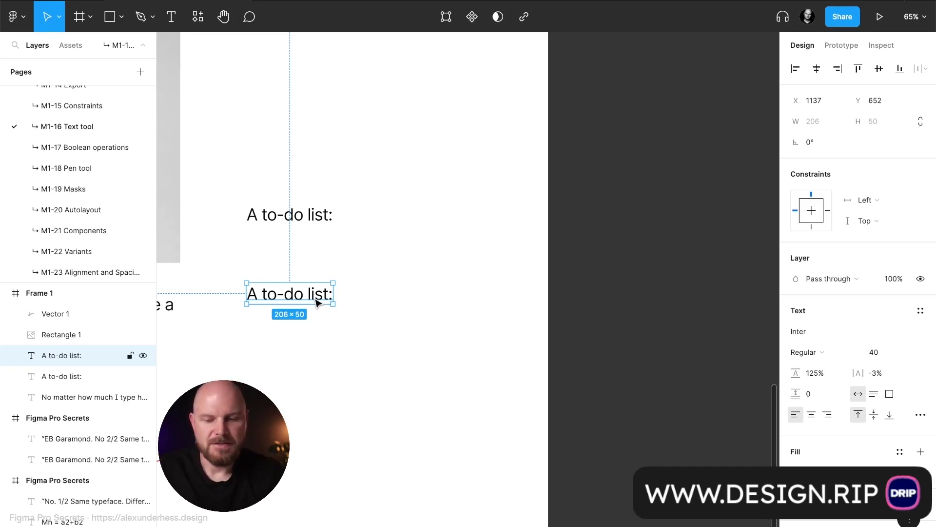
double_click(318, 303)
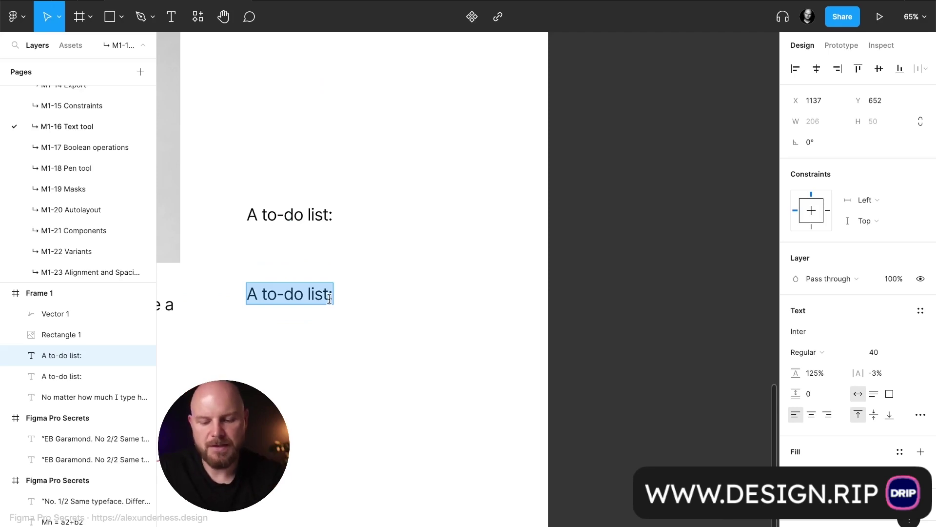
text(Enter )
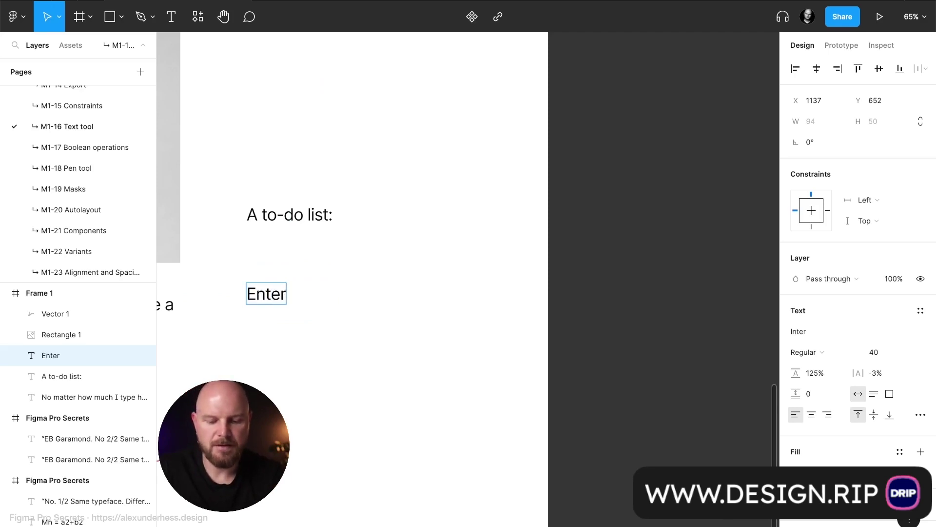
text(once)
key(Return)
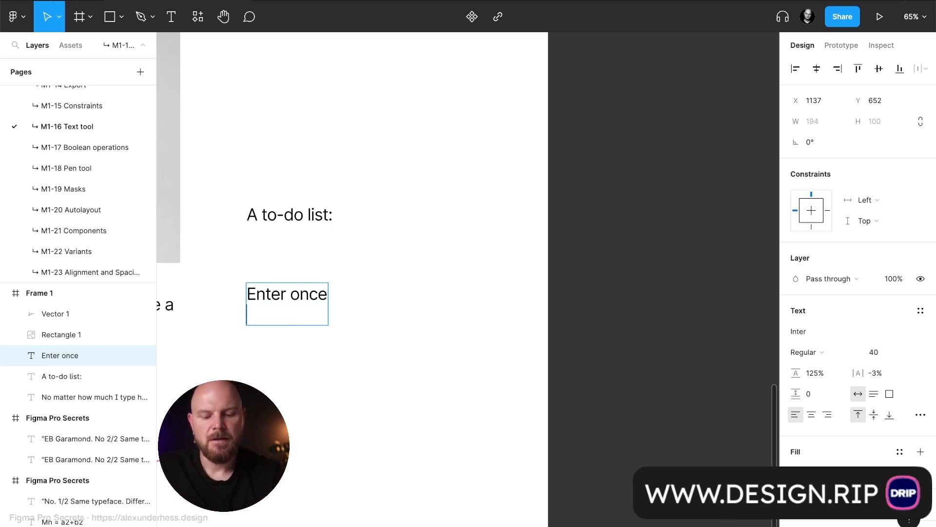
- Write "<p>Enter once</p>" as the second line of the copied text
text(<>)
text(p>)
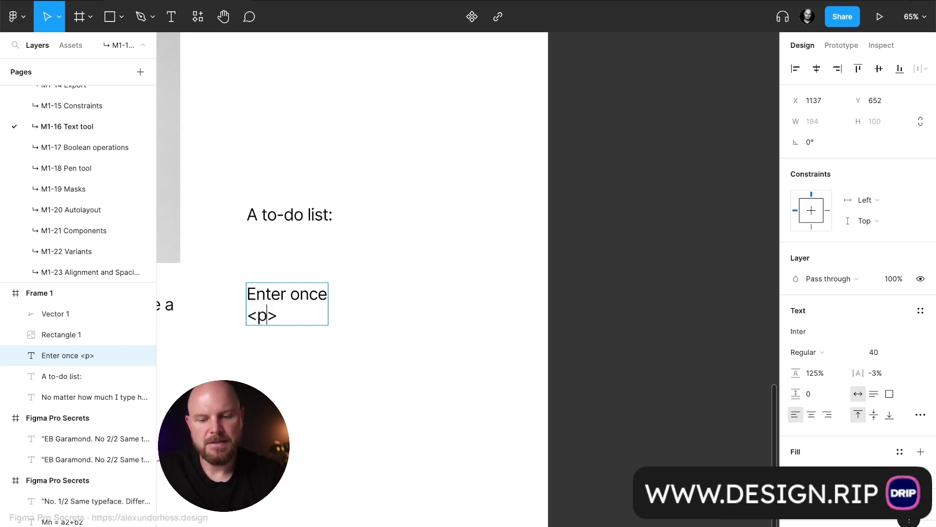
key(Right)
text(Enter once)
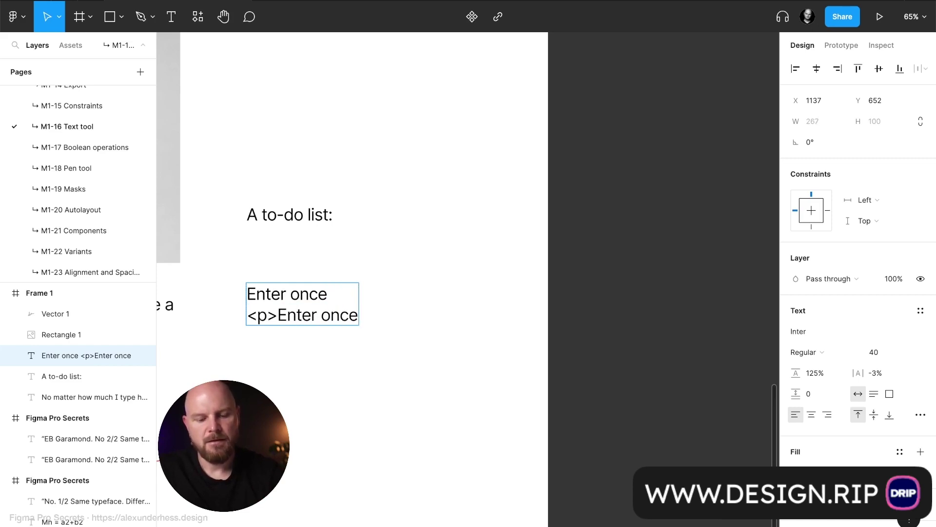
text(<>)
key(Left)
text(/p)
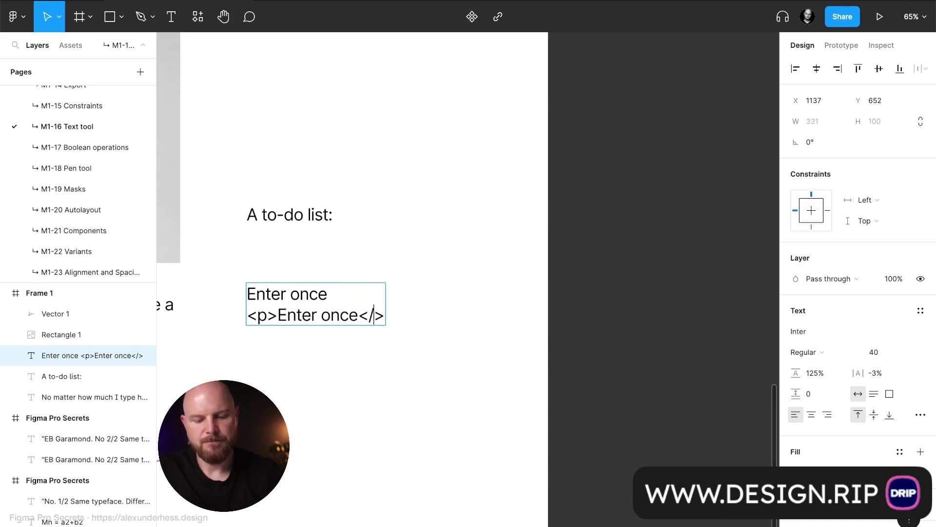
key(Right)
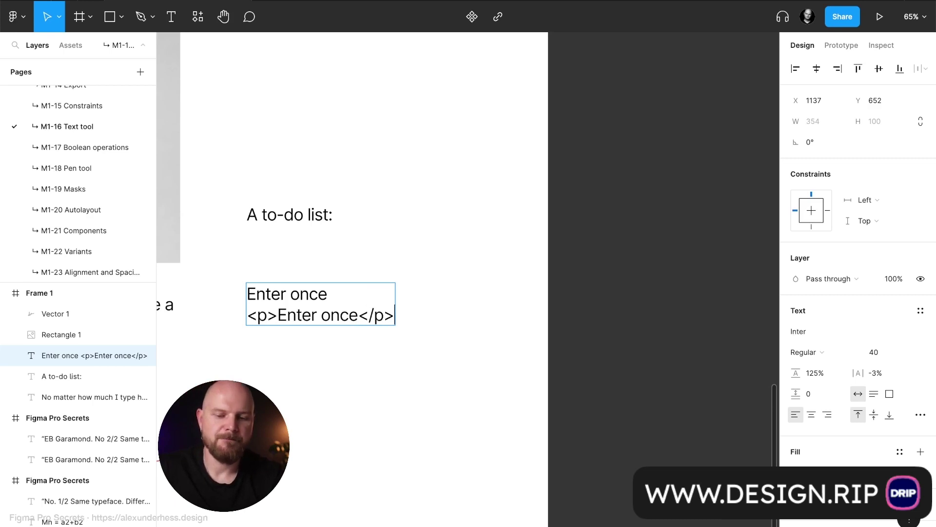
- Add the line "Press Shift+Enter" to the text, separated from the paragraph example by a blank line
key(Return)
key(Return)
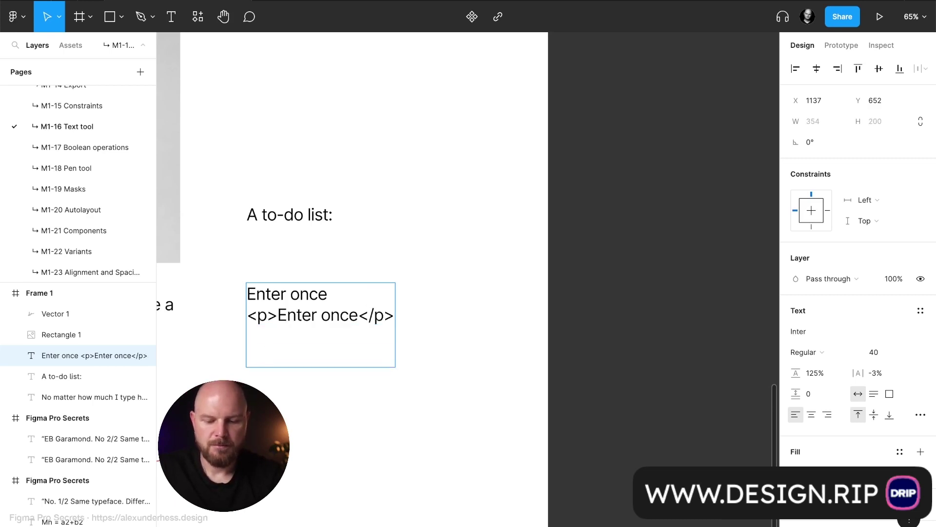
text(Press Sh)
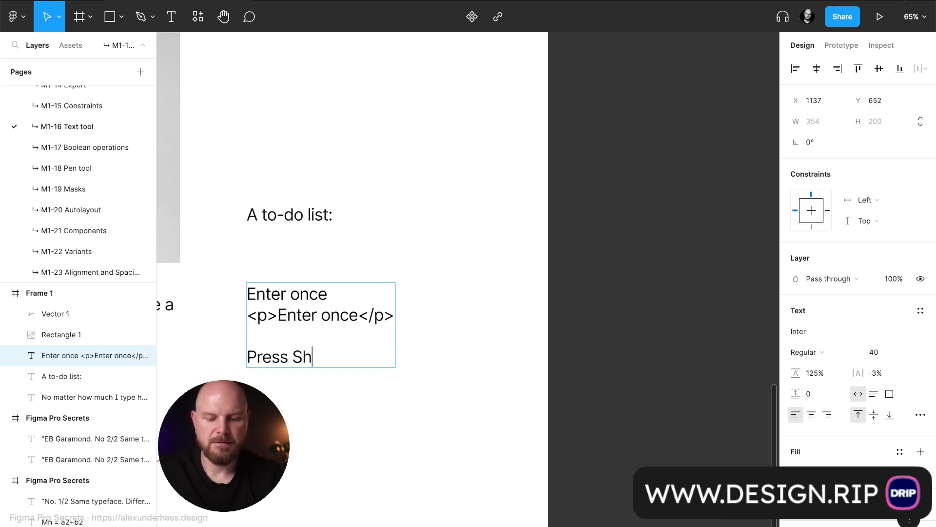
text(ift+Enmter)
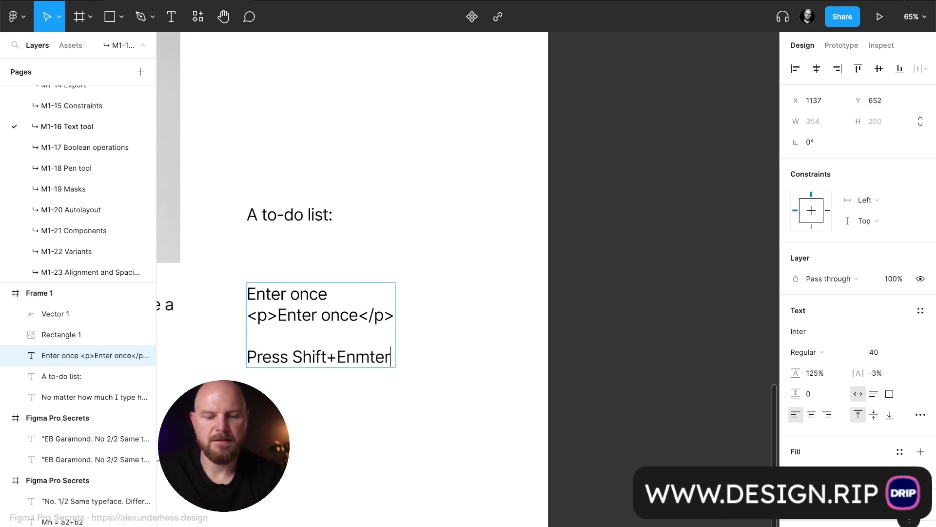
key(BackSpace)
key(BackSpace)
key(BackSpace)
key(BackSpace)
text(ter)
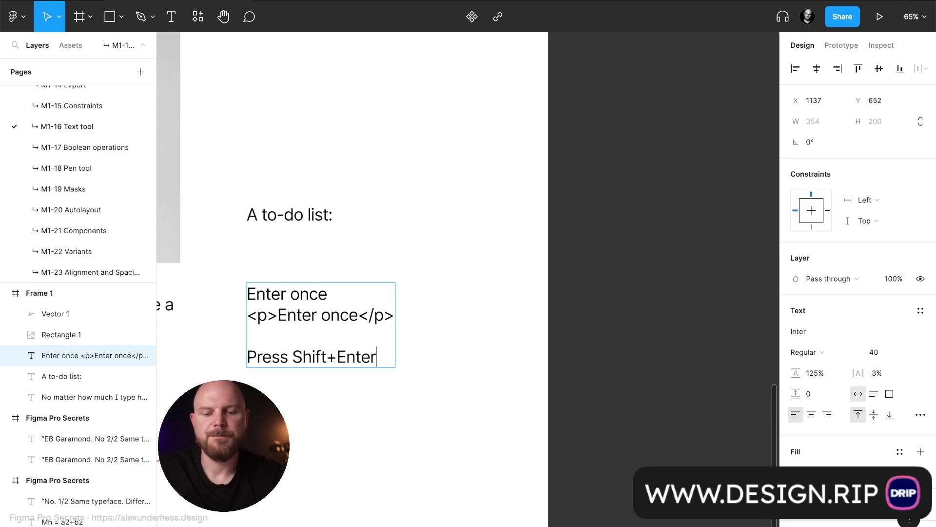
- Add "Text" after a soft line break under "Press Shift+Enter", followed by a new paragraph reading "<br> text"
key(shift+Return)
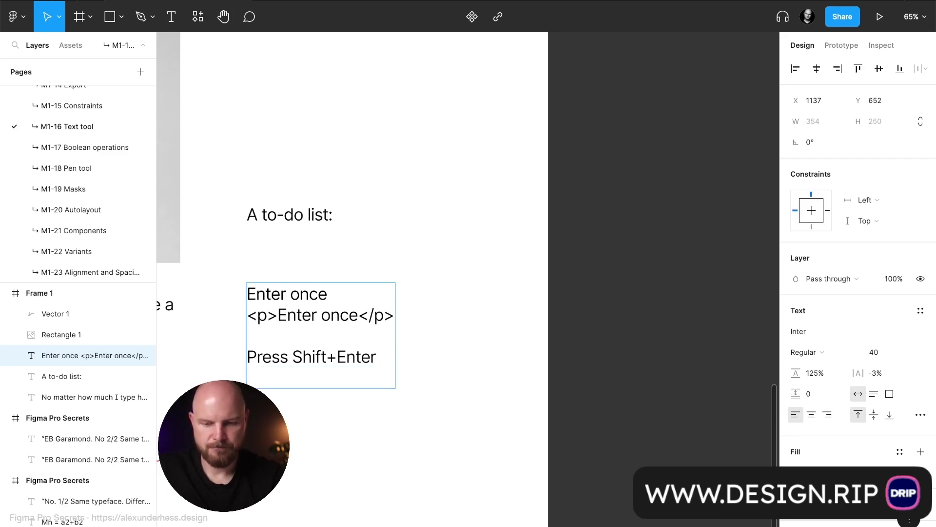
text(Text)
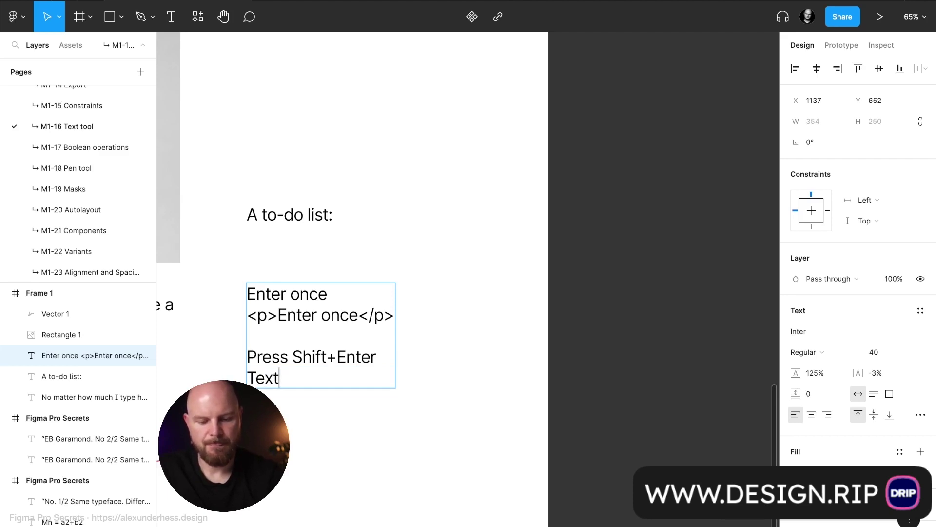
key(Return)
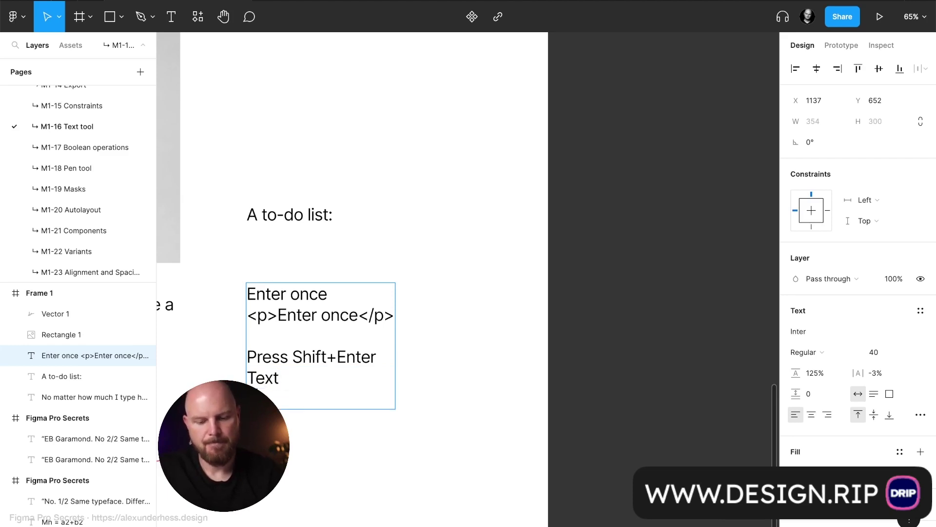
text(<br> text)
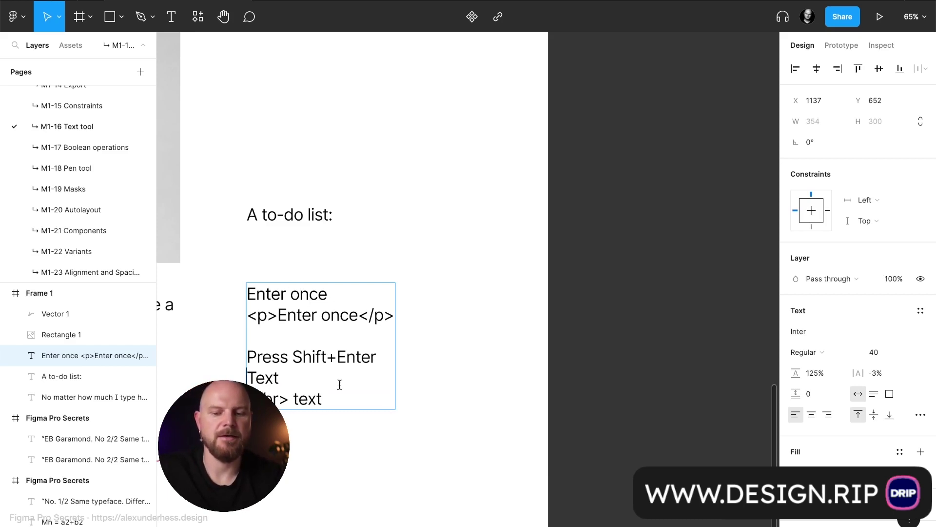
- Wrap the "Text" and "<br> text" lines in an opening <p> tag and a closing </p> tag
text(<>)
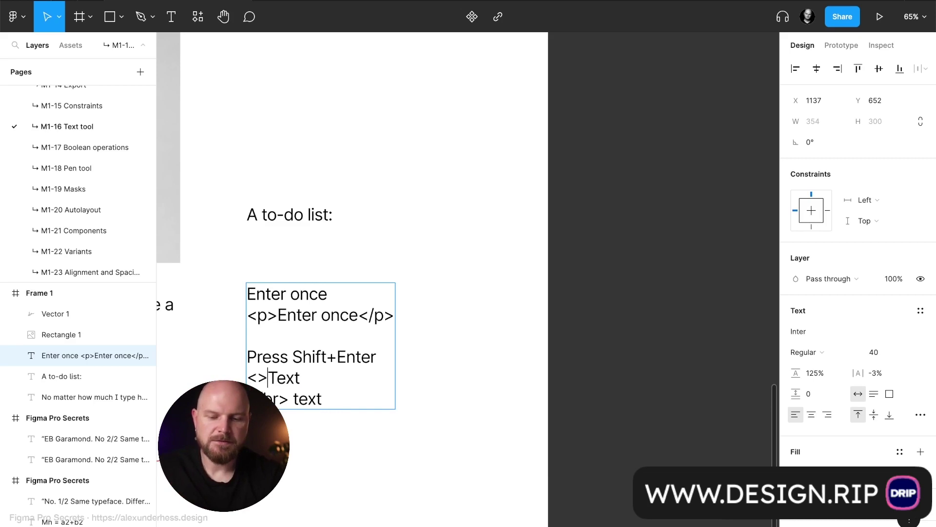
text(p)
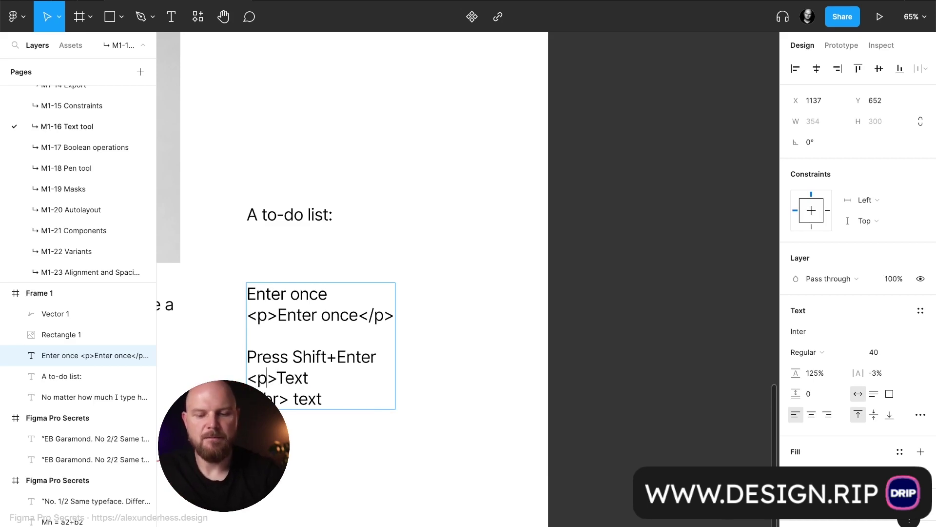
click(351, 394)
text(<)
text(/P)
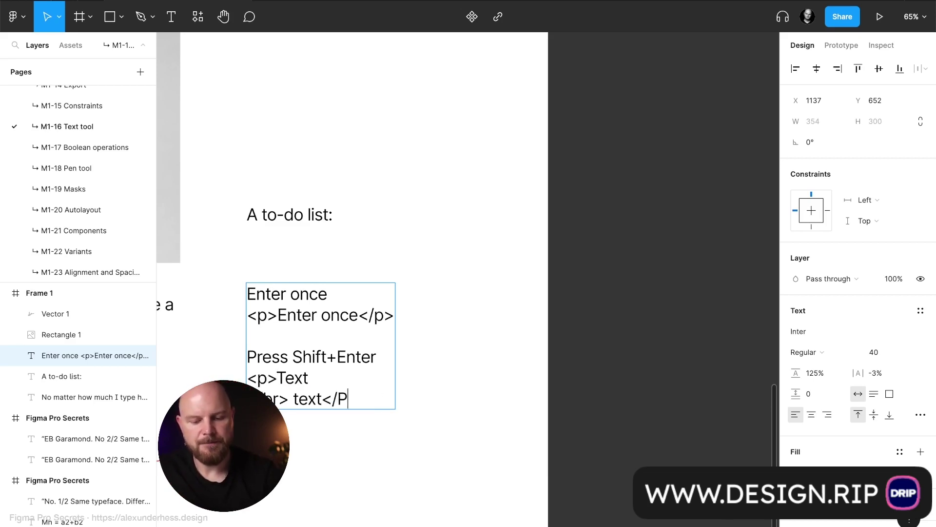
key(BackSpace)
text(p>)
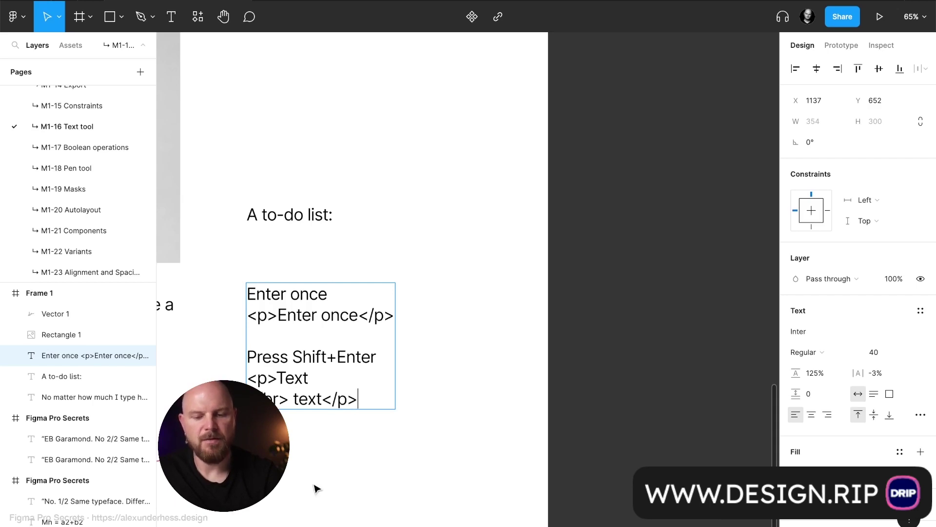
key(Escape)
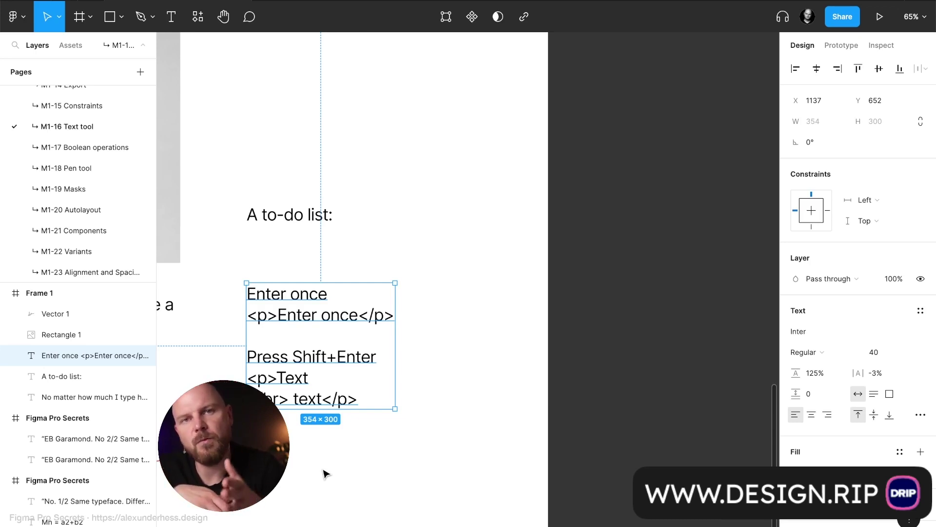
- Remove the space between the <br> tag and "text" in the last line
key(Return)
click(295, 398)
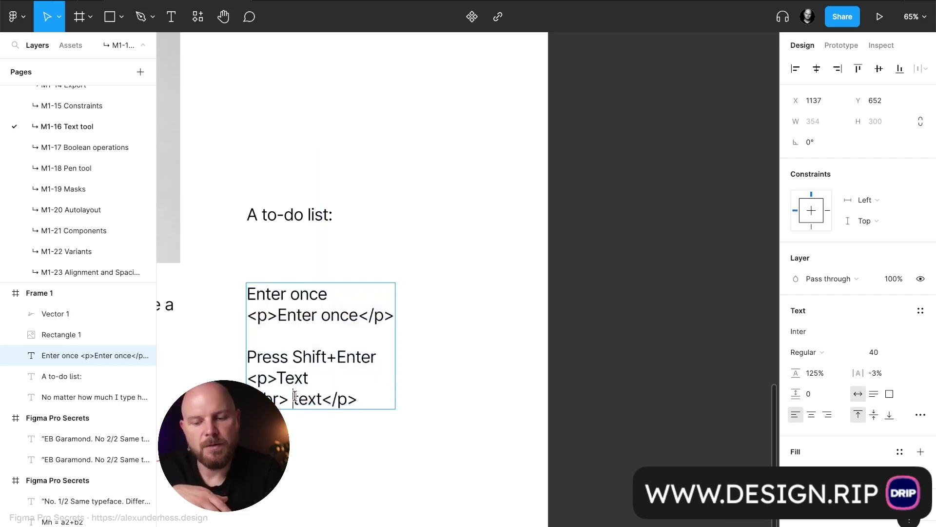
key(BackSpace)
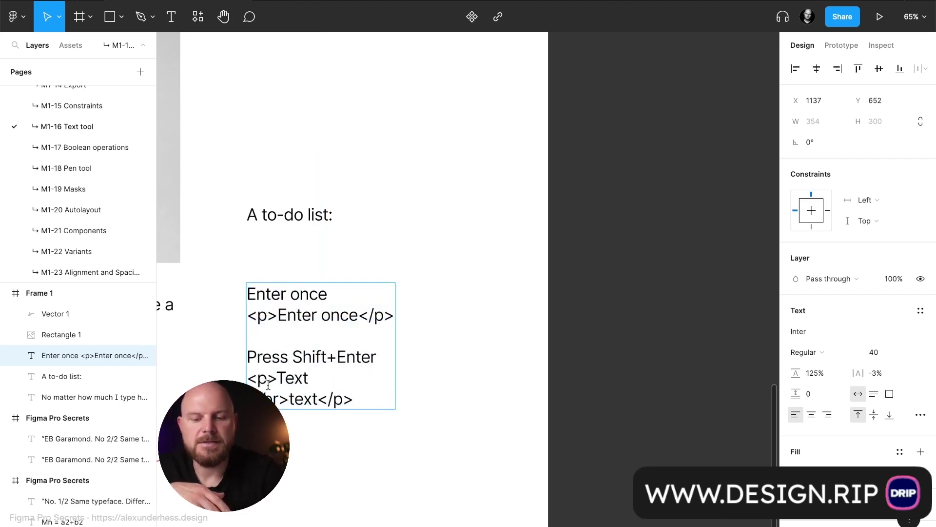
- Clear all the text from the HTML example and exit text editing to discard its layer
click(363, 402)
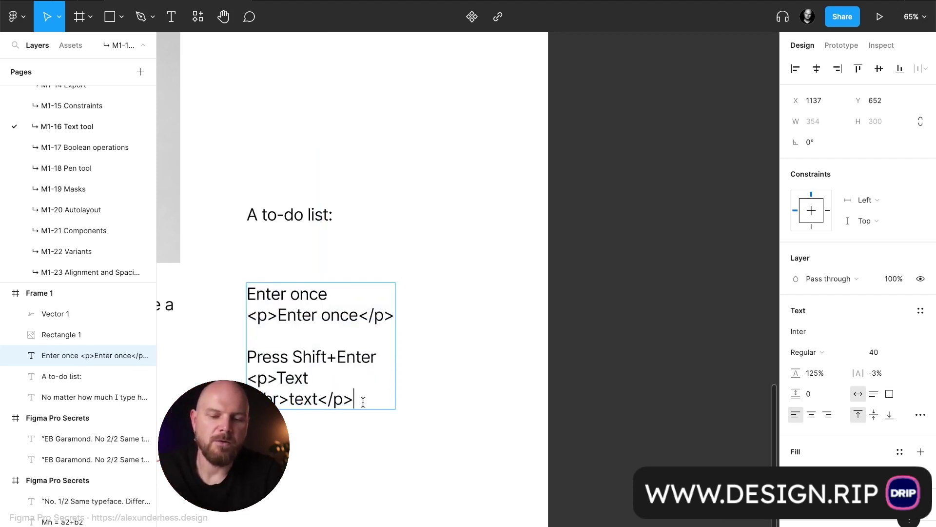
drag(362, 402, 205, 290)
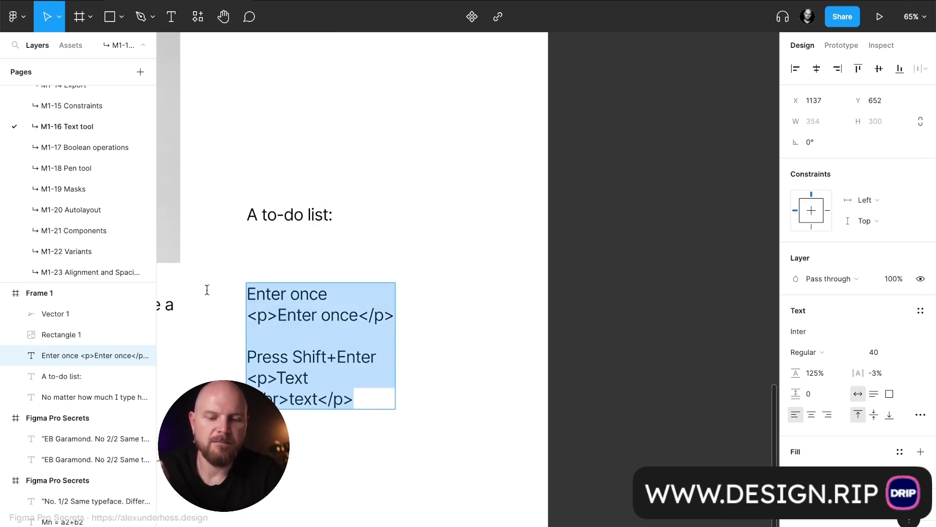
key(BackSpace)
key(Escape)
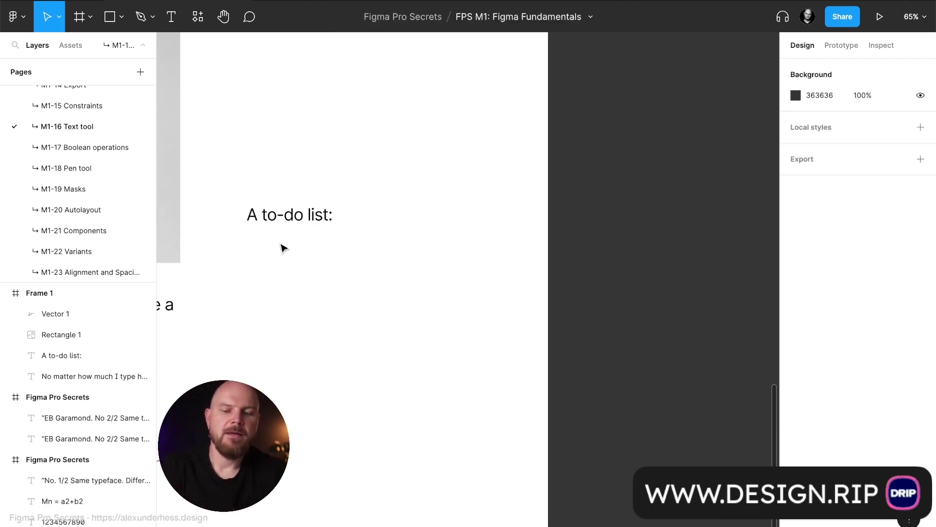
- Open the type settings for the "A to-do list:" text and examine the list style options
click(288, 215)
click(921, 415)
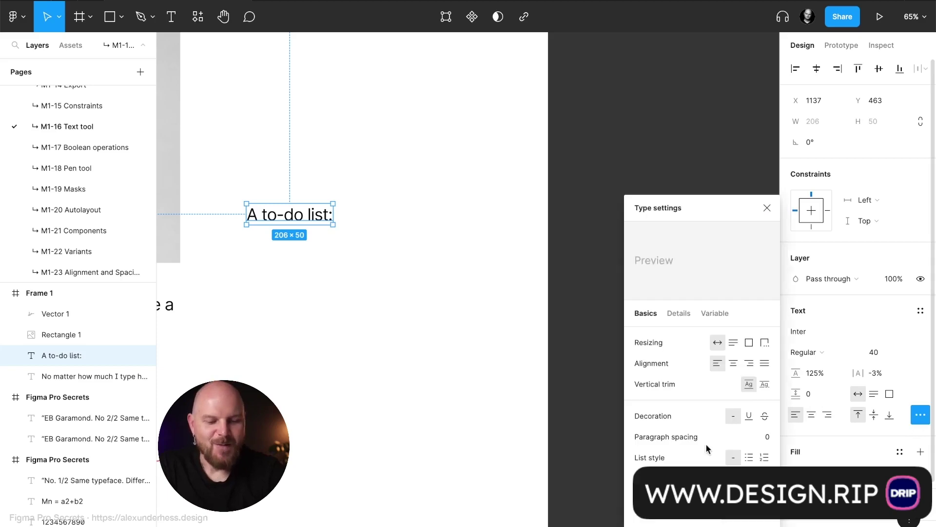
mouse_move(749, 459)
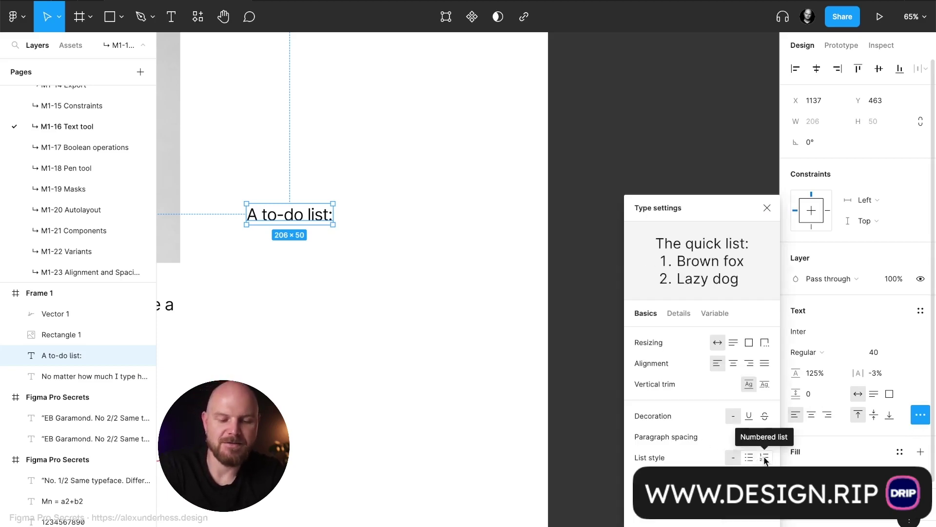
double_click(320, 218)
key(Right)
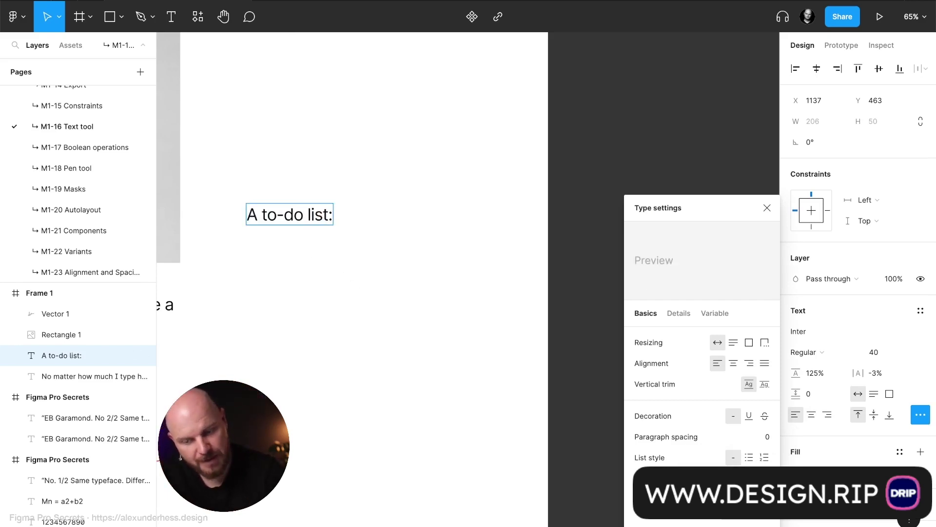
key(Escape)
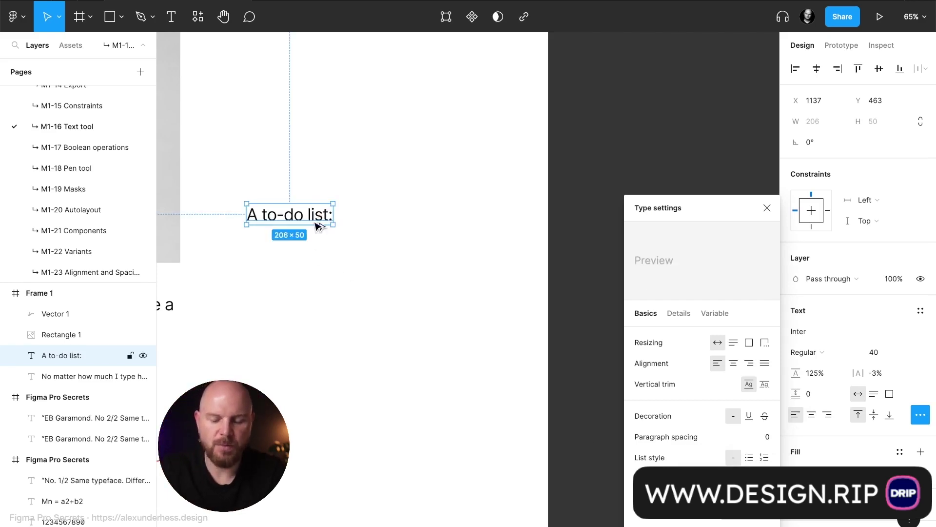
- Duplicate the "A to-do list:" text below the original and replace its content with the bulleted item "task 1"
alt+drag(316, 220, 313, 301)
double_click(313, 301)
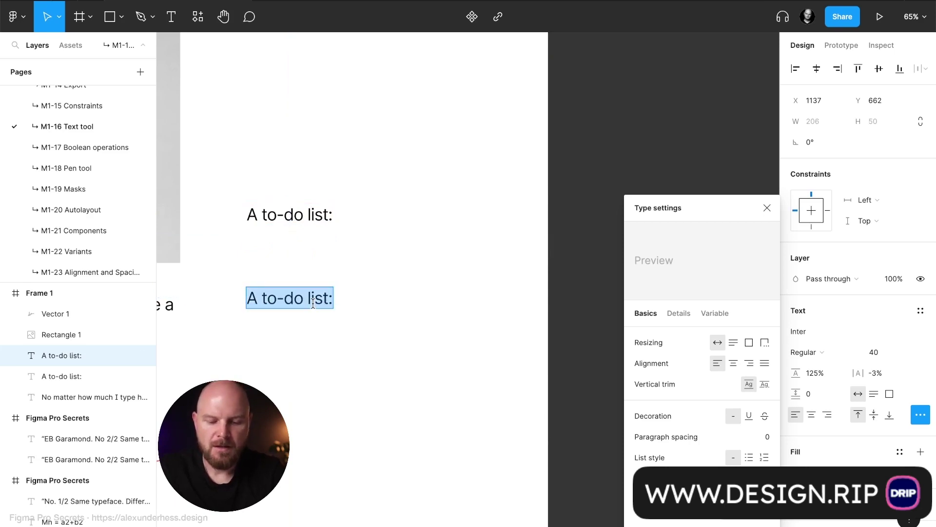
text(- t)
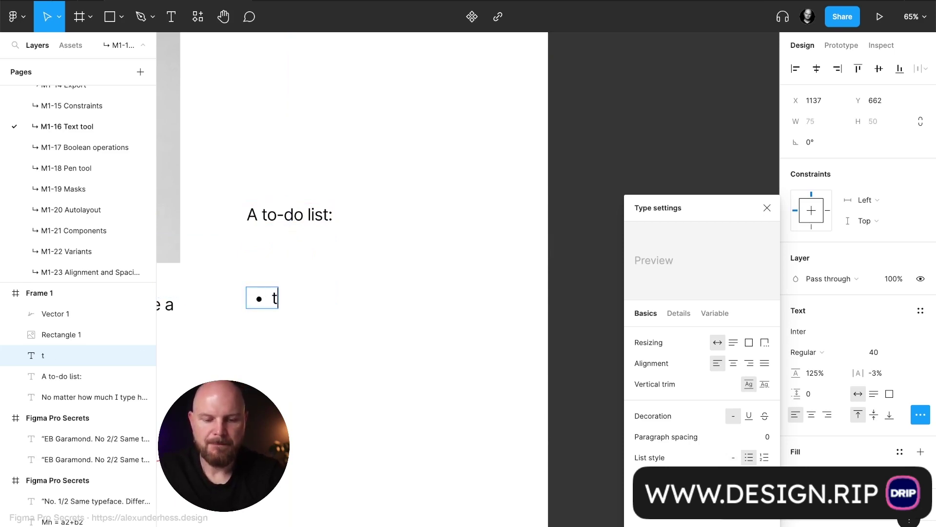
text(sk)
key(BackSpace)
key(BackSpace)
text(ask 1)
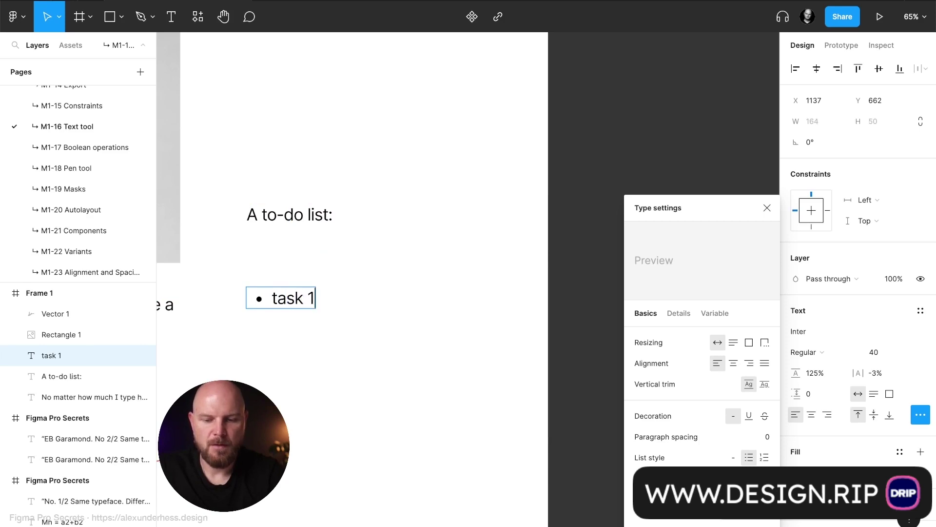
- Add the bullet items "task 2" and "task 3" to the list and finish text editing
key(Return)
text(task)
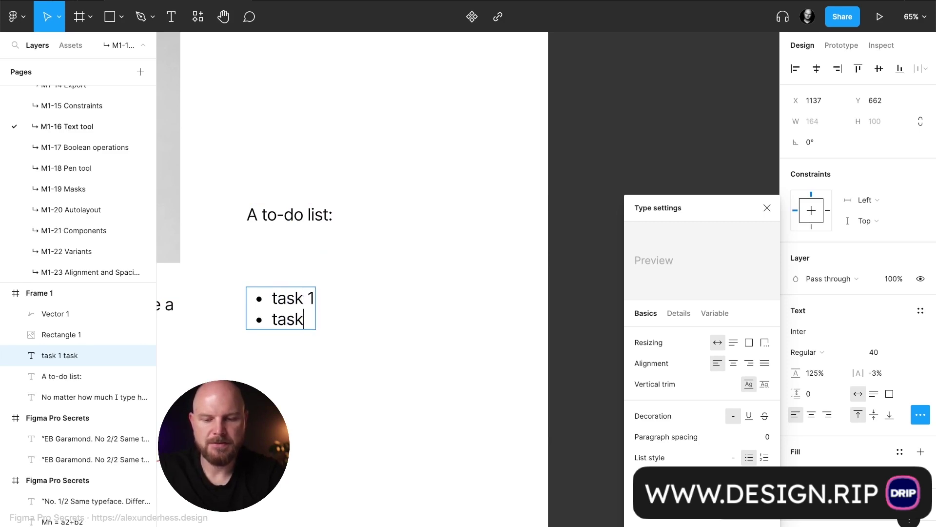
text( 3)
key(BackSpace)
text(2)
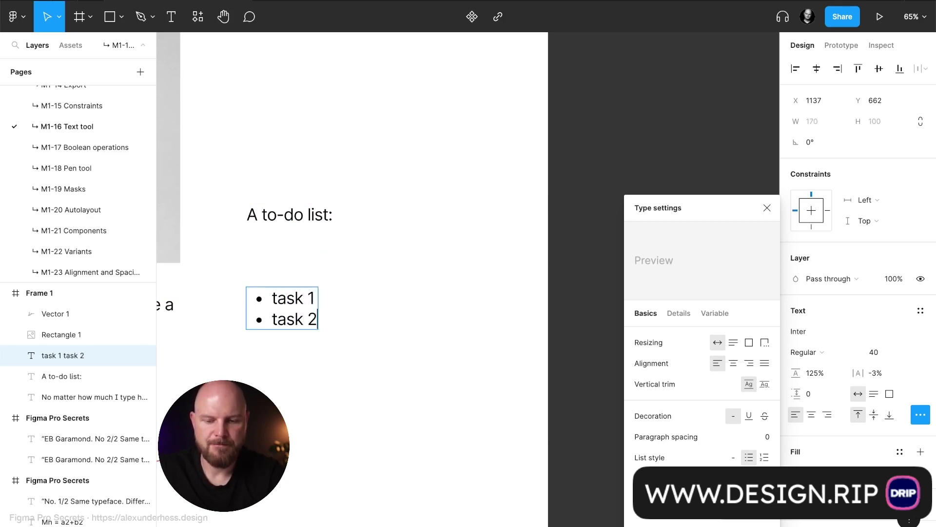
key(Return)
text(task 3)
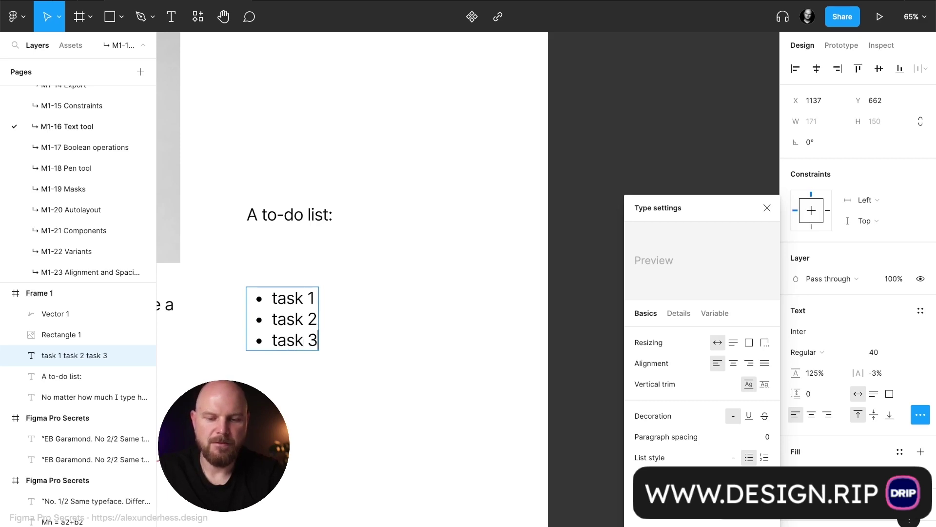
key(Escape)
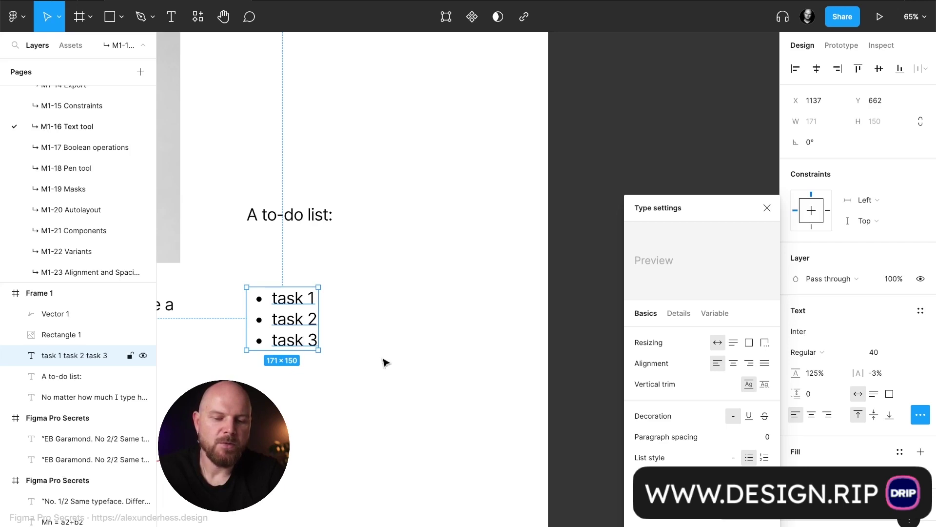
- Try the task list without bullets, restore the bulleted style, and set the spacing between items to 20, finally to 10
click(733, 457)
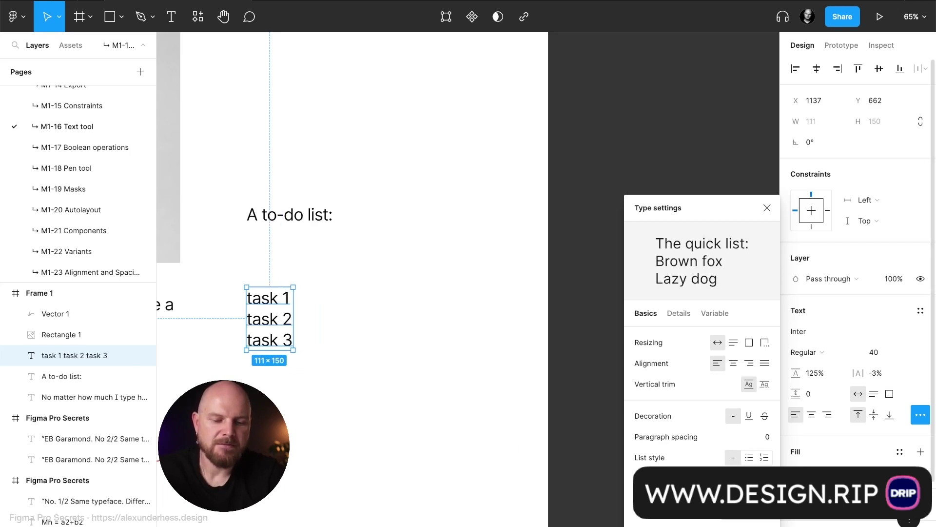
click(748, 457)
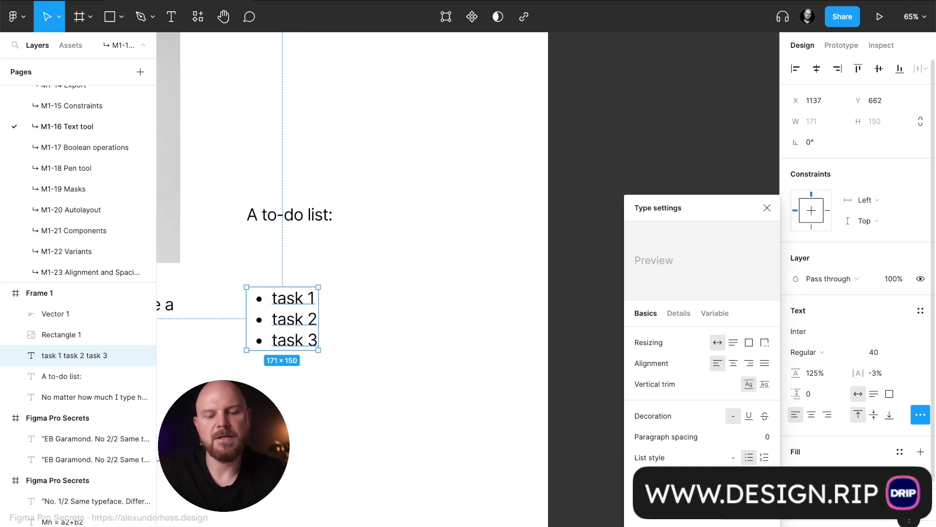
text(20)
key(Return)
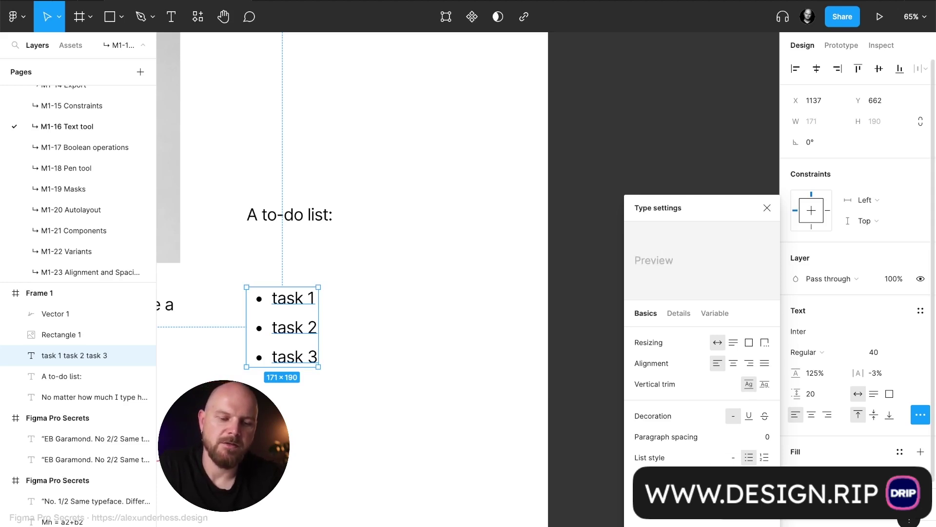
click(810, 399)
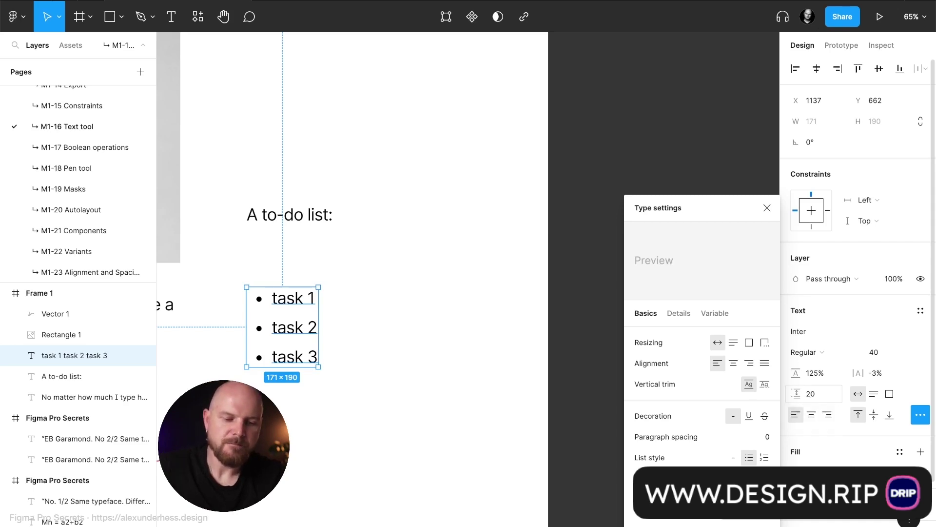
text(10)
key(Return)
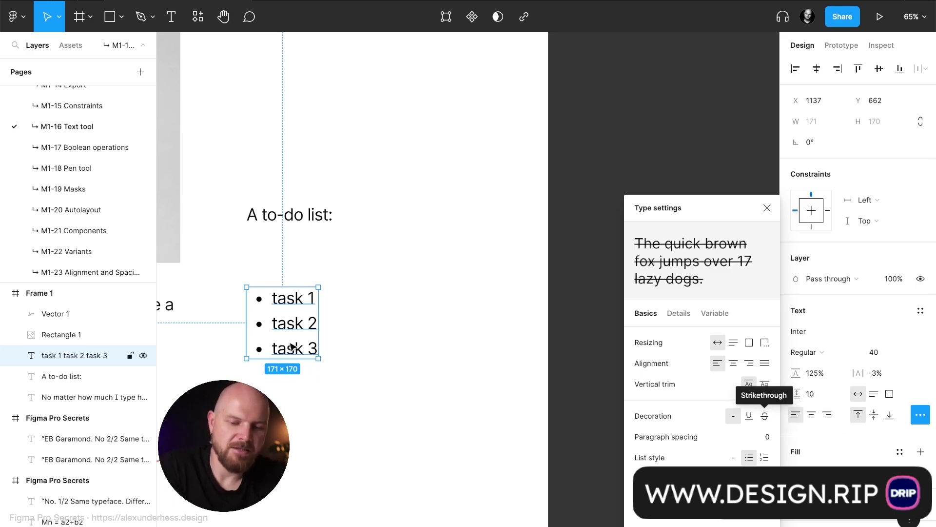
- Add a plain, unbulleted line reading "Paragraph" below the bulleted tasks, separated by an empty line
double_click(294, 323)
click(261, 296)
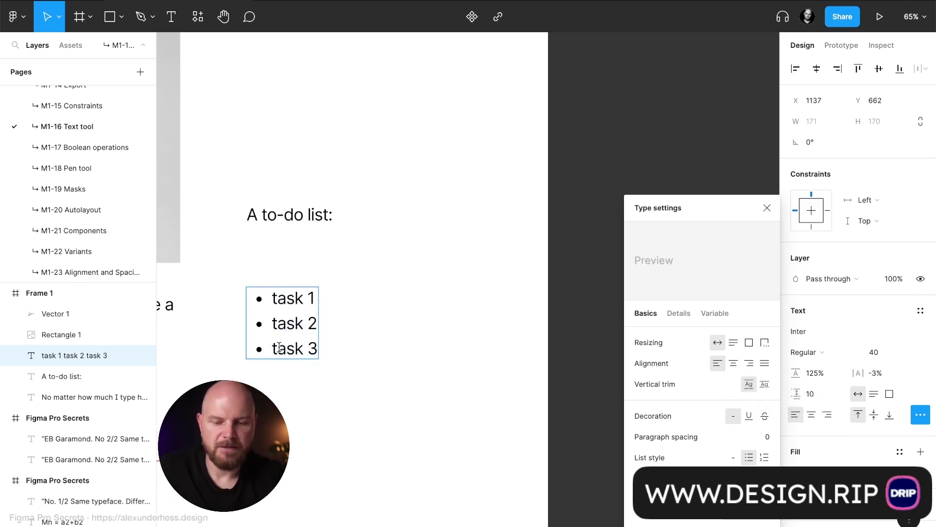
click(318, 348)
key(Return)
key(Return)
key(Return)
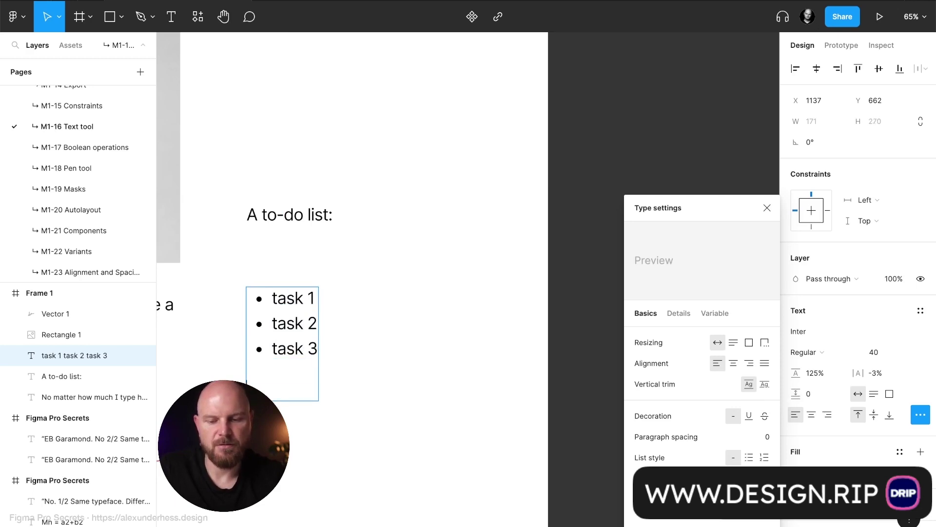
text(Paragr)
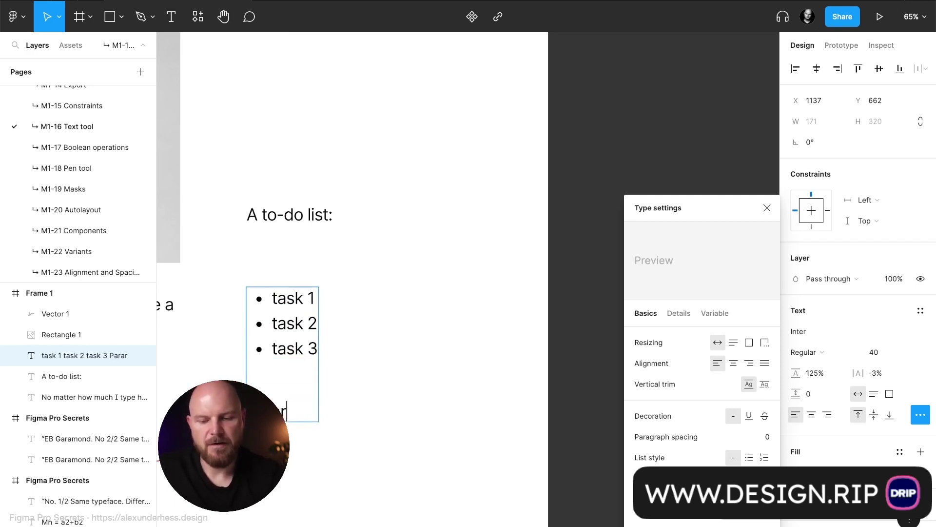
text(ap)
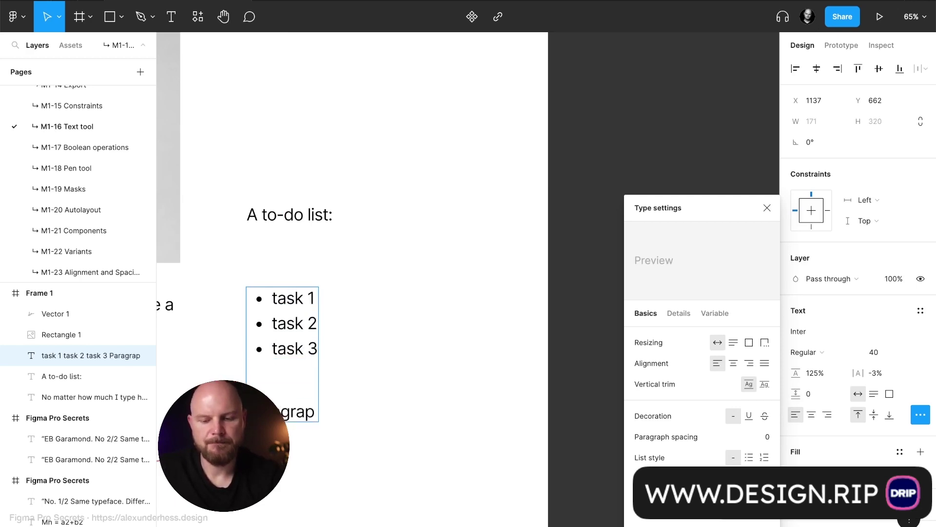
text(h)
key(Escape)
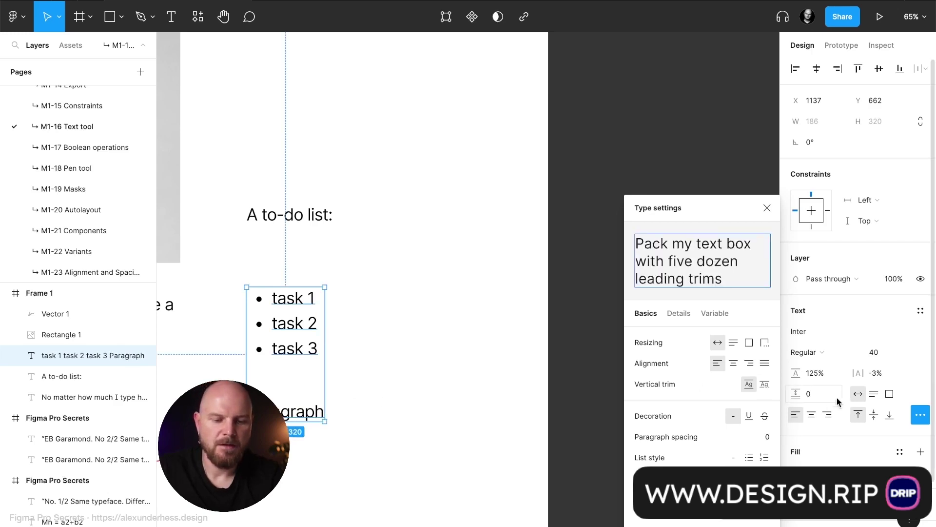
- Set the spacing between the bulleted items to 40 and select the three tasks to check their spacing value
click(819, 392)
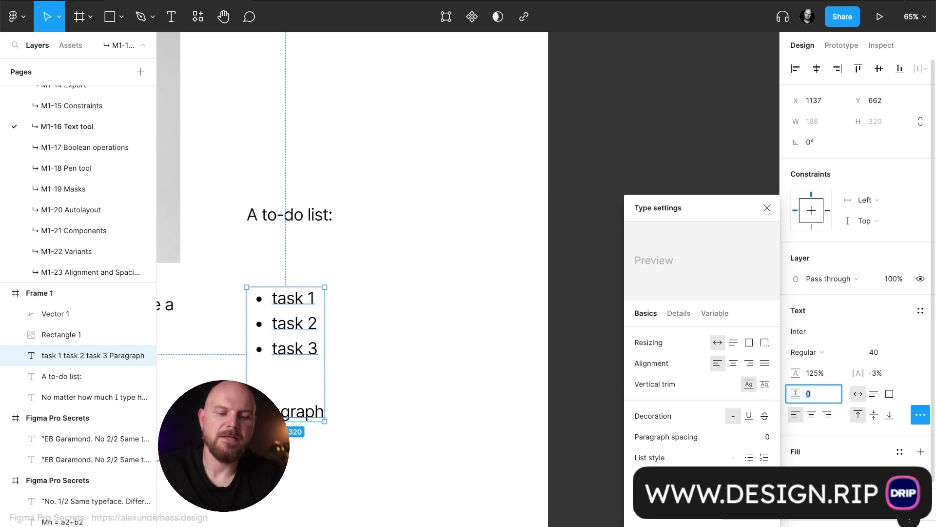
key(Escape)
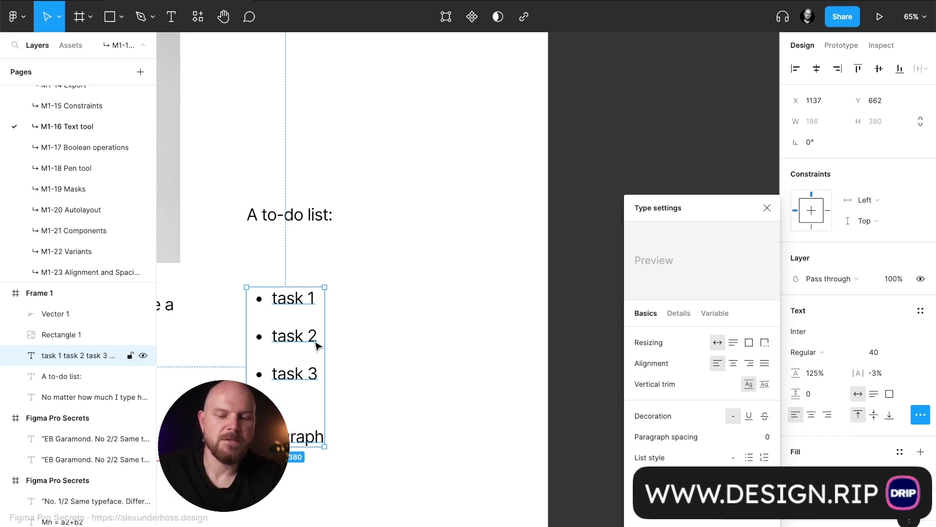
double_click(318, 363)
drag(318, 363, 272, 295)
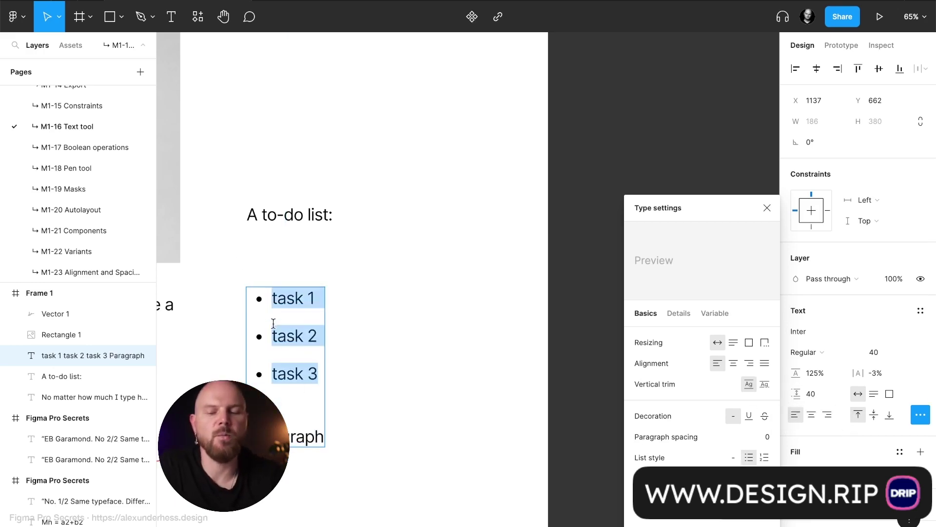
key(Escape)
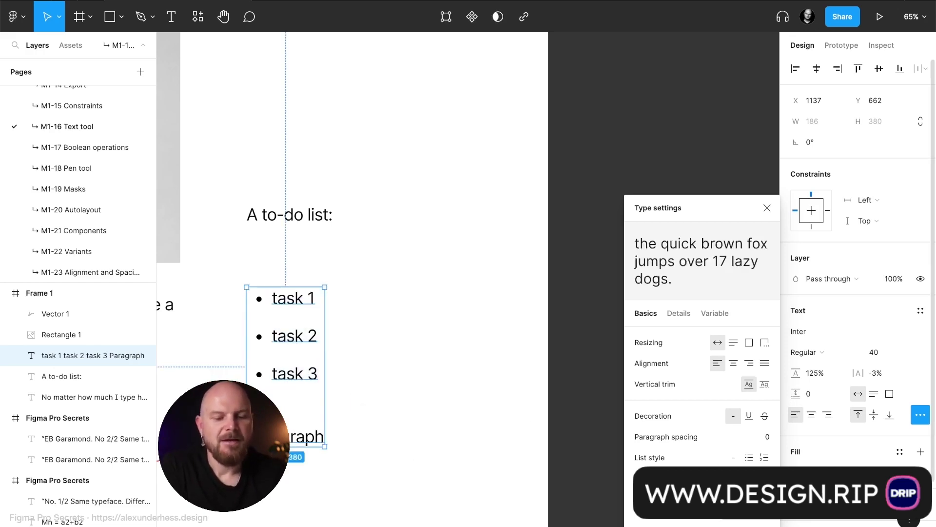
- Delete the bulleted task list and the "A to-do list:" text from the frame
key(Delete)
scroll(414, 416, left, 5)
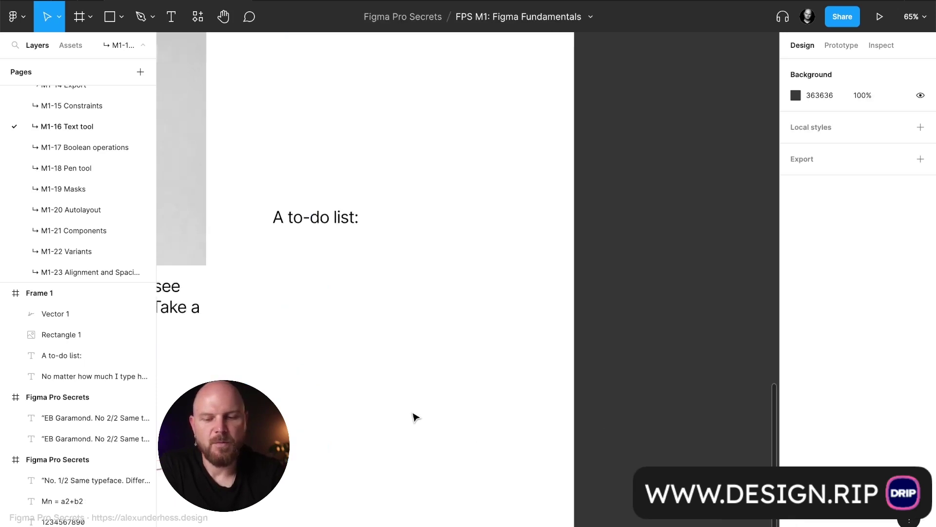
scroll(414, 416, up, 2)
click(530, 292)
key(Delete)
- Replace the linked word "here" in the paragraph below the photo with plain, unlinked text "here"
scroll(498, 309, left, 5)
scroll(498, 309, down, 2)
click(535, 281)
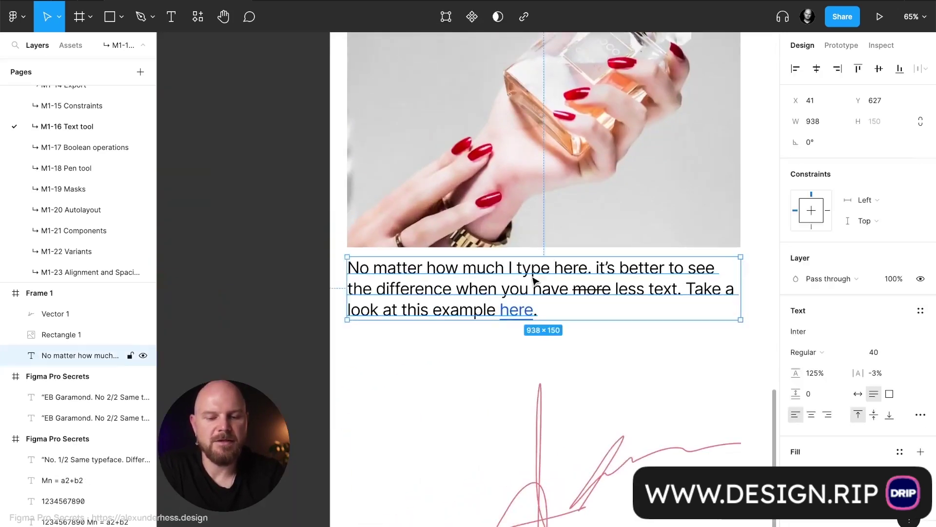
scroll(535, 281, right, 2)
scroll(535, 281, down, 1)
double_click(415, 285)
double_click(409, 285)
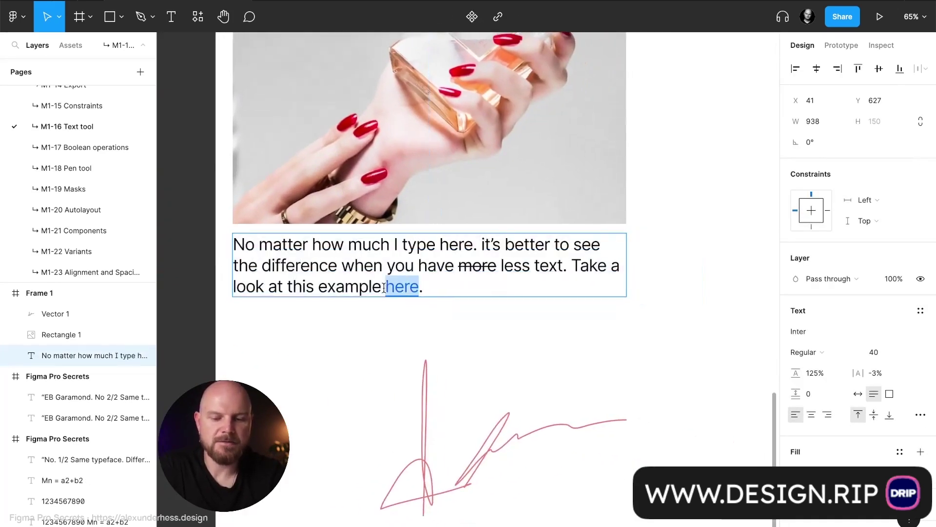
key(BackSpace)
text(here)
key(Escape)
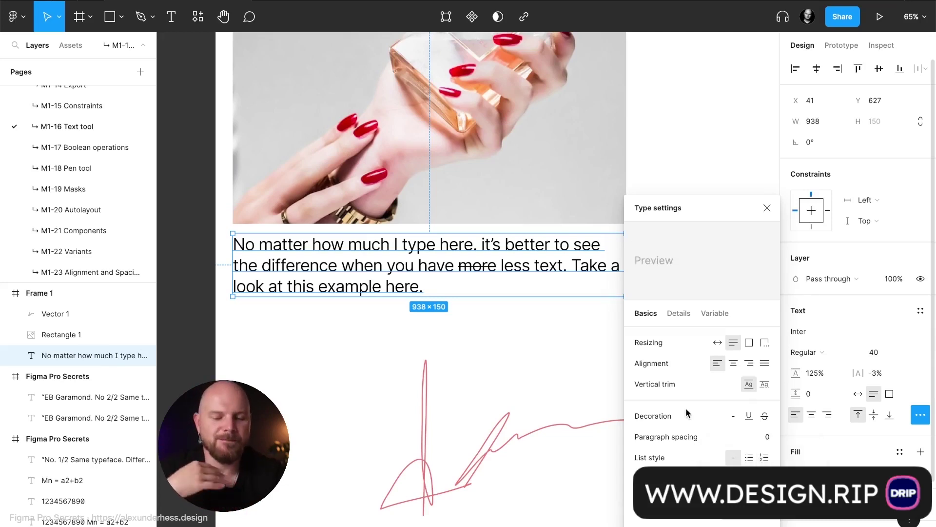
- Try the uppercase, as typed and lowercase options on the paragraph, ending with its letter case set to Title case
click(702, 479)
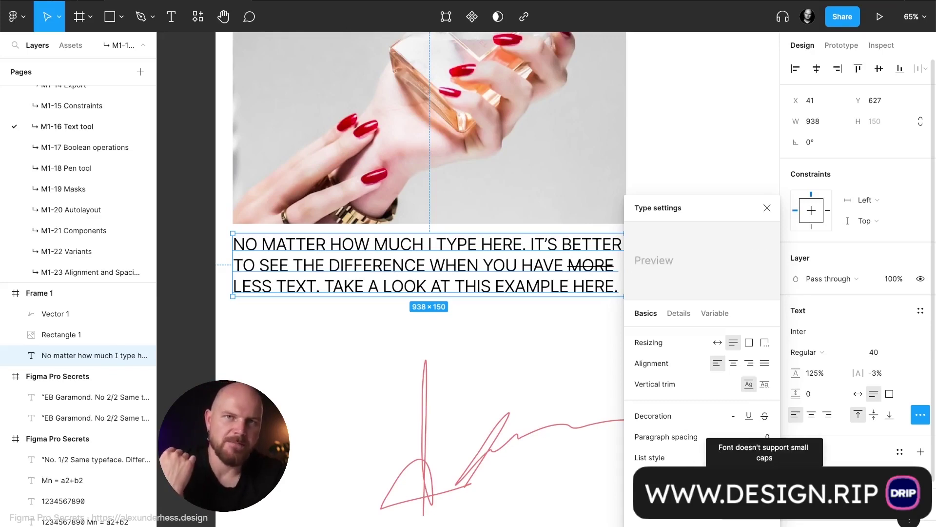
click(702, 479)
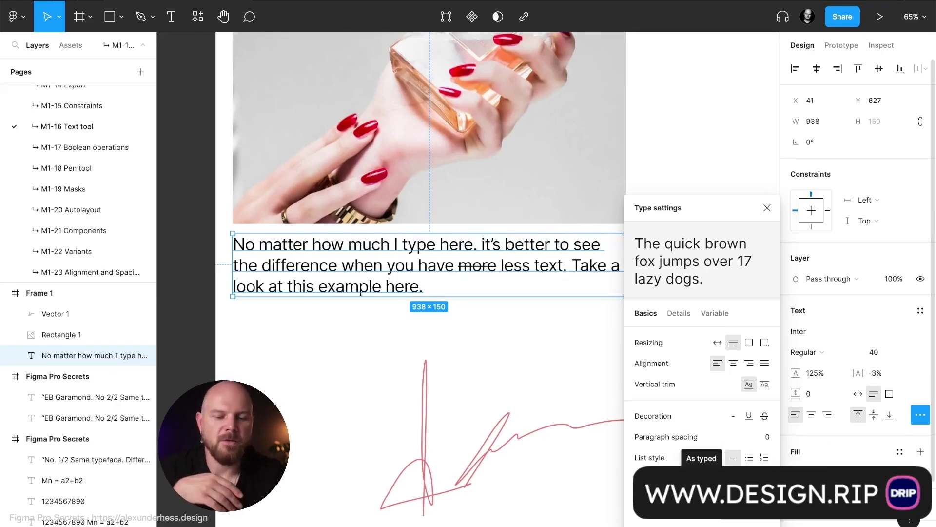
click(717, 478)
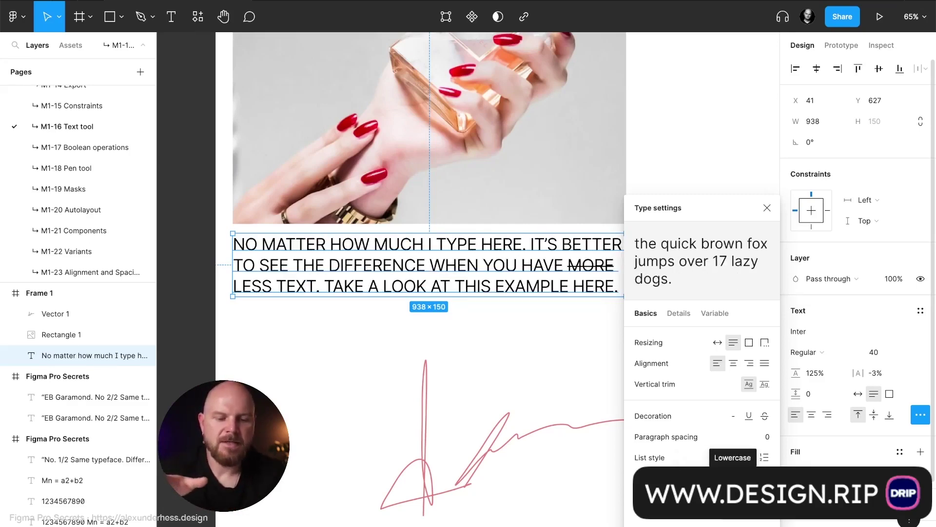
click(732, 479)
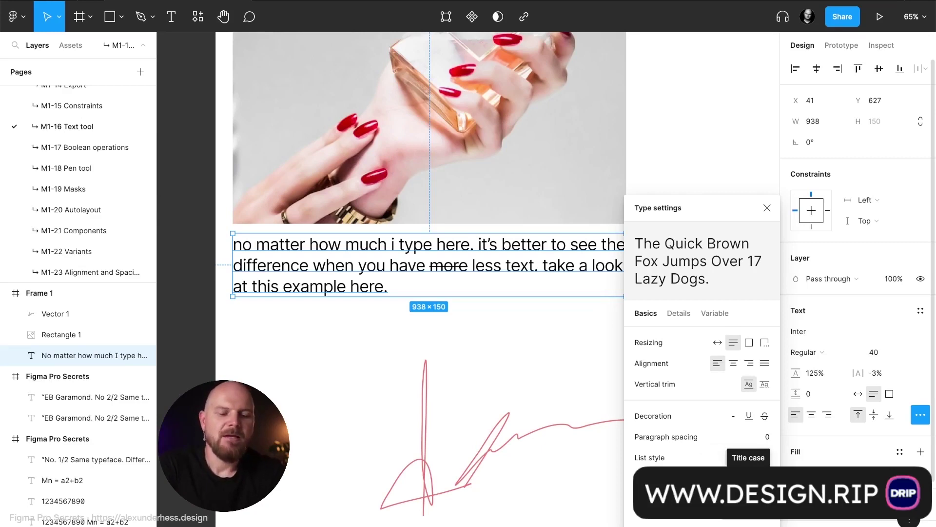
click(748, 480)
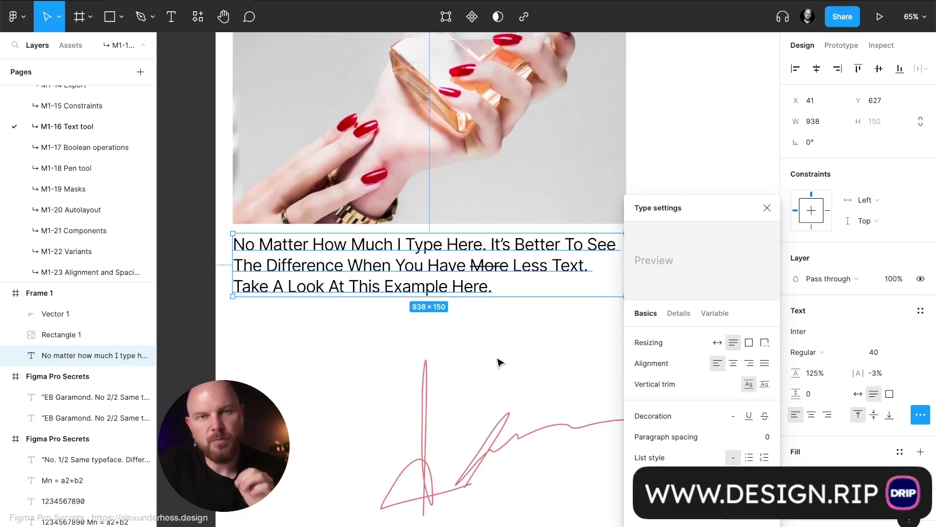
- Delete the red signature vector and the perfume photo rectangle from Frame 1
scroll(500, 362, right, 5)
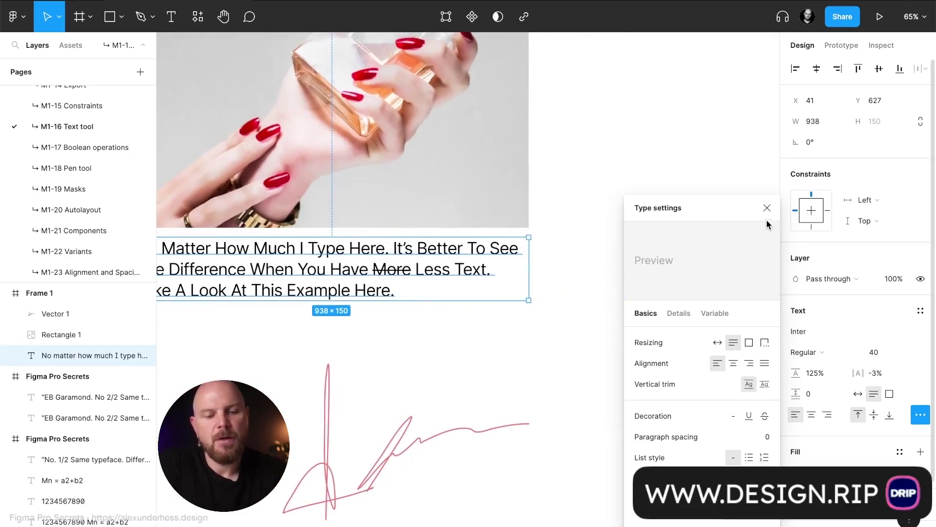
click(395, 444)
key(Delete)
click(433, 96)
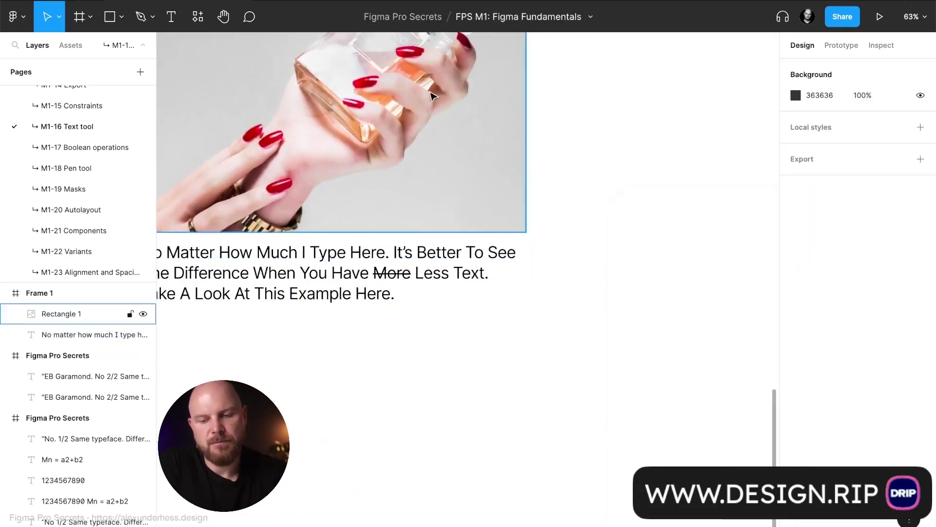
scroll(433, 96, down, 5)
scroll(433, 96, up, 2)
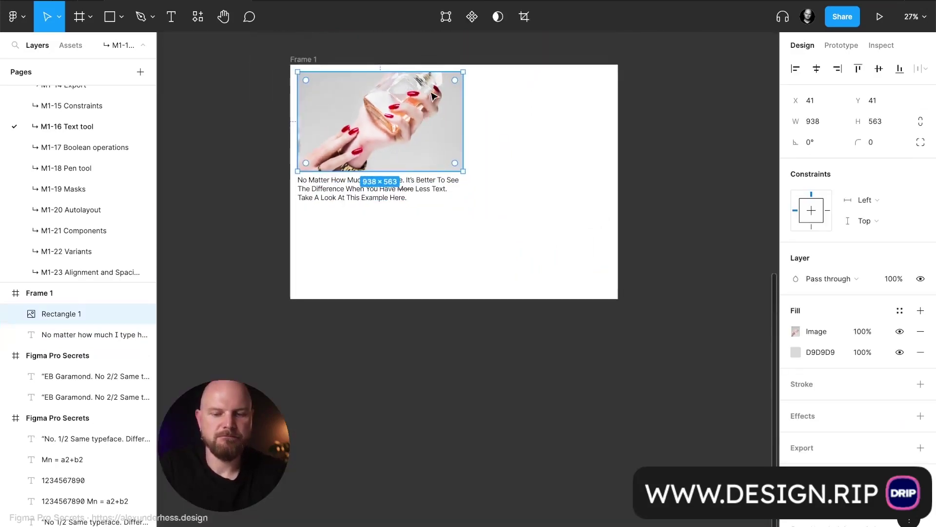
key(Delete)
- Center-align the remaining paragraph text and move it to the upper middle of the frame, at X 459, Y 214
click(360, 230)
key(ctrl+alt+t)
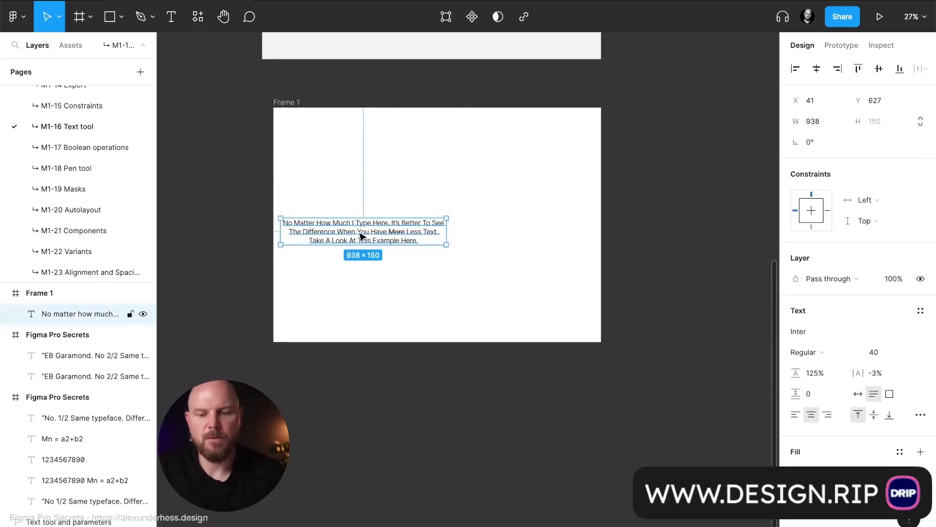
drag(358, 233, 429, 167)
scroll(429, 167, up, 5)
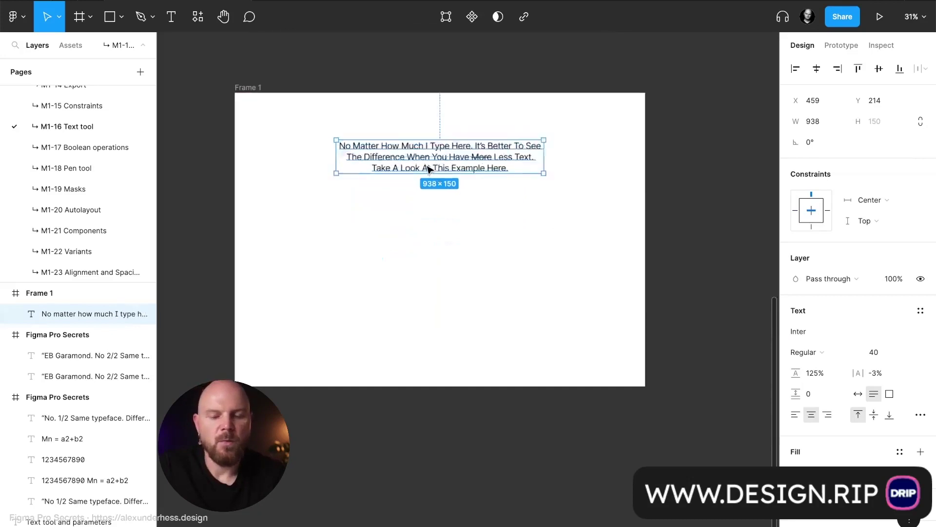
- Delete the struck-through word "More" from the centered paragraph in Frame 1
double_click(429, 168)
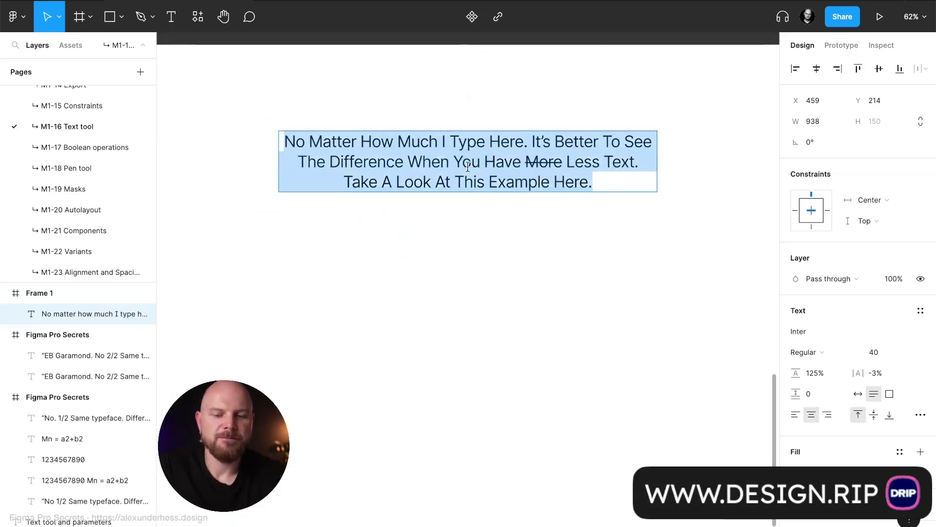
double_click(575, 162)
drag(565, 162, 525, 163)
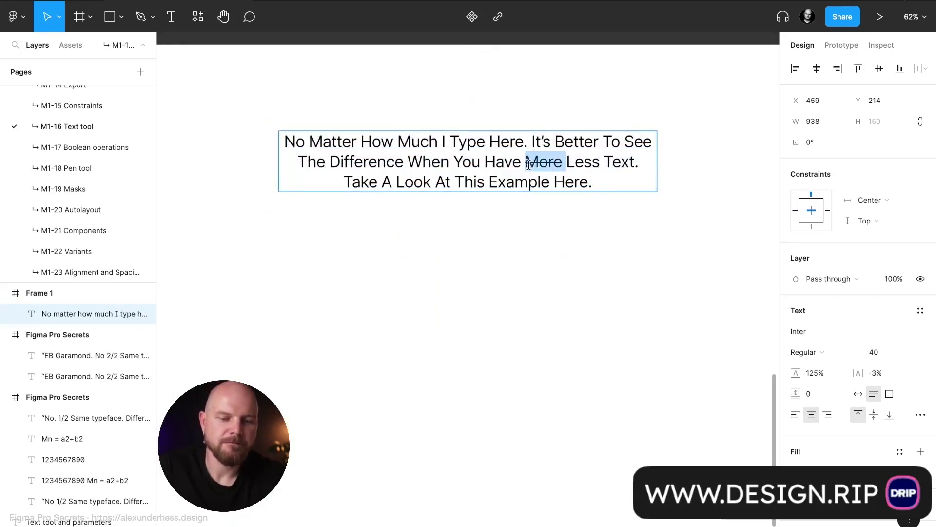
key(BackSpace)
key(Escape)
click(447, 393)
click(493, 162)
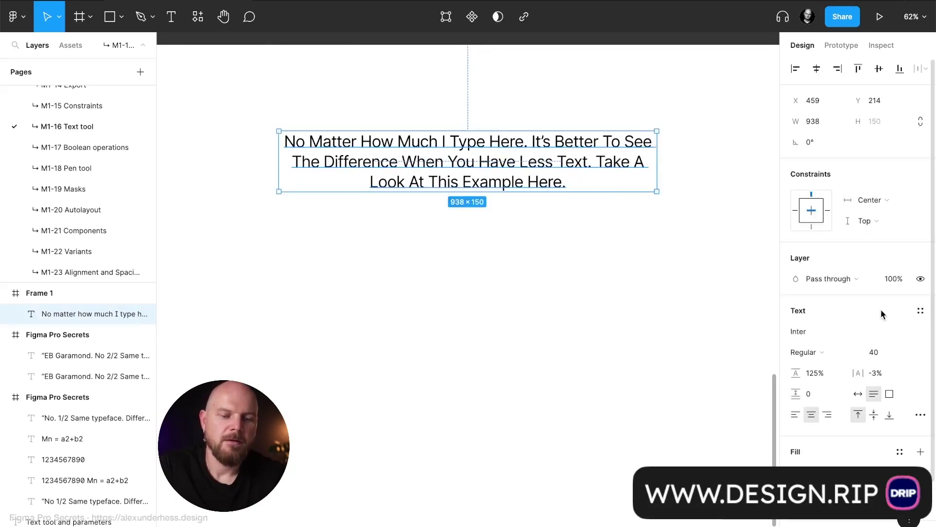
- Remove the closing sentence "Take A Look At This Example Here." and the period after "Less Text"
double_click(612, 146)
drag(597, 161, 631, 194)
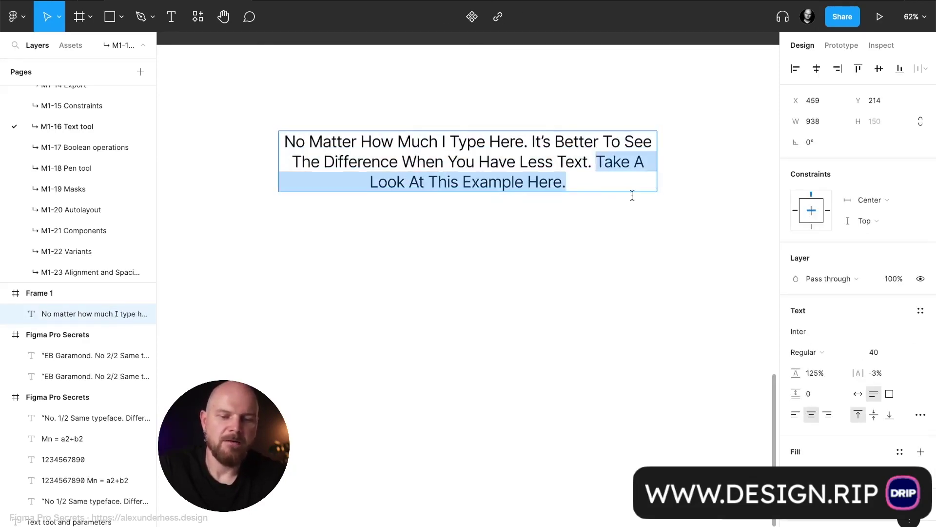
key(BackSpace)
key(BackSpace)
key(BackSpace)
key(Escape)
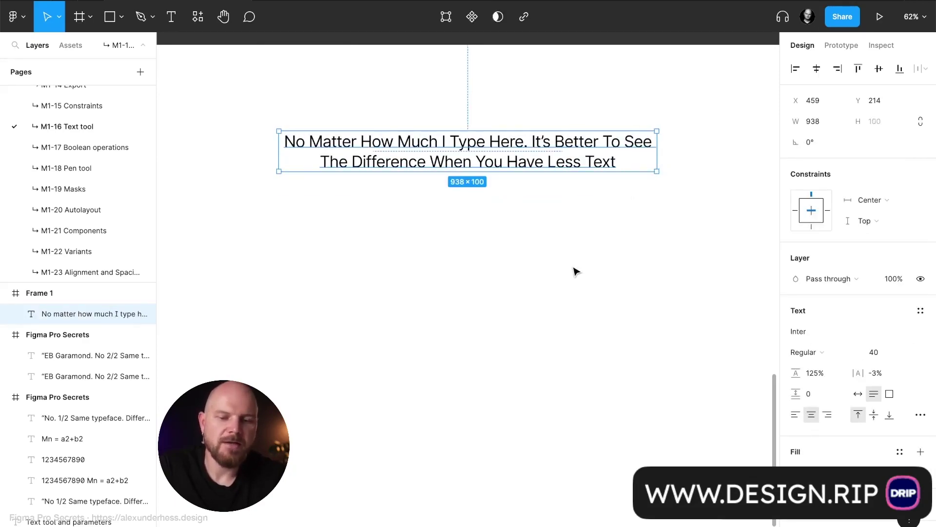
- Set the text's weight to Bold and its font family to Montserrat
click(843, 352)
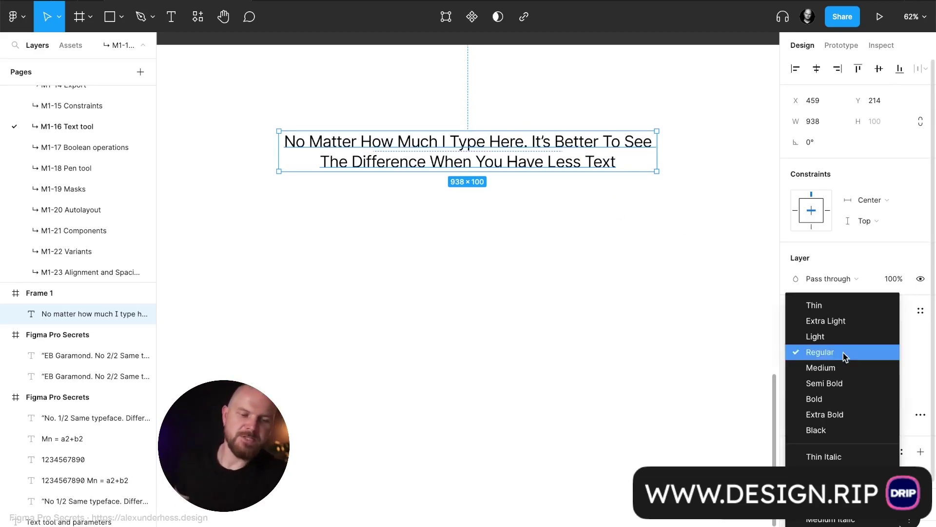
click(843, 399)
click(849, 332)
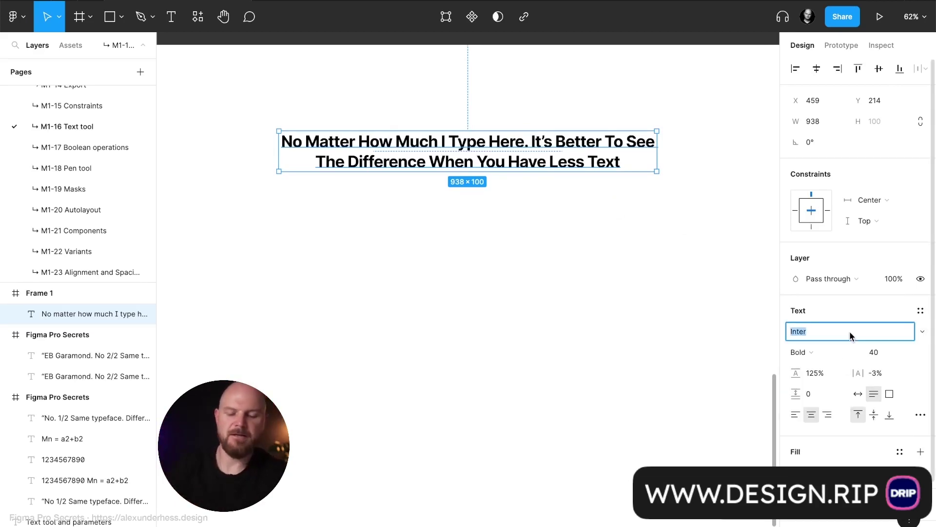
text(Montserrat)
key(Return)
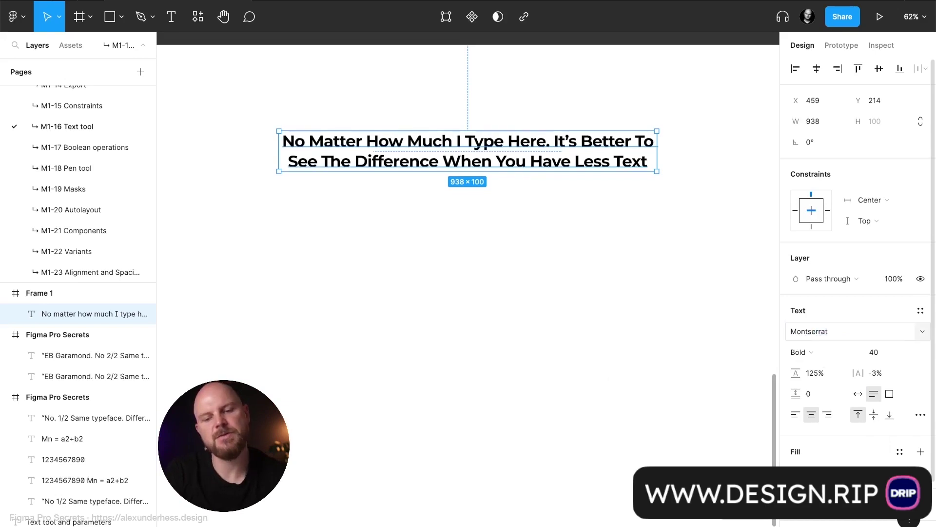
- Widen the text box symmetrically about its center to a width of 1060
drag(657, 149, 681, 149)
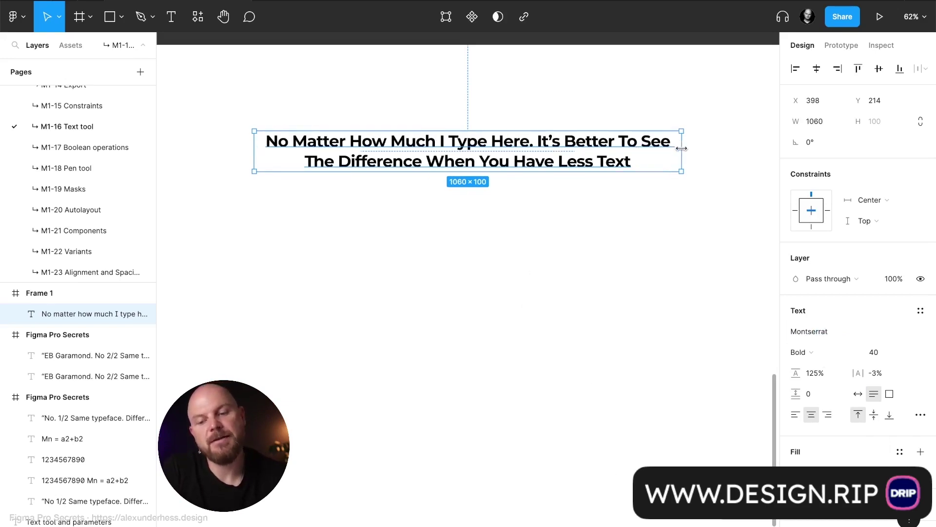
click(583, 322)
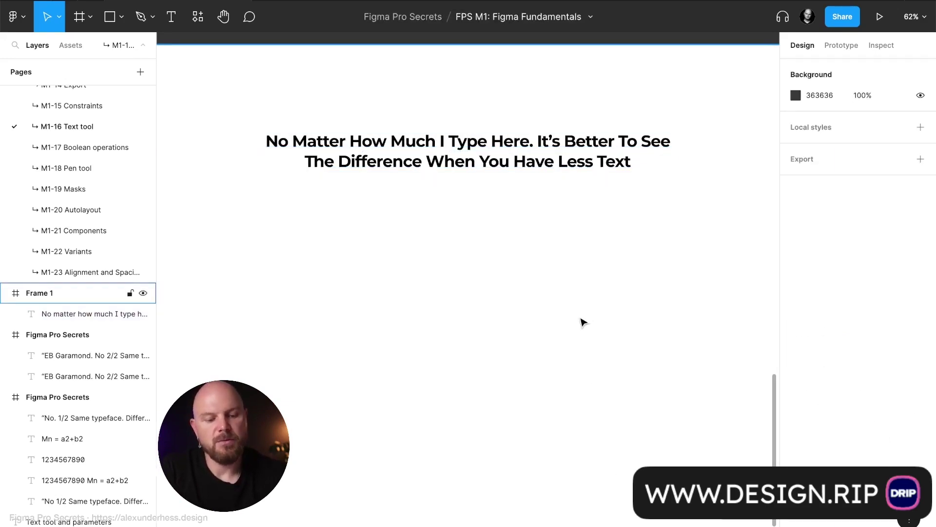
key(ctrl+backslash)
scroll(525, 310, down, 2)
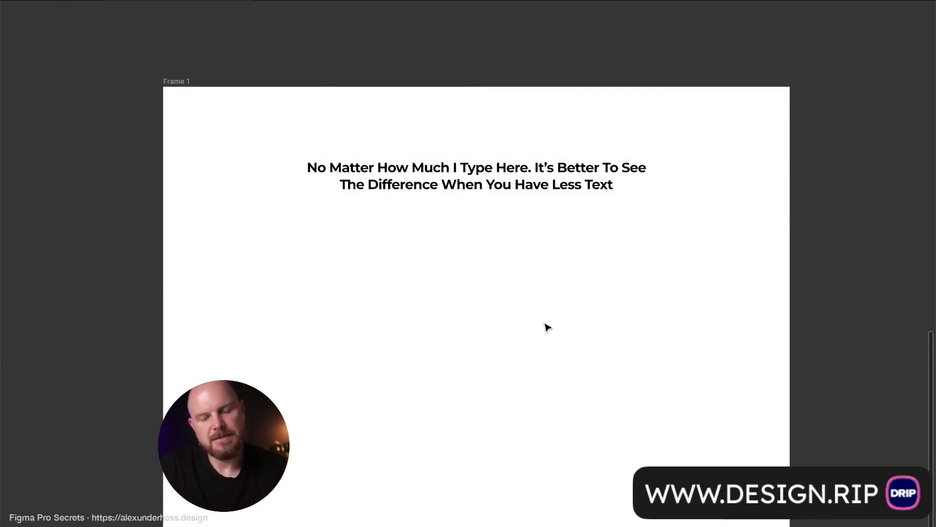
- Set the text's font size to 64 and its weight to Medium
click(531, 184)
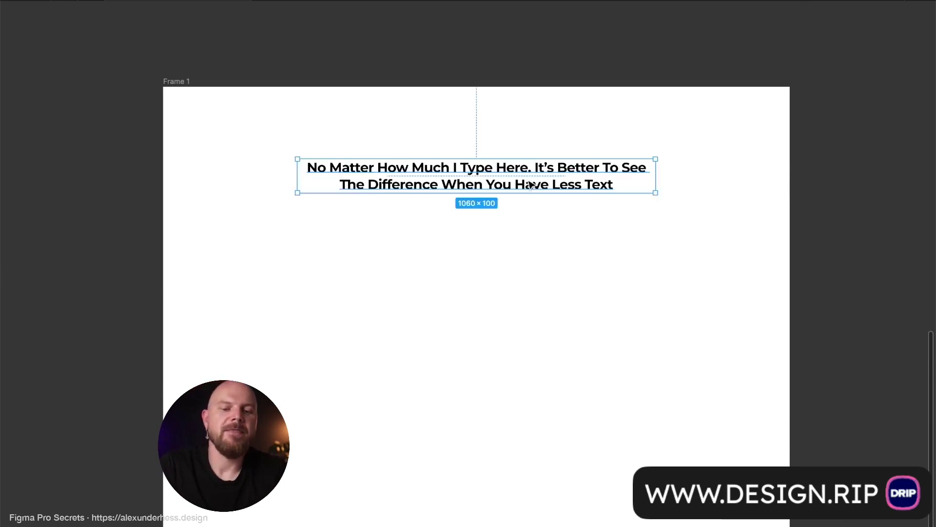
key(ctrl+backslash)
click(894, 358)
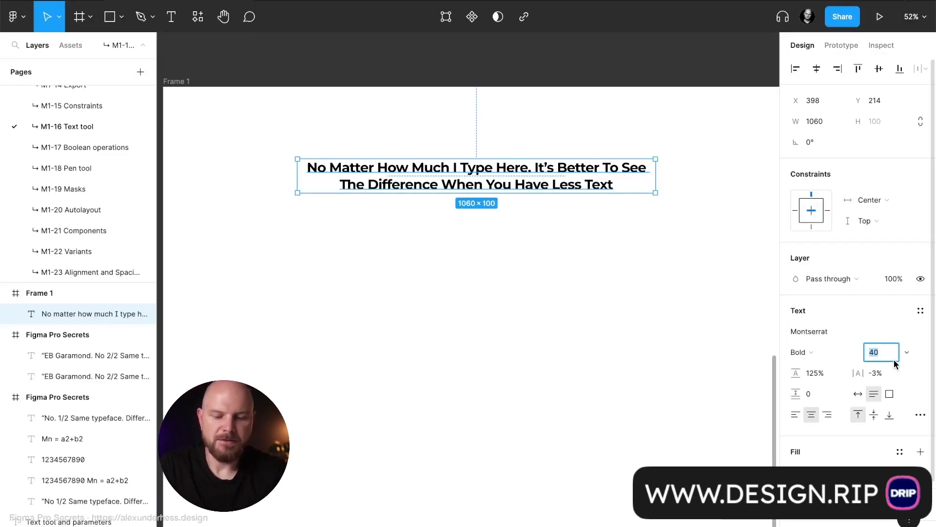
text(64)
key(Return)
click(846, 352)
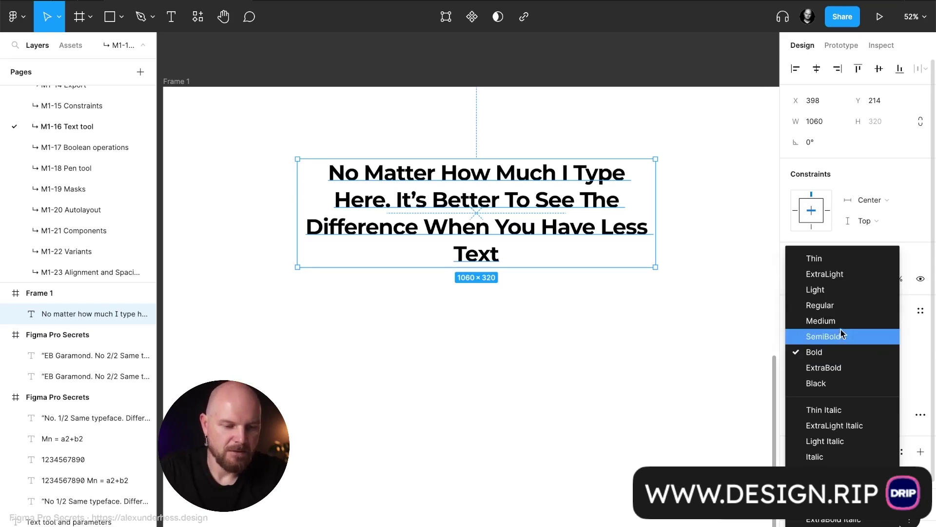
click(841, 321)
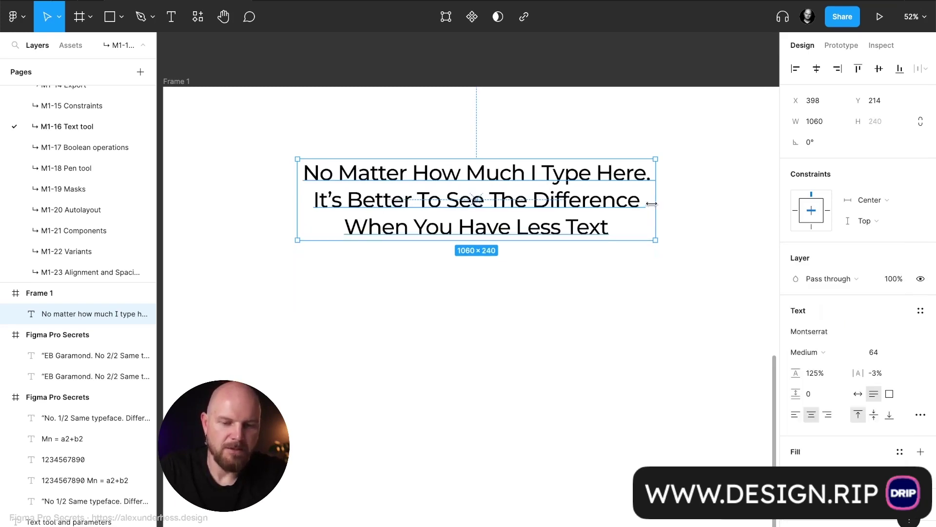
click(718, 205)
key(ctrl+z)
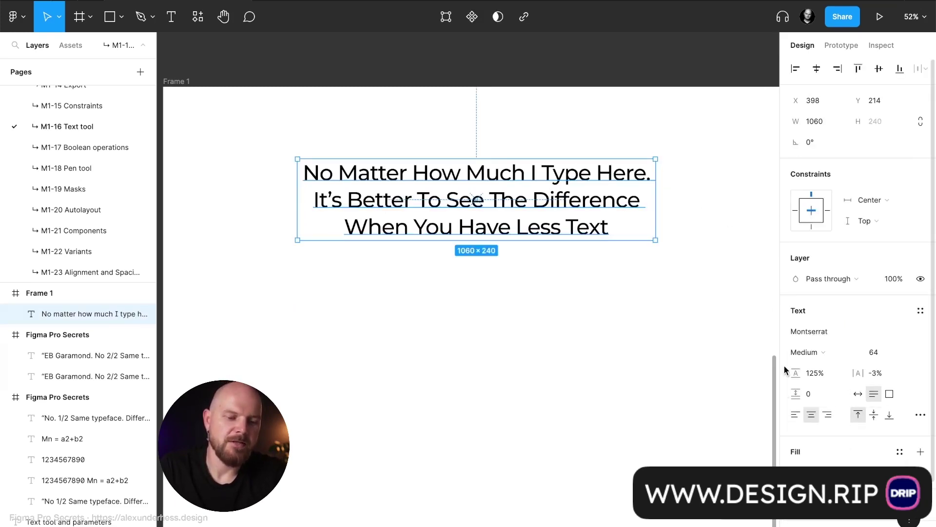
- Color the words "The Difference When You Have Less Text" red, leaving the rest of the text black
double_click(588, 210)
drag(490, 200, 620, 249)
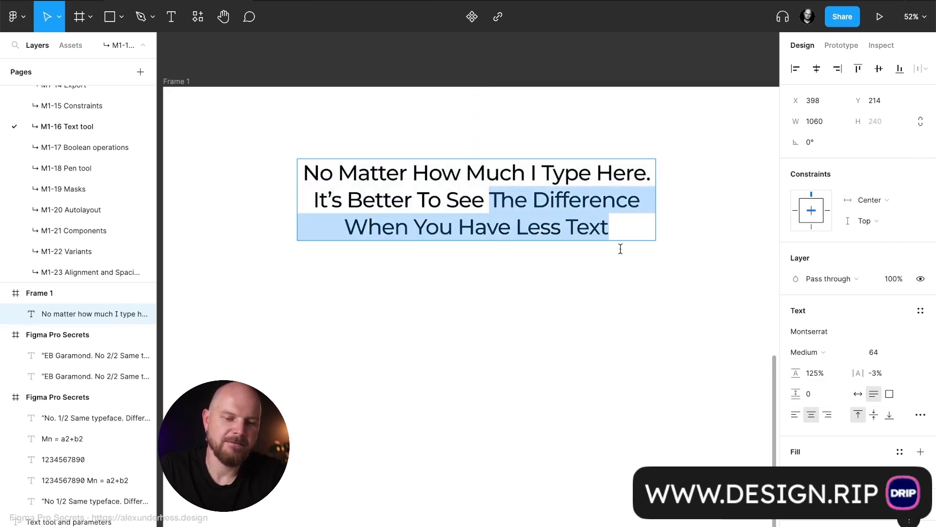
click(798, 472)
drag(747, 276, 765, 291)
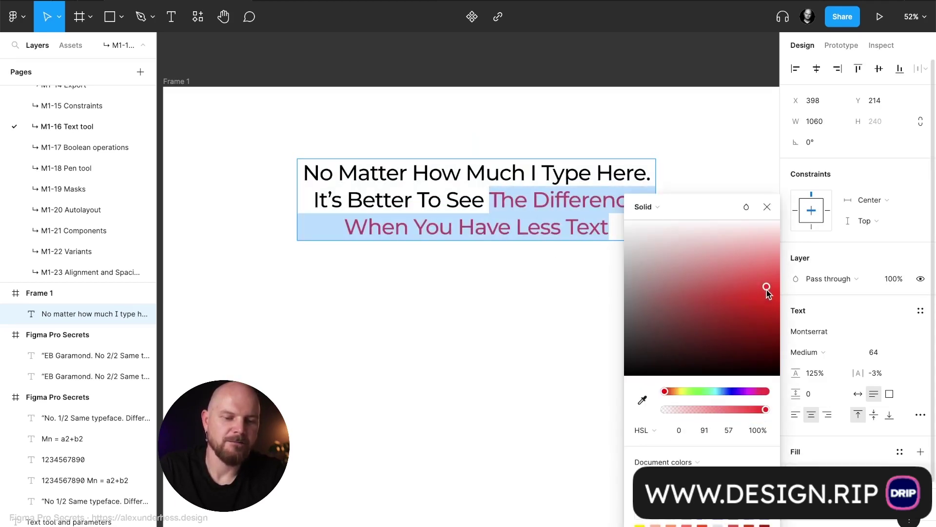
click(767, 206)
click(724, 196)
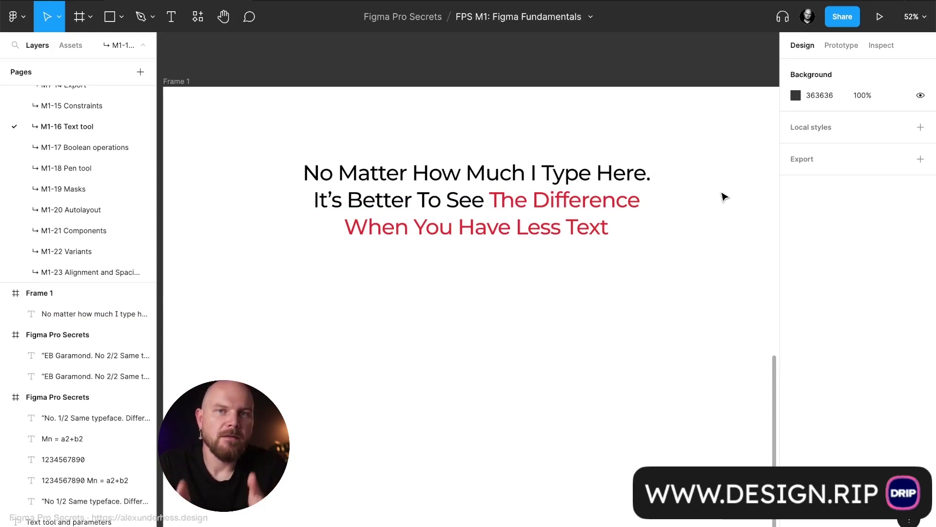
- Try the small caps and forced small caps letter cases on the whole text
click(551, 209)
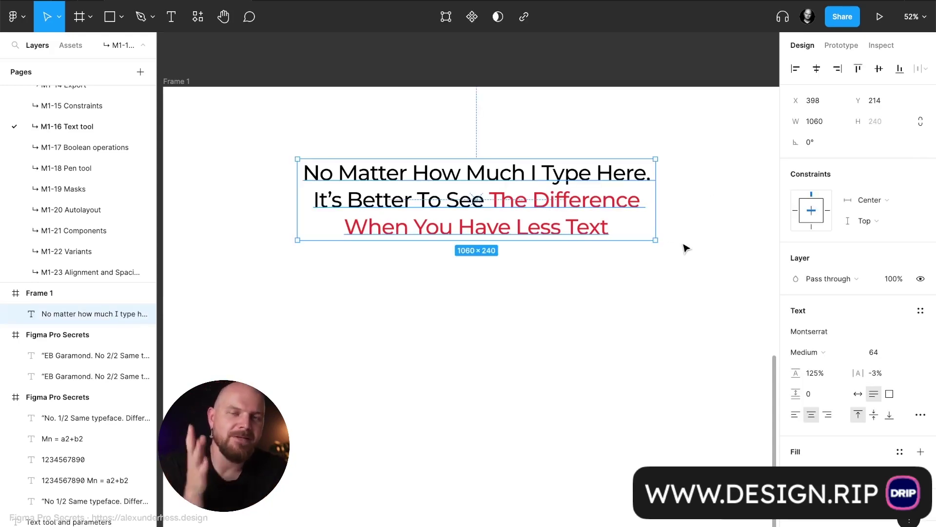
click(920, 415)
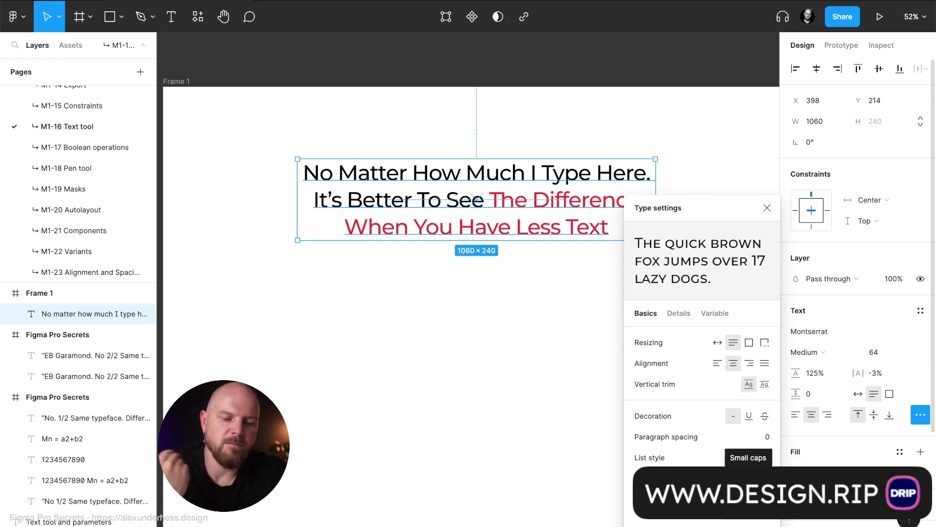
click(749, 478)
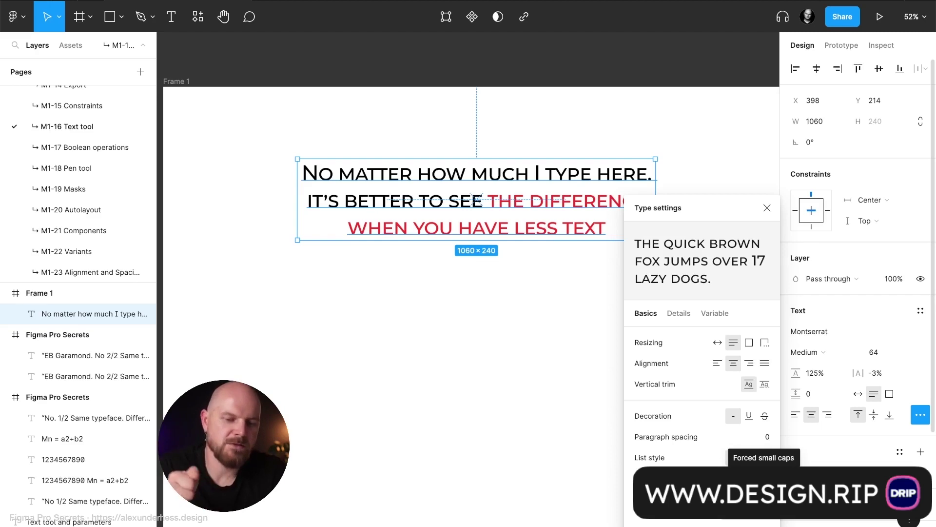
click(764, 478)
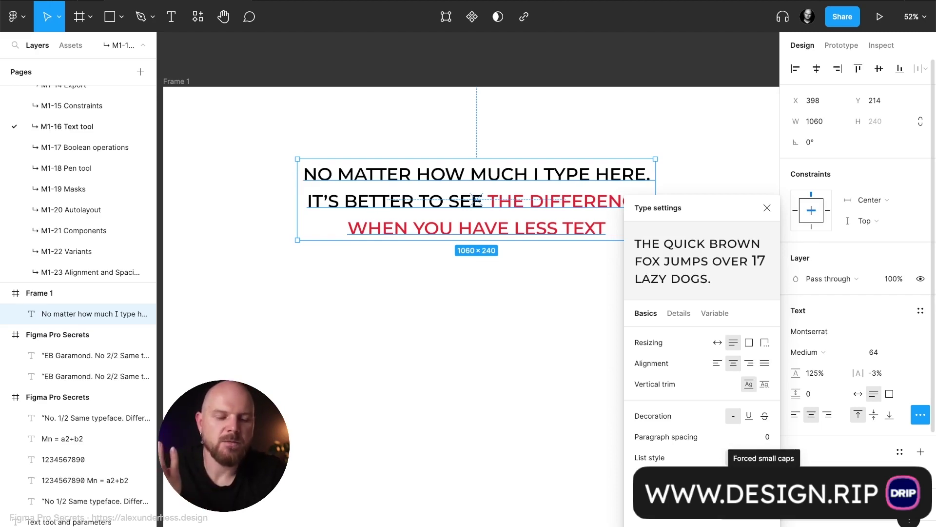
click(748, 478)
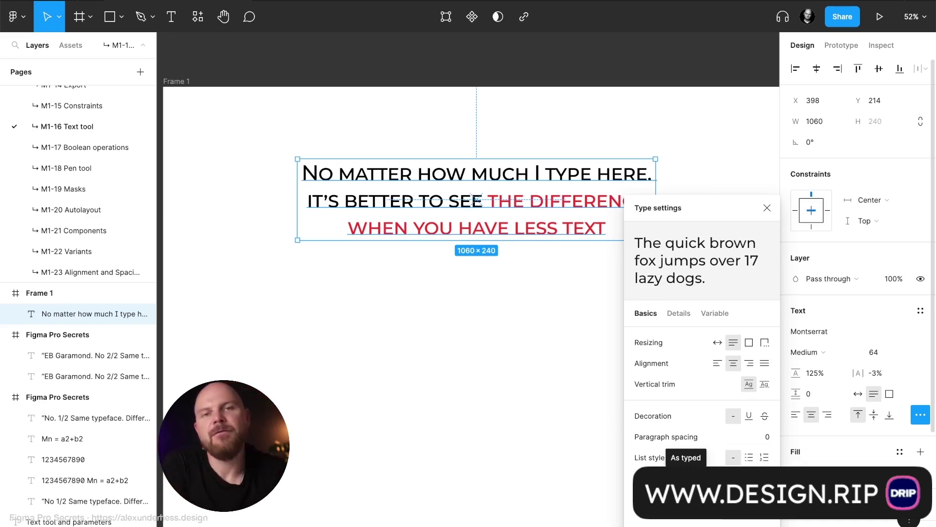
- Try the uppercase, lowercase and title case options on the text, ending with its letter case set to As typed
click(686, 478)
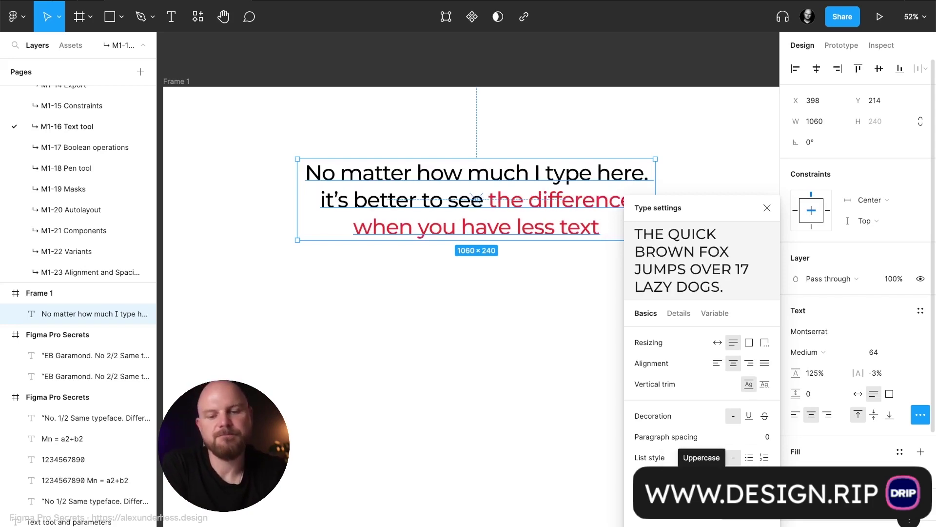
click(701, 478)
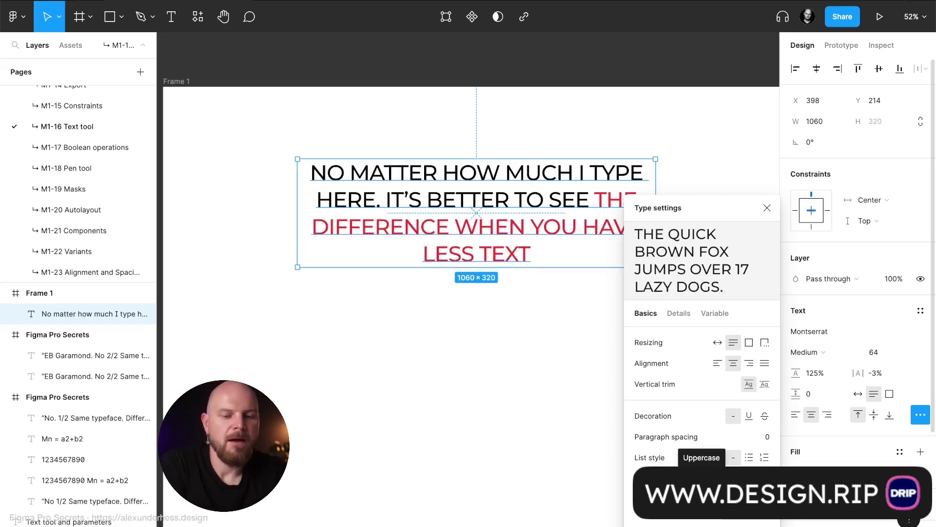
click(717, 478)
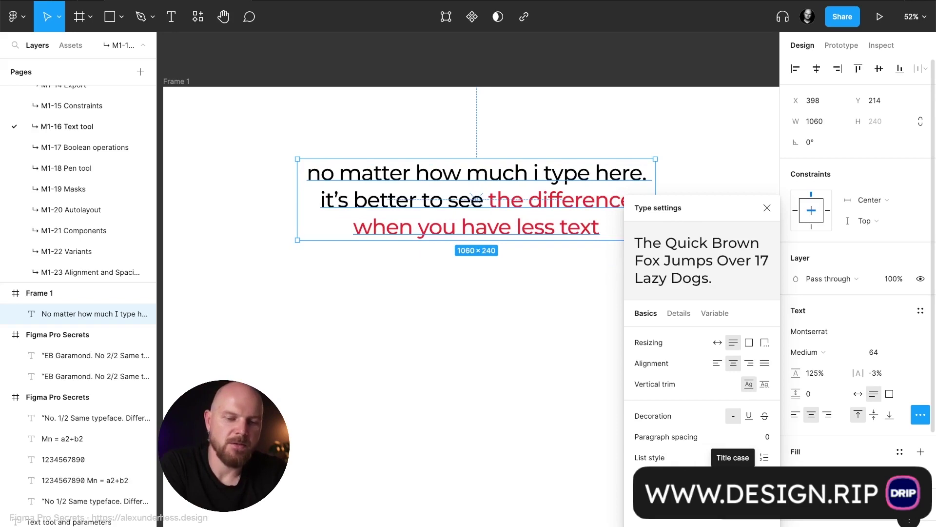
click(732, 478)
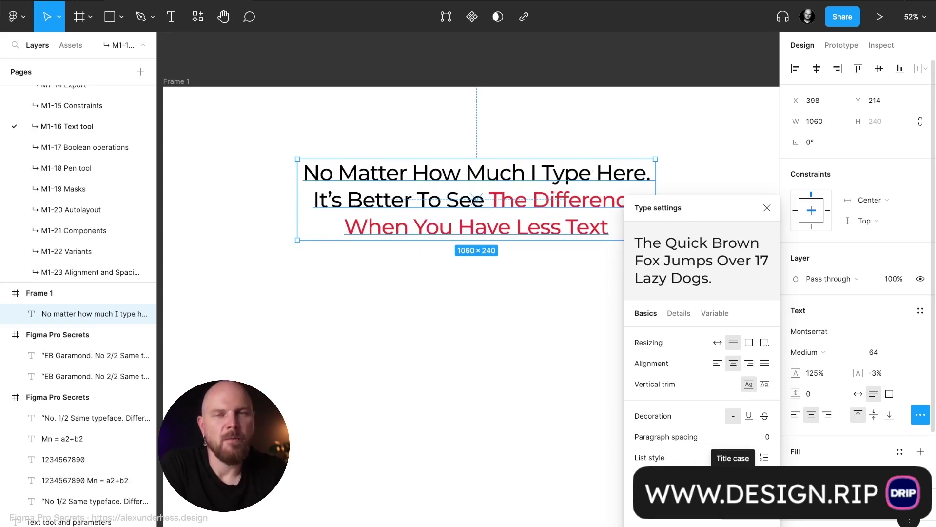
click(686, 478)
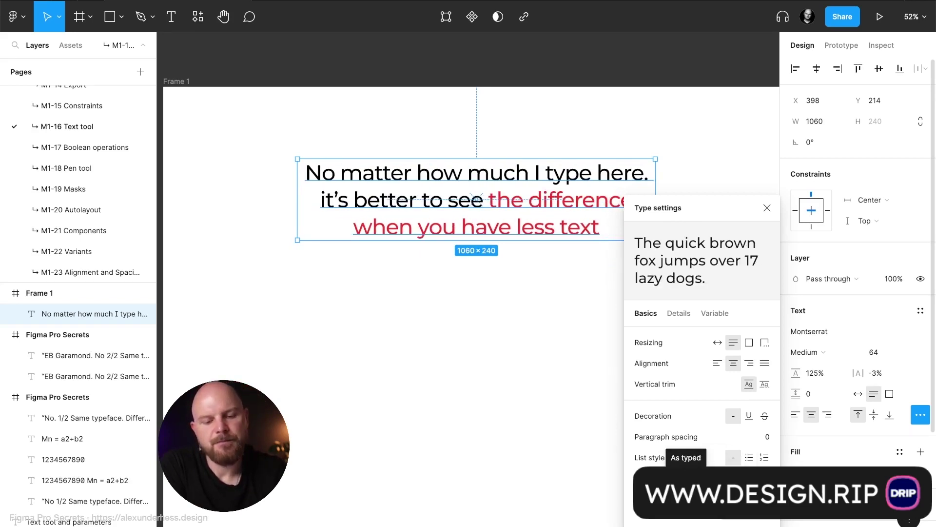
click(701, 478)
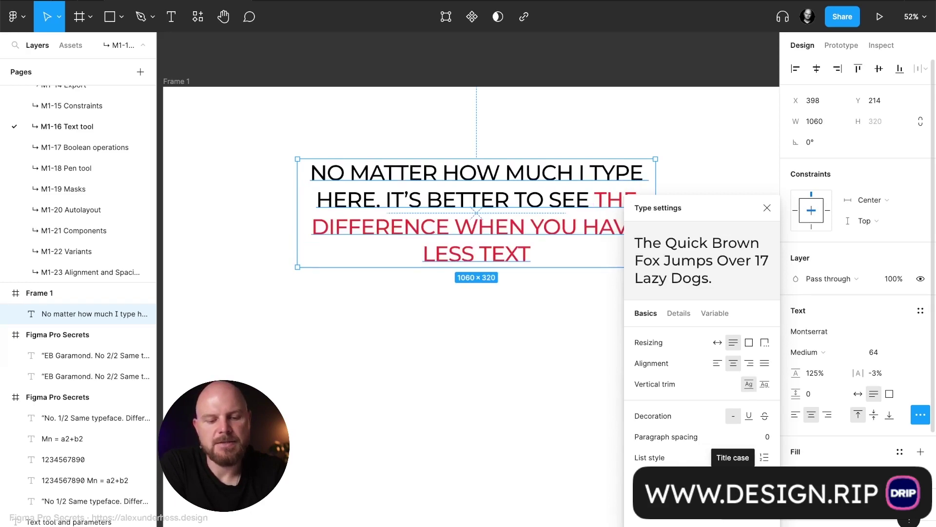
click(733, 477)
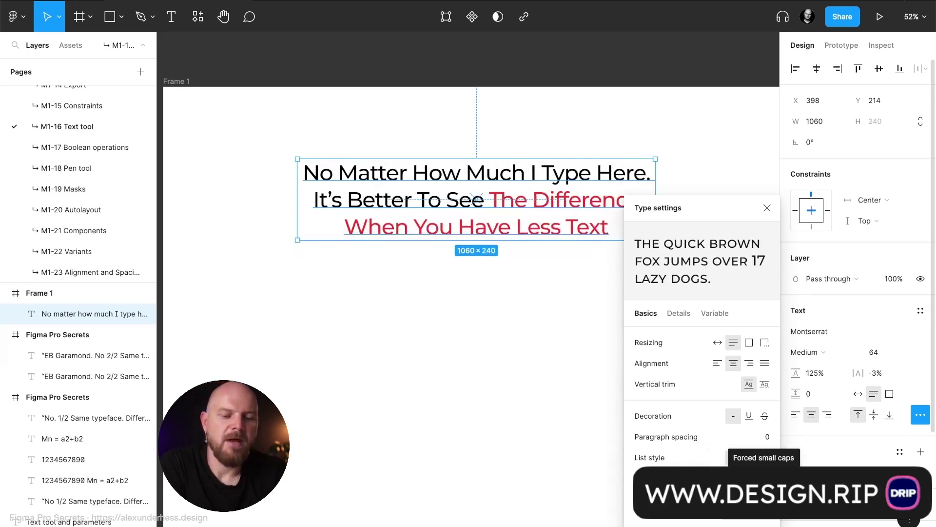
click(686, 478)
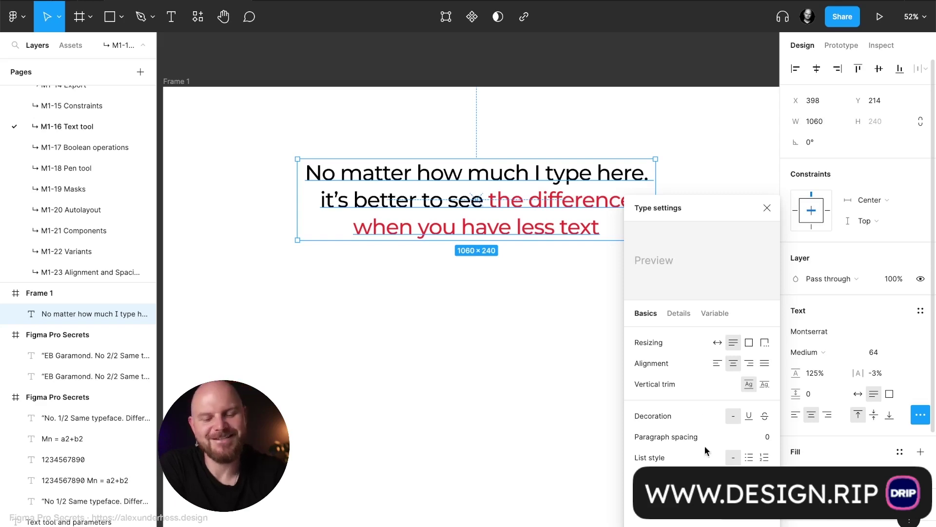
- Look through the detailed type settings for hanging lists, paragraph indent, letter case and numbers, and close the settings
click(683, 313)
scroll(696, 360, down, 5)
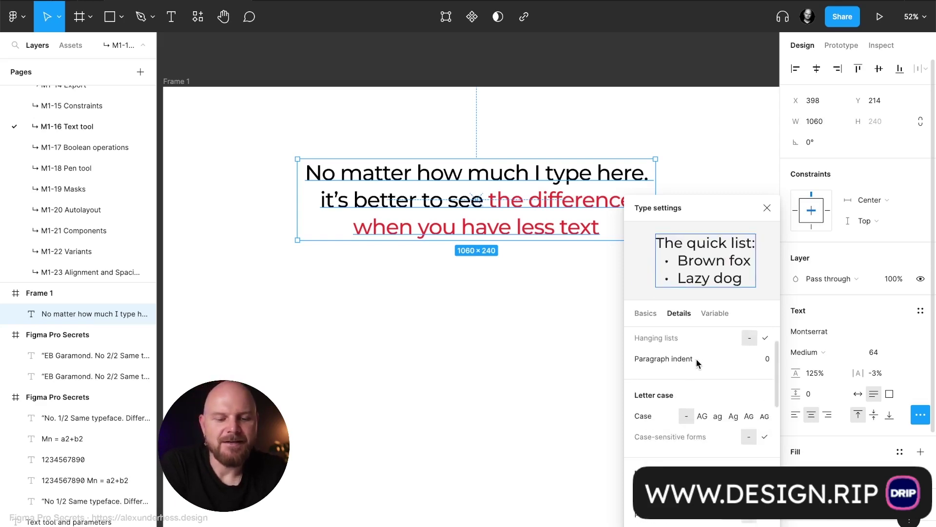
scroll(696, 360, down, 4)
scroll(696, 360, down, 5)
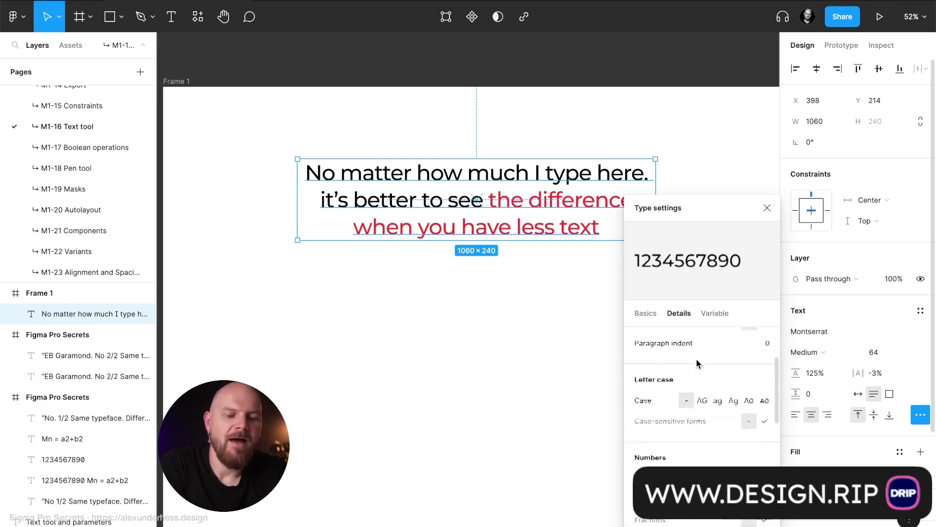
click(767, 208)
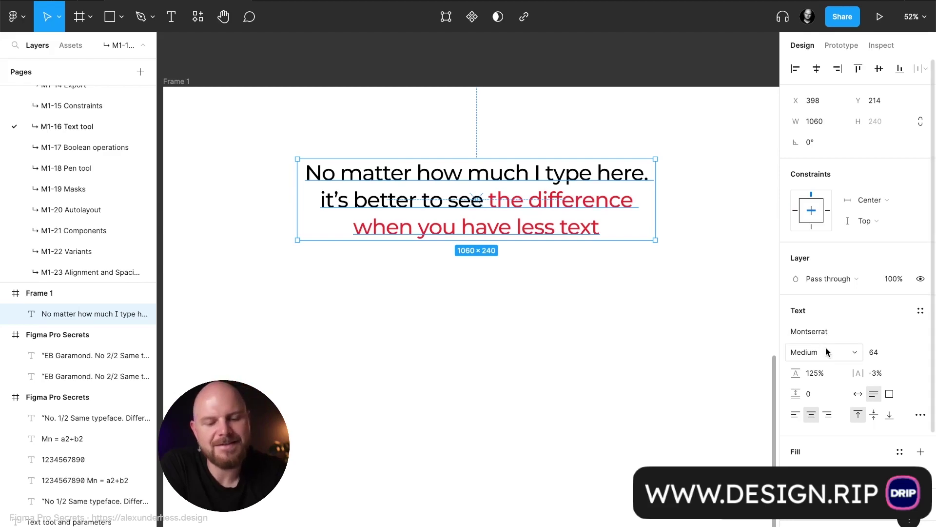
- Replace the mixed fill with solid black on the whole text and change its font to Inter
click(921, 451)
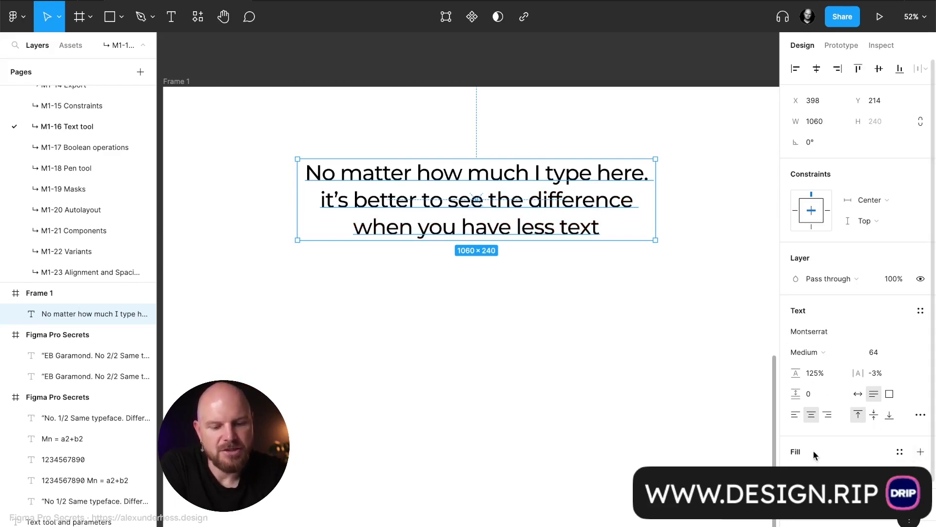
click(819, 469)
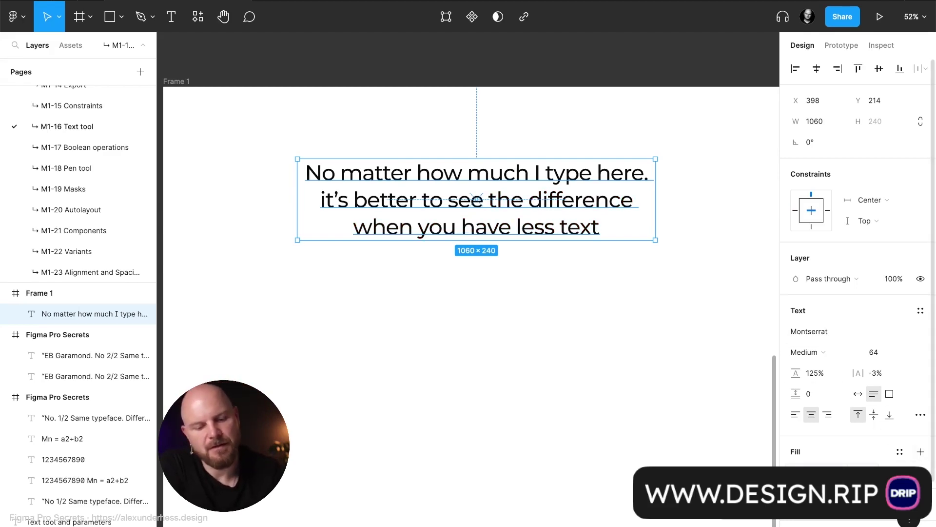
click(870, 336)
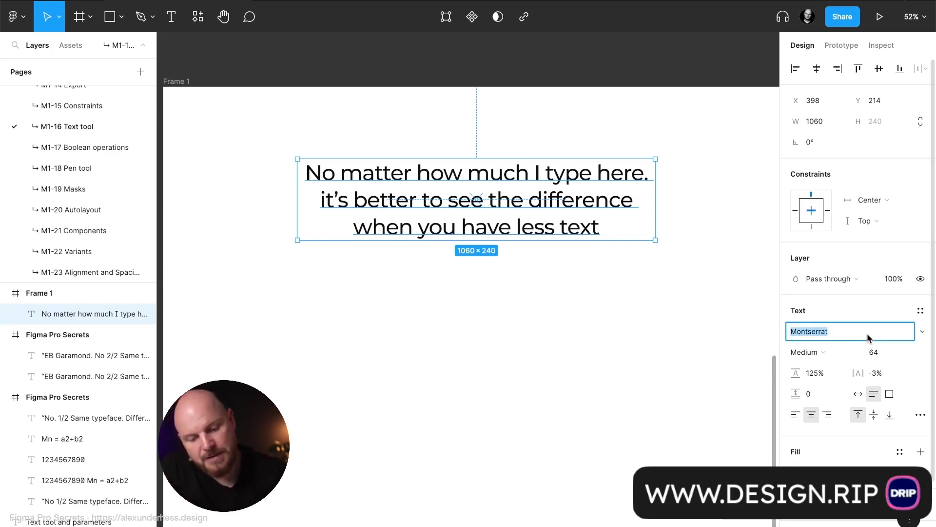
text(Inter)
key(Return)
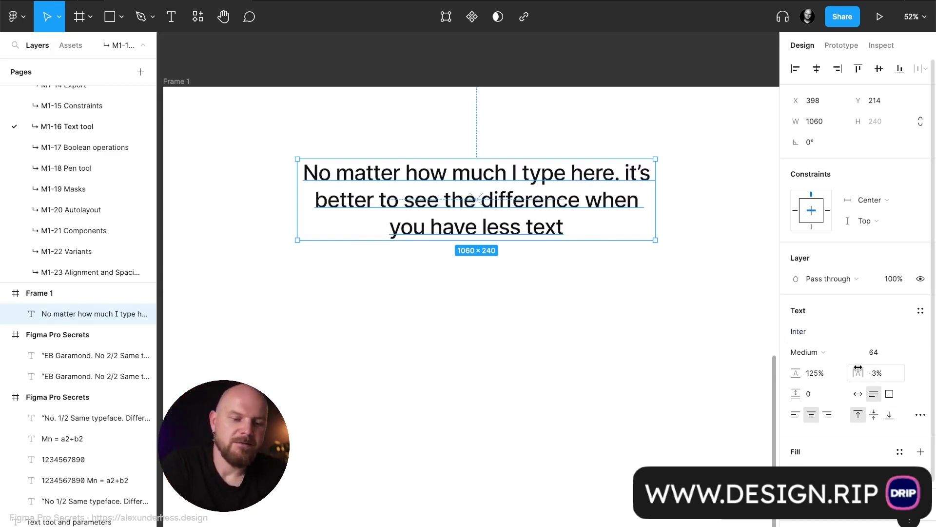
- Align the text to the left and set its font weight to Regular
key(ctrl+alt+l)
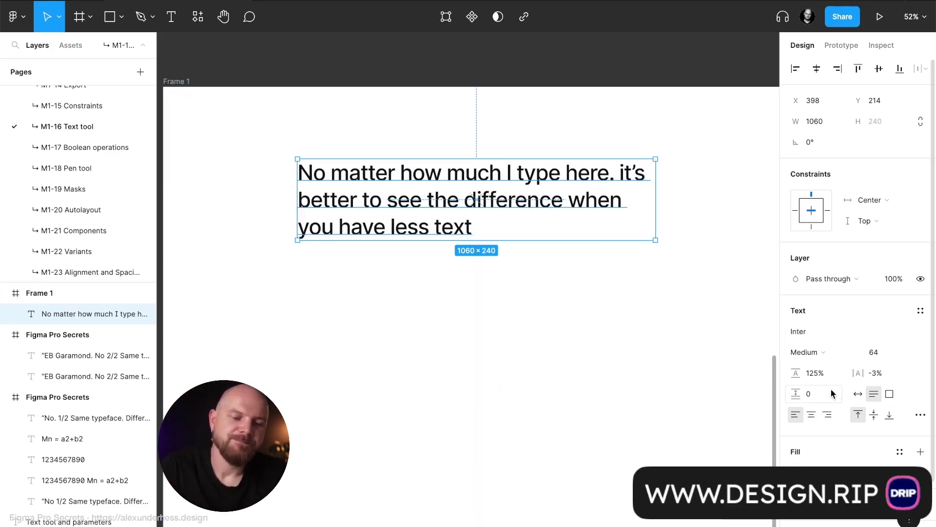
click(832, 351)
click(841, 333)
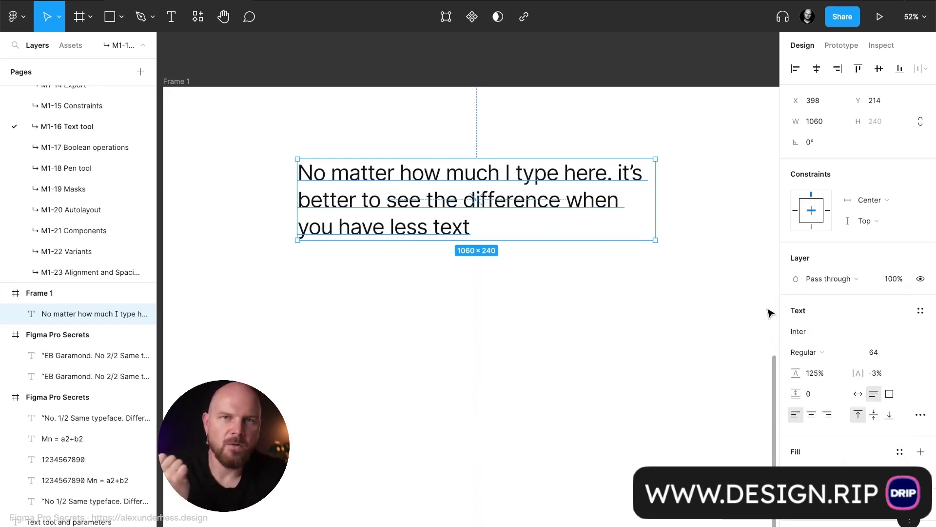
- Open the detailed type settings for the whole text and turn off hanging punctuation
click(921, 415)
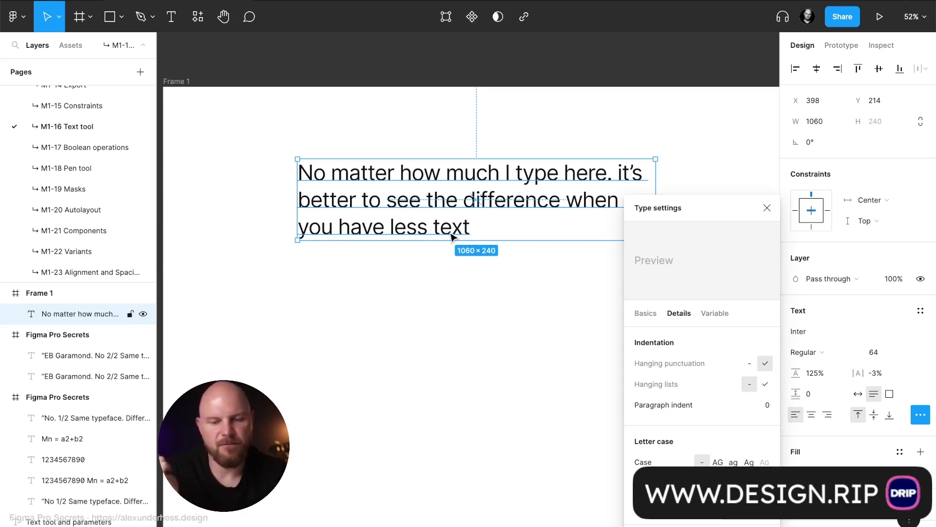
double_click(409, 204)
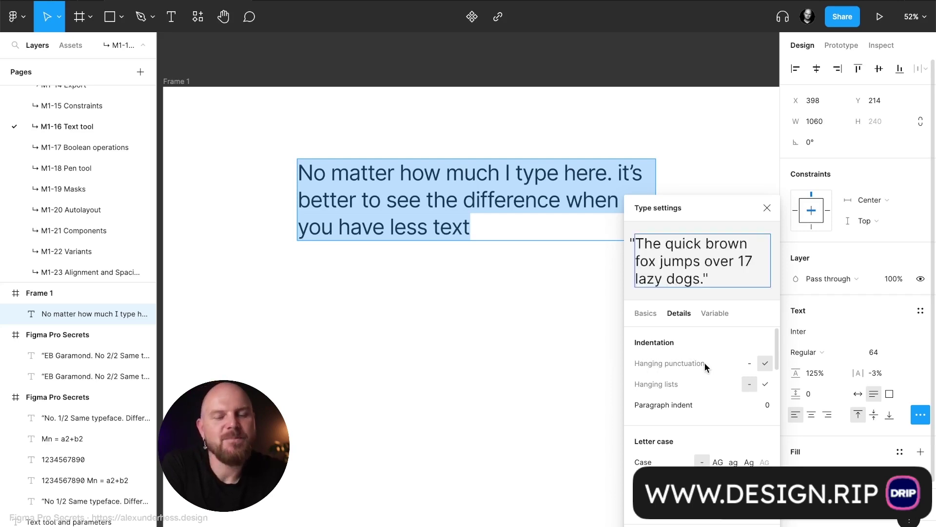
click(745, 368)
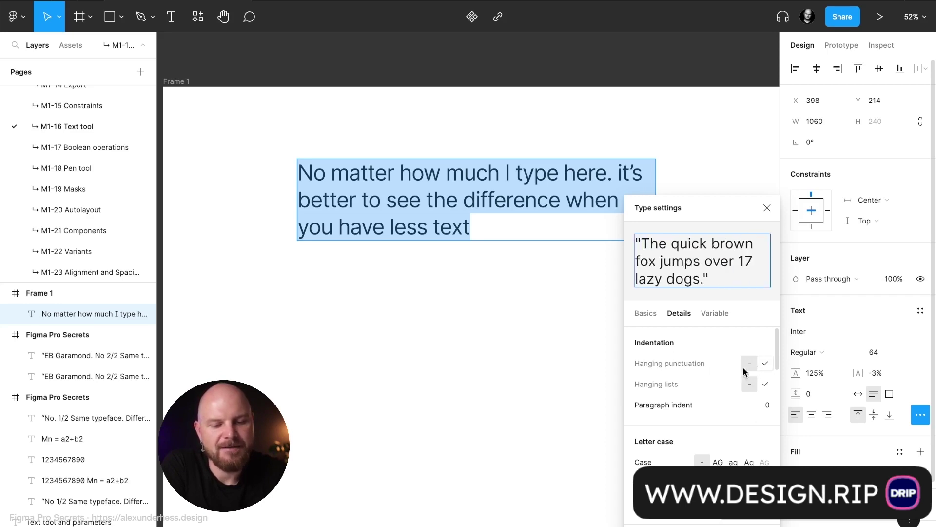
- Enclose the text in curly quotation marks, adding a period before the closing mark
double_click(397, 199)
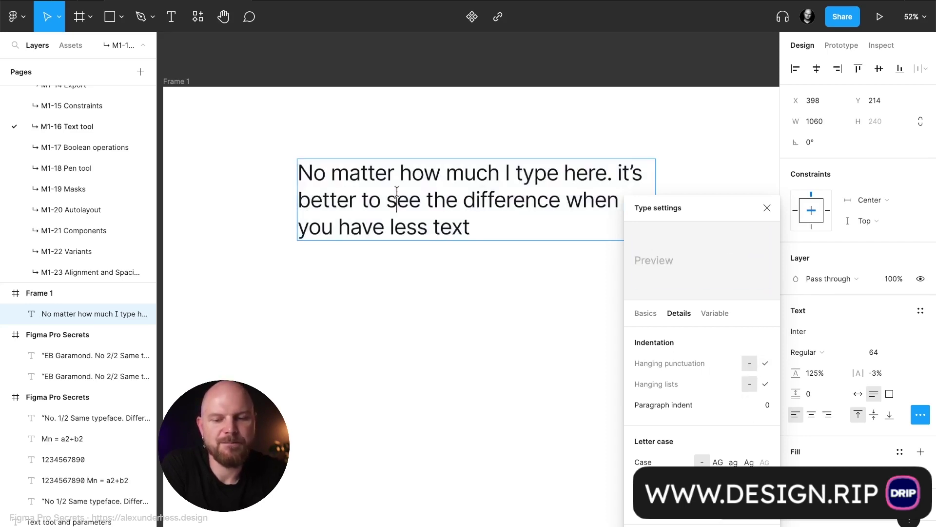
click(302, 175)
text(“)
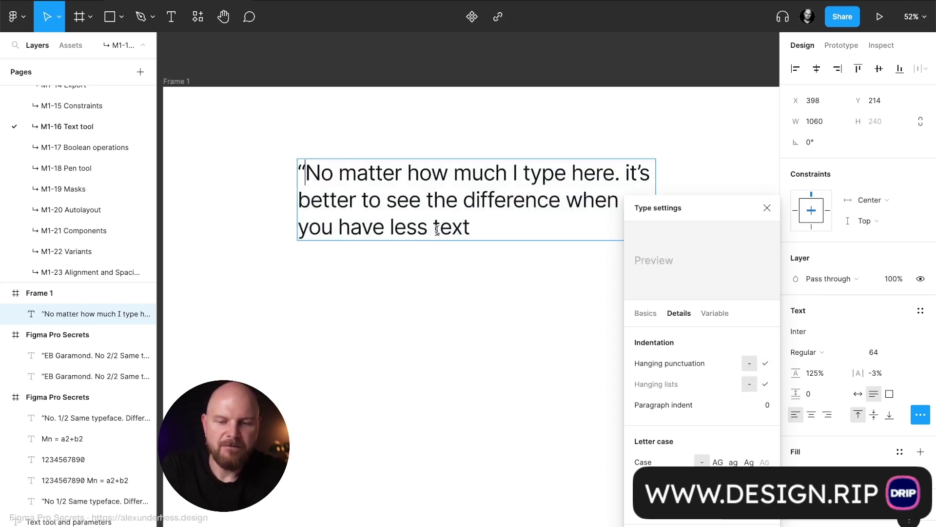
click(507, 225)
text(.”)
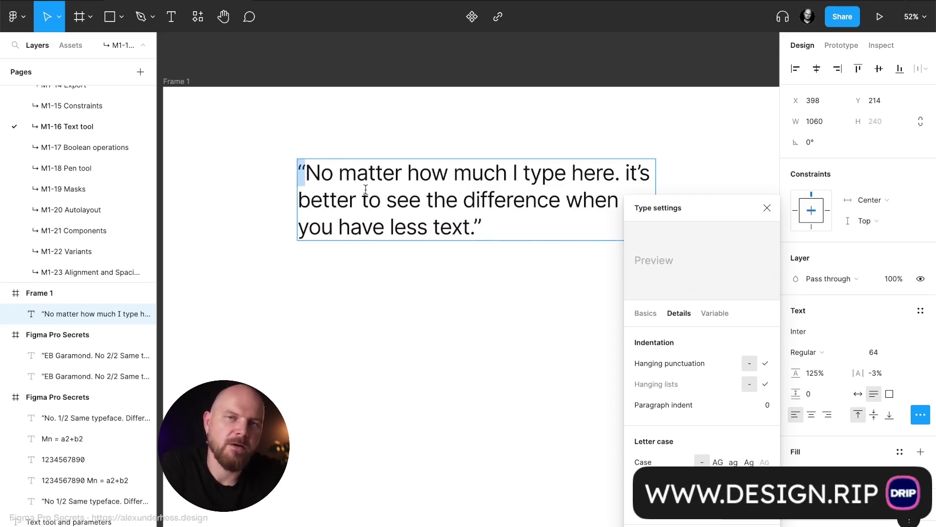
key(Escape)
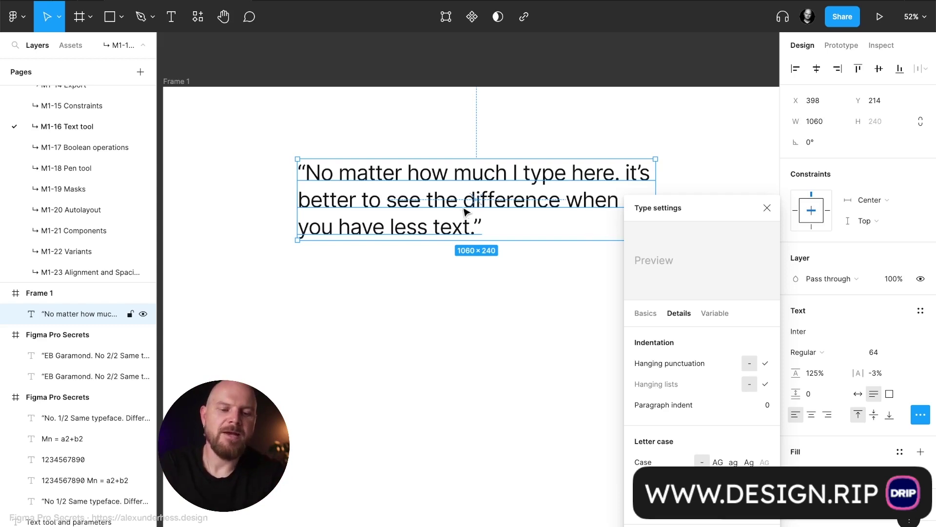
- Turn on hanging punctuation for the quoted text and deselect it
mouse_move(764, 367)
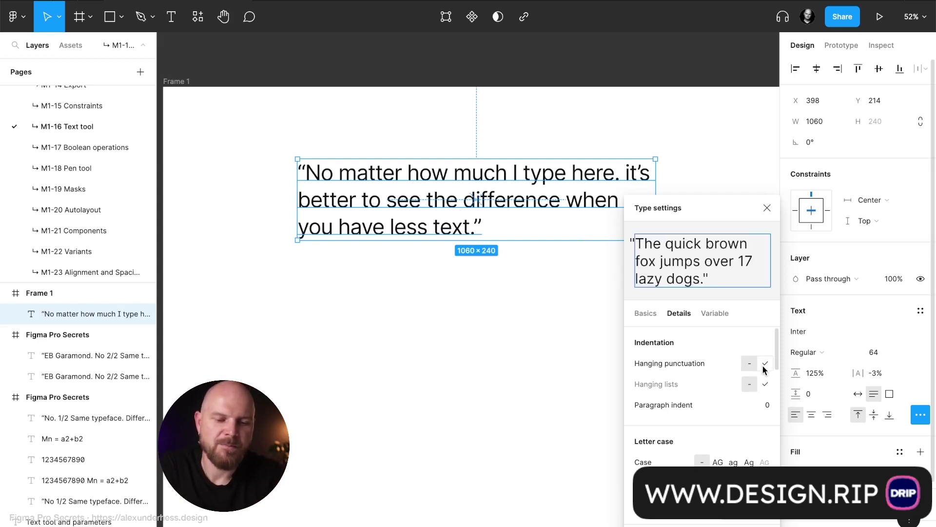
click(764, 365)
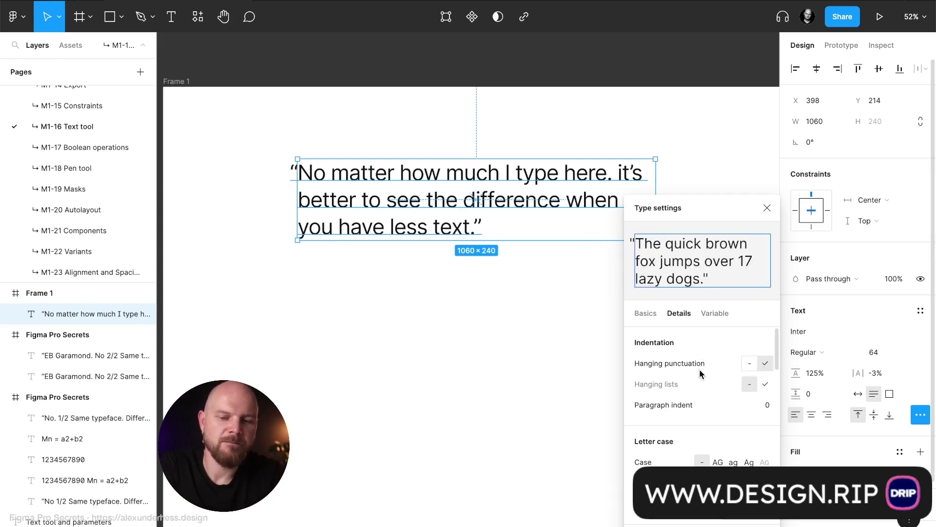
click(310, 138)
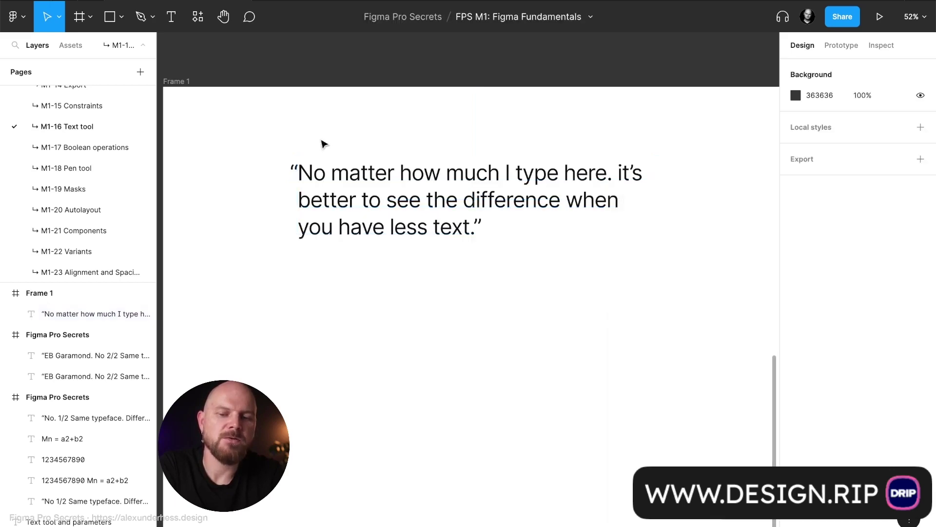
- Draw a vertical line about 400 px tall with the Pen tool along the text's left edge
key(p)
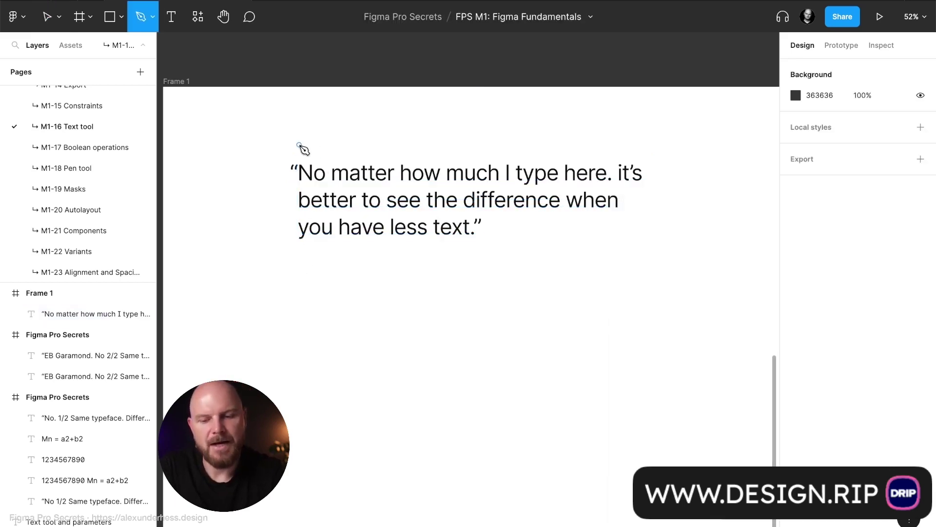
click(299, 145)
click(299, 280)
key(Escape)
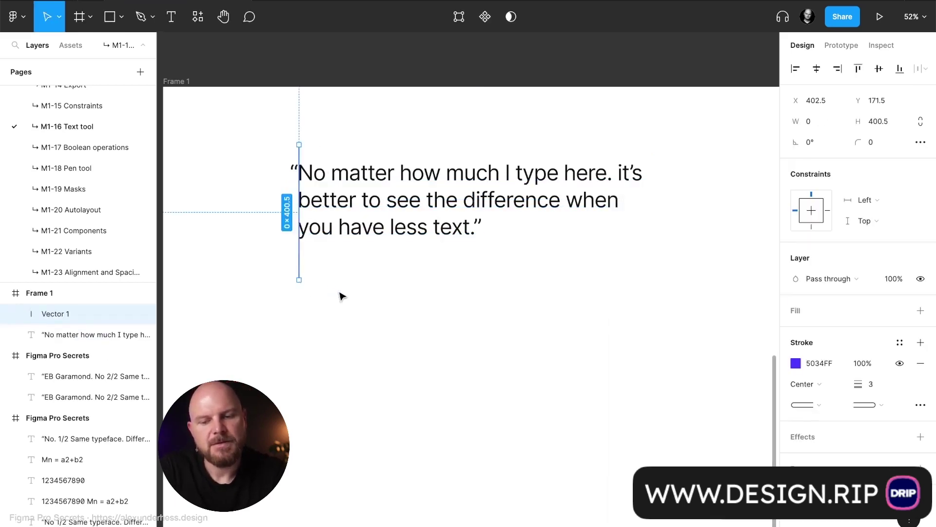
key(Escape)
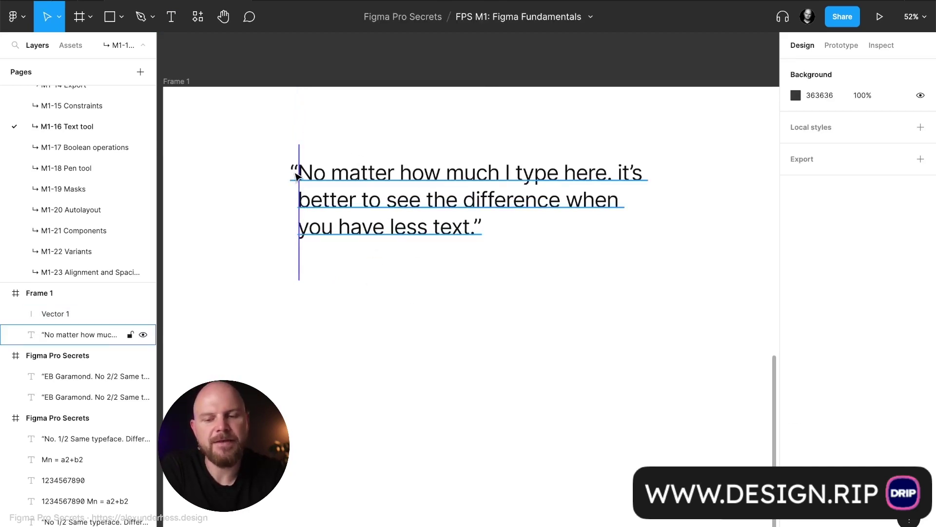
- Turn off hanging punctuation for the quote beside the vertical line
click(342, 203)
click(920, 415)
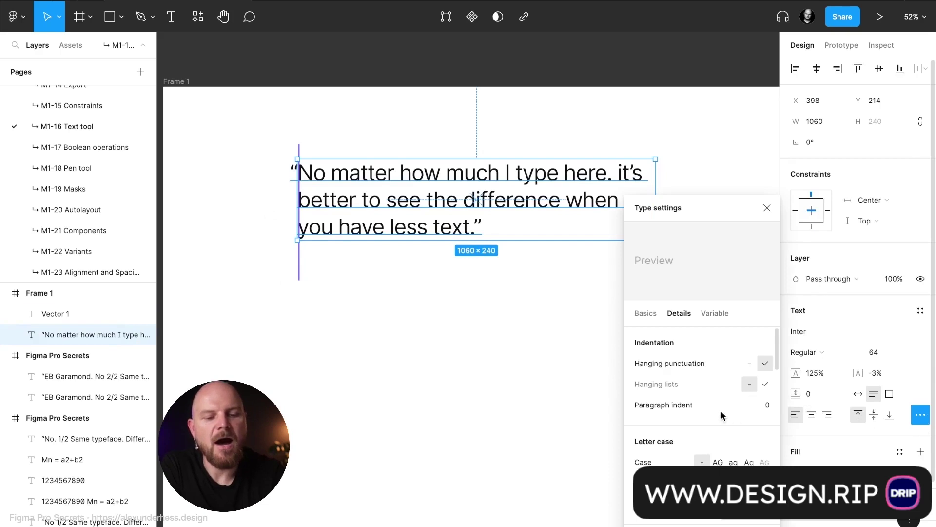
click(749, 363)
click(580, 303)
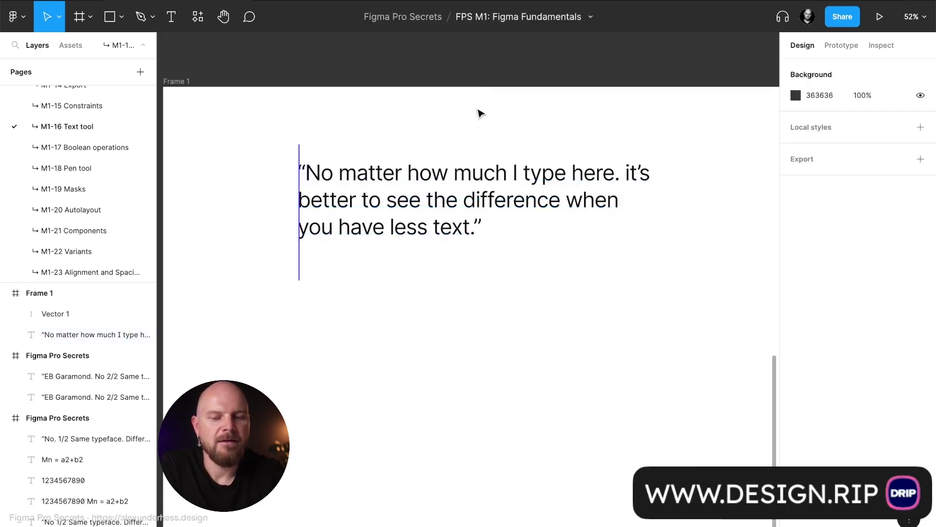
- Duplicate the quote straight down, placing the copy below the original in Frame 1
click(459, 225)
drag(444, 198, 444, 355)
click(428, 269)
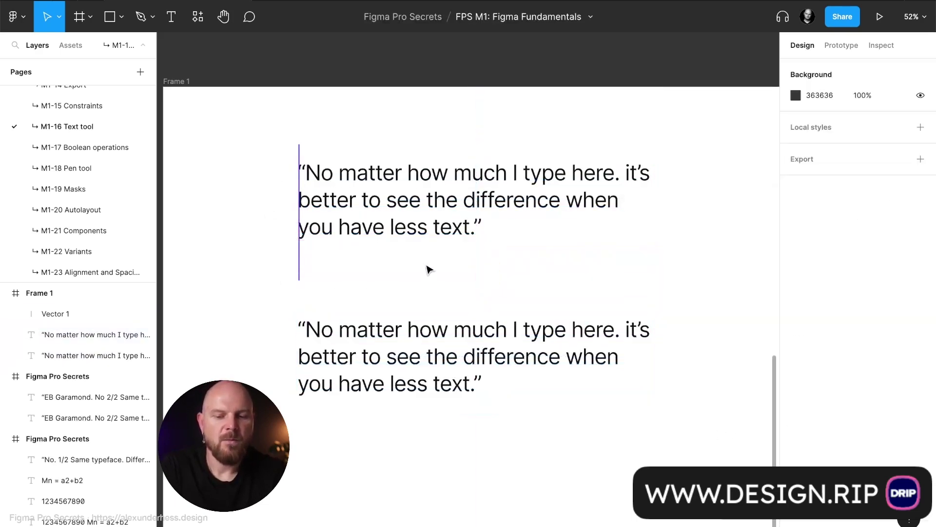
- Turn on hanging punctuation for the upper quote only
click(413, 185)
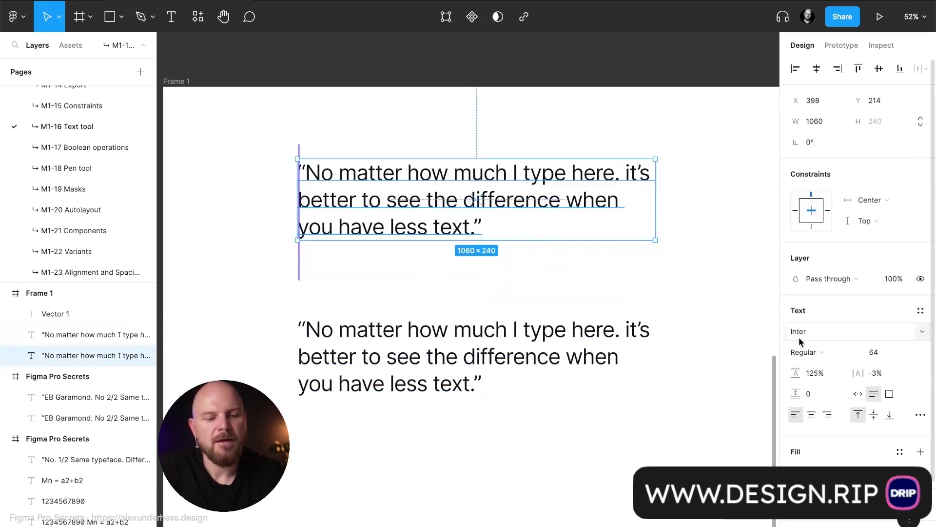
click(920, 414)
click(746, 362)
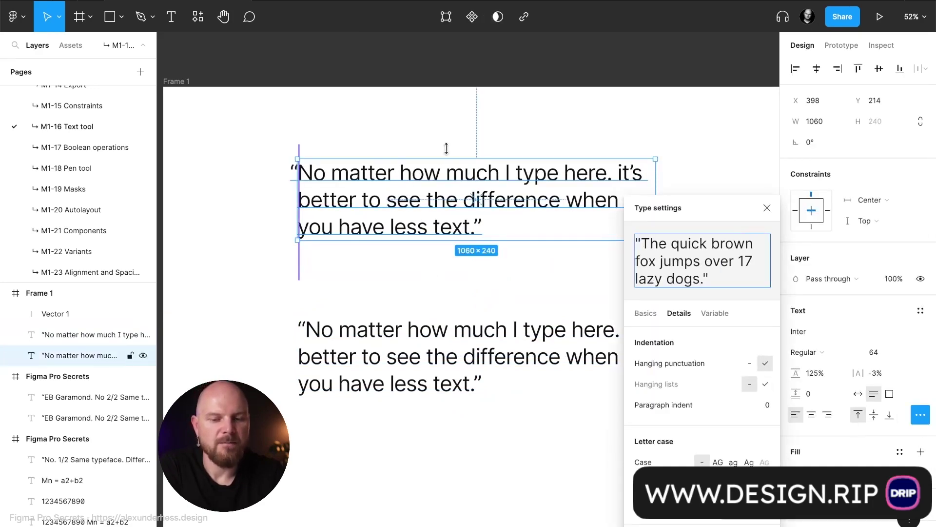
- Delete the vertical line along the left edge of the upper quote
click(343, 147)
click(299, 152)
key(Delete)
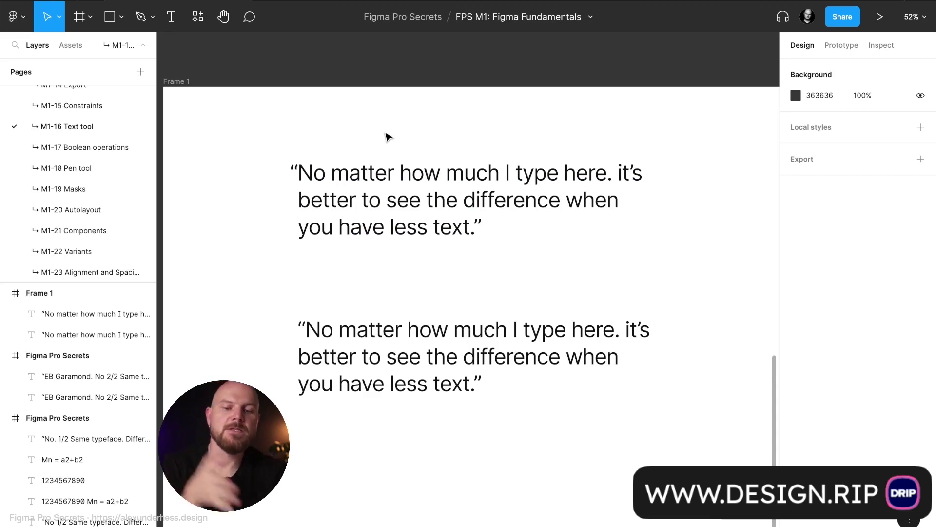
- Open the type settings for the upper quote and add a new line "we don’t have a list:" before its closing quotation mark
click(395, 202)
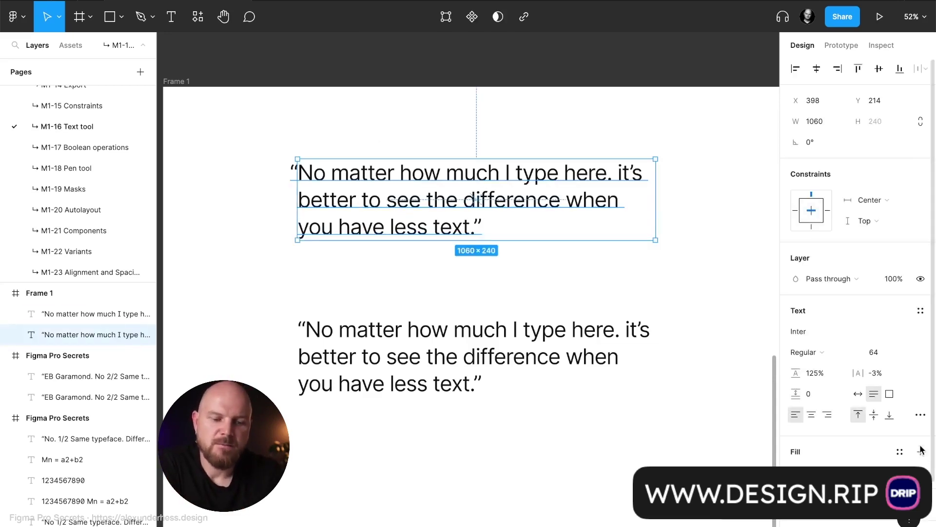
click(921, 414)
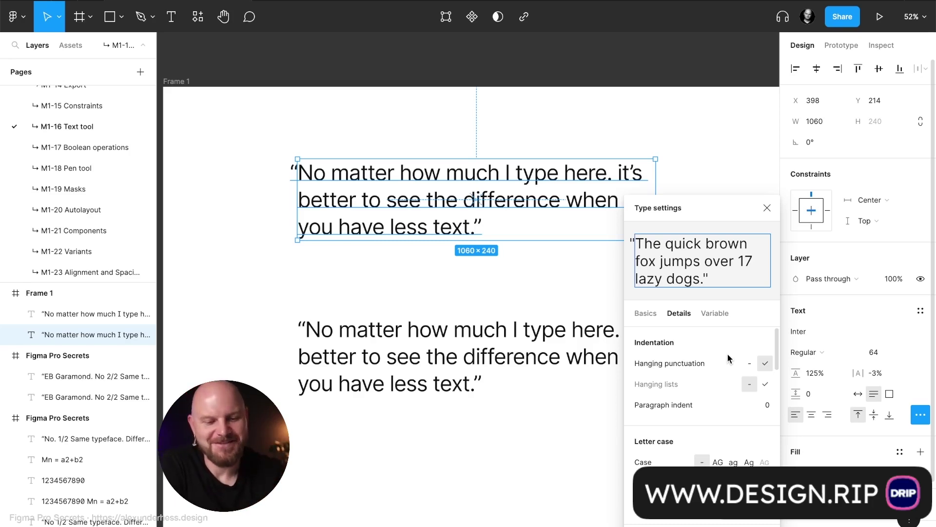
mouse_move(753, 383)
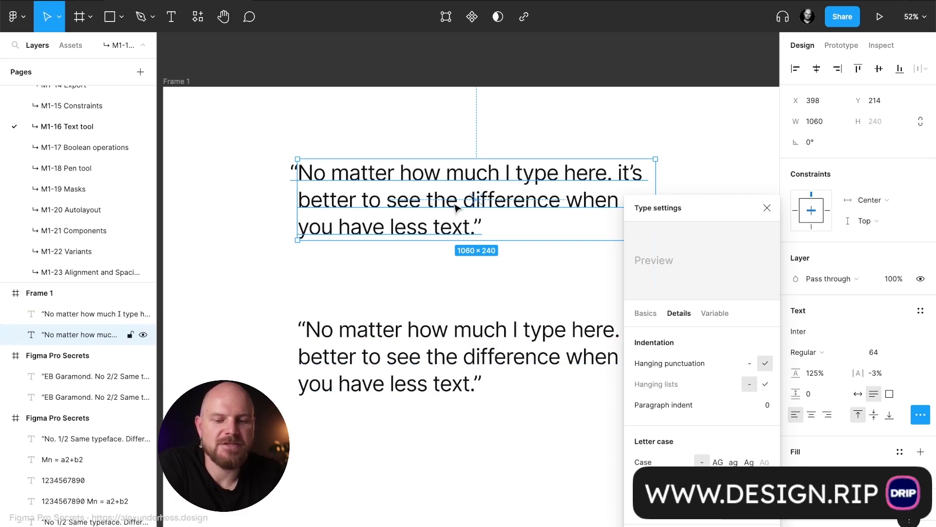
double_click(475, 224)
key(Return)
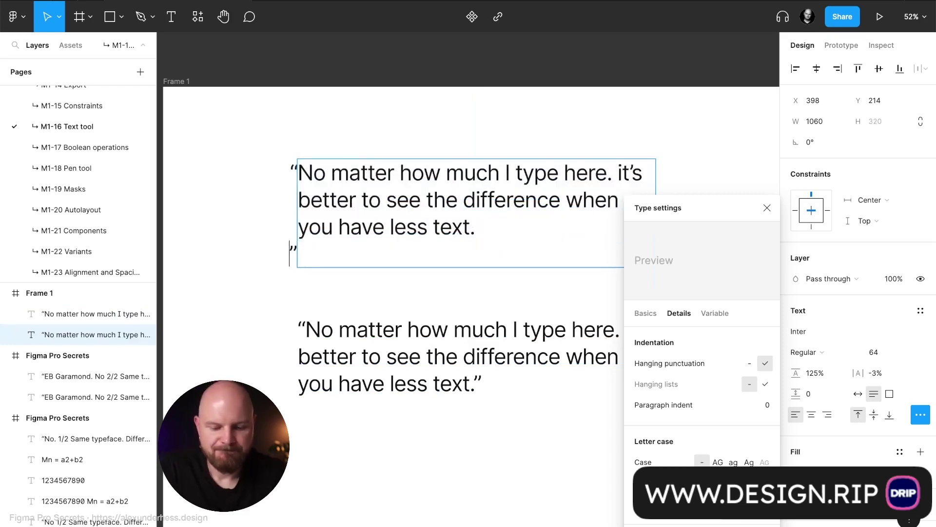
text(we don't )
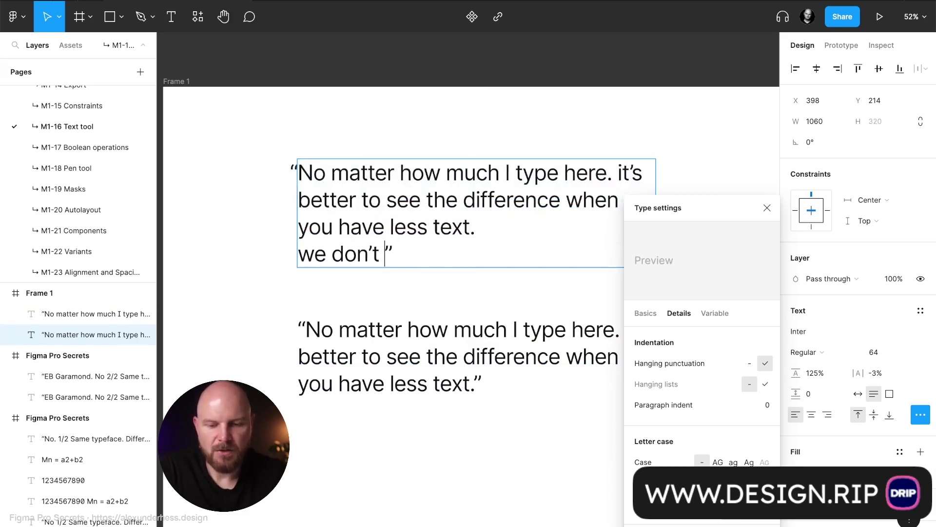
text(have a list:)
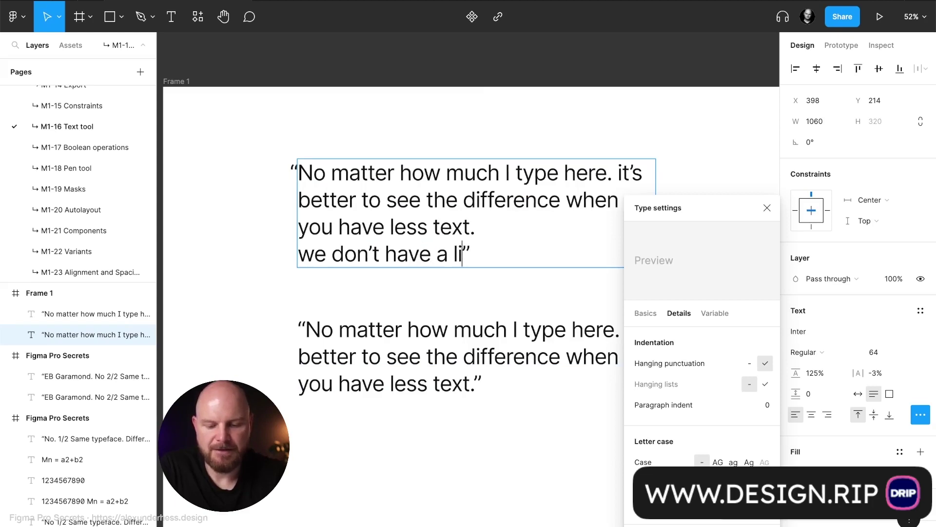
- Add the bulleted items "like this", "or this" and "or anything else" beneath "we don’t have a list:" and delete the lower quote
key(Return)
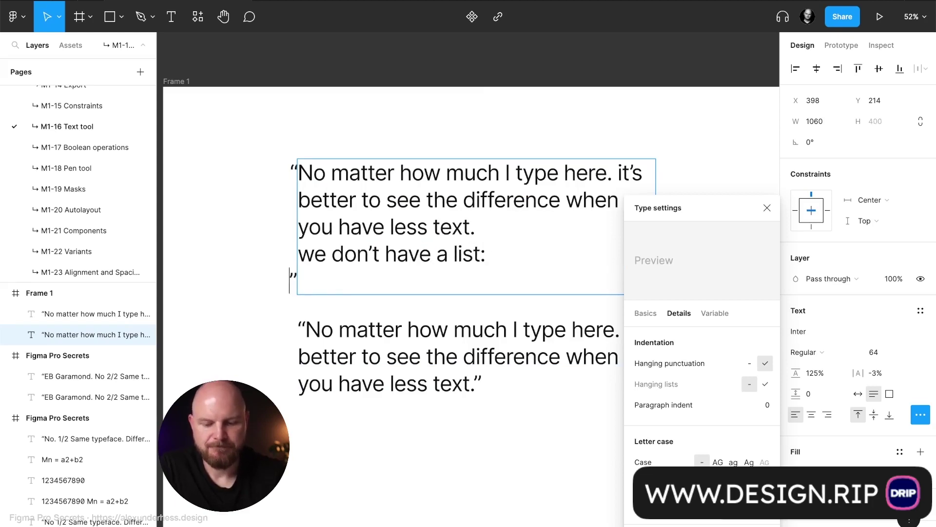
text(- like this)
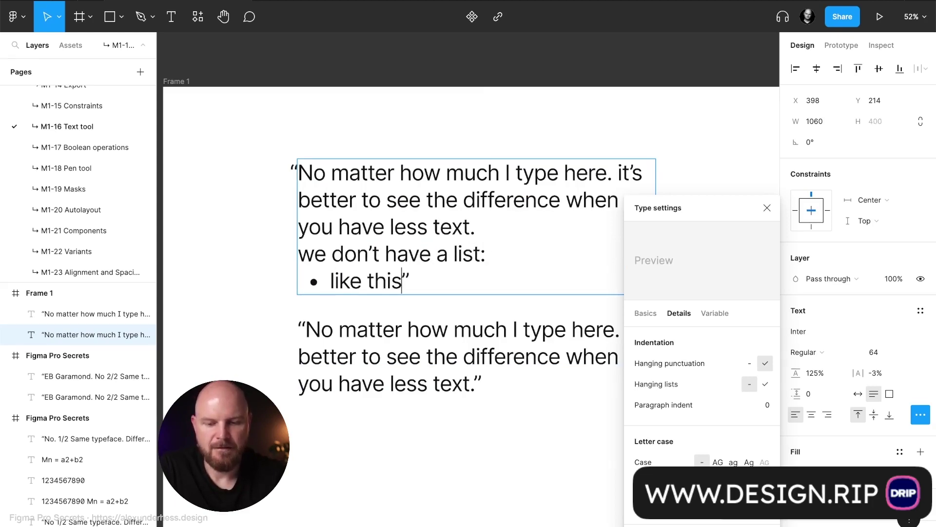
key(Return)
text(or this ”)
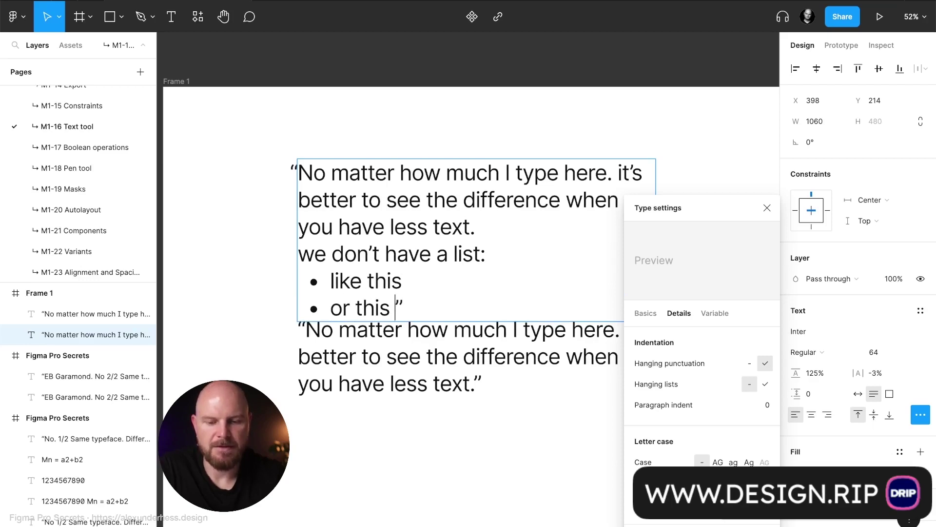
key(Return)
text(or anythi)
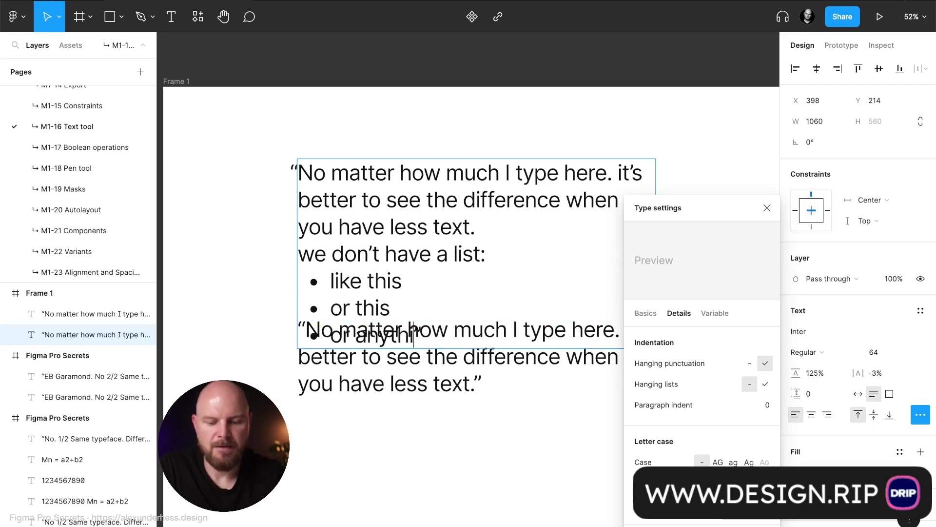
text(ng else)
key(Escape)
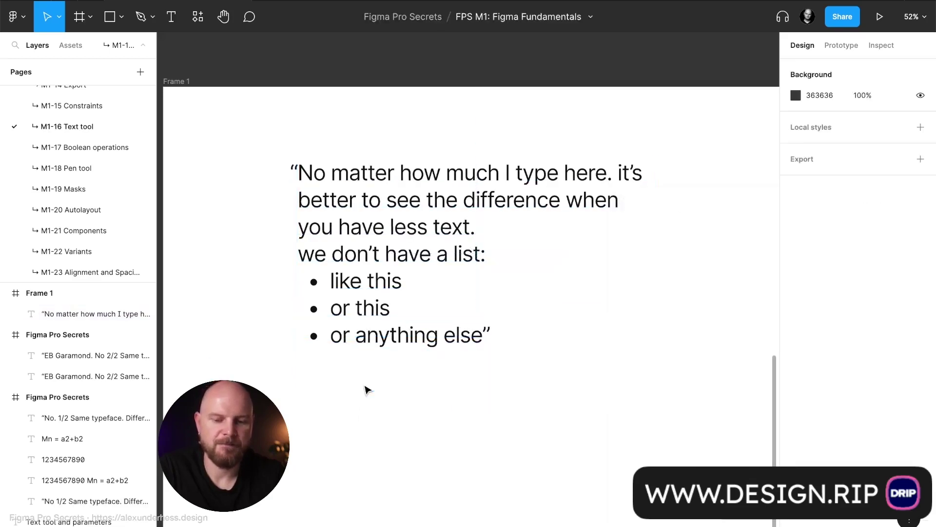
- Turn on hanging lists for the quote in Frame 1
click(410, 253)
click(921, 416)
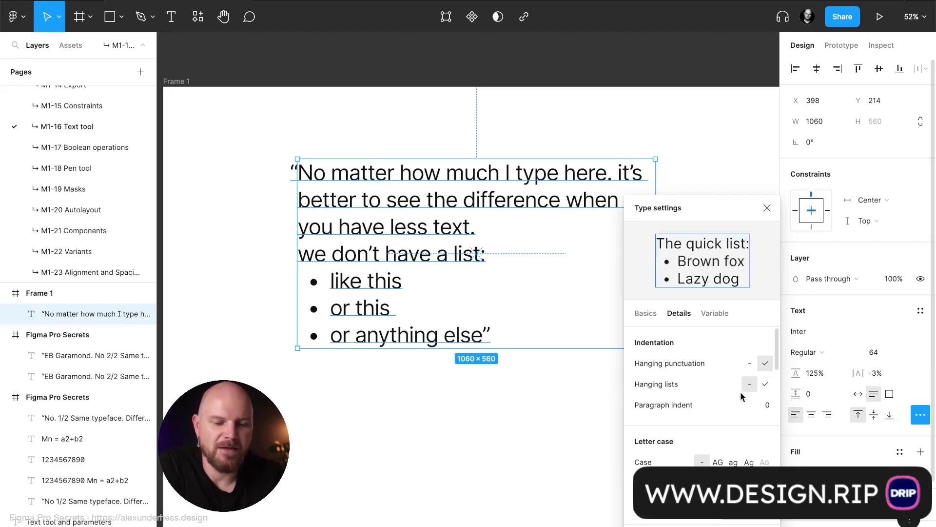
click(765, 384)
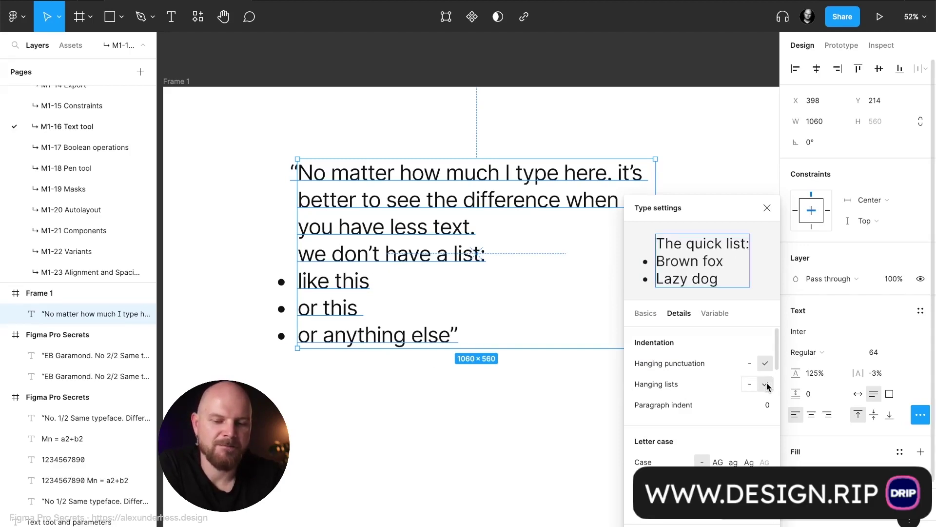
click(411, 460)
scroll(411, 460, down, 3)
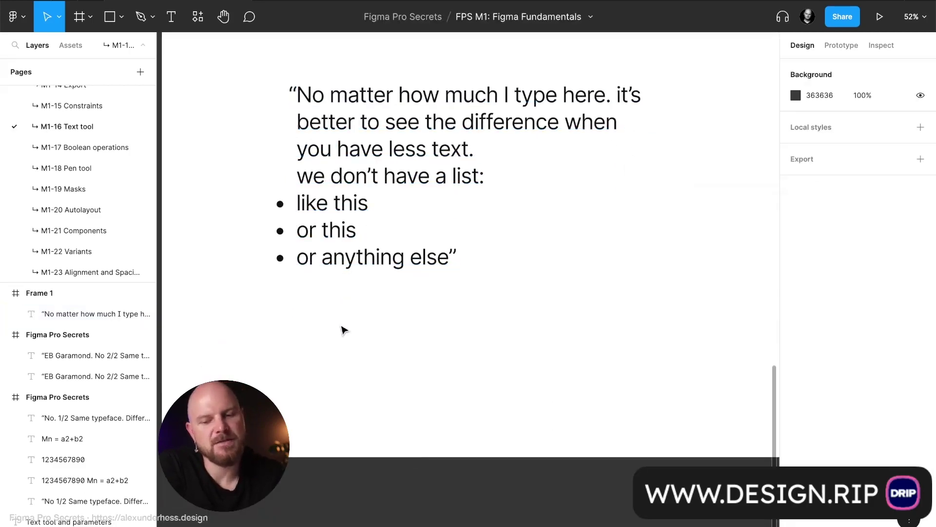
scroll(342, 328, up, 3)
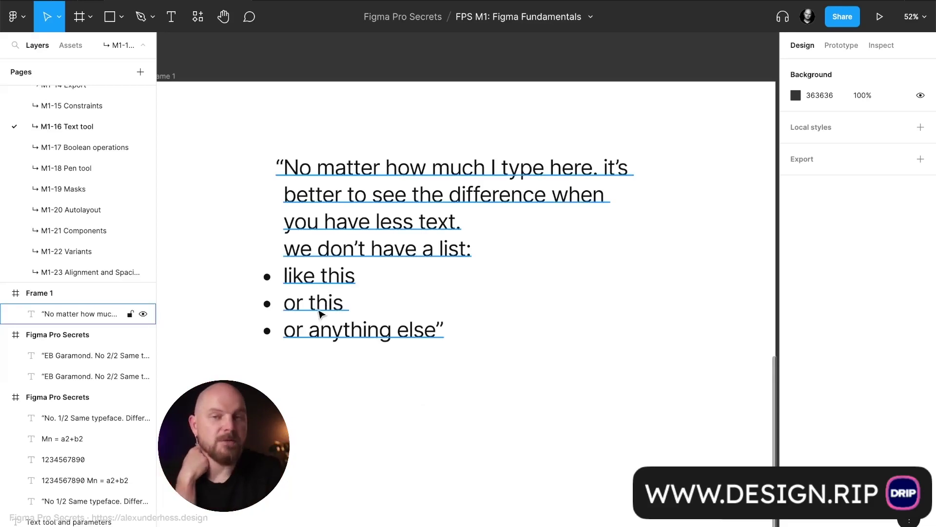
- Insert a blank line between "we don’t have a list:" and the bulleted items
double_click(426, 262)
click(489, 239)
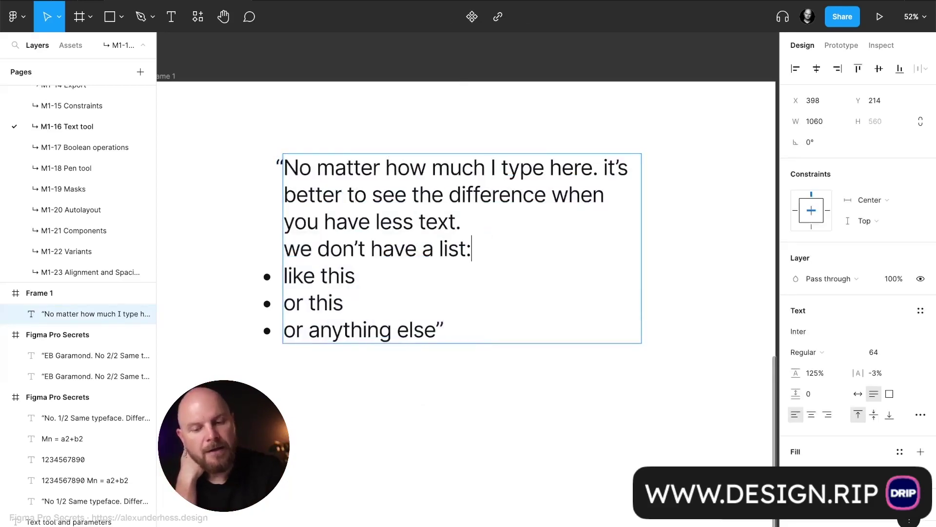
key(Return)
key(Escape)
click(243, 152)
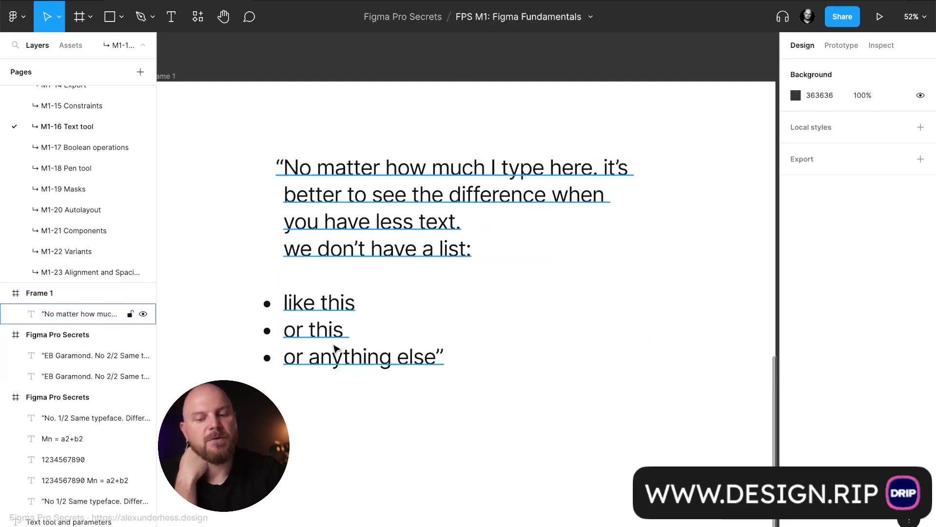
- Compare the quote's bullets with hanging lists off and on, leaving hanging lists turned off
click(429, 357)
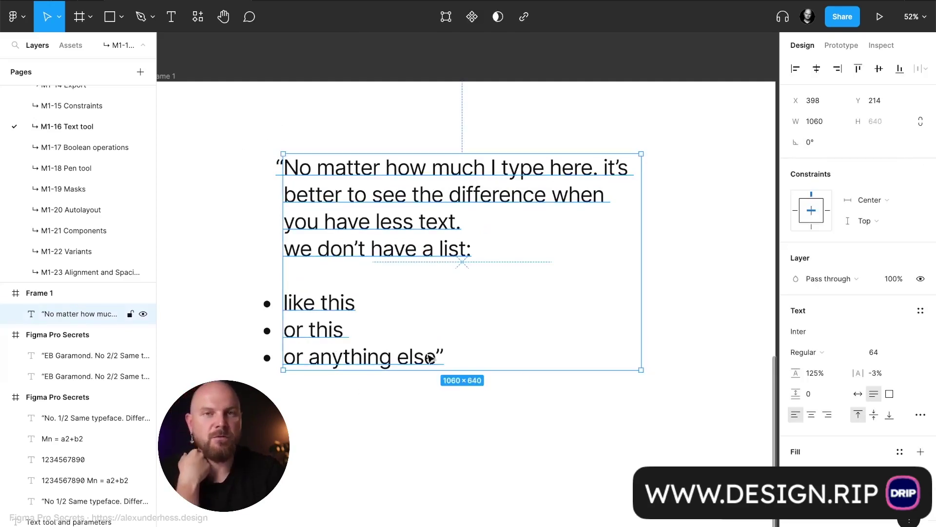
click(920, 415)
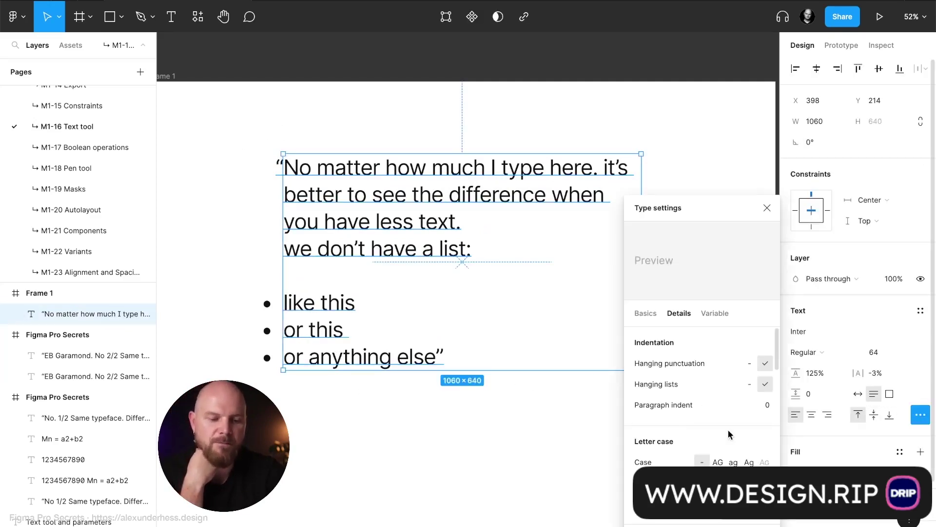
click(750, 384)
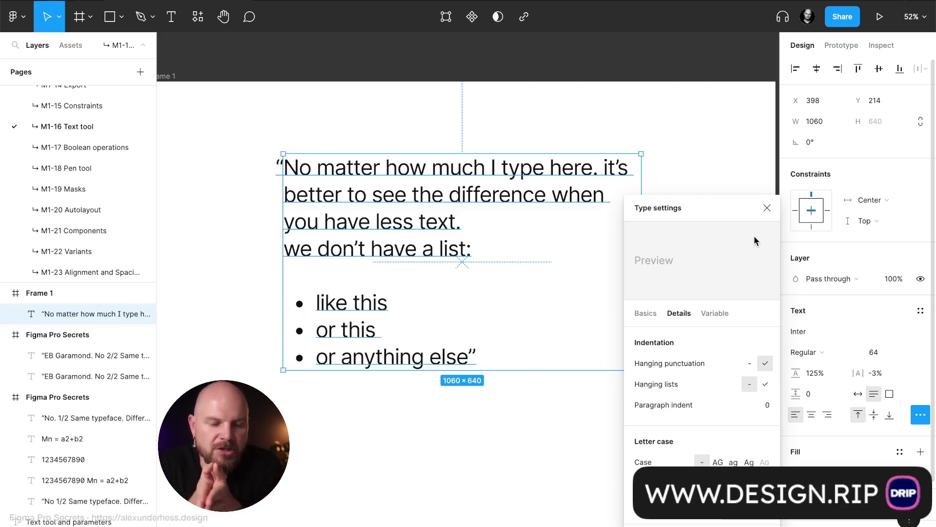
click(764, 384)
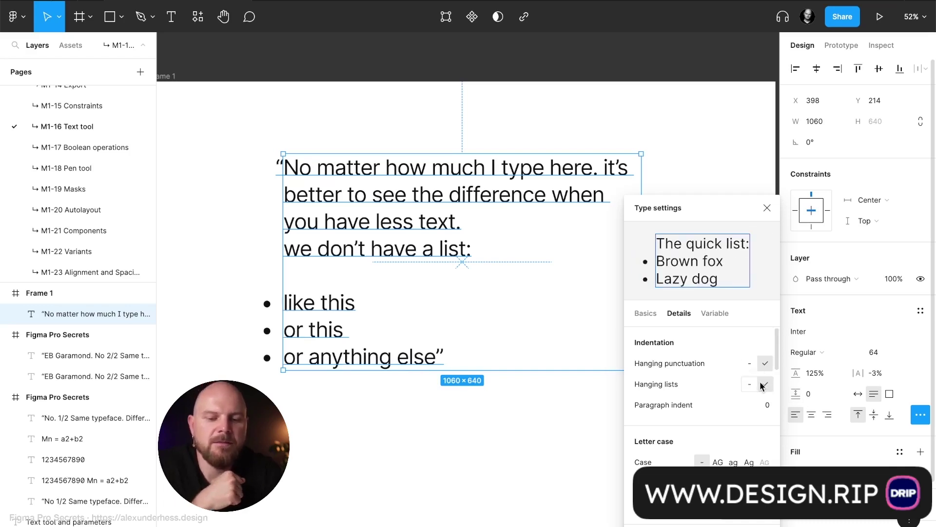
click(753, 384)
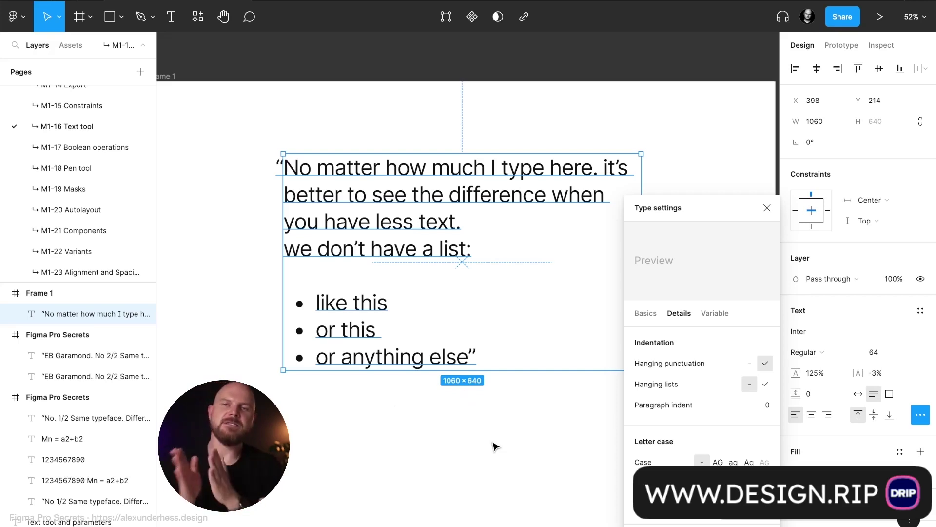
- Remove the opening quotation mark before "No matter" in the text
double_click(405, 161)
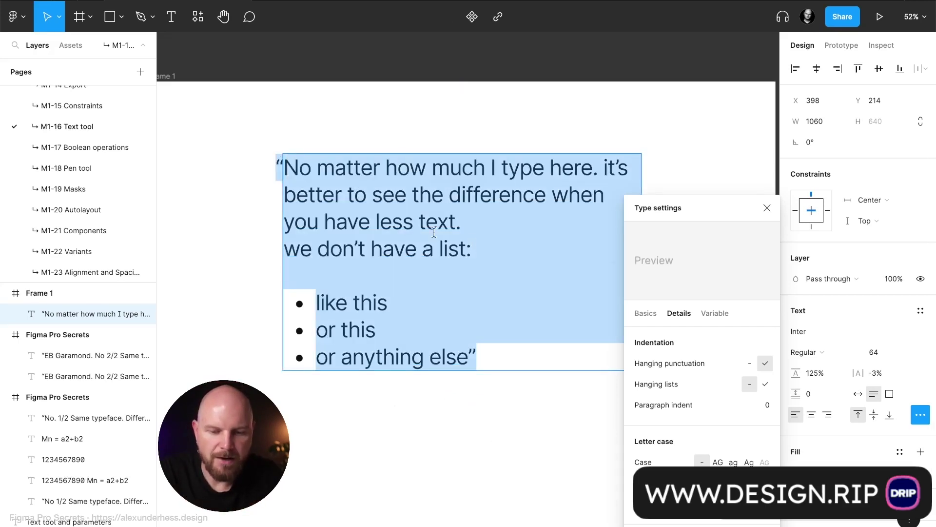
click(285, 165)
text(\)
key(BackSpace)
key(BackSpace)
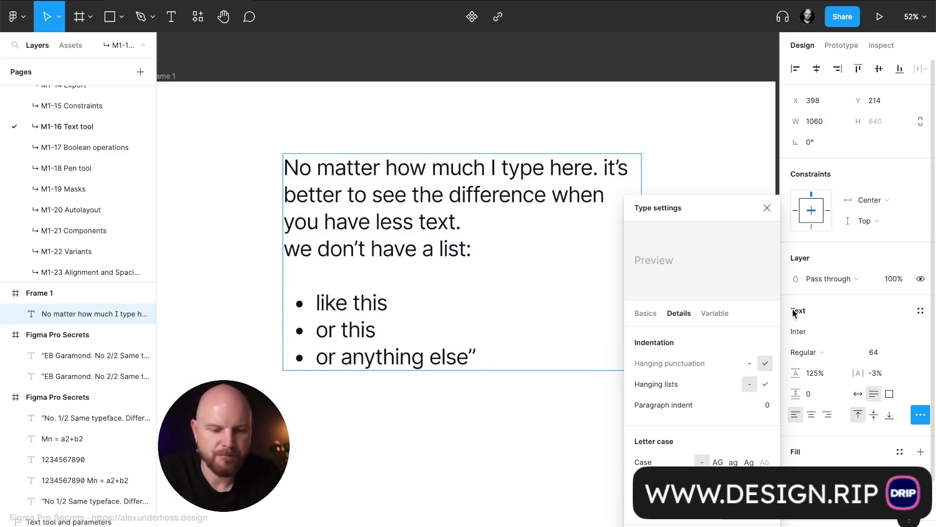
- Delete the bulleted list with its closing quotation mark, the blank line above it and the colon after "list"
drag(491, 356, 209, 320)
key(BackSpace)
key(BackSpace)
key(BackSpace)
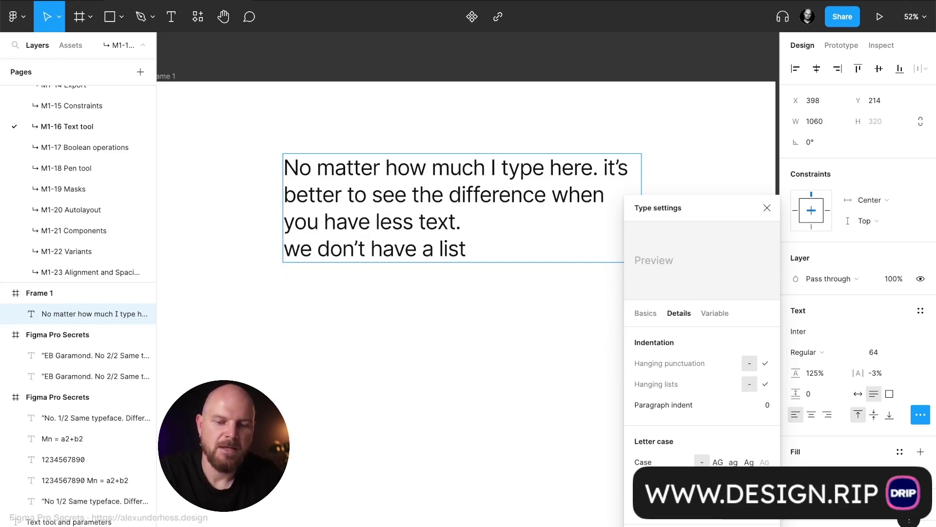
- Replace the line "we don’t have a list" with "Then, we have a second paragraph."
double_click(394, 248)
triple_click(398, 238)
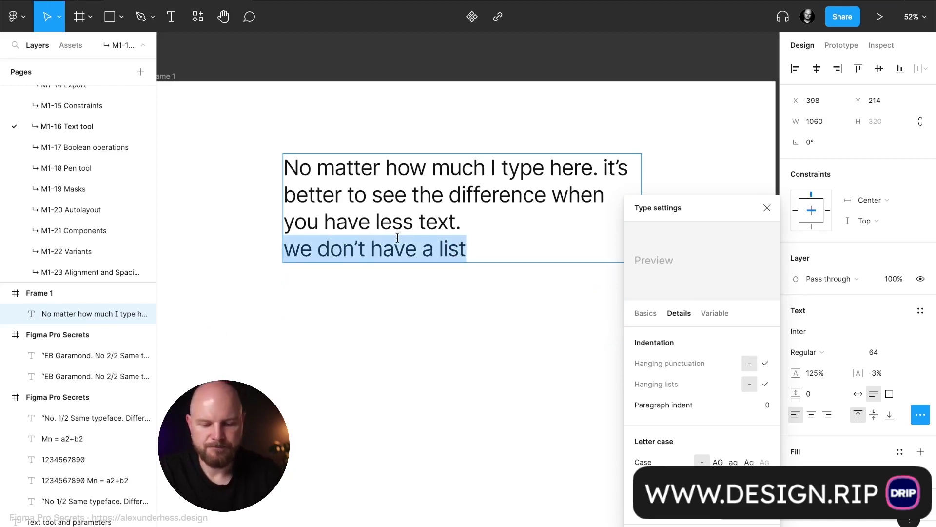
text(The)
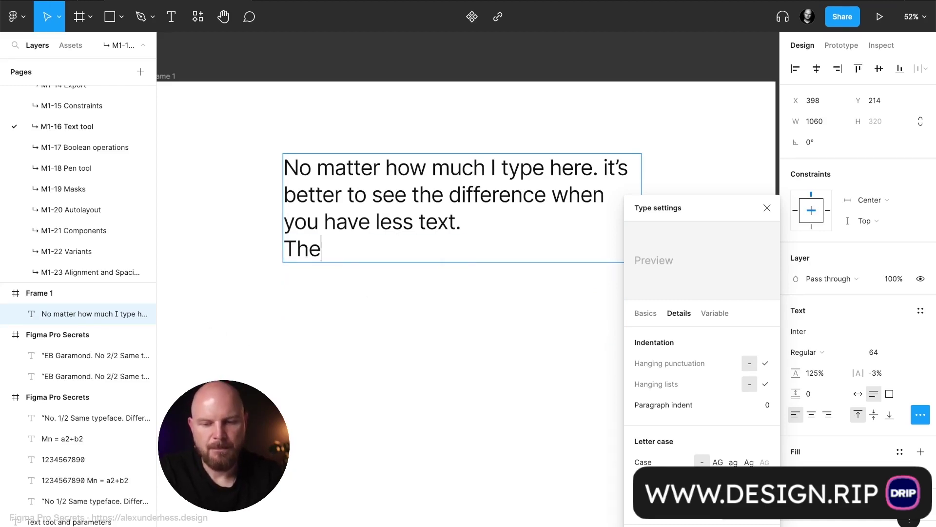
text(n, we ha)
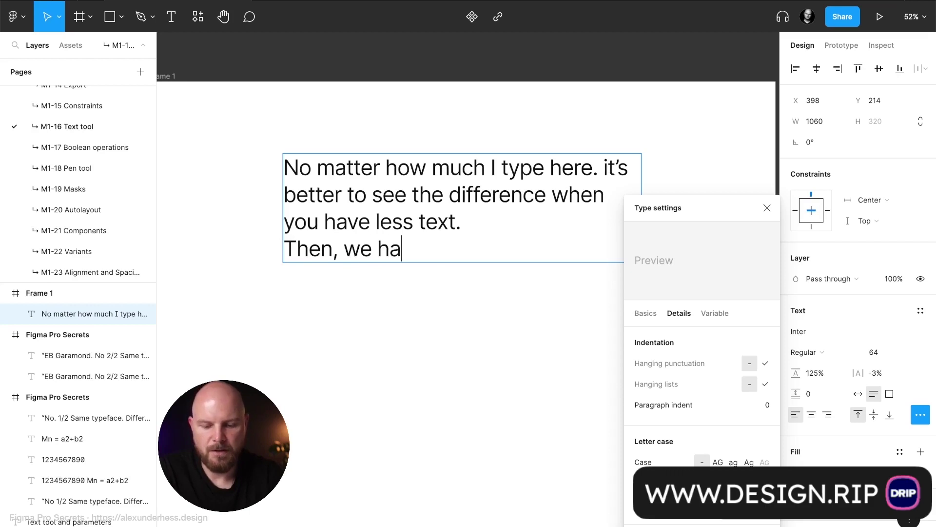
text(ve a second p)
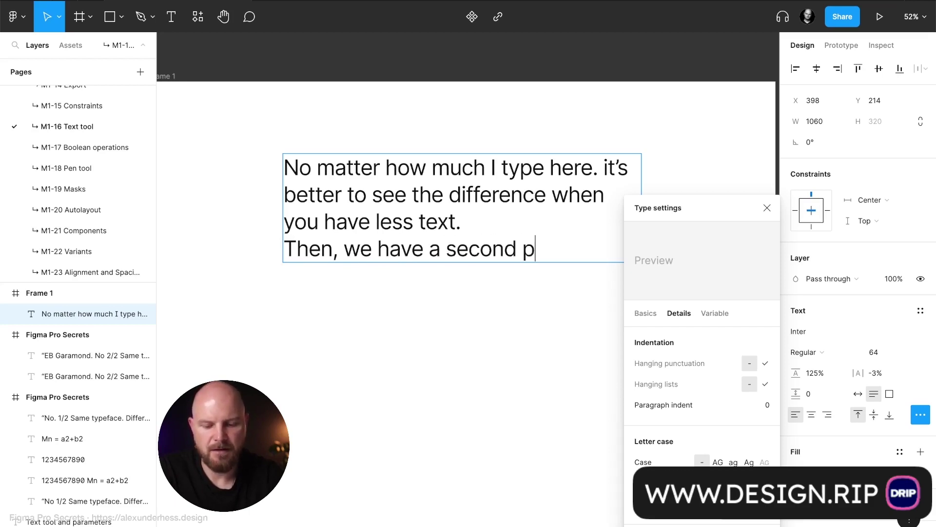
text(aragrapg)
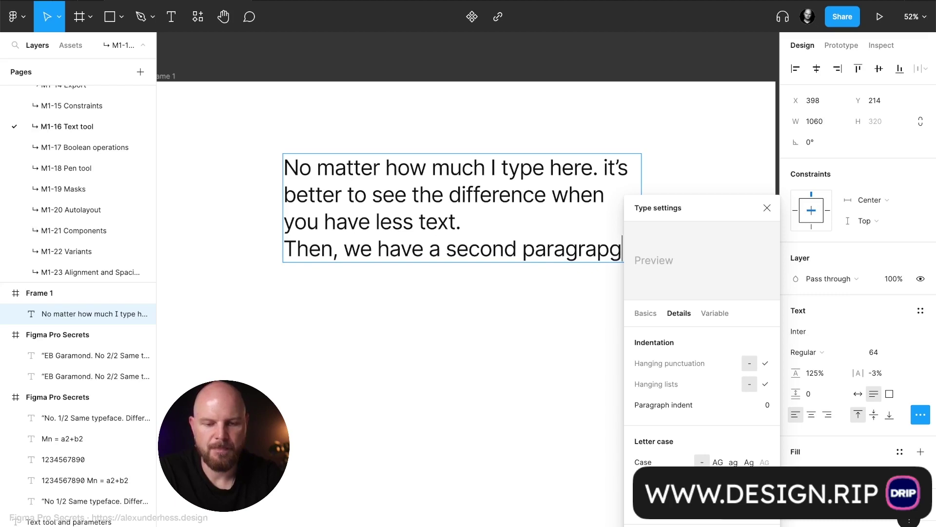
key(BackSpace)
text(h.)
click(316, 317)
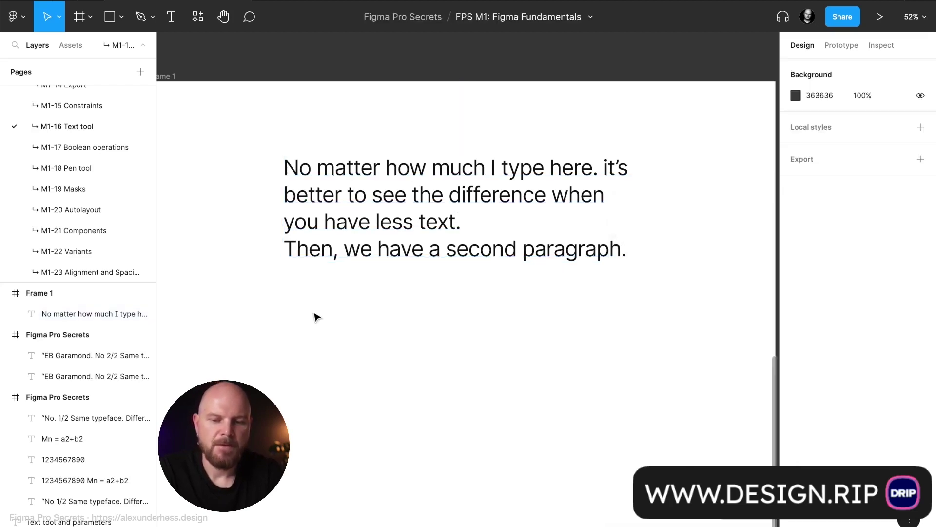
- Separate the two paragraphs with an empty line after "you have less text."
scroll(316, 318, right, 3)
scroll(316, 317, down, 1)
click(324, 179)
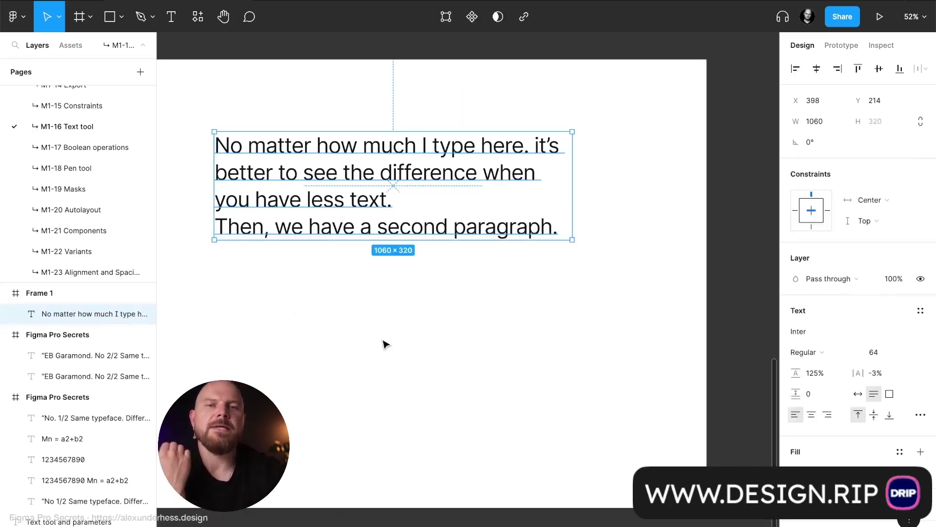
scroll(367, 259, left, 3)
scroll(366, 259, up, 1)
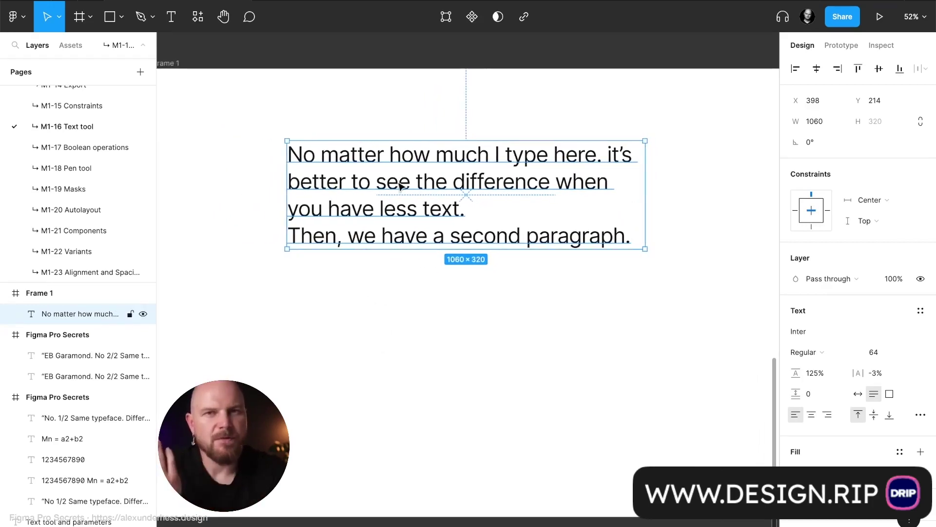
key(Return)
click(499, 203)
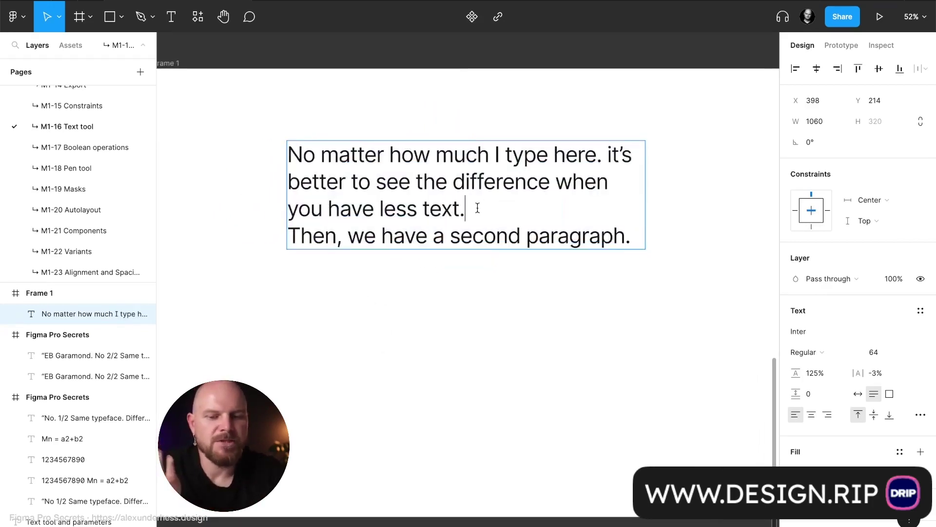
key(Return)
click(383, 481)
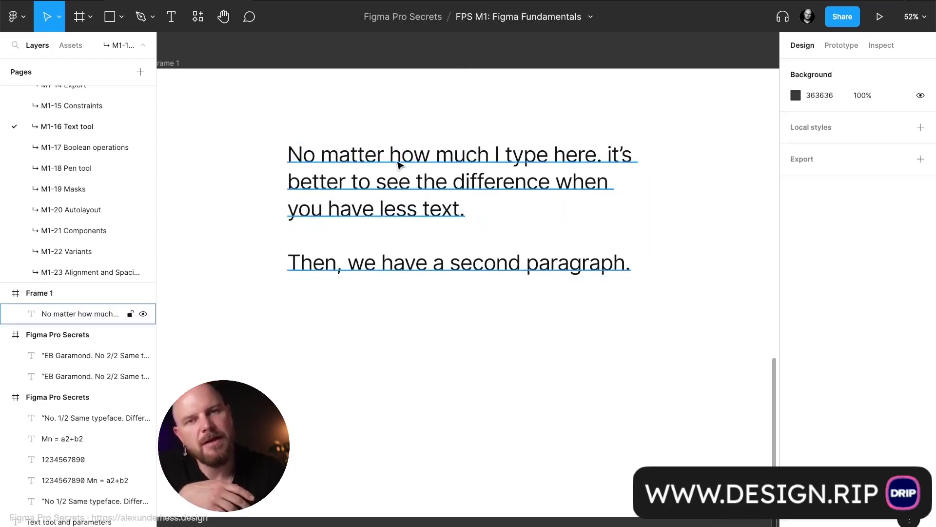
- Remove the empty line between the two paragraphs
double_click(386, 173)
click(334, 261)
click(332, 236)
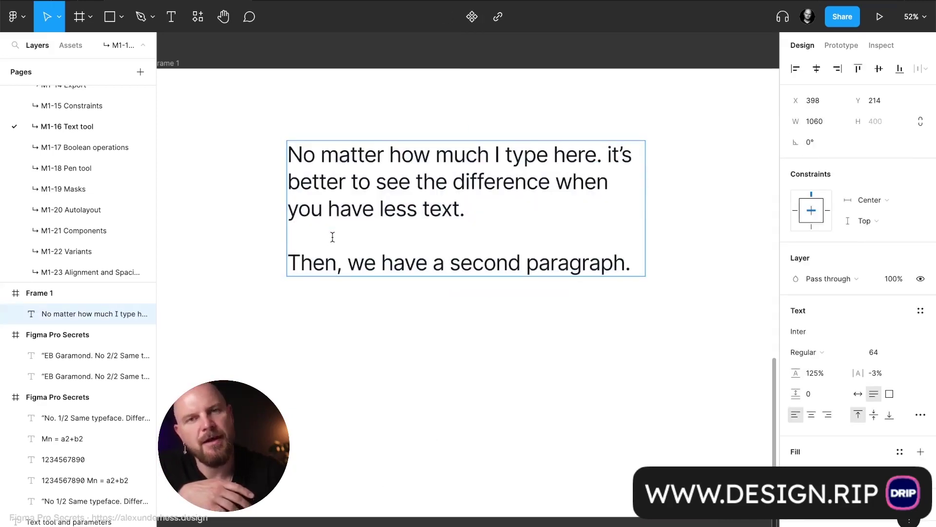
key(BackSpace)
key(Escape)
- Set the paragraph spacing of the two-paragraph text to 64
drag(795, 394, 758, 398)
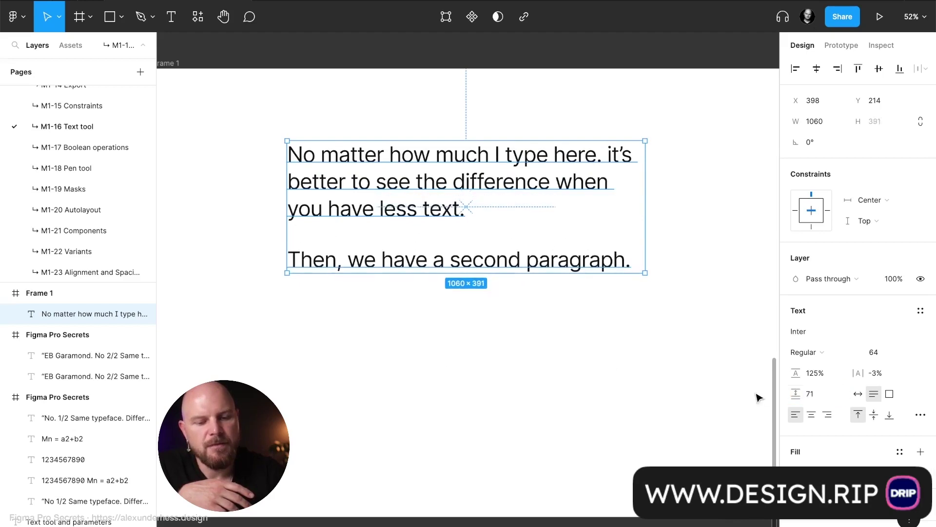
click(832, 388)
text(64)
key(Return)
click(541, 403)
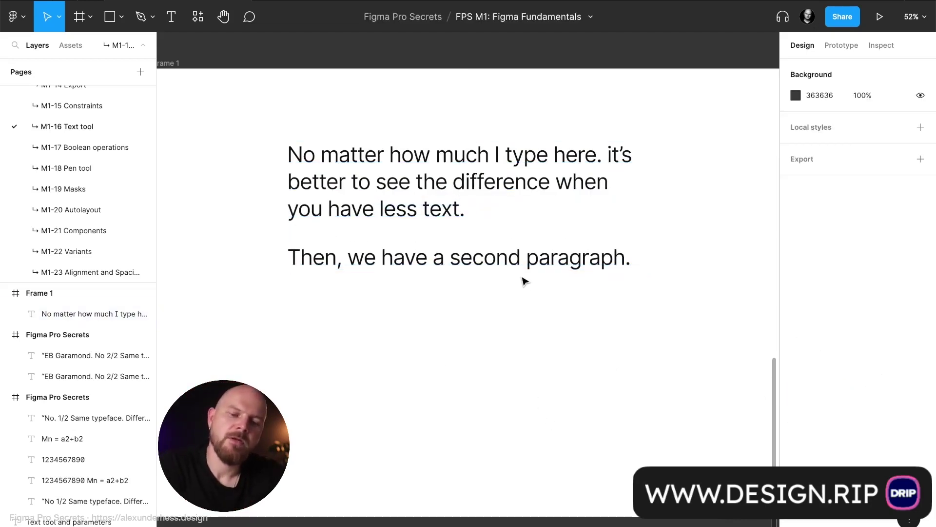
click(536, 263)
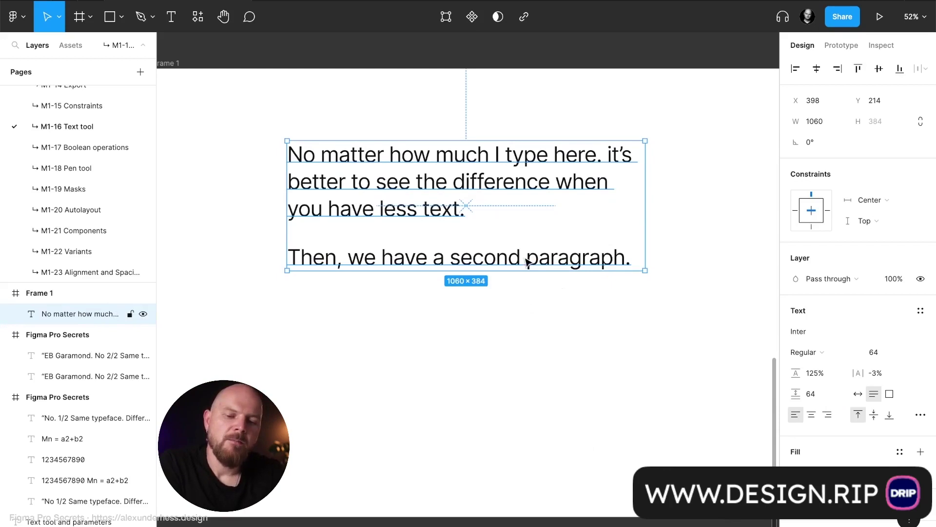
double_click(463, 257)
key(BackSpace)
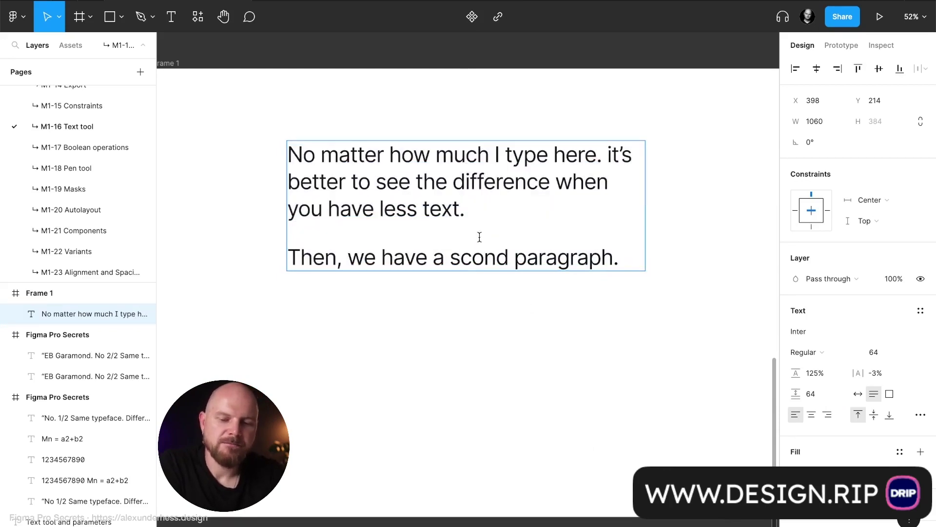
text(e)
key(Escape)
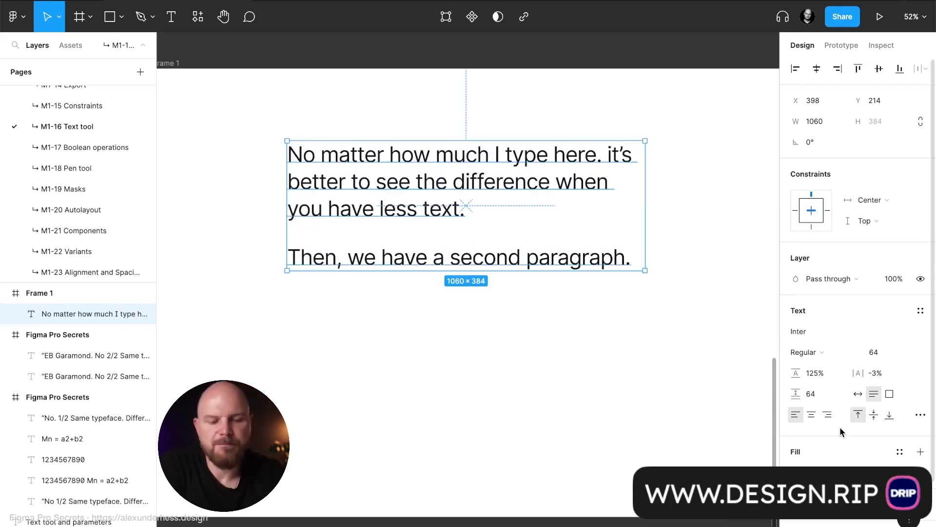
- Reset the two-paragraph text's paragraph spacing to 0 and widen its text box to 1067
click(819, 393)
text(0)
key(Return)
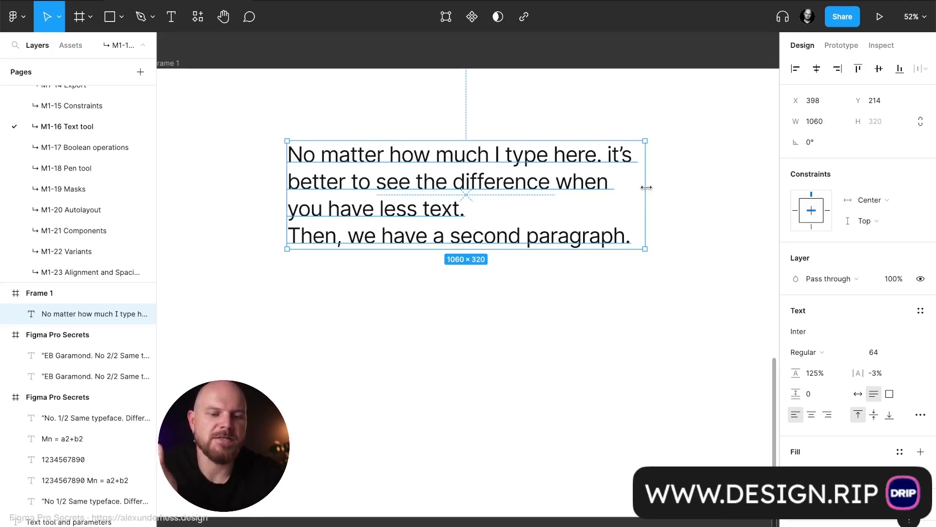
mouse_move(645, 188)
mouse_down()
mouse_move(616, 187)
mouse_move(647, 195)
mouse_up()
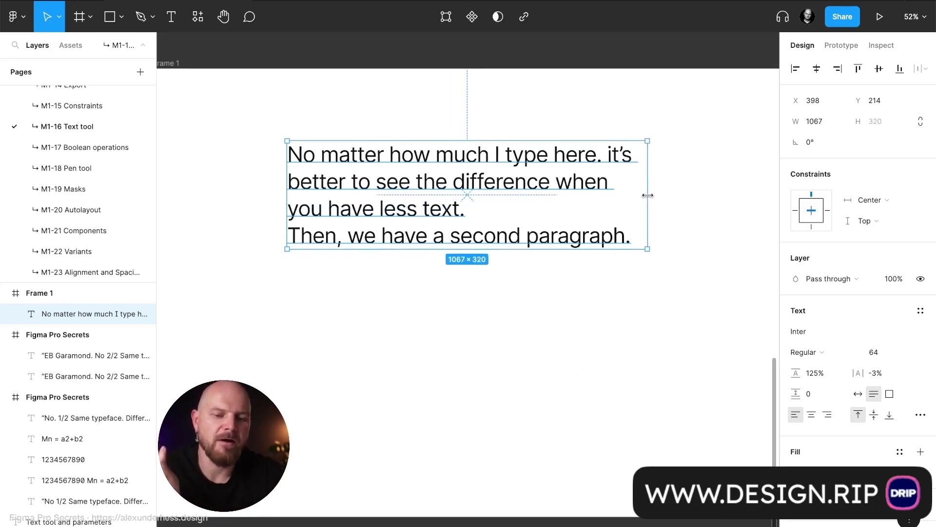
- Set the paragraph indent of the two-paragraph text to 32
click(921, 415)
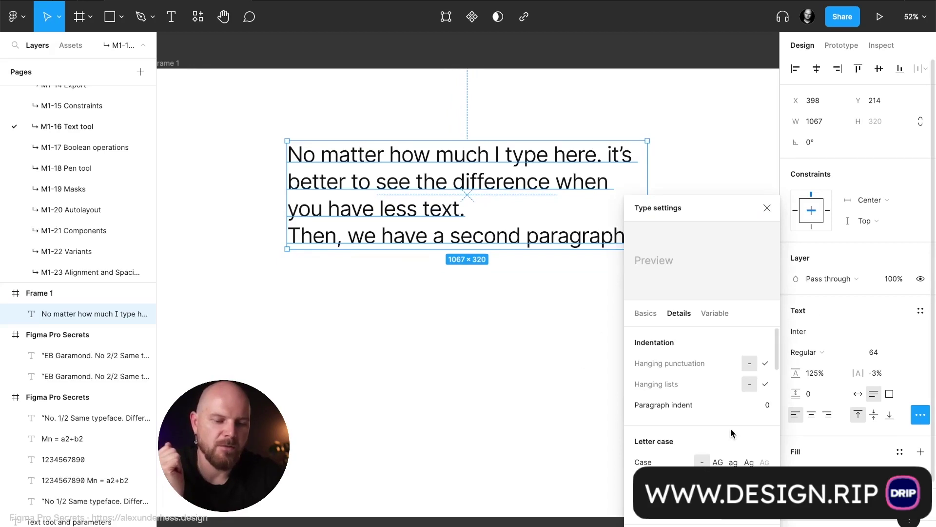
click(762, 404)
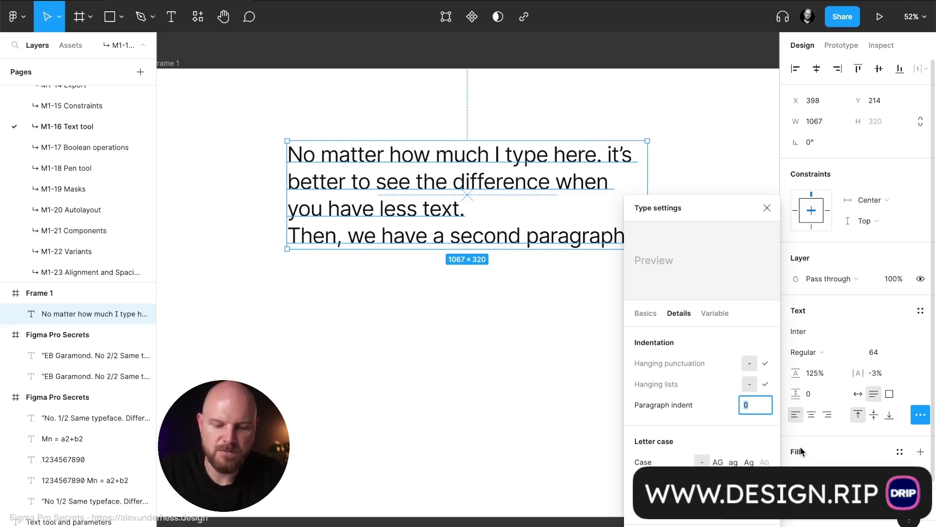
text(32)
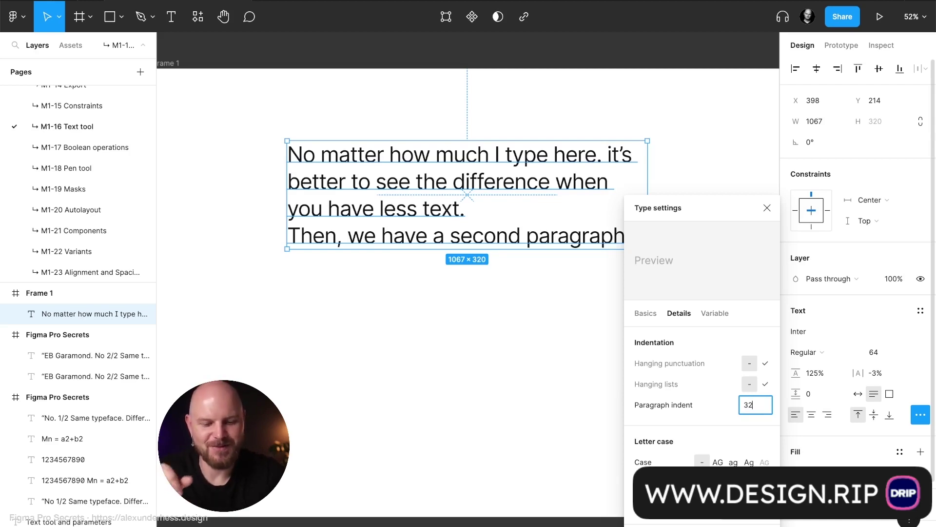
key(Return)
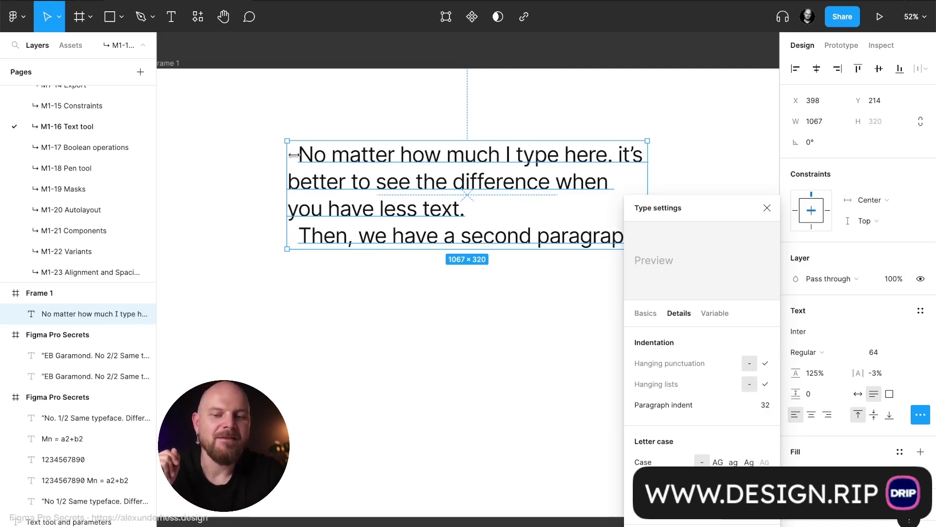
- Increase the paragraph indent to 64, close the type settings and widen the text box to 1090
click(771, 412)
text(64)
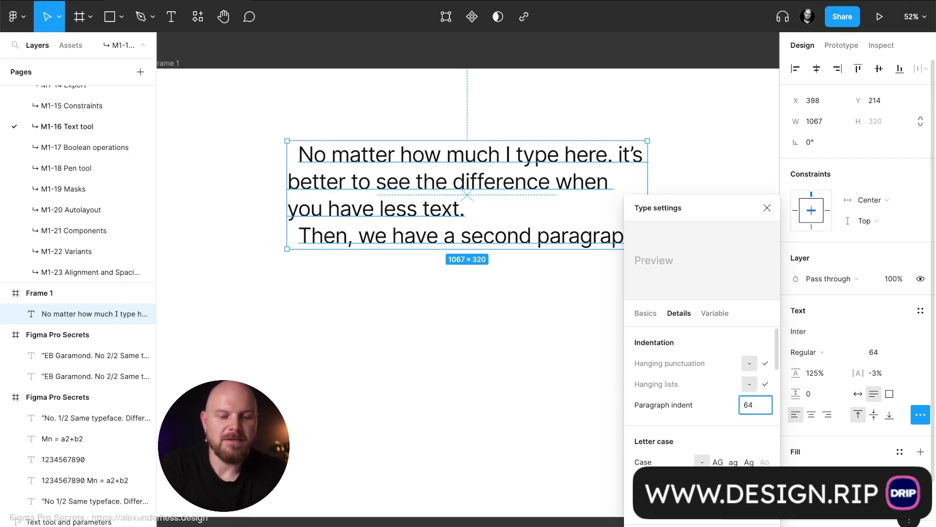
key(Return)
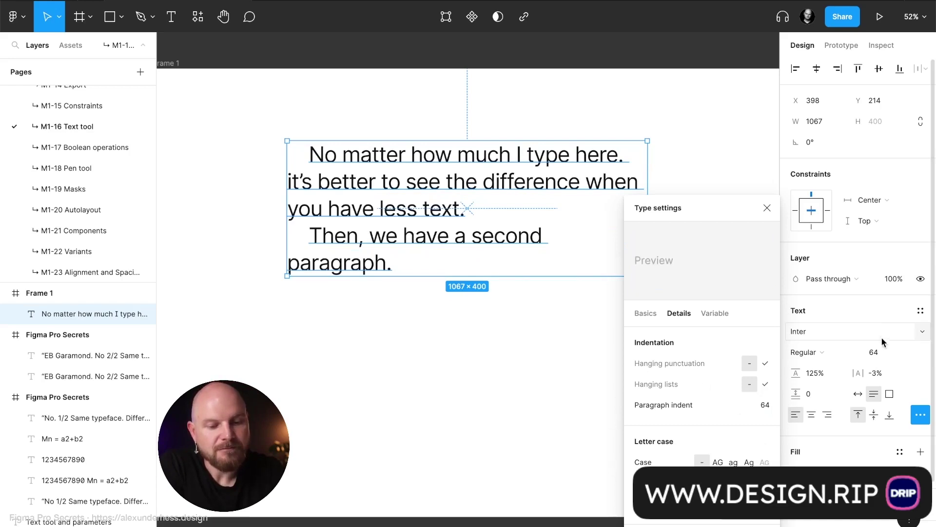
click(767, 208)
click(739, 213)
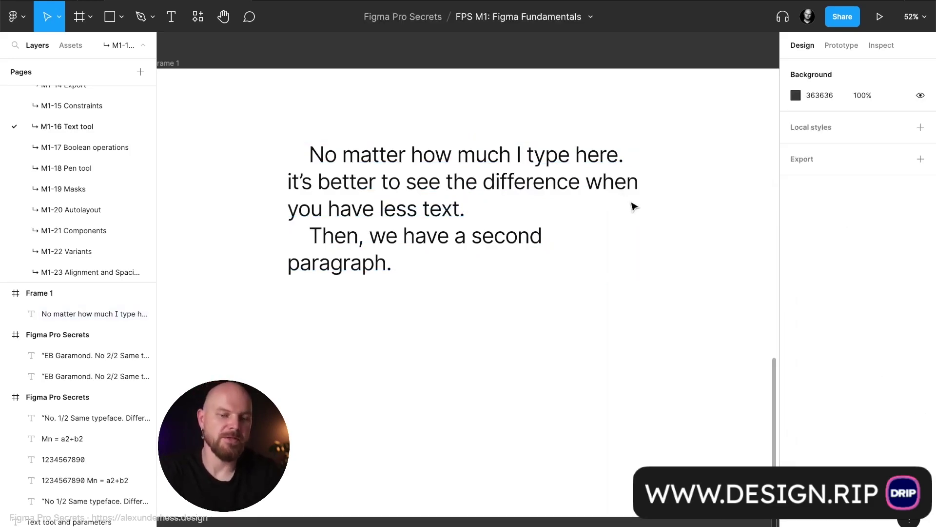
click(487, 236)
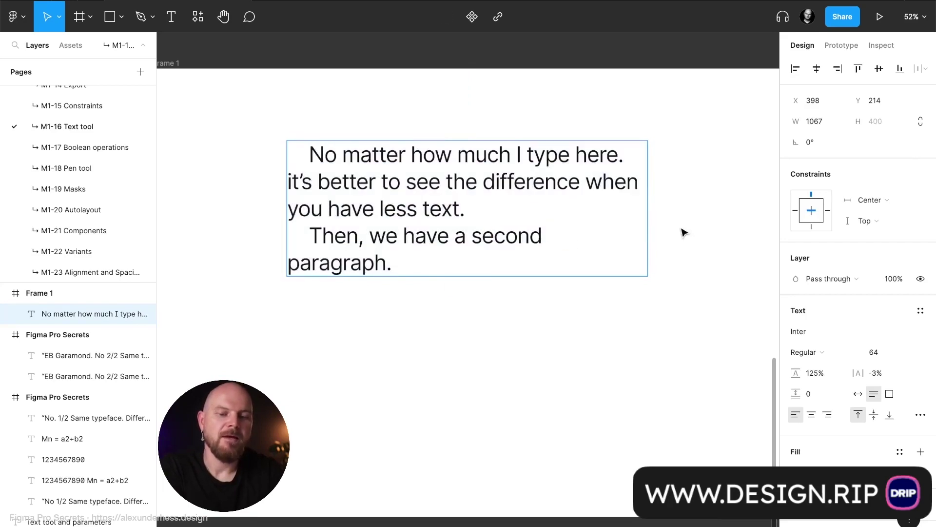
drag(648, 226, 655, 226)
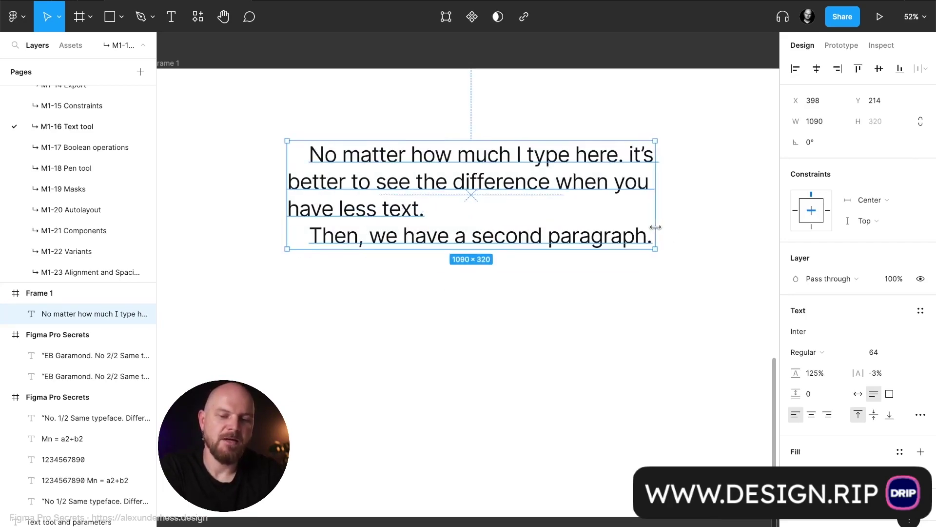
- Add the sentence "Let’s make the second paragraph a bit longer." to the end of the second paragraph
key(Return)
key(Right)
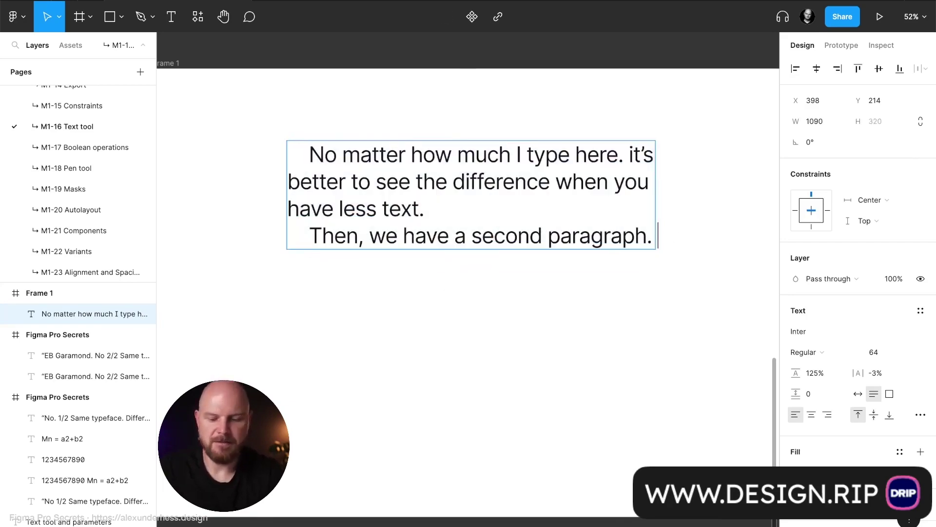
key(shift+Return)
text(Let's make tyhe )
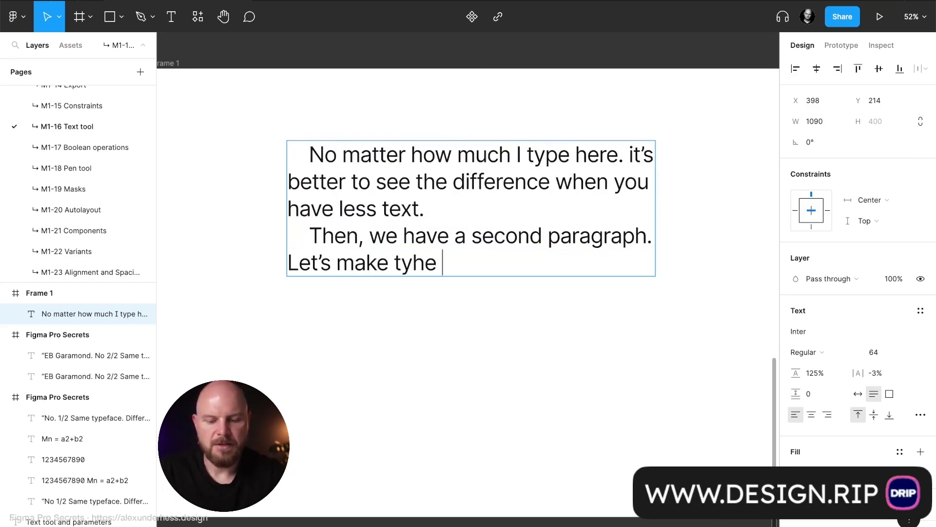
text(second pra)
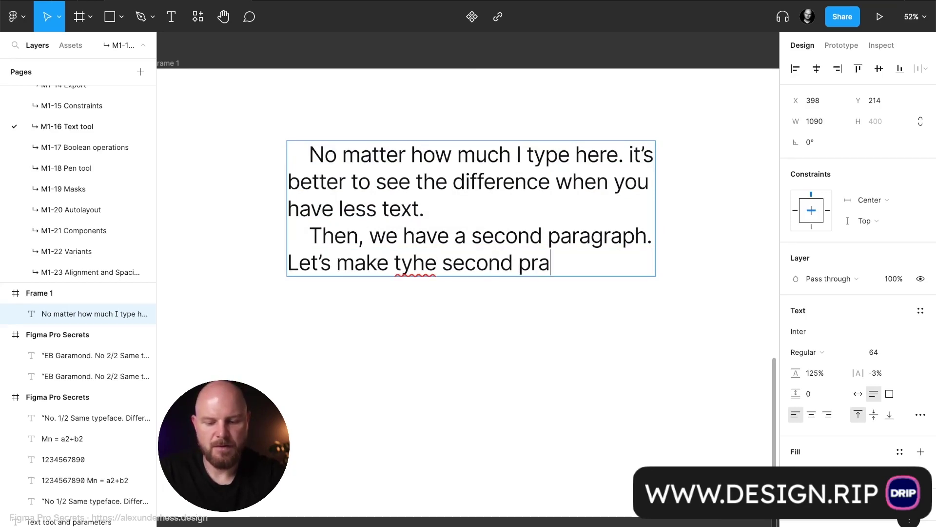
key(BackSpace)
key(BackSpace)
text(aragrap)
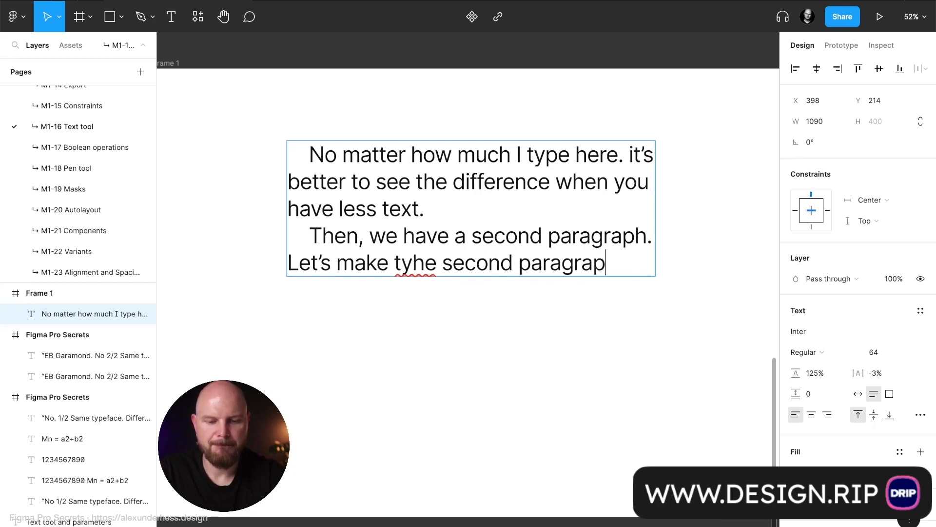
text(h a bit longe)
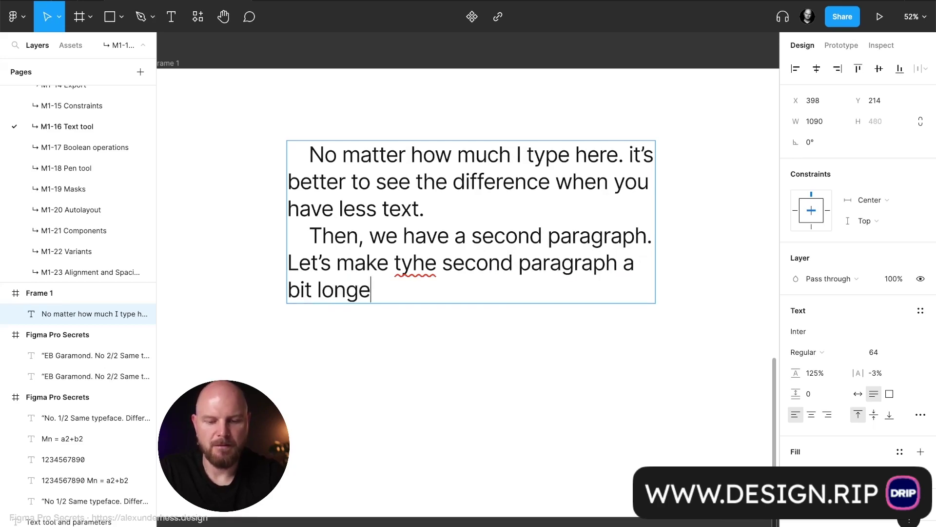
text(r)
click(429, 263)
key(BackSpace)
key(BackSpace)
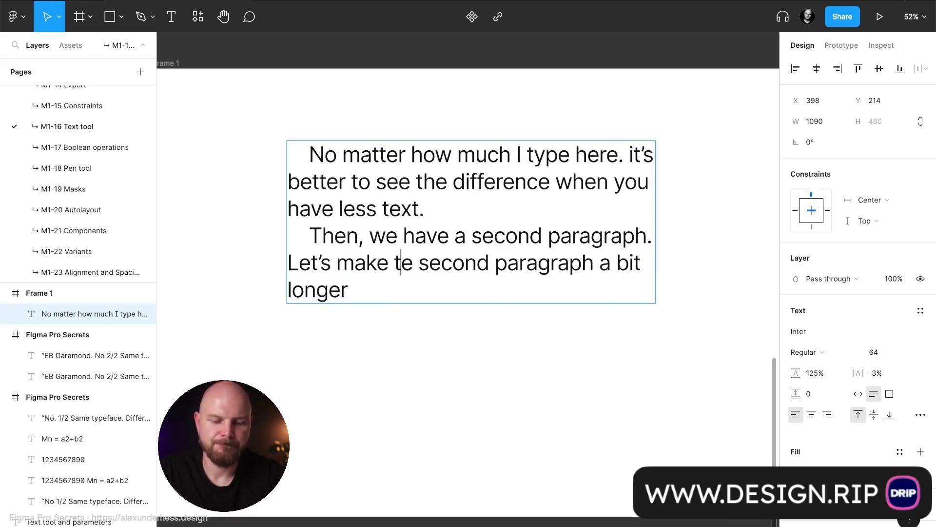
text(h)
click(348, 291)
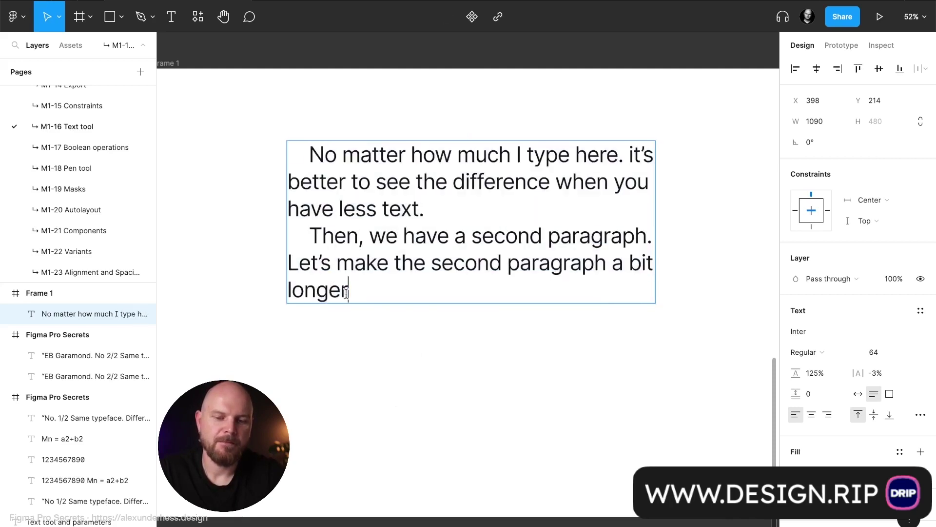
text(.)
key(Escape)
click(403, 439)
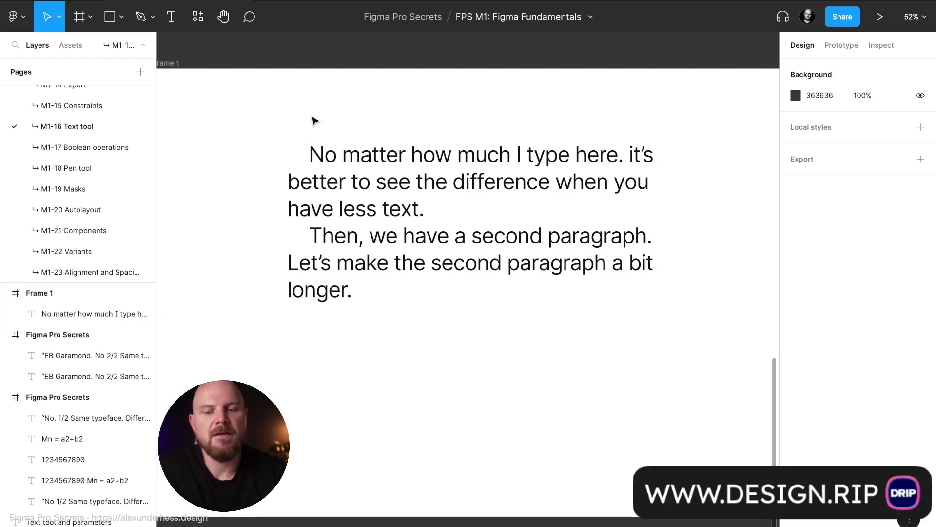
- Set the paragraph spacing of the indented text to 64 and deselect it
click(88, 313)
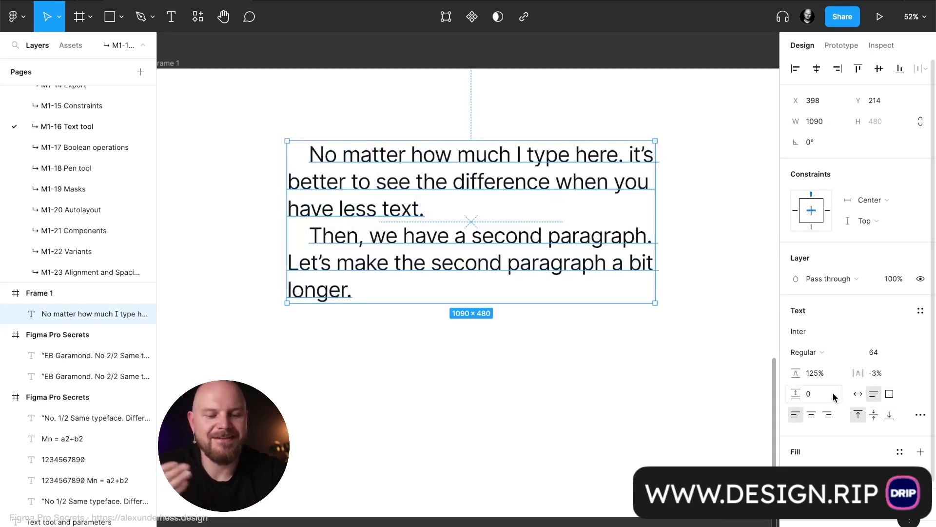
click(833, 397)
text(64)
key(Return)
click(542, 482)
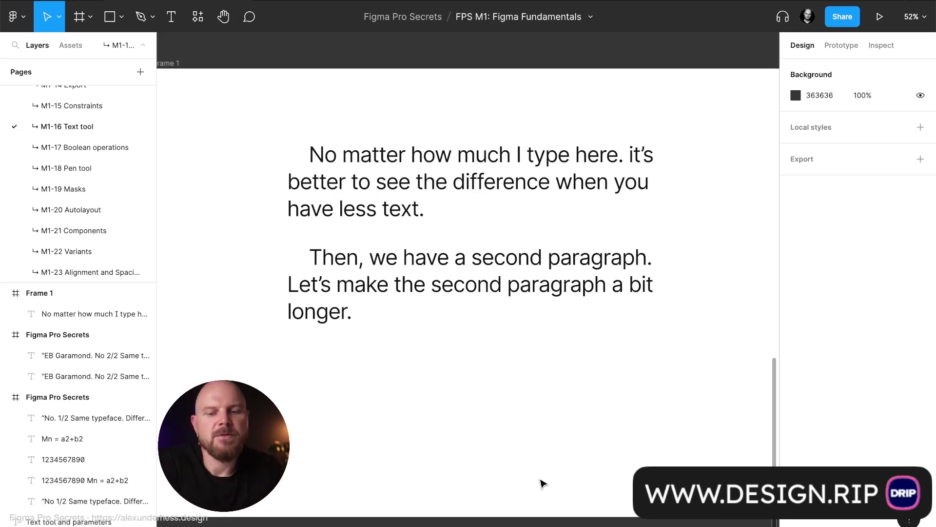
- Remove the first-line indentation from the text in Frame 1 by setting its paragraph indent to 0
scroll(543, 482, down, 2)
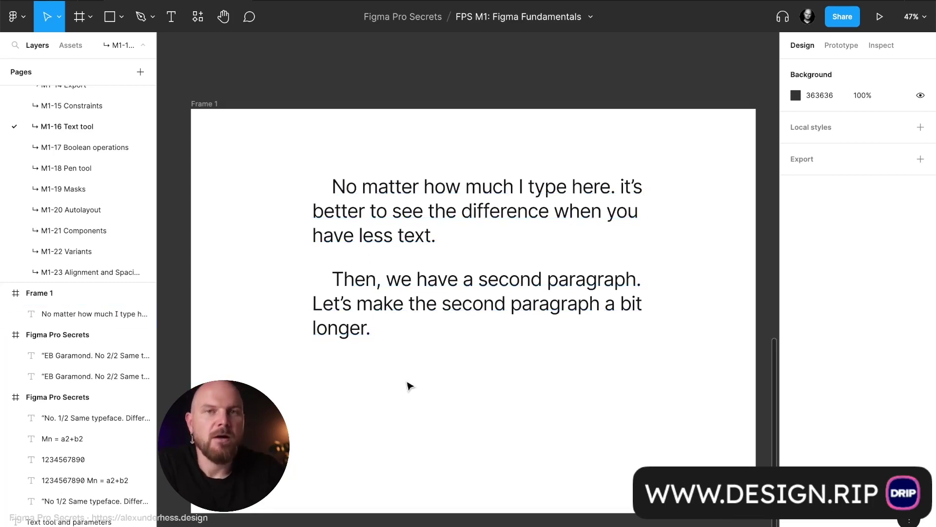
click(405, 302)
click(920, 414)
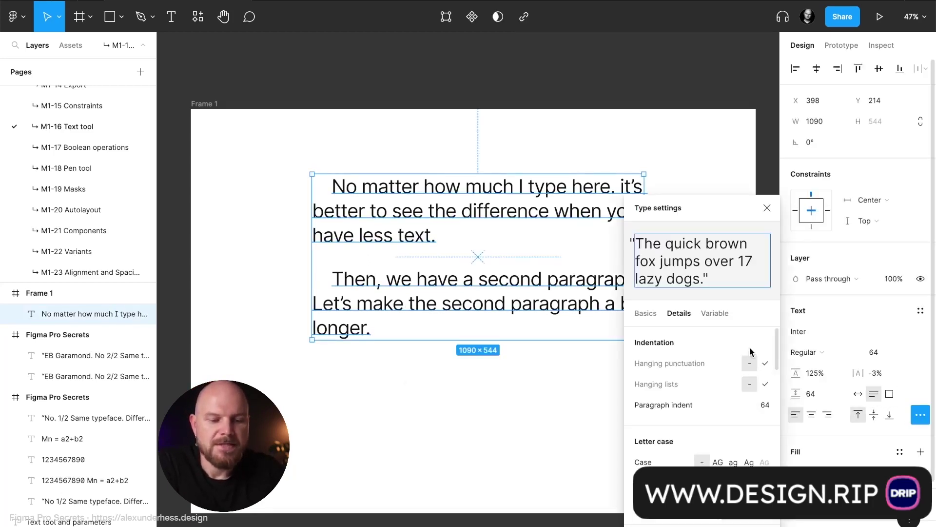
click(762, 405)
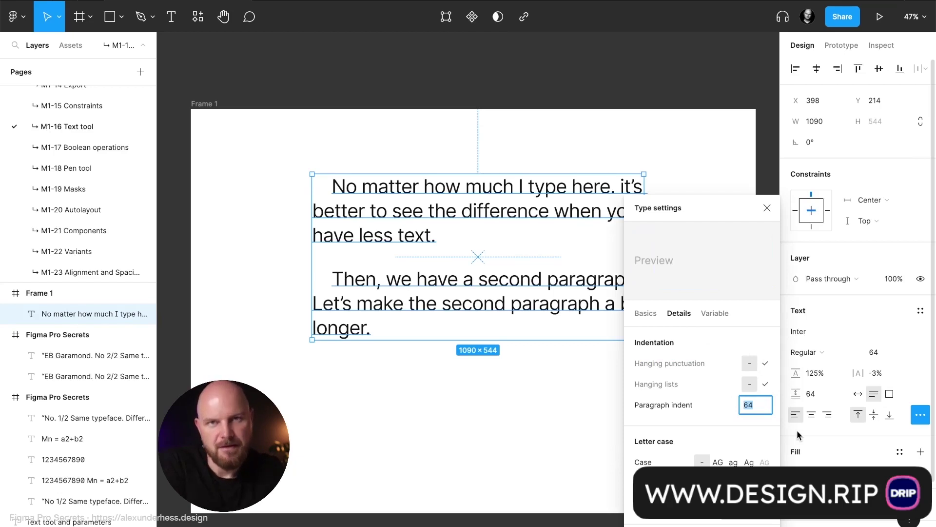
text(0)
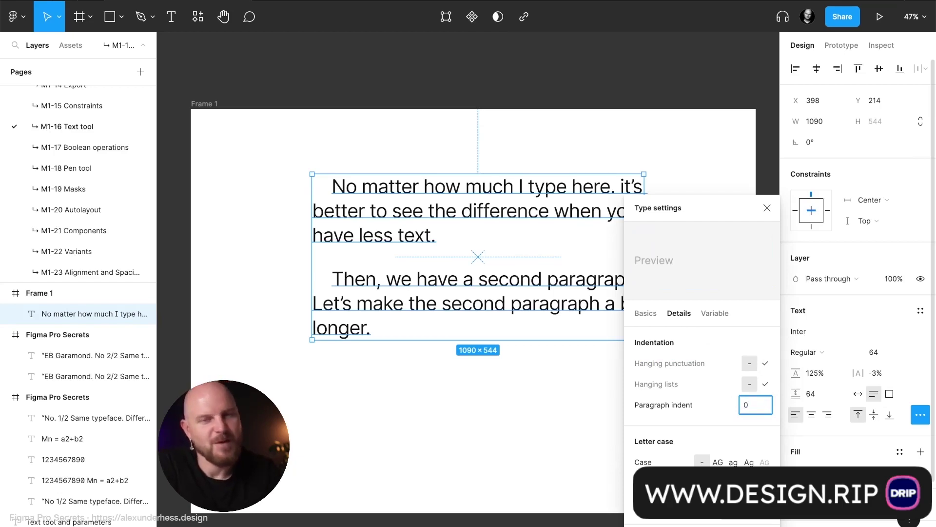
key(Return)
- Replace the full stop after "longer" at the end of the second paragraph with an asterisk
scroll(734, 415, down, 3)
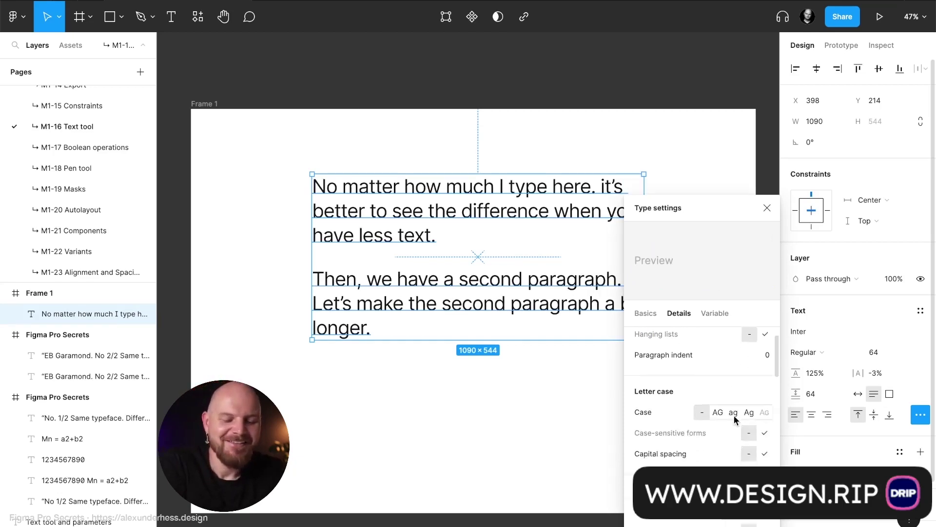
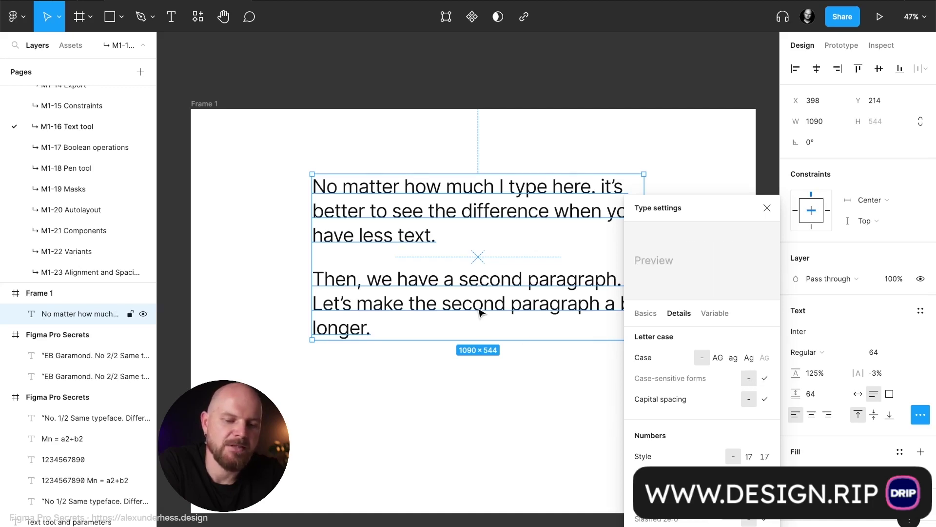
key(Return)
click(445, 324)
key(BackSpace)
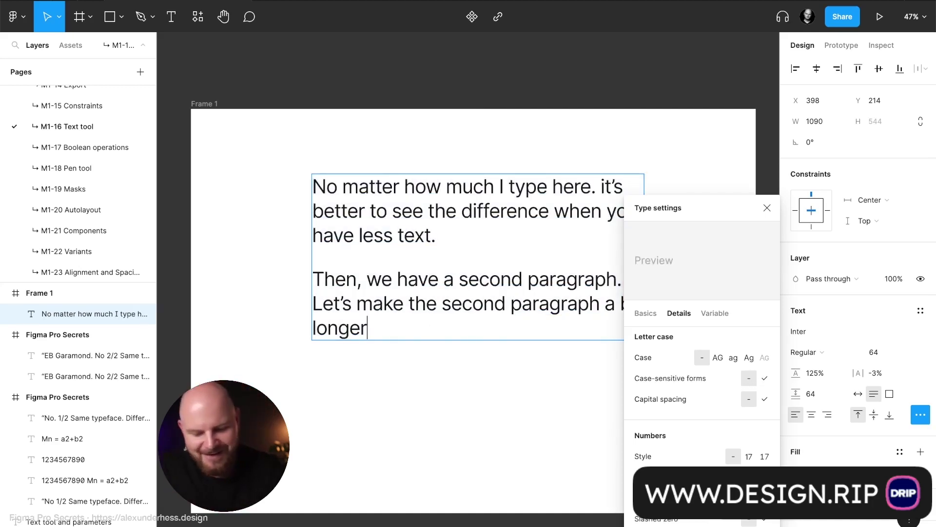
text(*)
key(Escape)
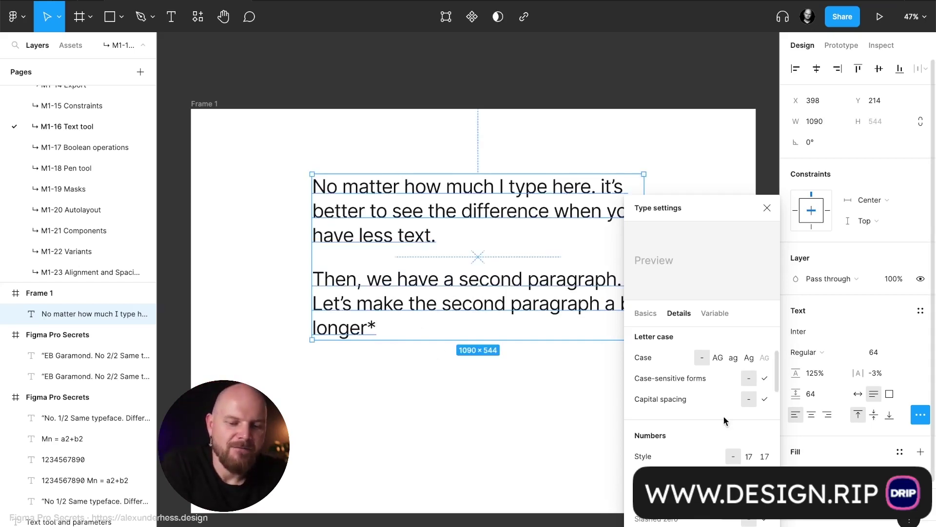
- Try case-sensitive forms and capital spacing on the text, turning both options off again
click(764, 381)
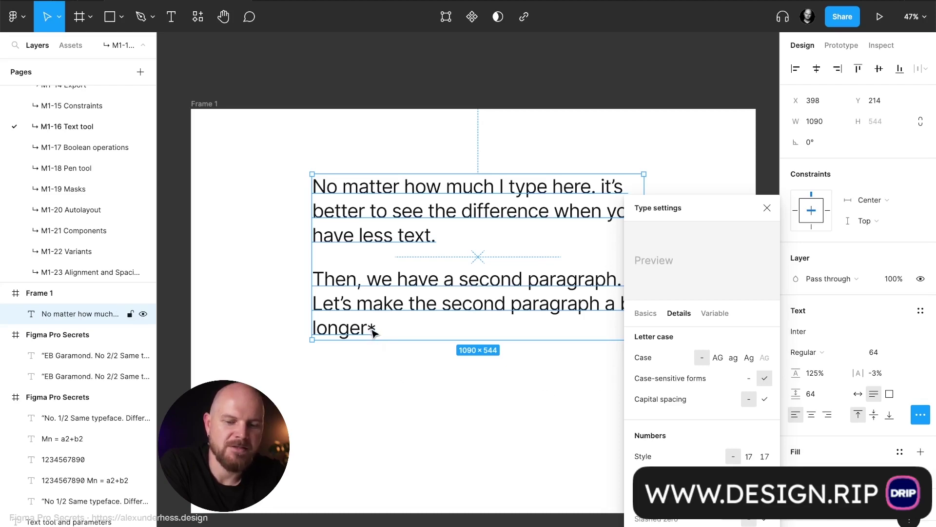
click(748, 382)
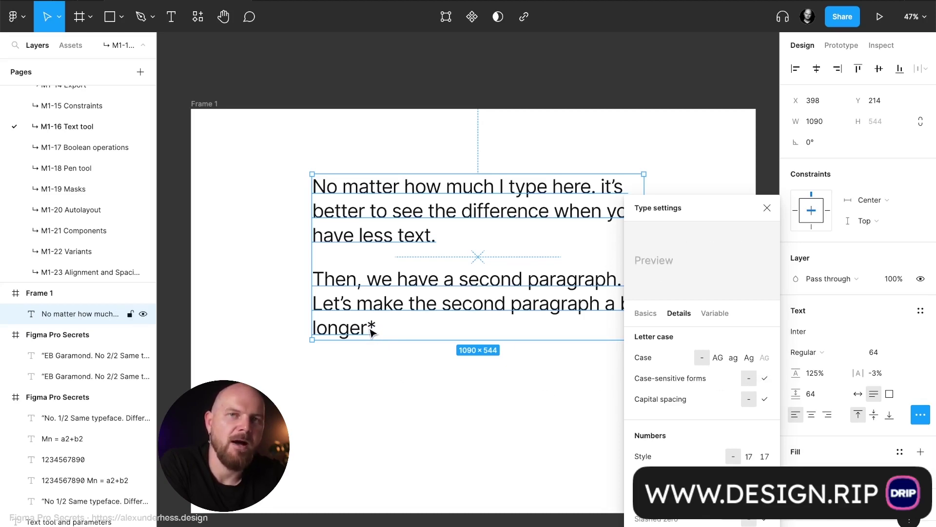
click(763, 401)
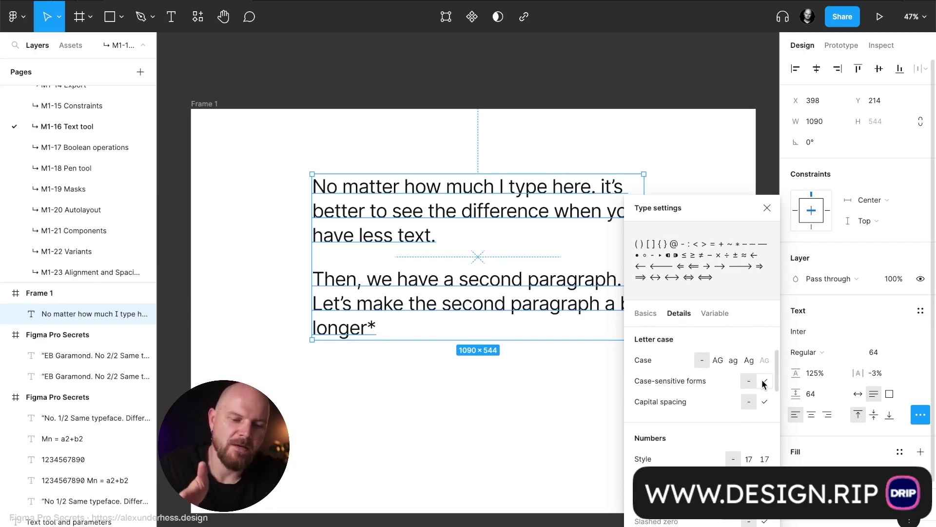
click(763, 380)
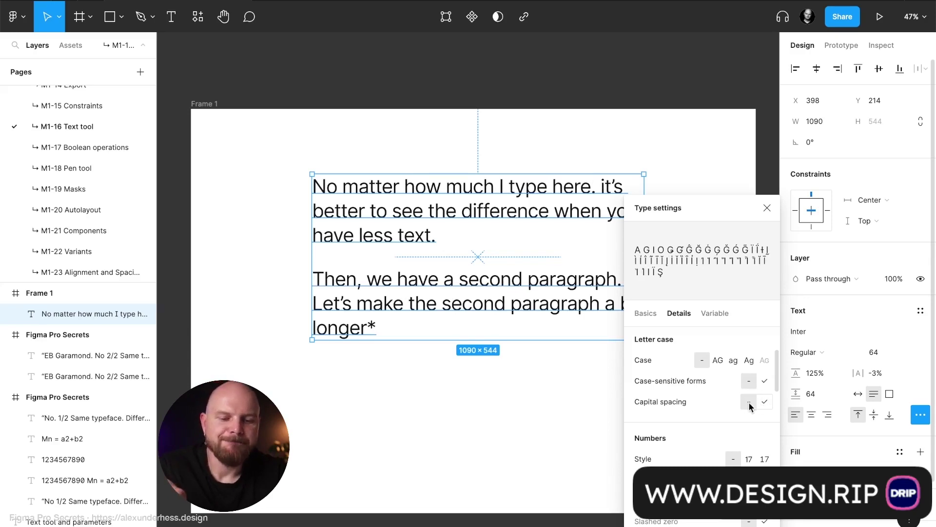
click(764, 401)
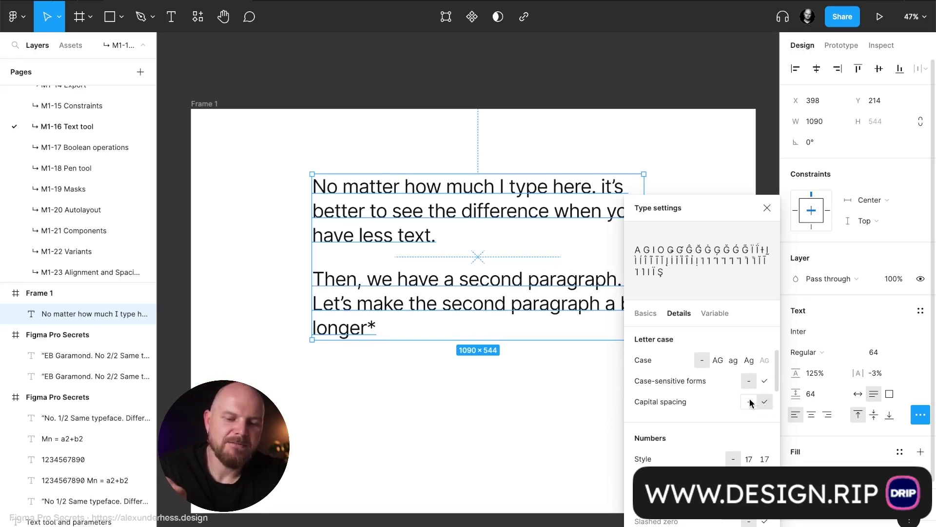
scroll(753, 402, down, 2)
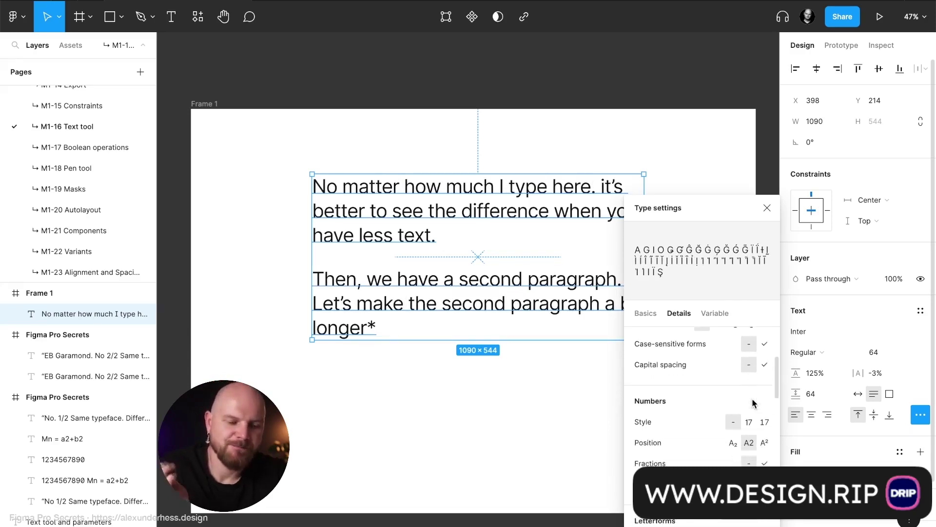
scroll(753, 403, down, 3)
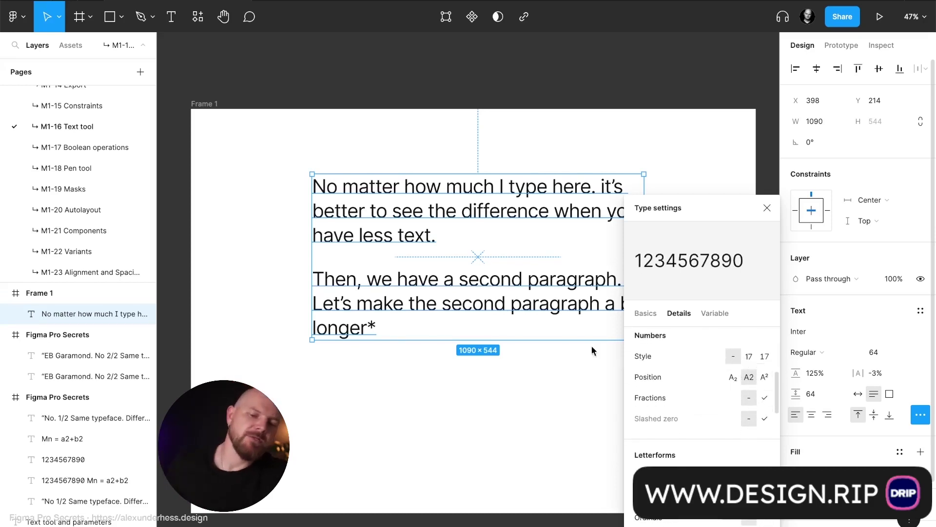
key(Return)
click(444, 326)
key(Return)
key(Return)
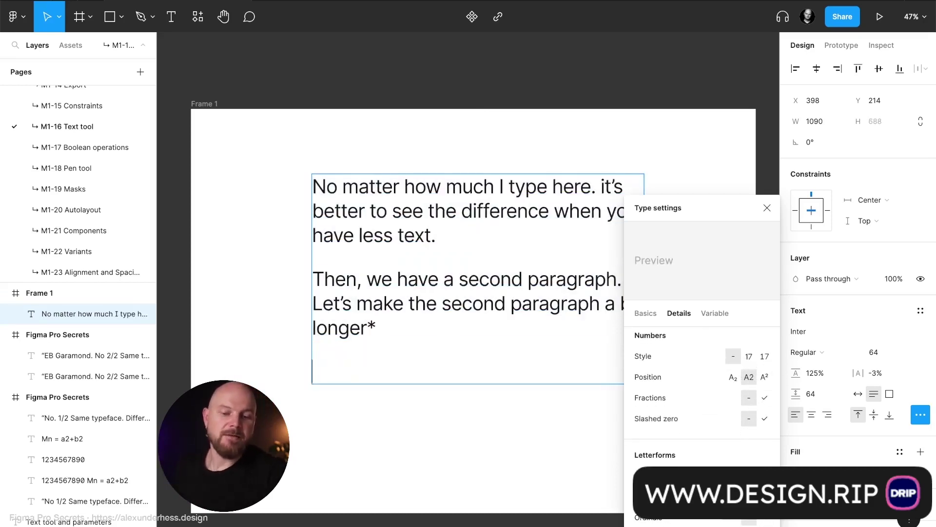
text(1)
key(BackSpace)
text(0)
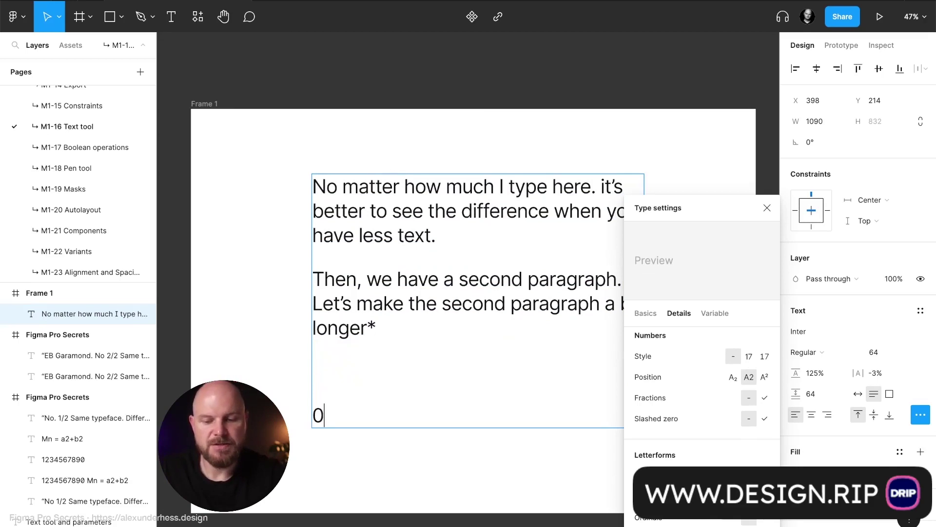
text(123456)
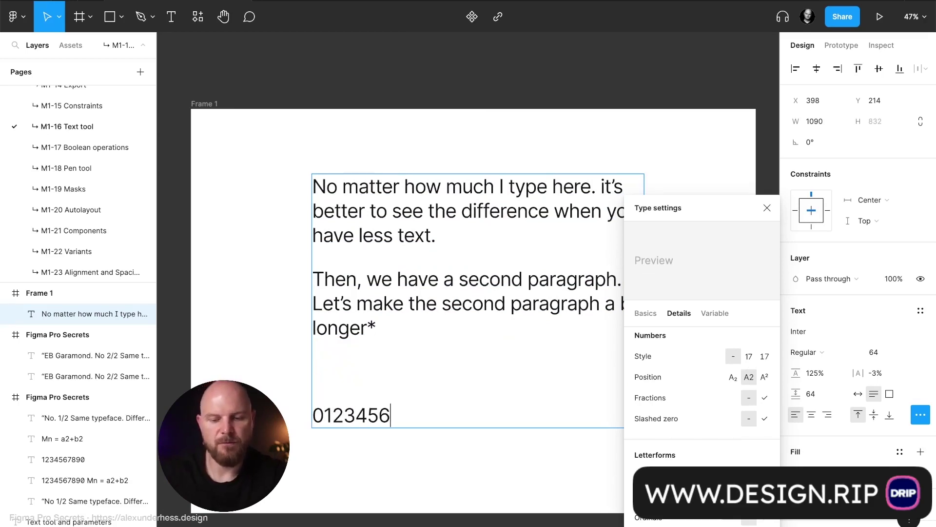
text(7890)
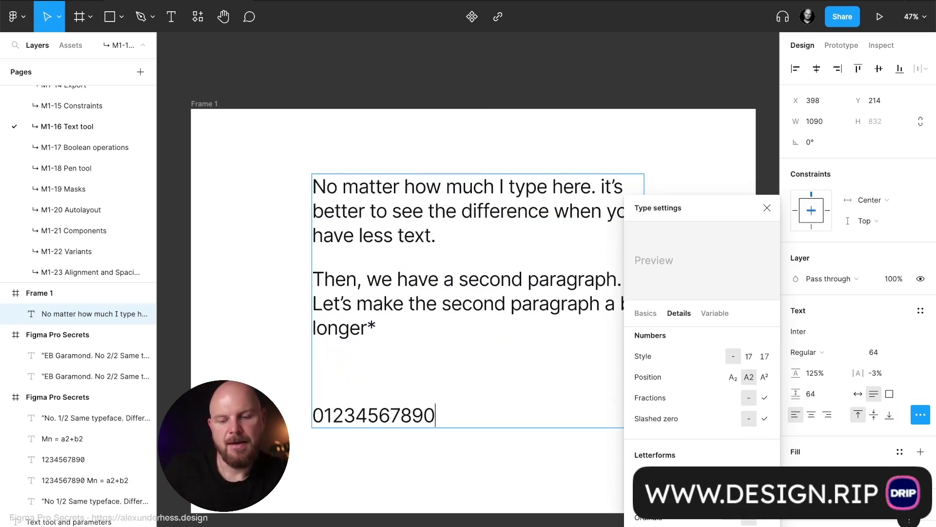
key(BackSpace)
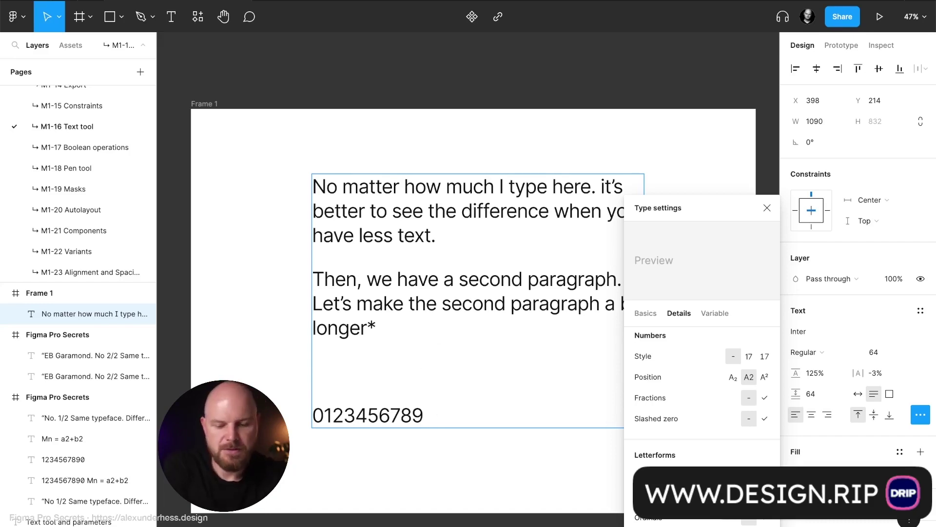
text(0)
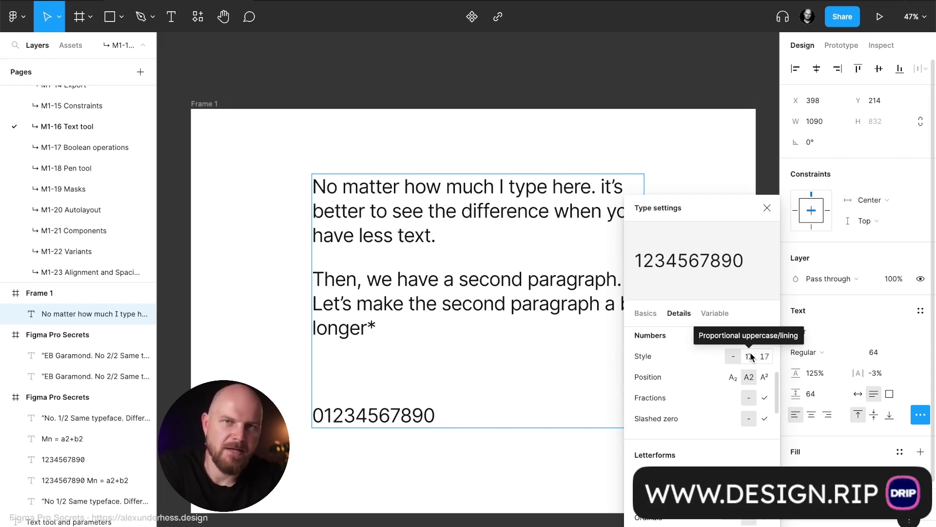
key(Escape)
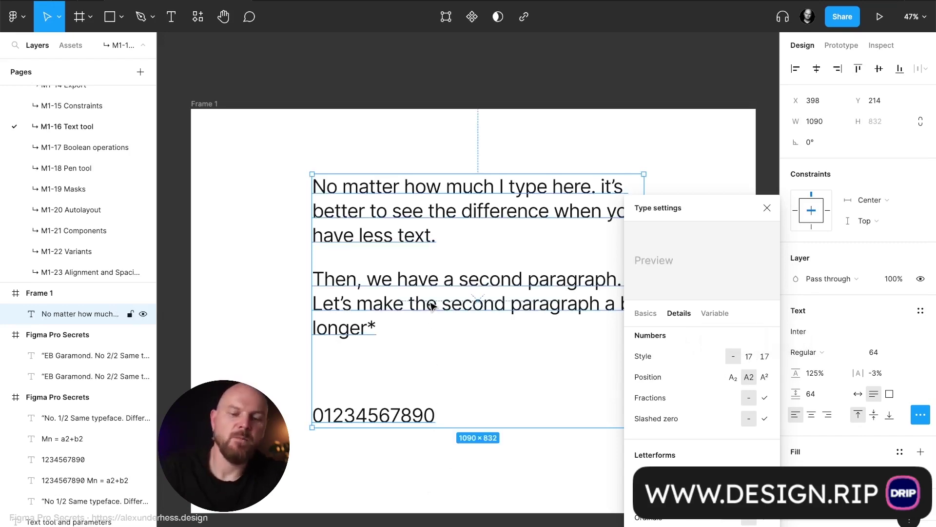
- Move the text block up in Frame 1, place a copy of it lower down, and replace the copy's text with $4,976
drag(429, 303, 420, 191)
click(367, 369)
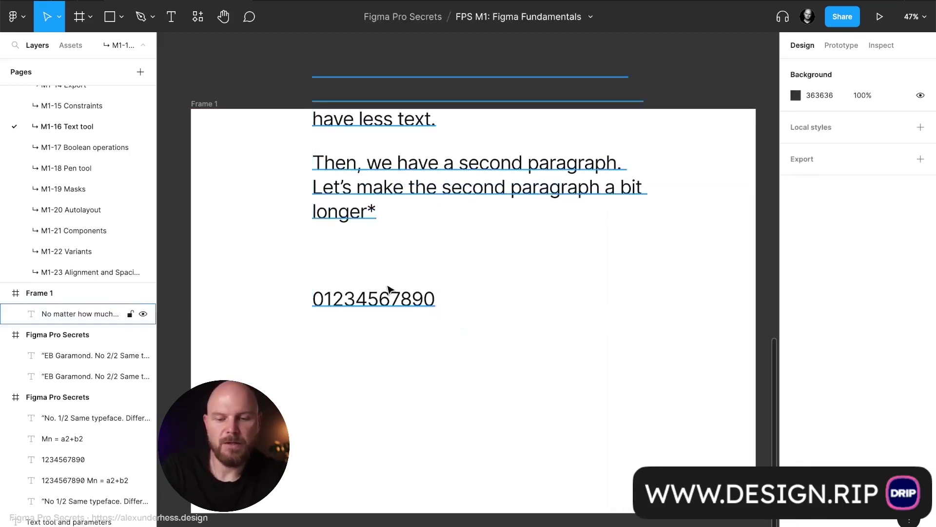
click(388, 289)
drag(371, 213, 364, 334)
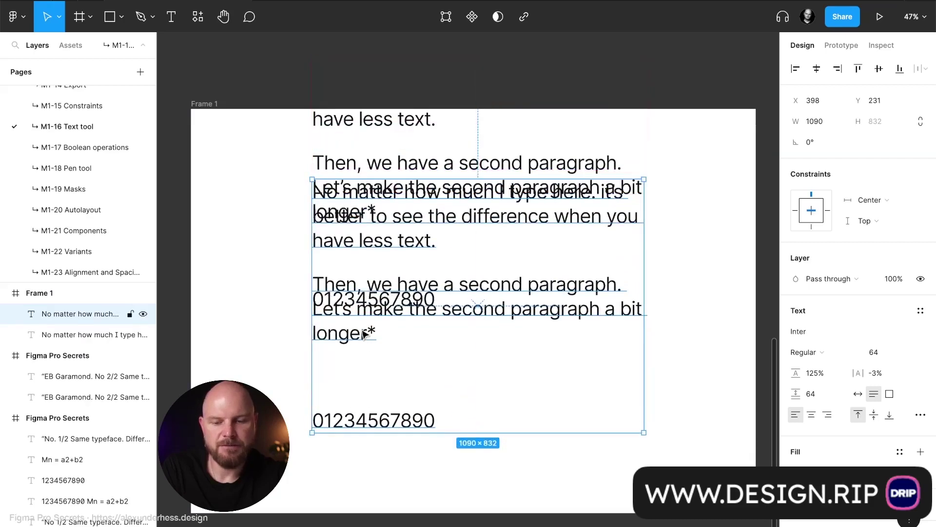
double_click(365, 334)
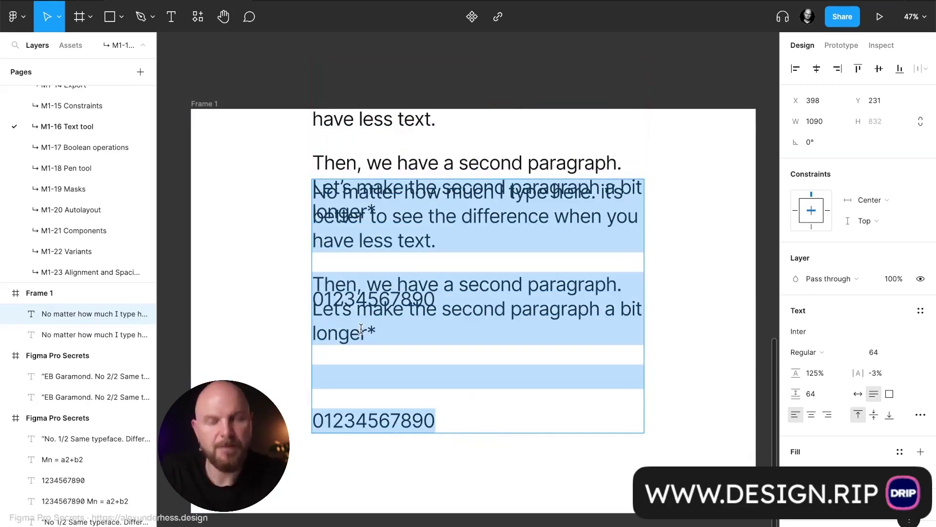
text($)
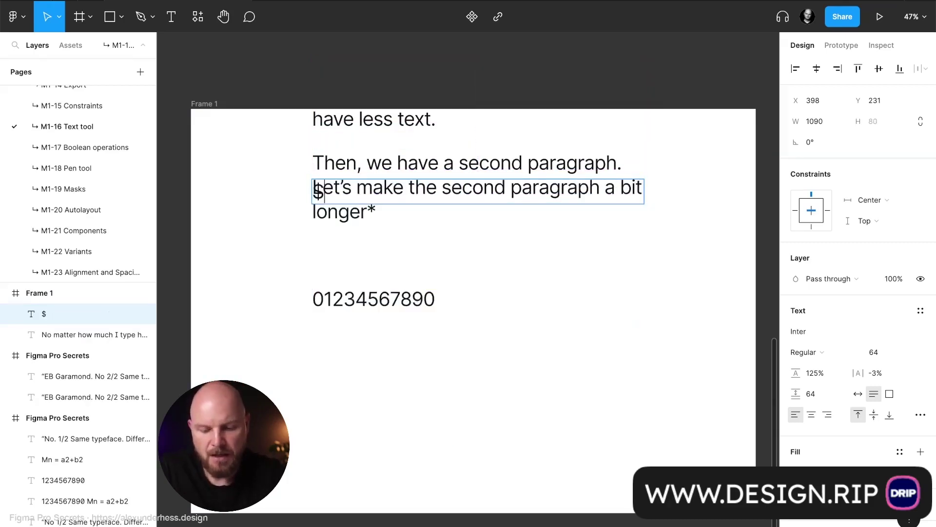
text(4,9)
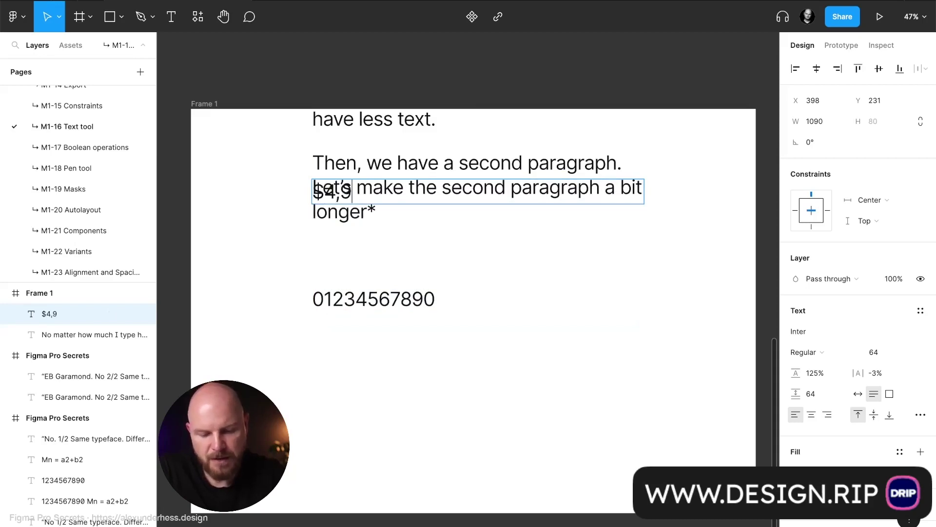
text(76)
key(Escape)
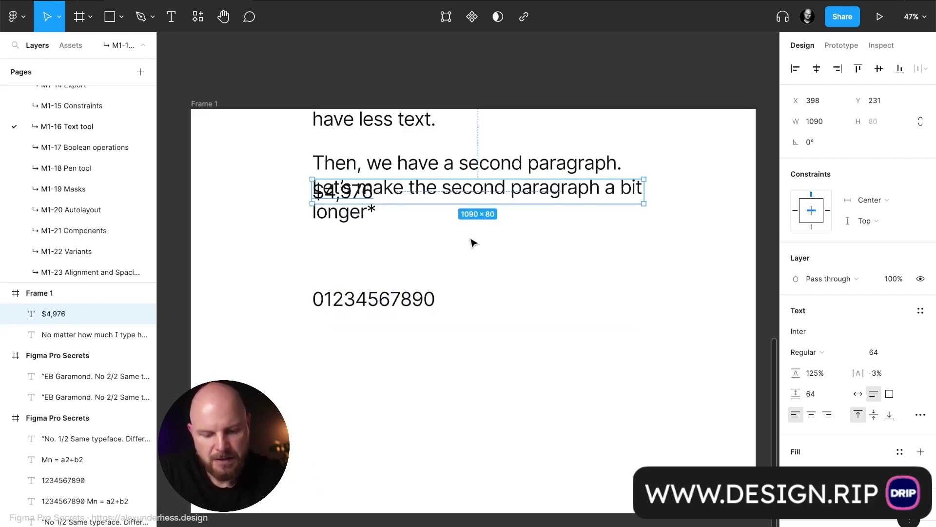
- Right-align the $4,976 text and move it straight down below the row of digits, to about Y 857
key(alt)
key(alt+super+r)
drag(614, 197, 615, 388)
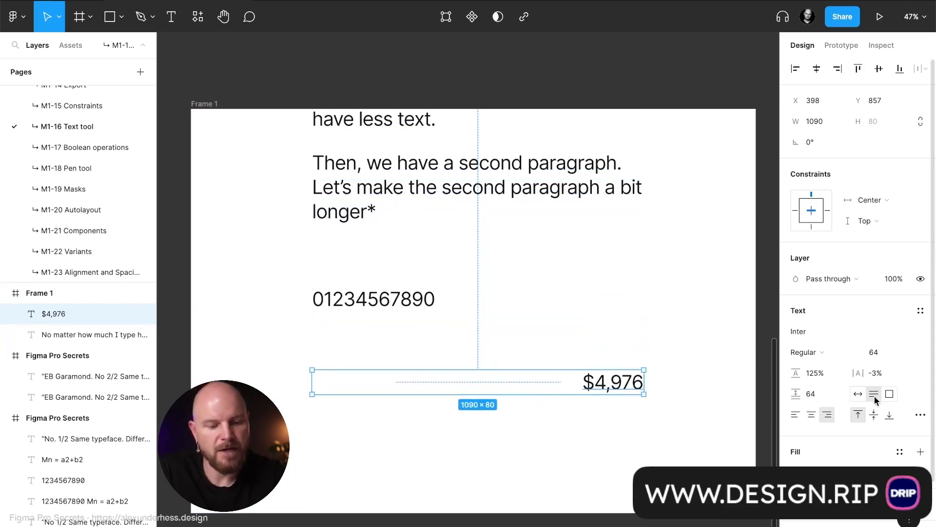
double_click(610, 389)
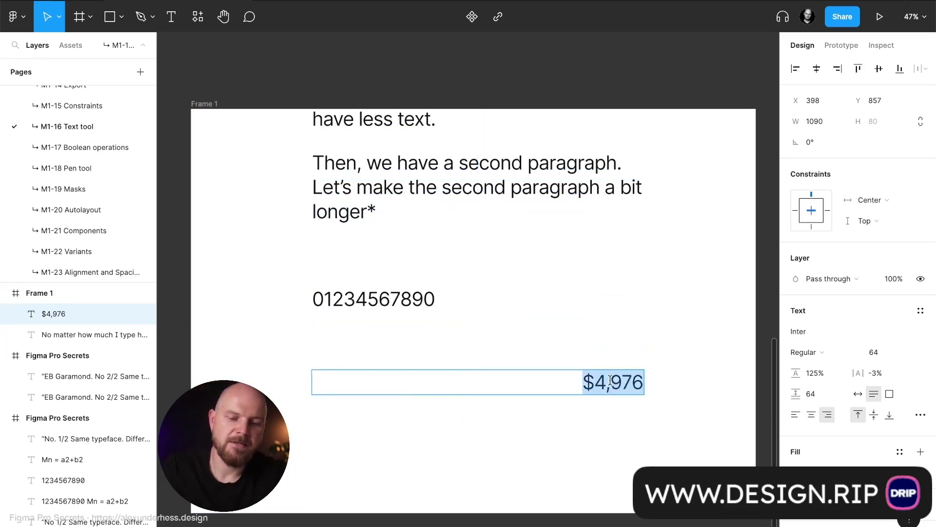
key(Right)
key(Escape)
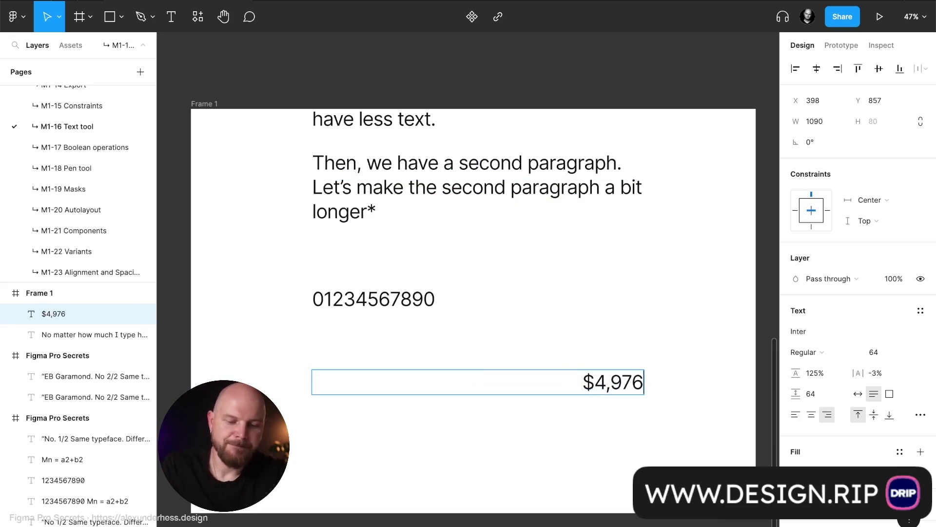
- Place a copy of the $4,976 text directly beneath it at about Y 953 and change the copy to $1,101
drag(613, 382, 617, 407)
double_click(613, 412)
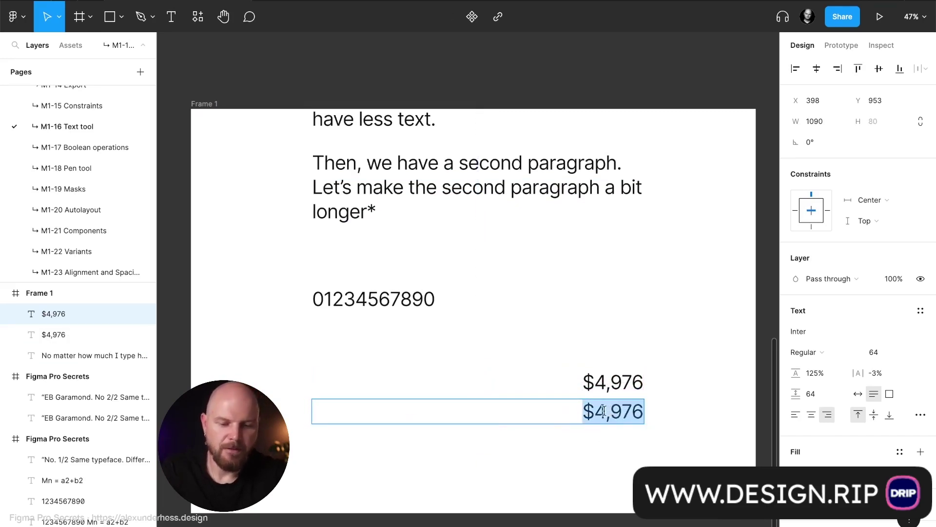
click(605, 411)
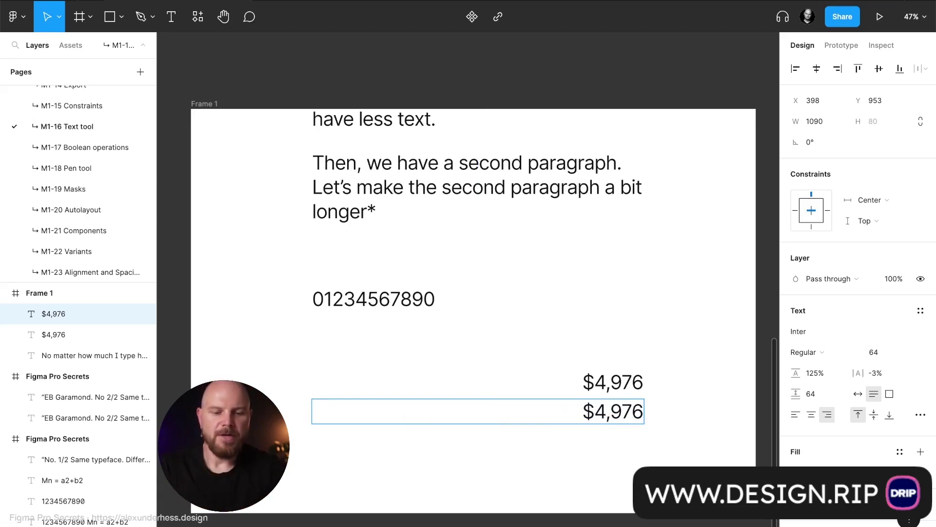
key(BackSpace)
text(1)
key(Right)
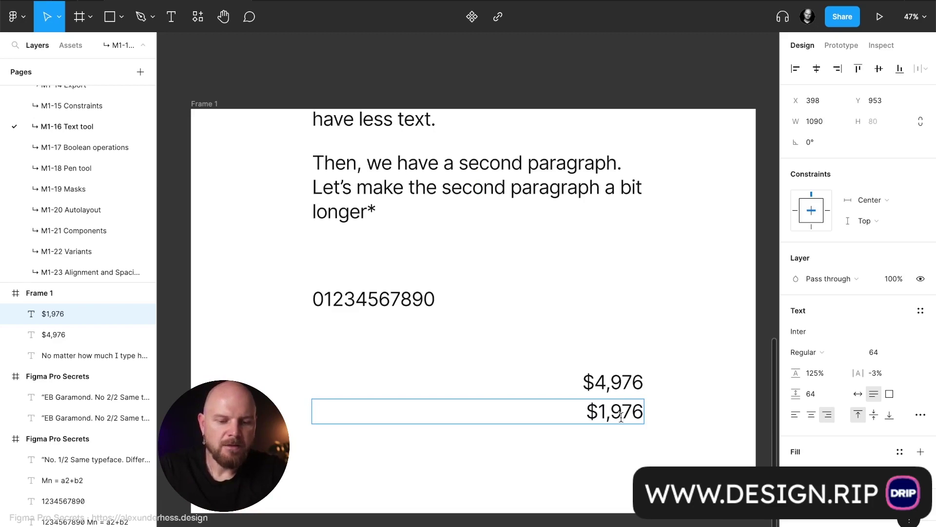
key(Delete)
text(1)
key(Delete)
key(Delete)
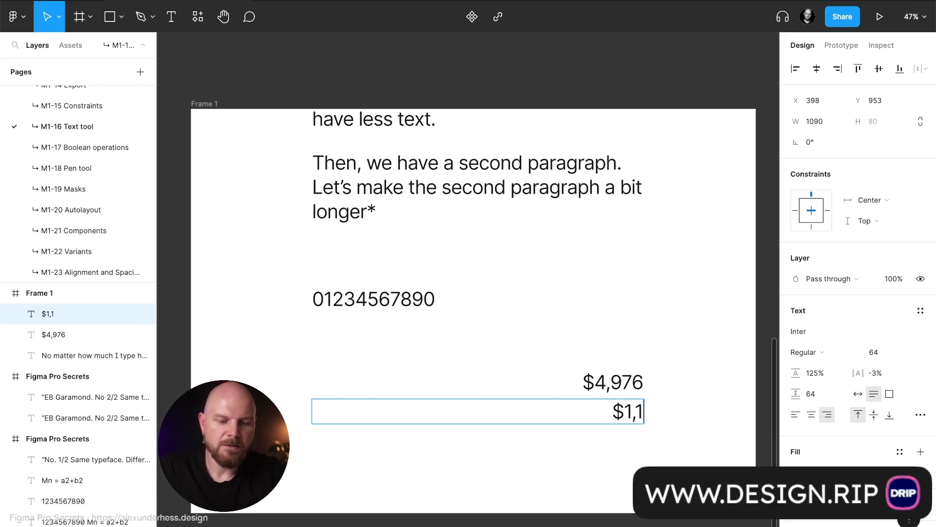
text(01)
key(Escape)
key(Escape)
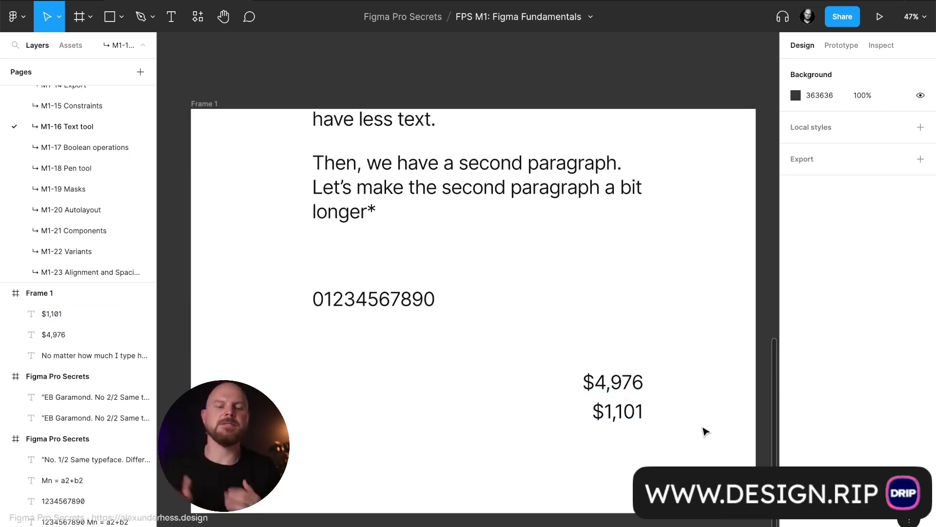
- Try the equal-width lining number style on the $4,976 and $1,101 texts together
click(634, 390)
shift+click(631, 419)
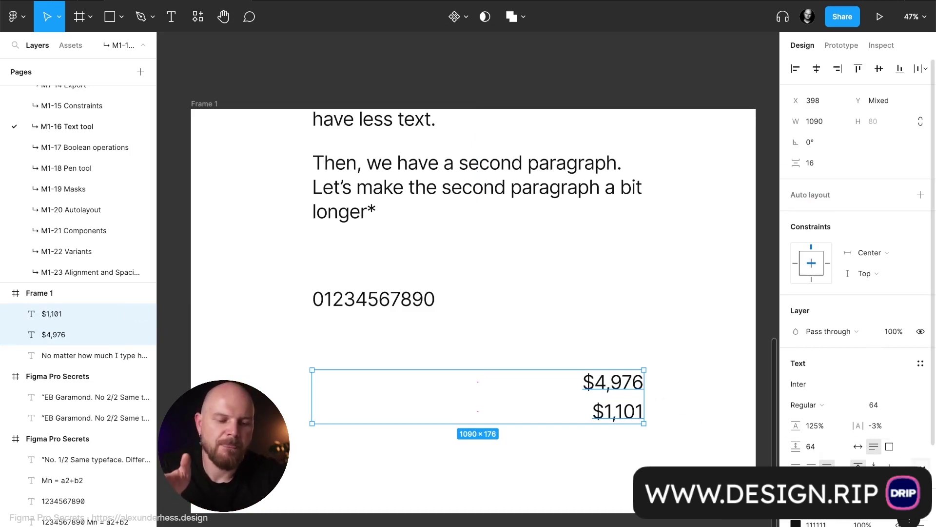
click(921, 462)
scroll(493, 328, right, 5)
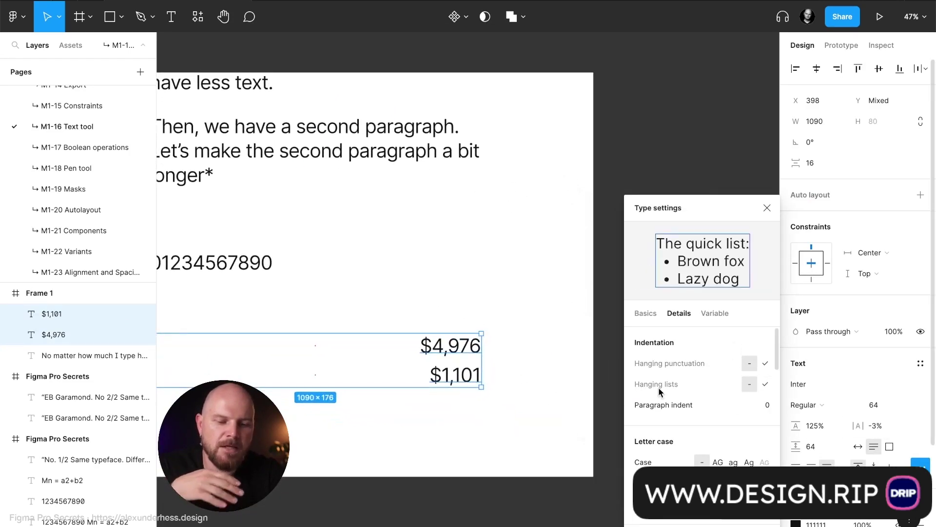
scroll(709, 414, down, 5)
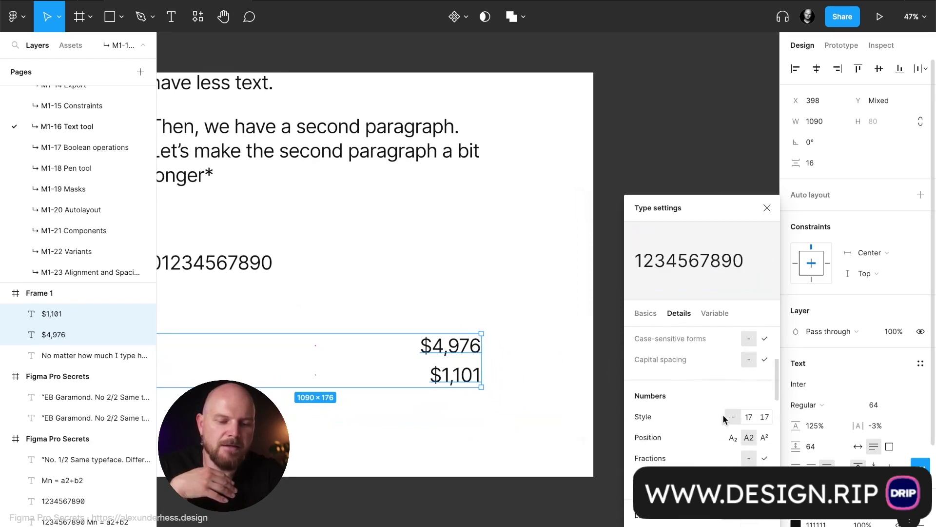
scroll(709, 413, down, 1)
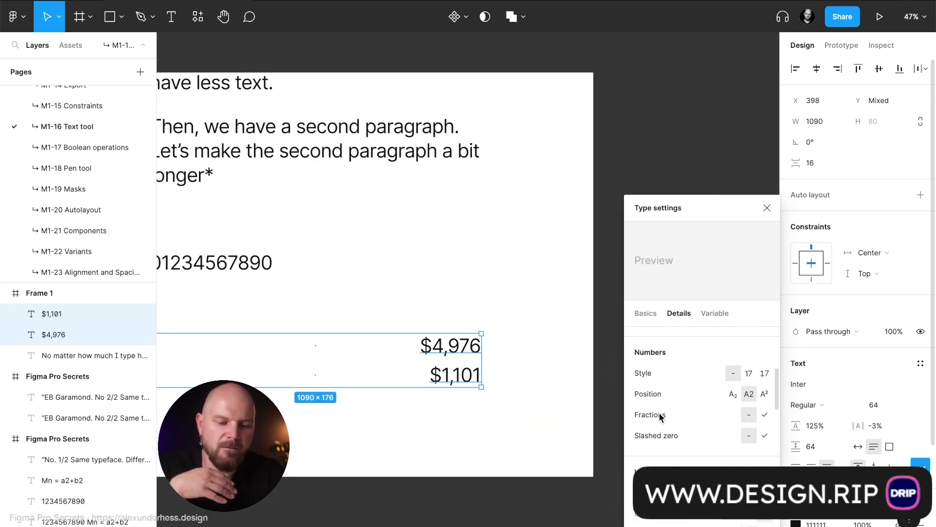
scroll(654, 385, up, 1)
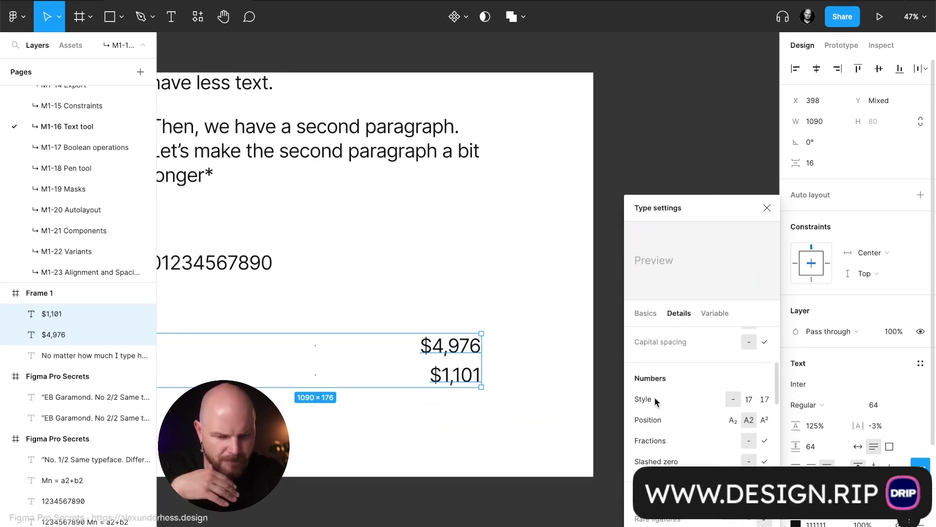
click(765, 400)
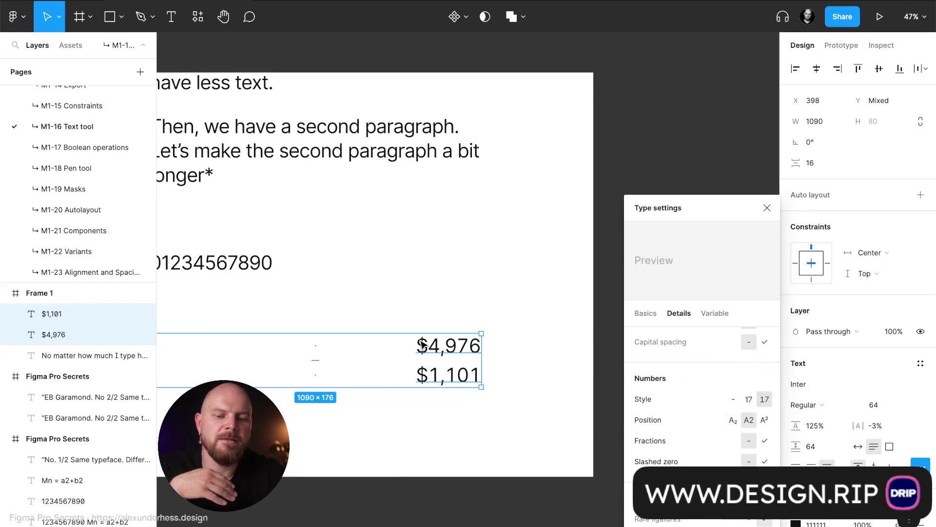
click(455, 433)
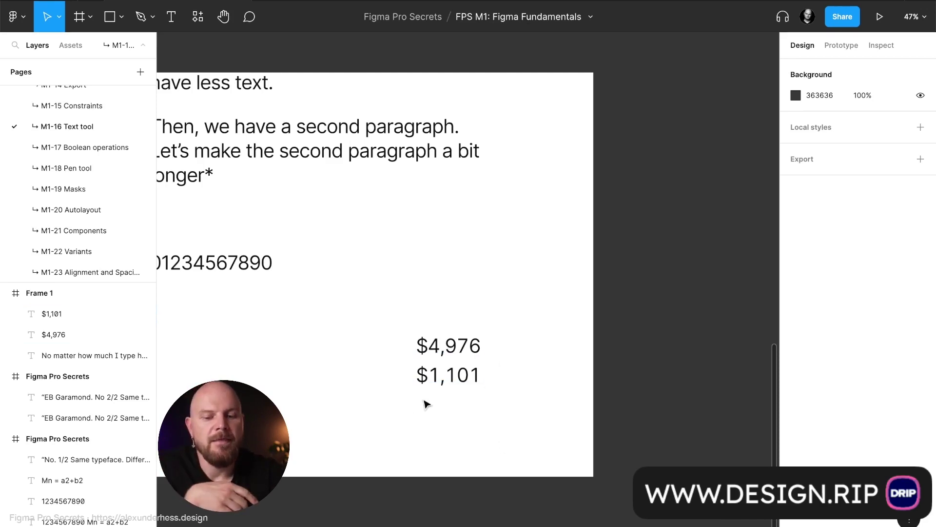
click(437, 386)
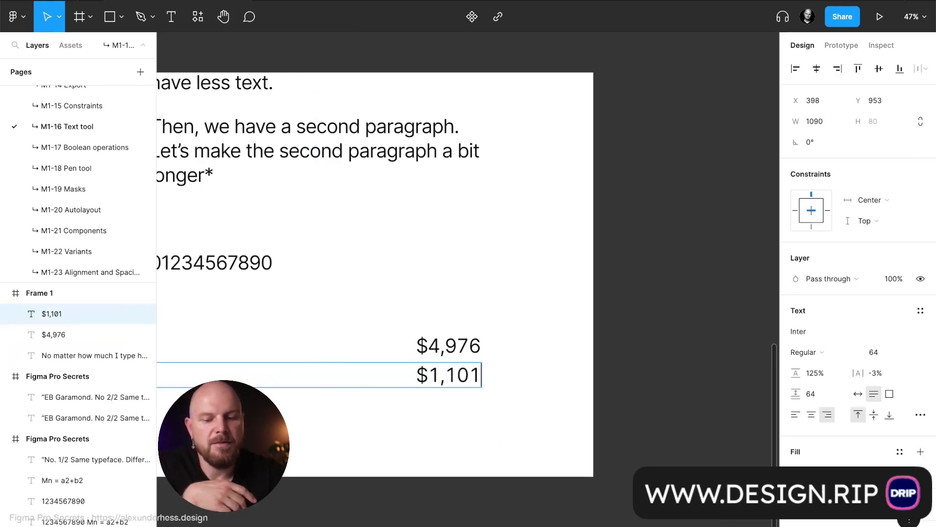
text(#)
key(BackSpace)
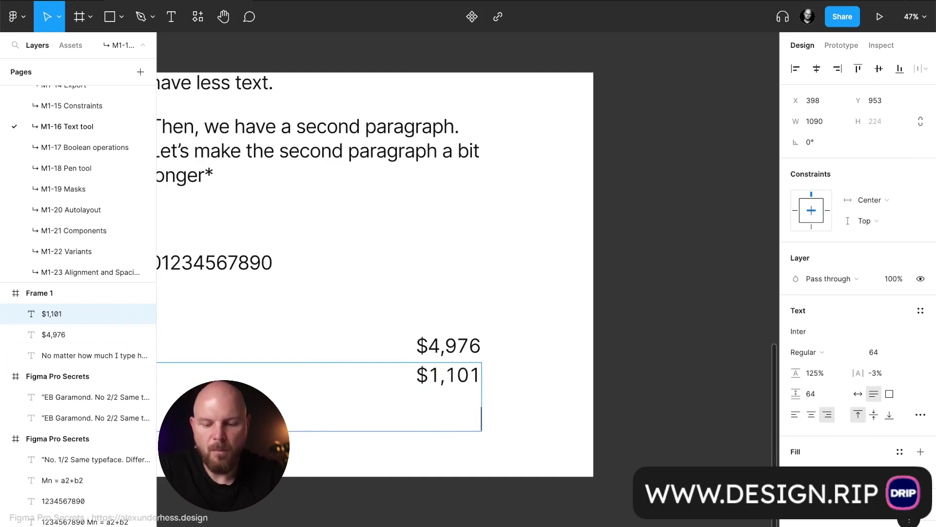
text($1u8209)
key(BackSpace)
key(BackSpace)
key(BackSpace)
key(BackSpace)
key(BackSpace)
key(BackSpace)
key(BackSpace)
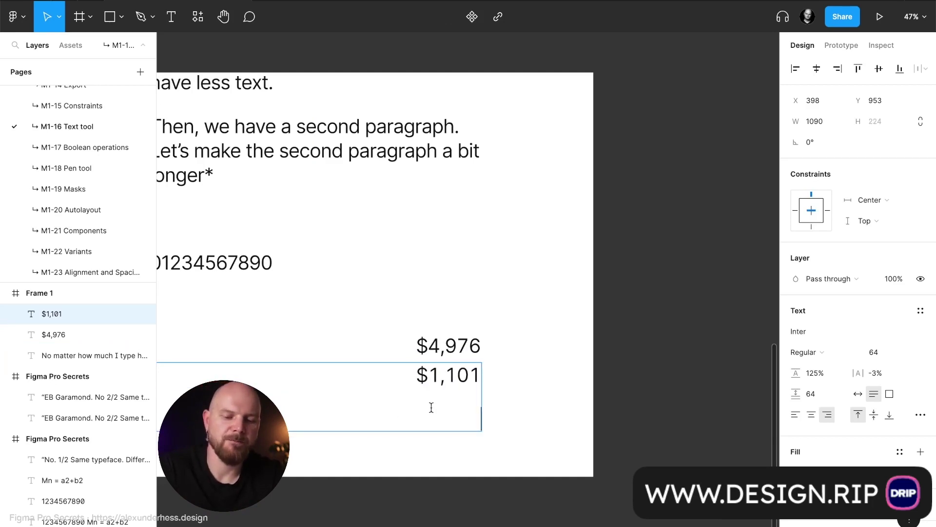
key(BackSpace)
key(Escape)
- Undo the number style change on both amounts and deselect them
click(518, 421)
key(ctrl+z)
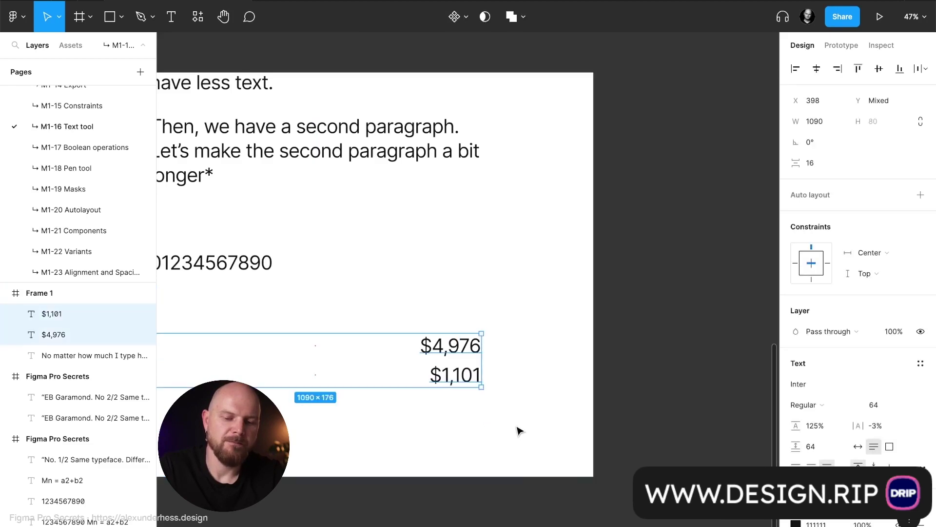
click(517, 431)
- Select the first digit 1 in the $1,101 text to compare its width with the digits of $4,976 above
click(453, 384)
key(Return)
scroll(446, 377, up, 10)
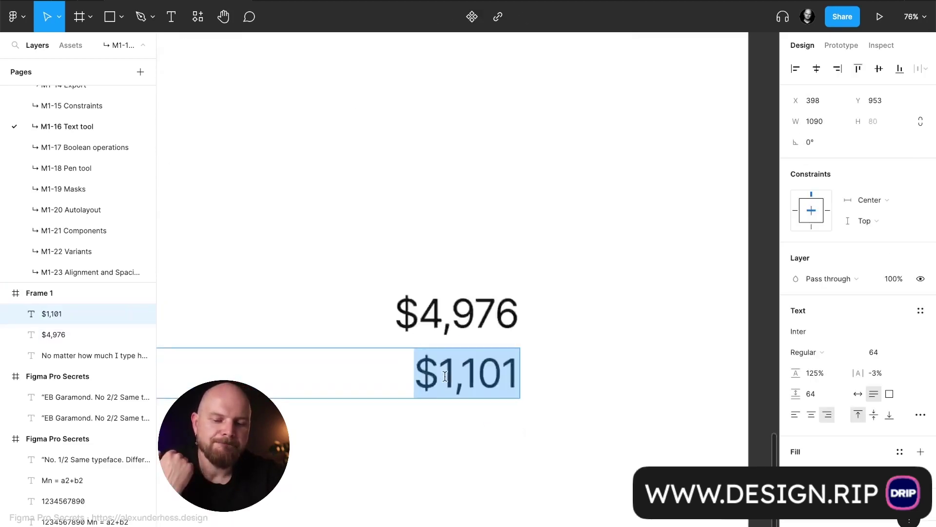
double_click(443, 374)
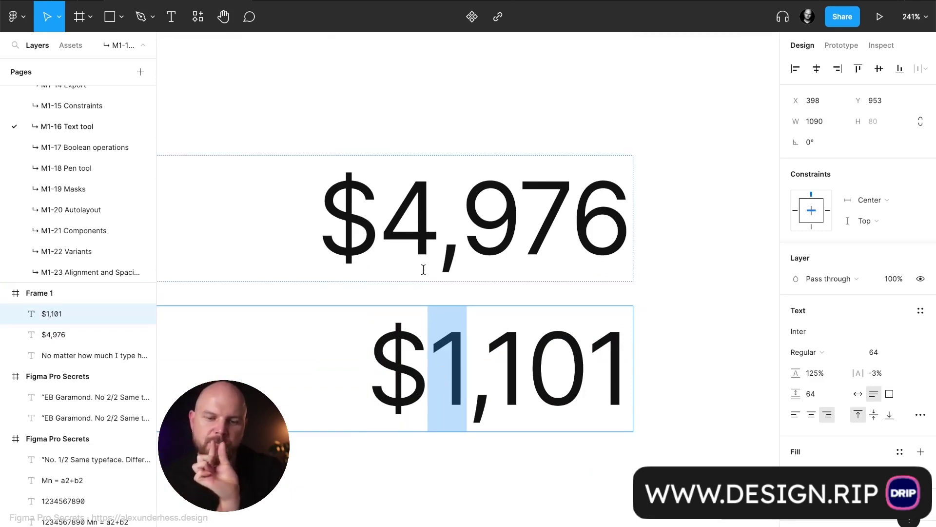
- Select the digit 4 in the $4,976 text to compare its width, and leave text editing
click(428, 236)
double_click(404, 237)
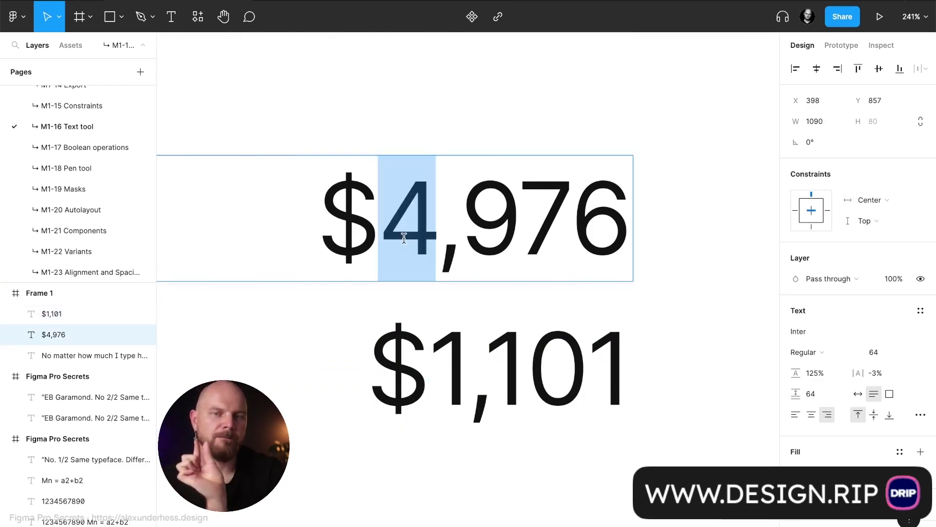
key(Escape)
- Reapply the equal-width lining number style to both the $4,976 and $1,101 texts, and deselect them
click(438, 393)
key(ctrl+space)
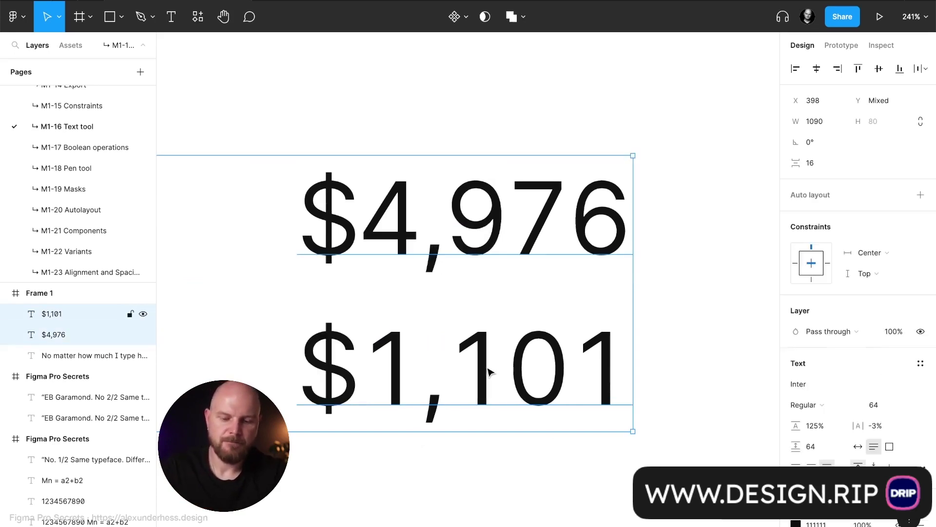
click(670, 324)
scroll(556, 344, down, 8)
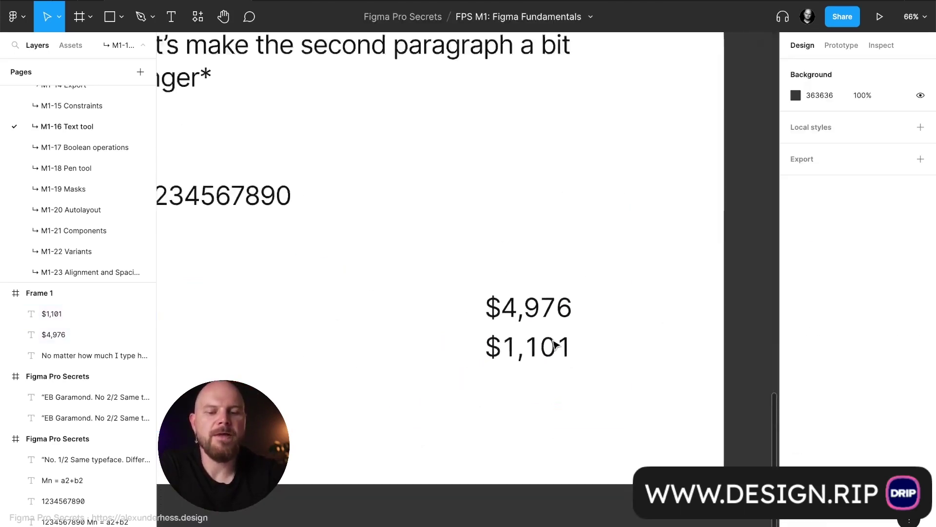
- Open the detailed type settings and bring up the number options for the long paragraph text box
scroll(556, 345, down, 5)
scroll(556, 344, left, 3)
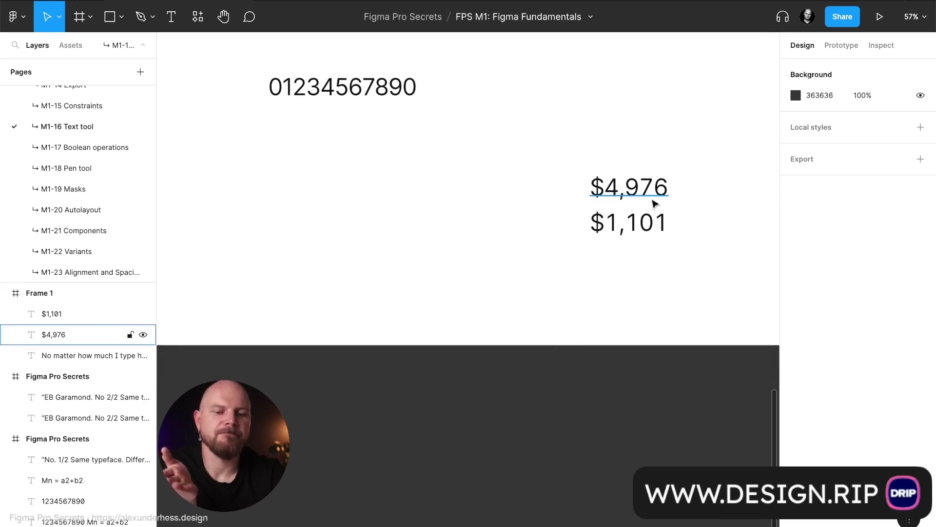
click(597, 194)
click(920, 415)
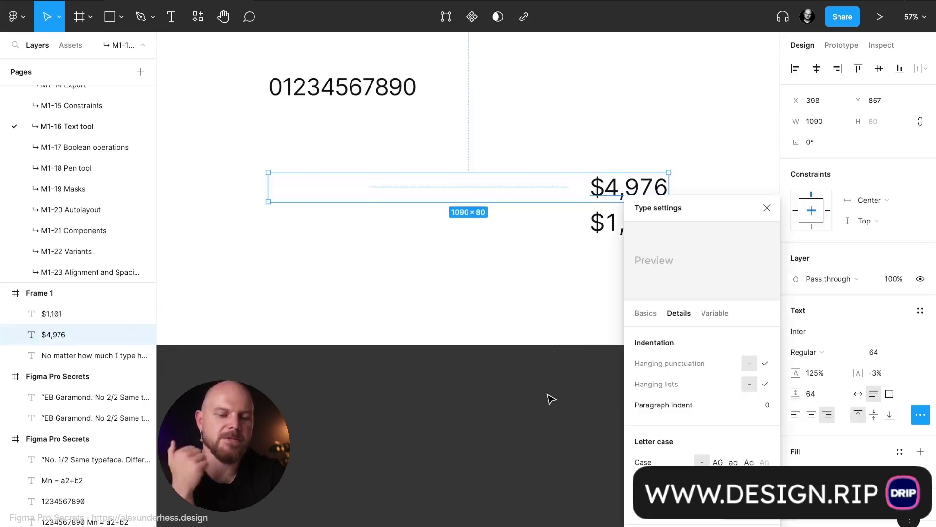
click(355, 94)
scroll(707, 421, down, 4)
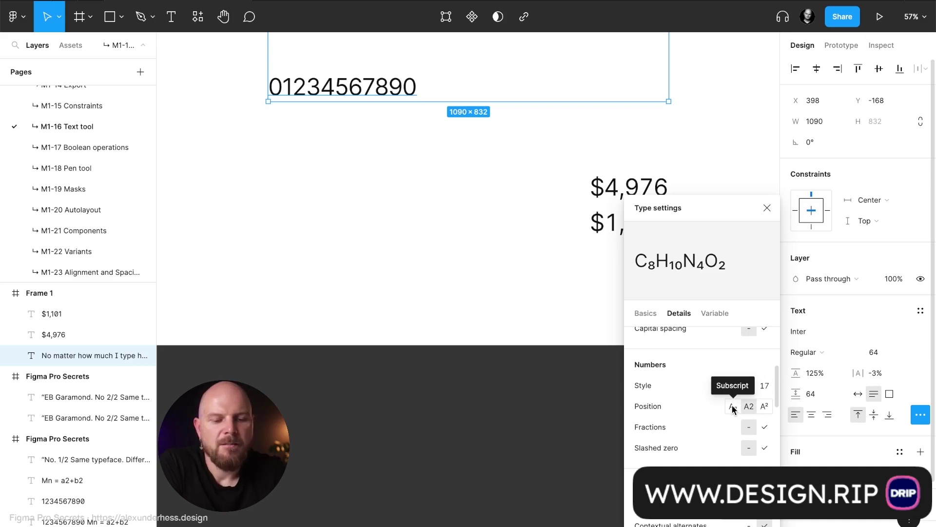
- Try the subscript number position on the whole paragraph text box and undo it
scroll(403, 313, up, 5)
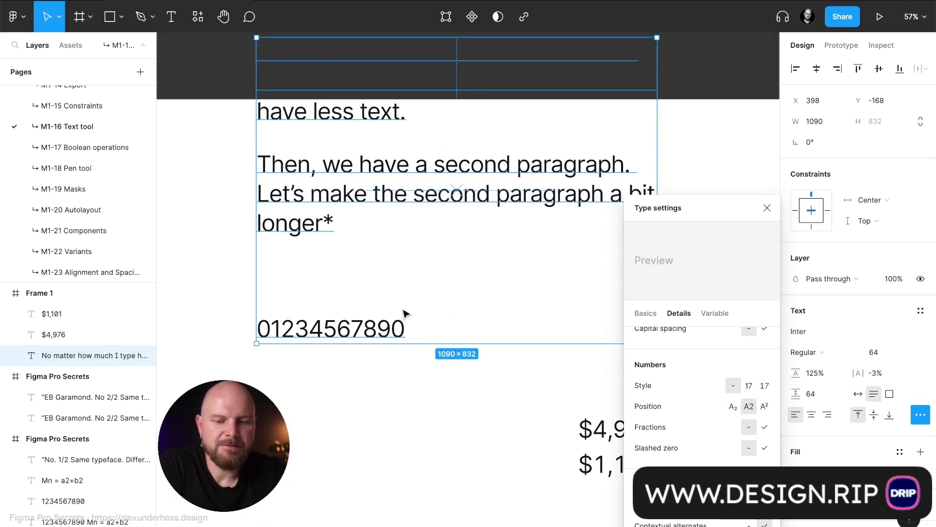
click(732, 407)
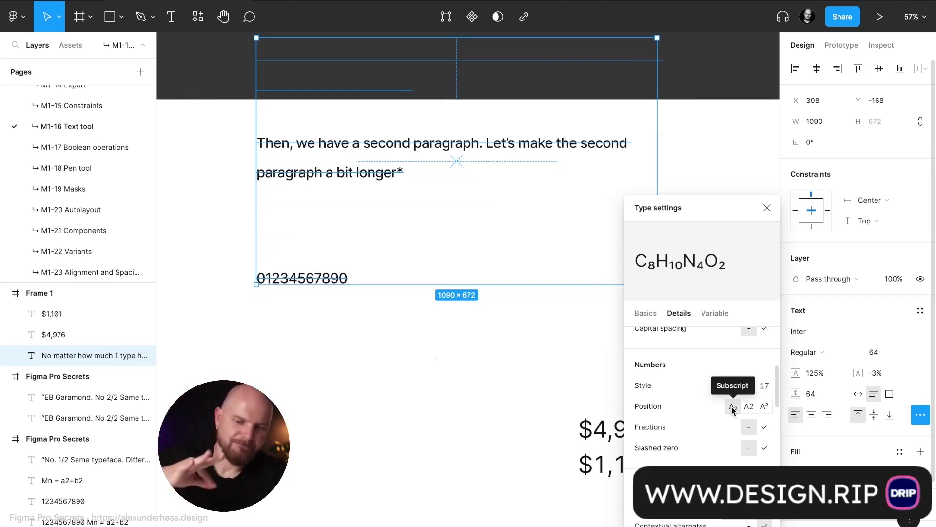
key(ctrl+z)
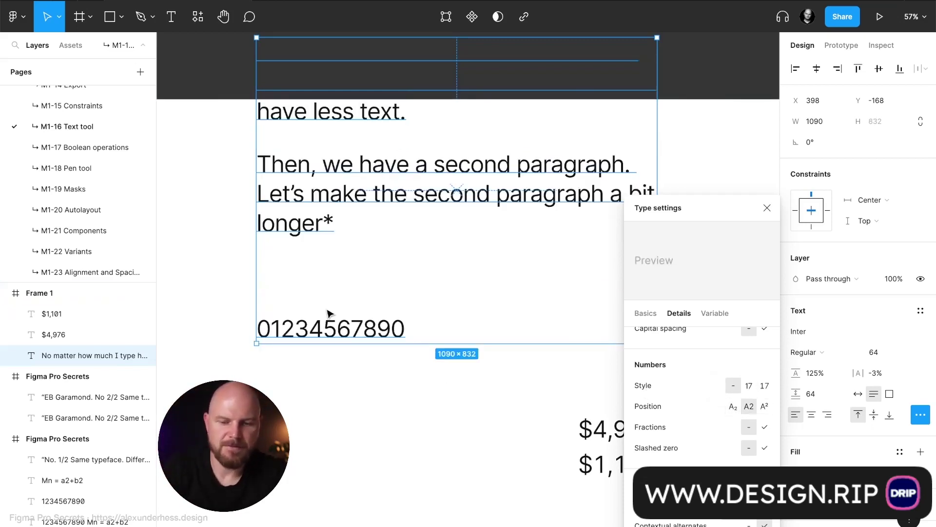
- Add Number2 after "longer*", try subscript on the 2 with the word shortened to N, and delete the sample
double_click(312, 226)
click(354, 219)
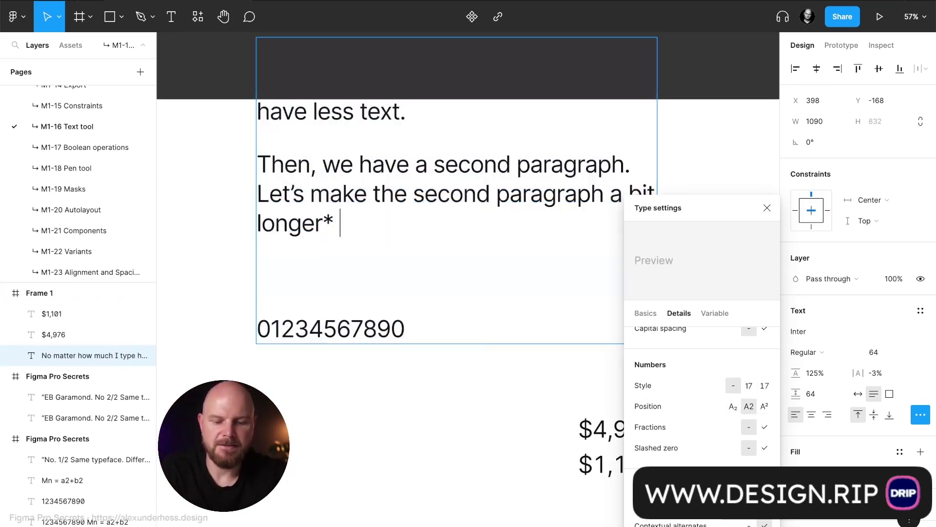
text(Numbe)
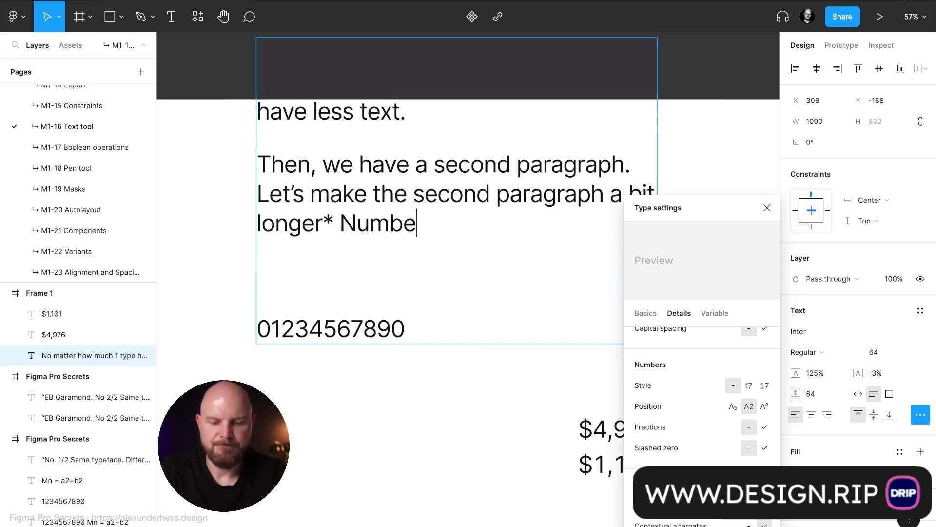
text(r2)
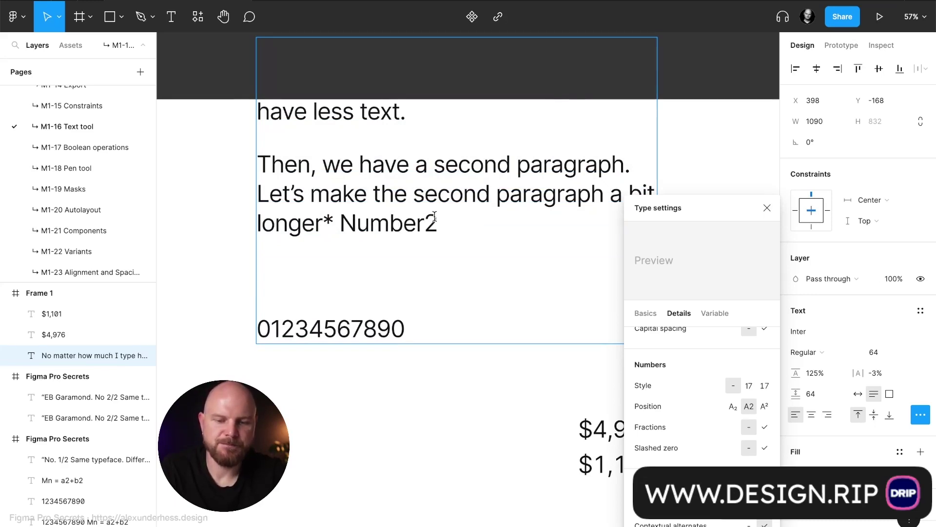
drag(434, 216, 357, 220)
click(733, 406)
key(BackSpace)
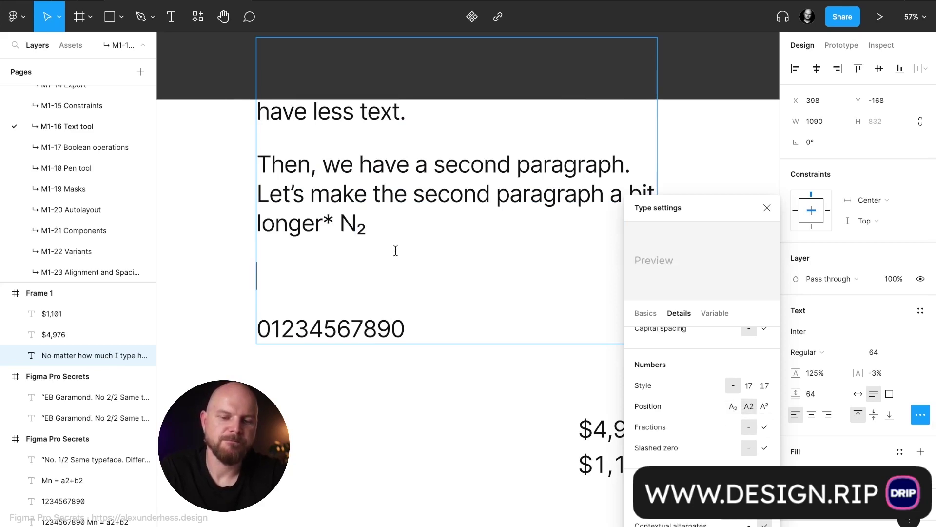
click(375, 220)
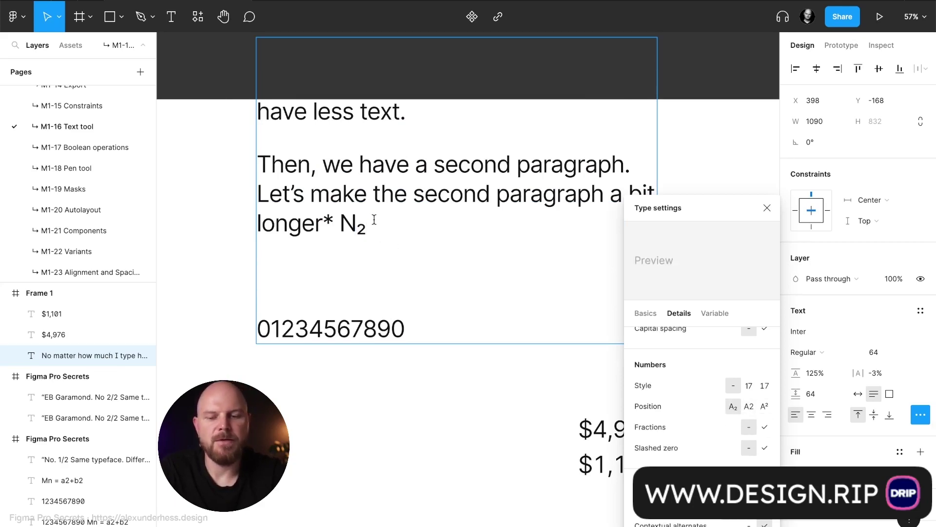
key(BackSpace)
key(BackSpace)
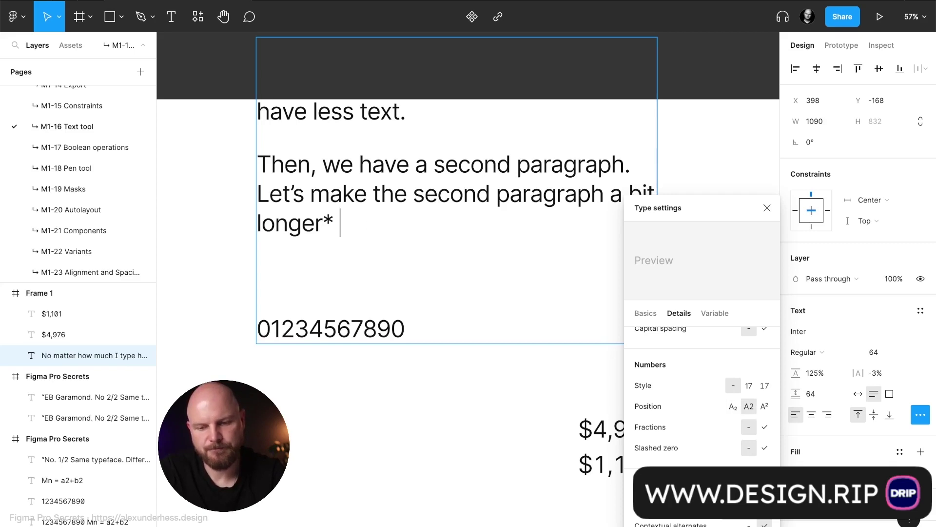
- Add H2O after "longer*" and set its 2 to the subscript position
text(H2))
key(BackSpace)
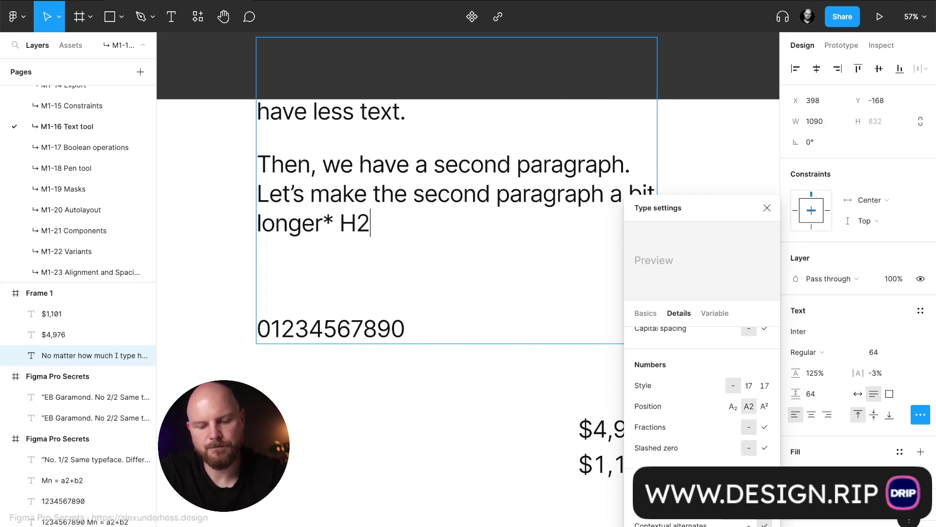
text(0)
key(BackSpace)
text(o)
key(BackSpace)
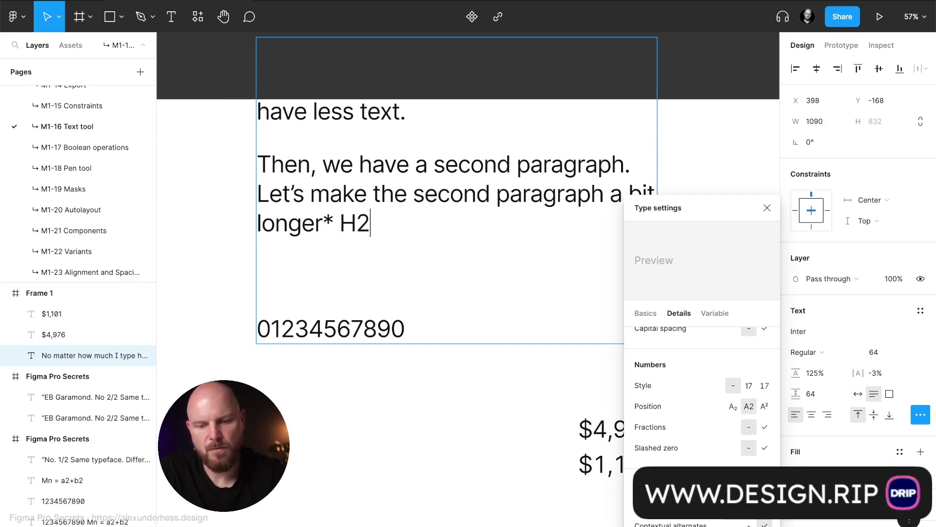
text(O)
key(Left)
key(shift+Left)
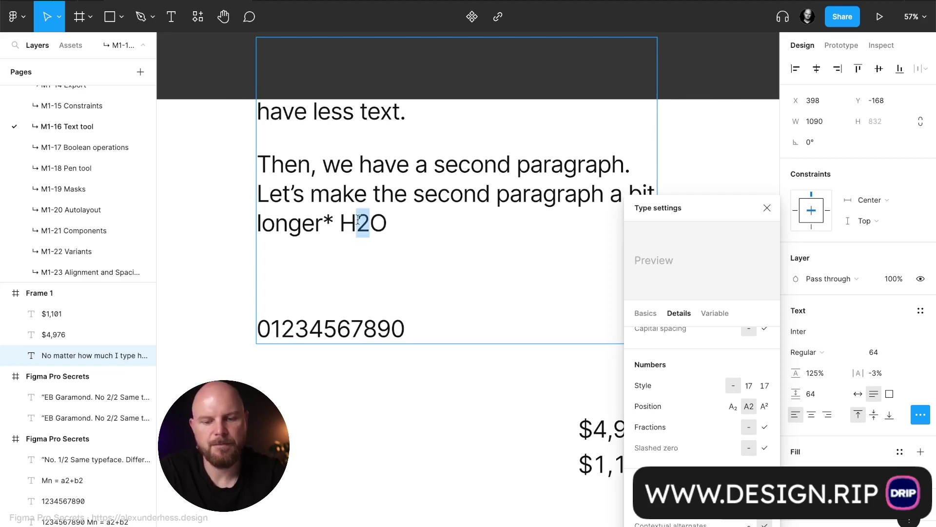
click(733, 410)
- Add n2 after H₂O and set its 2 to the superscript position
click(429, 218)
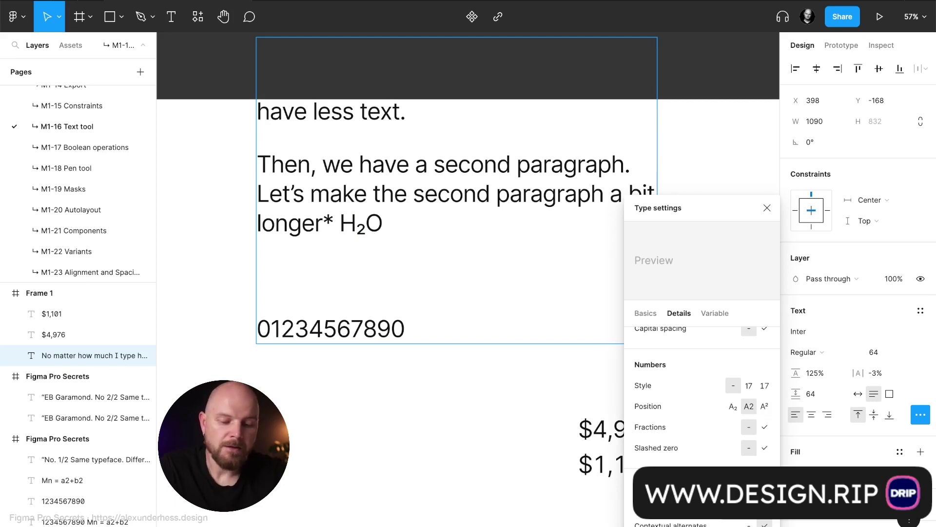
text(n2)
key(BackSpace)
text(2)
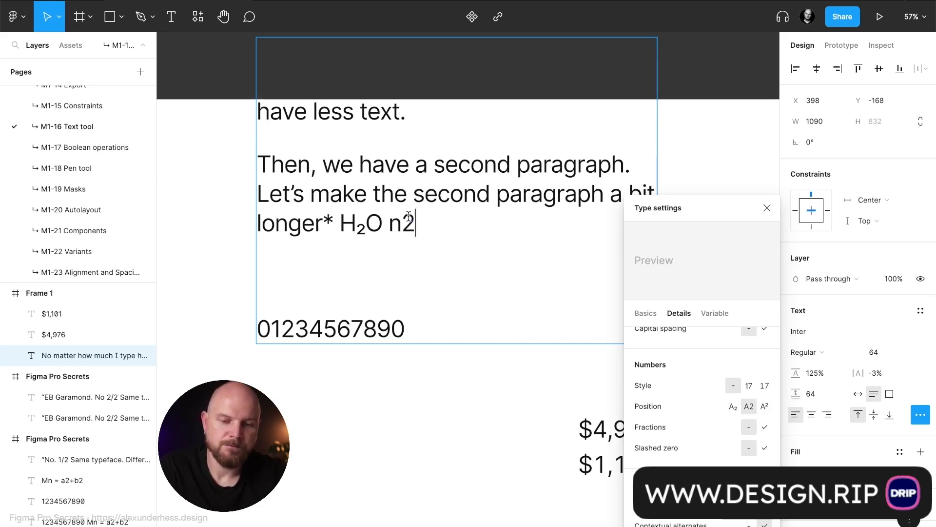
key(shift+Left)
click(764, 405)
click(516, 302)
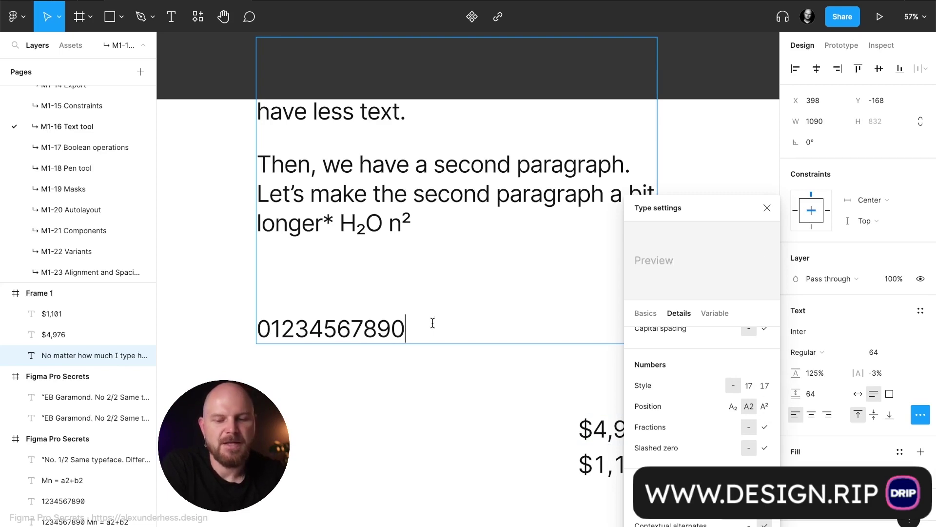
text(1/2)
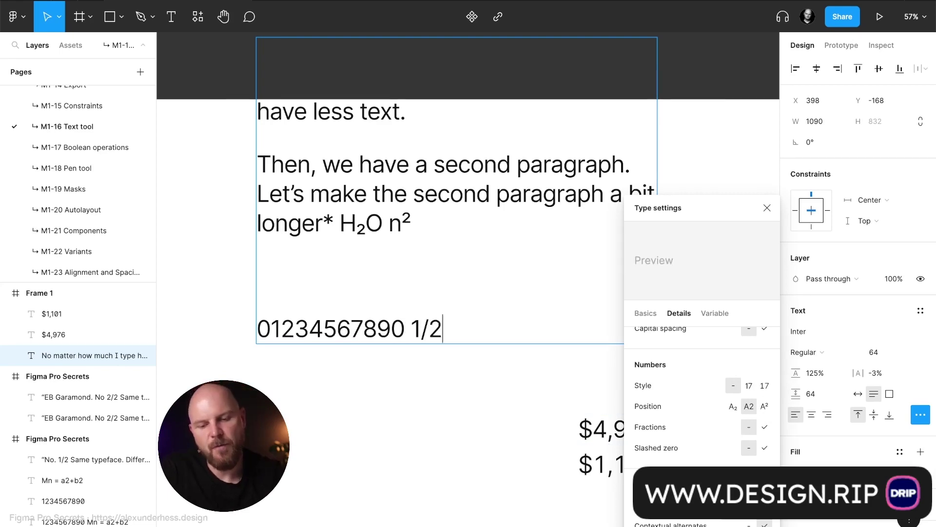
double_click(430, 328)
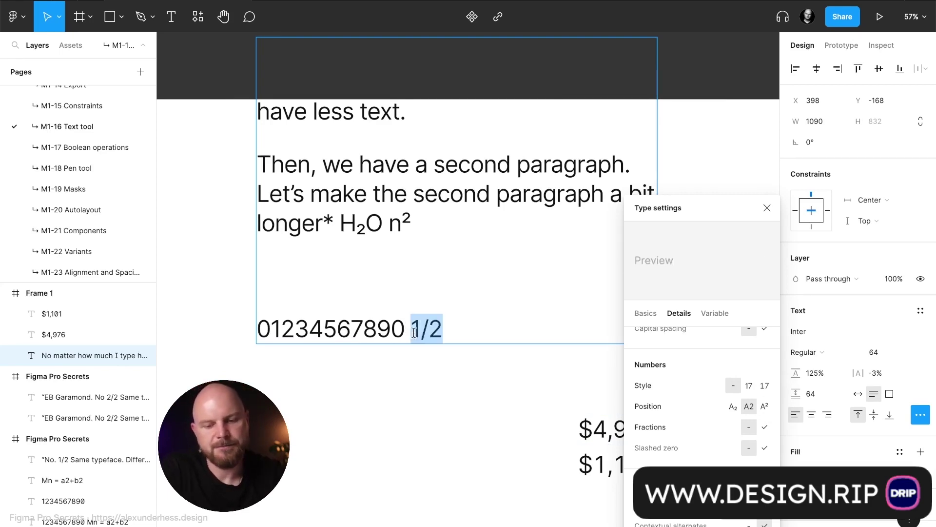
click(764, 427)
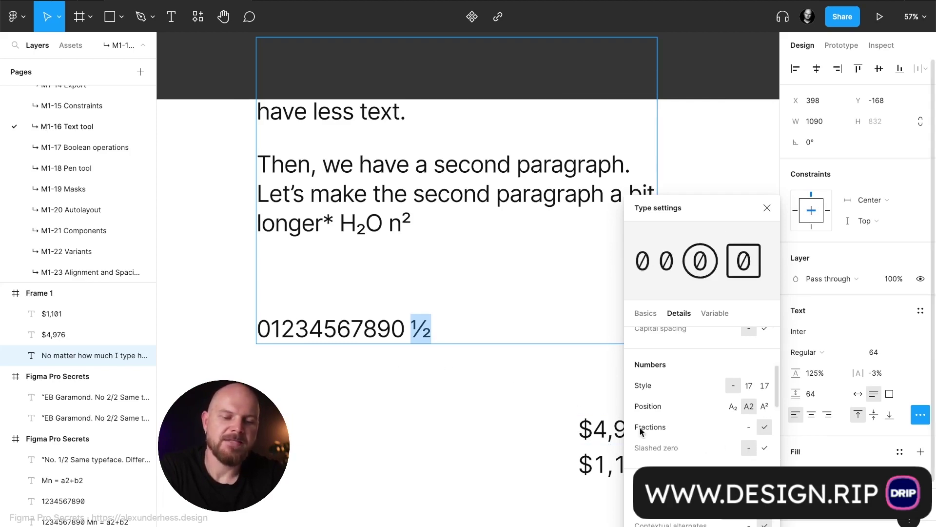
- Turn on the slashed zero for the entire paragraph text box
key(Escape)
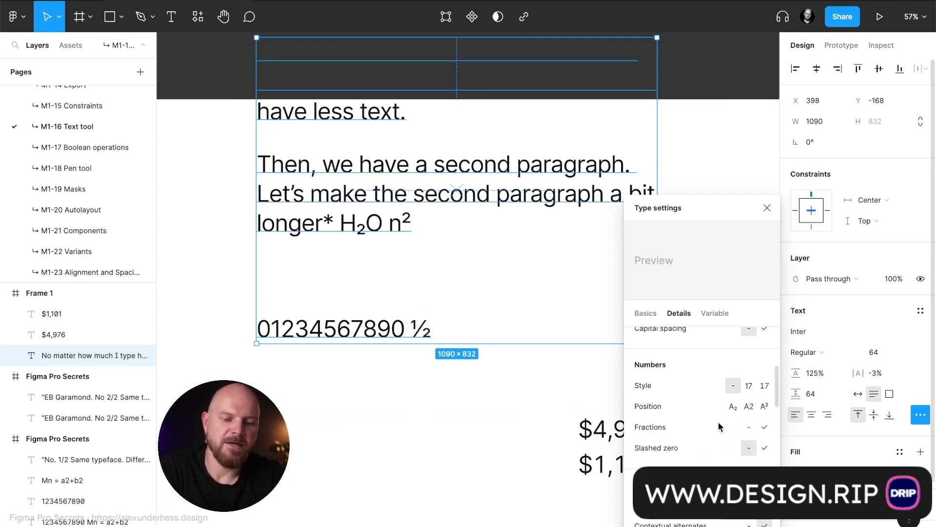
click(765, 448)
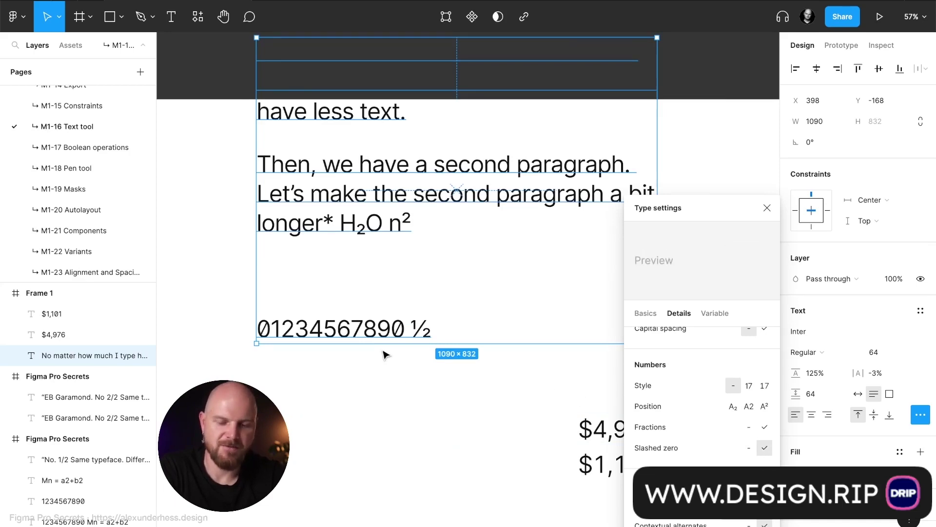
- Turn on the Alternate one, Open four and Open six character variants for the paragraph text box
scroll(385, 353, down, 3)
scroll(687, 439, down, 4)
scroll(688, 437, up, 4)
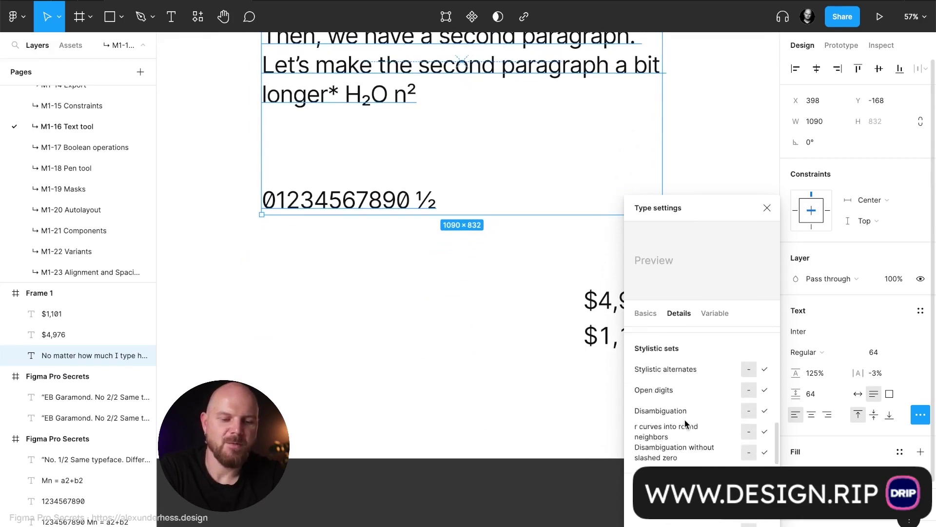
scroll(702, 374, up, 1)
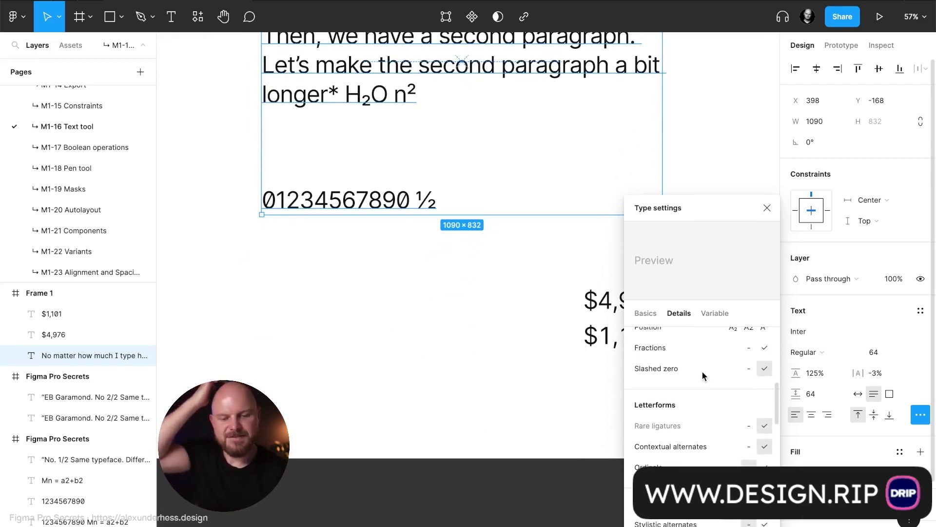
scroll(727, 441, down, 1)
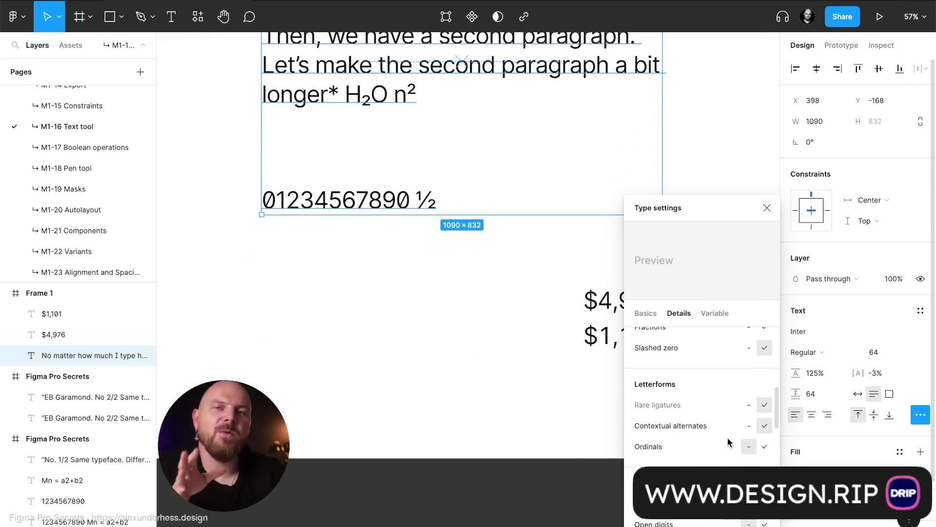
scroll(728, 441, down, 4)
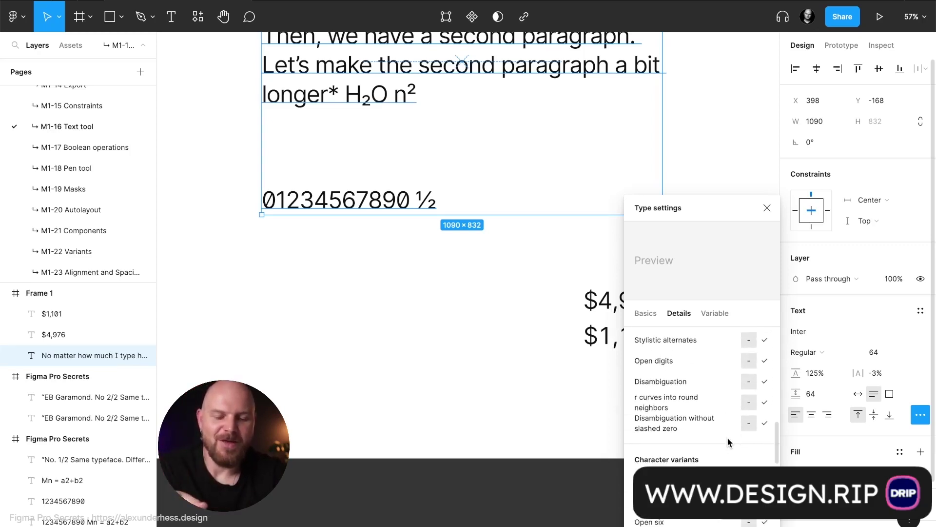
scroll(736, 451, down, 2)
click(764, 424)
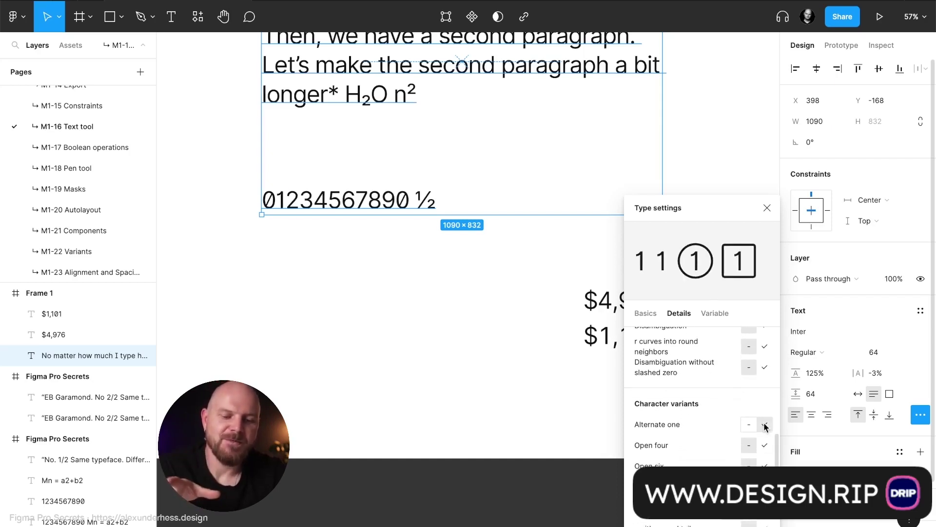
click(764, 445)
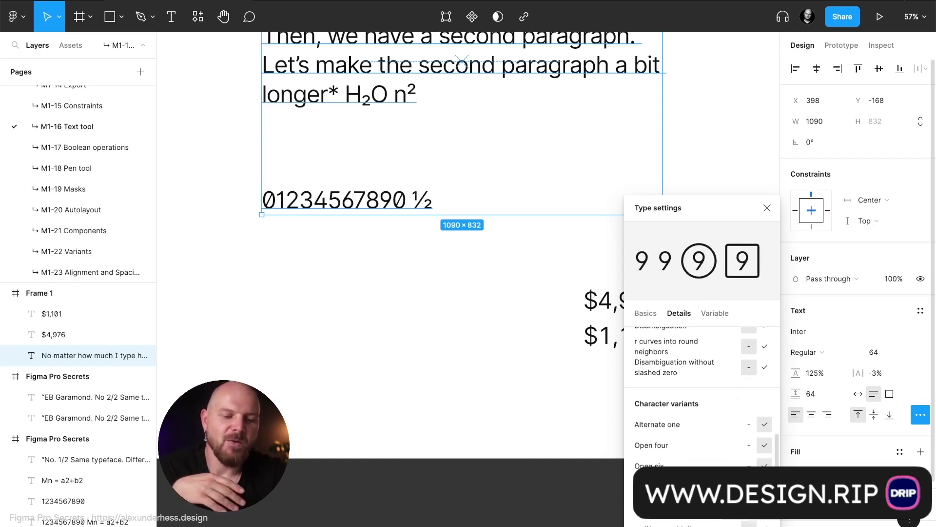
- Review the changed digits and the remaining detail options, from indentation and letter case to stylistic sets
scroll(456, 206, up, 1)
scroll(457, 206, up, 5)
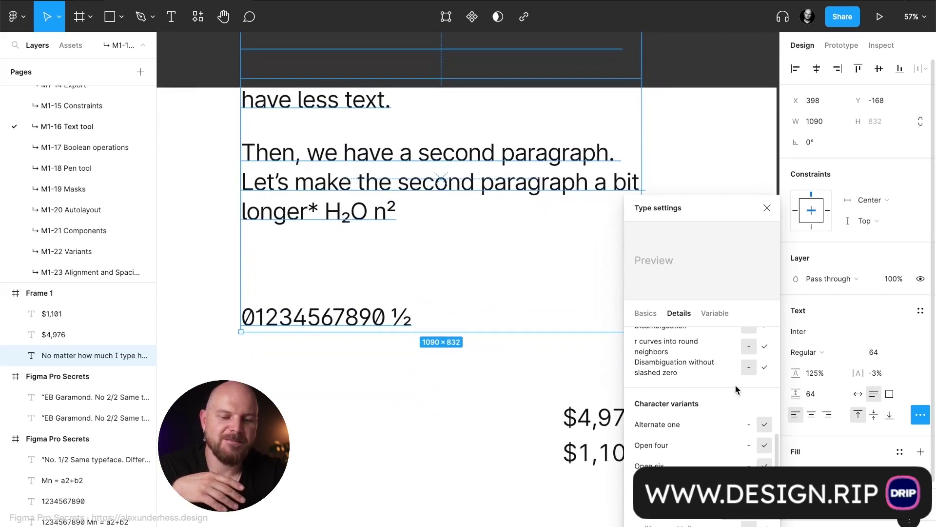
scroll(671, 361, up, 10)
scroll(692, 437, down, 5)
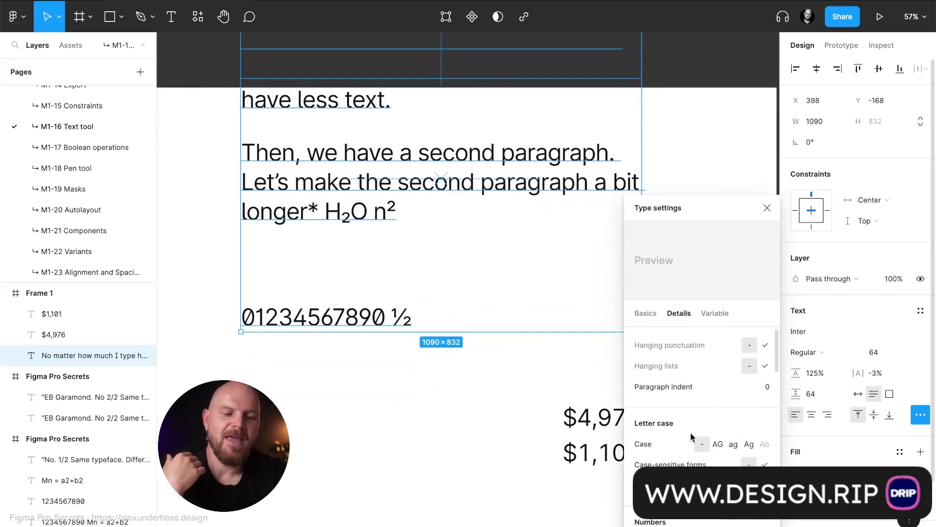
scroll(692, 437, down, 4)
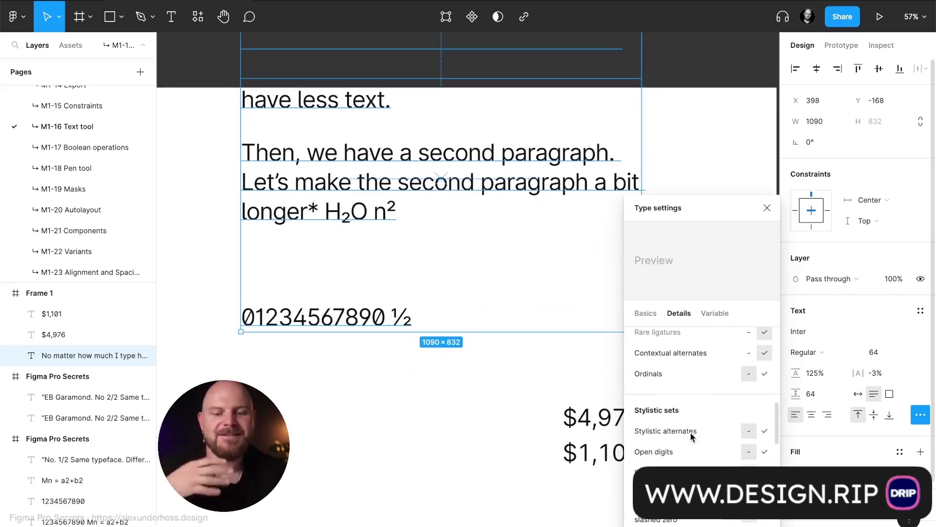
- Turn on the Disambiguation stylistic set for the paragraph text box
scroll(692, 437, down, 2)
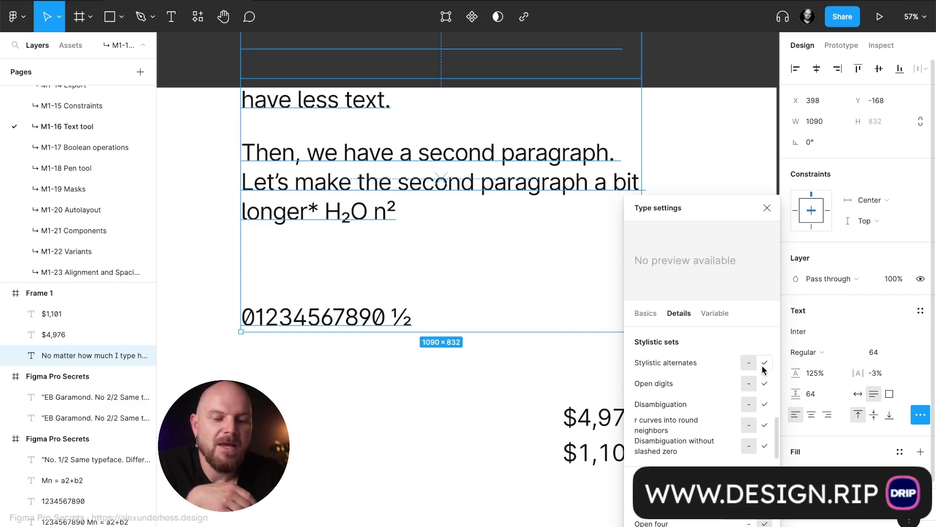
click(765, 405)
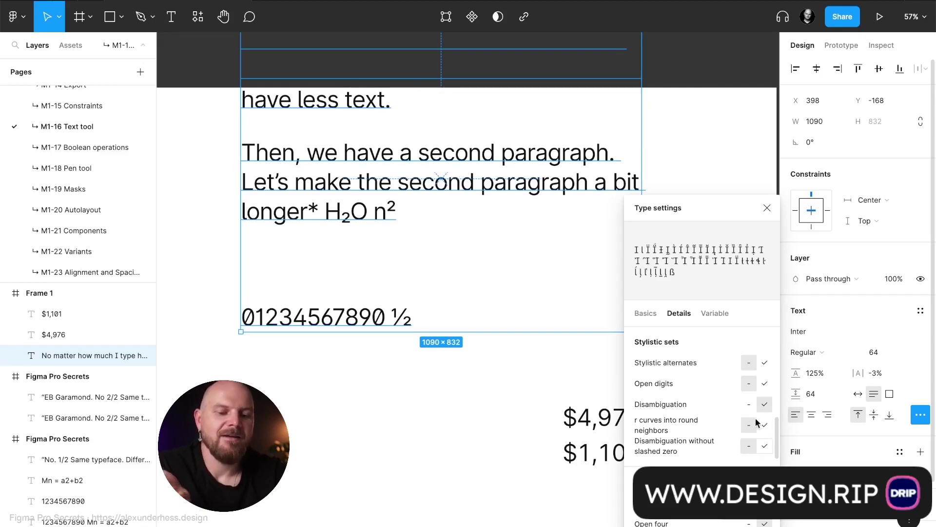
scroll(757, 423, down, 4)
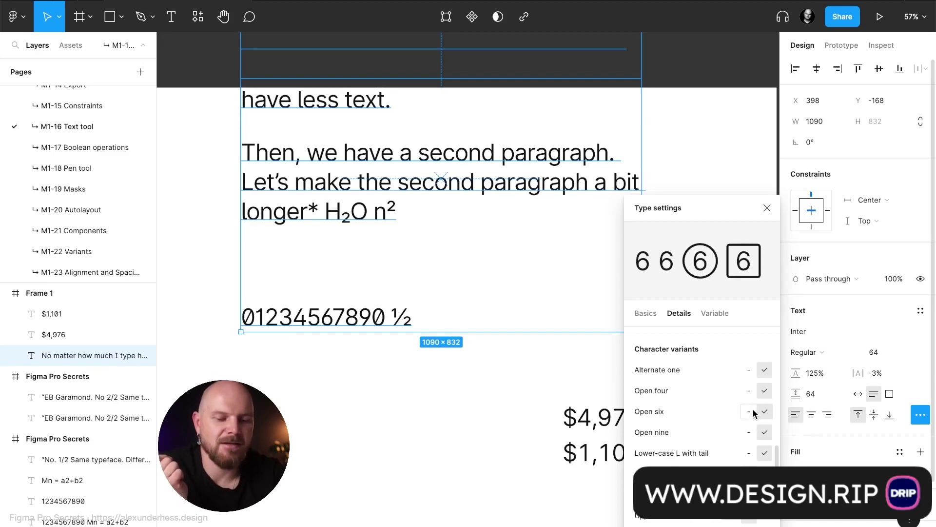
- Compare the 6 in the number line by turning the Open six character variant off and on again
click(750, 412)
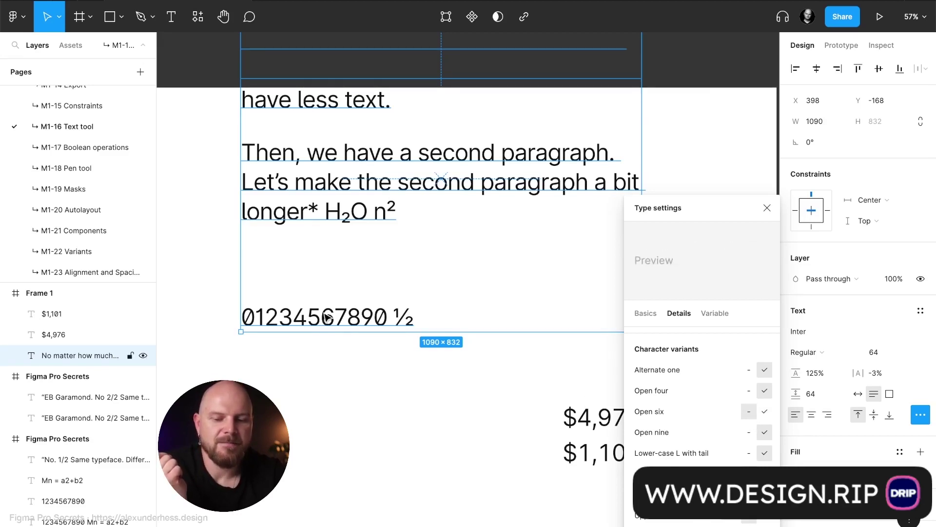
scroll(327, 320, up, 5)
scroll(327, 320, up, 6)
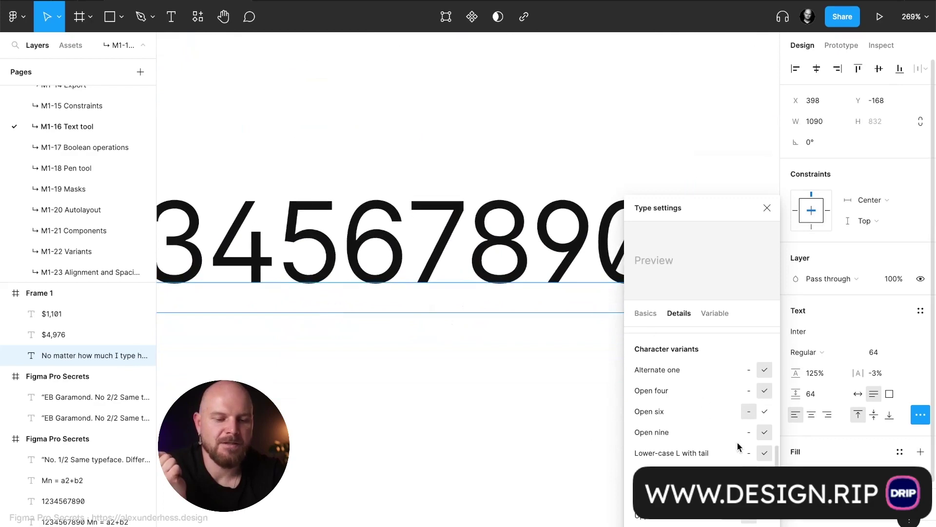
click(765, 412)
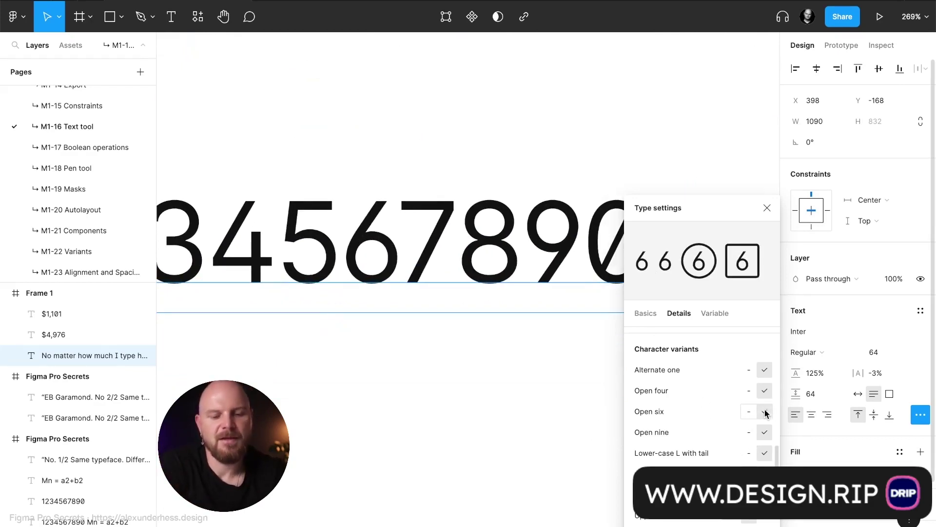
- Move the paragraph text box within Frame 1 to X 353 and Y 161
scroll(762, 427, down, 3)
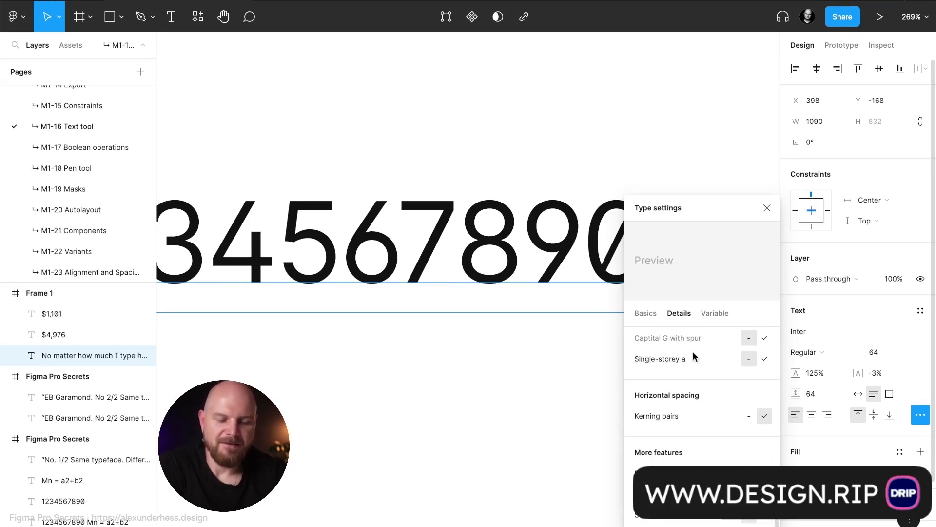
scroll(456, 202, down, 5)
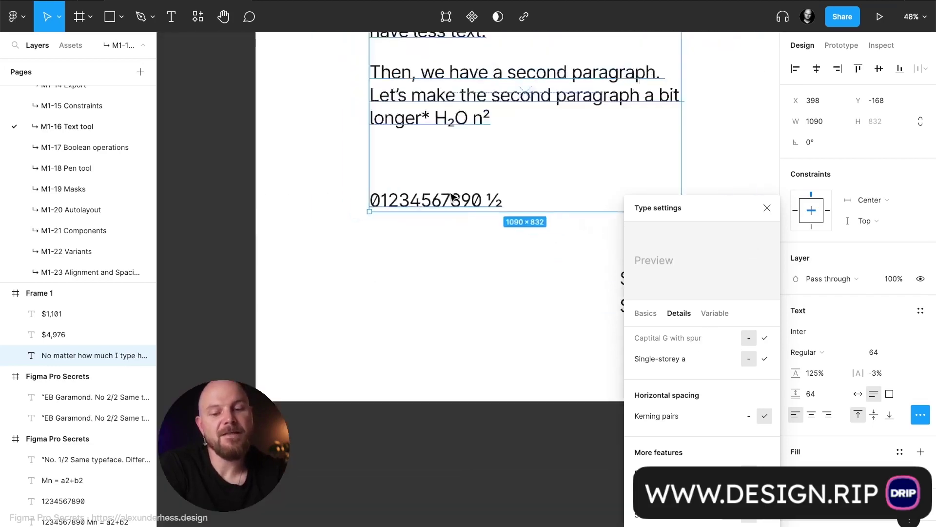
drag(369, 100, 358, 180)
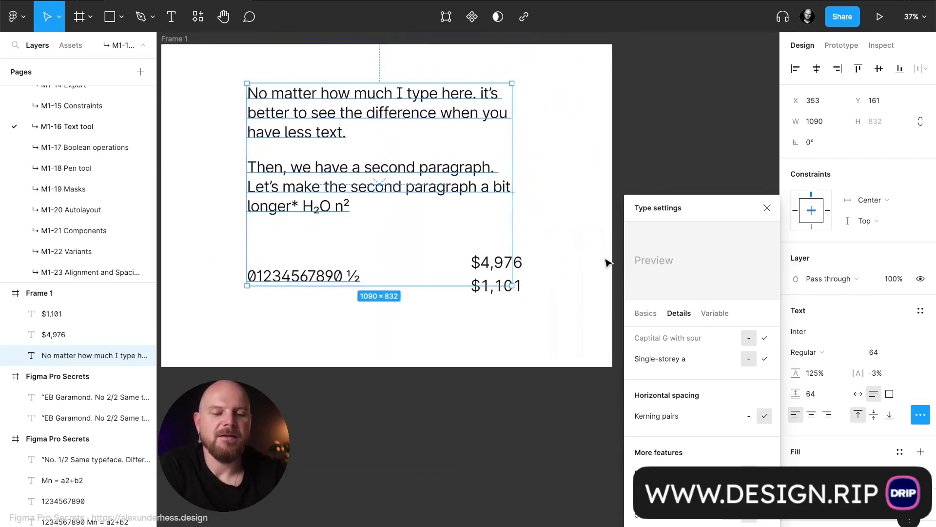
- Set the paragraph text's variable weight to 100 and its slant to -10
click(723, 318)
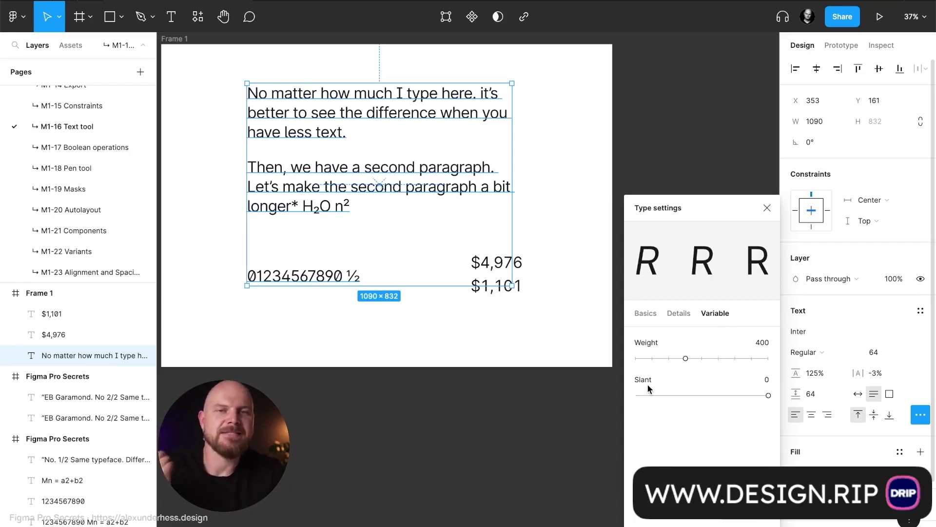
drag(683, 356, 604, 367)
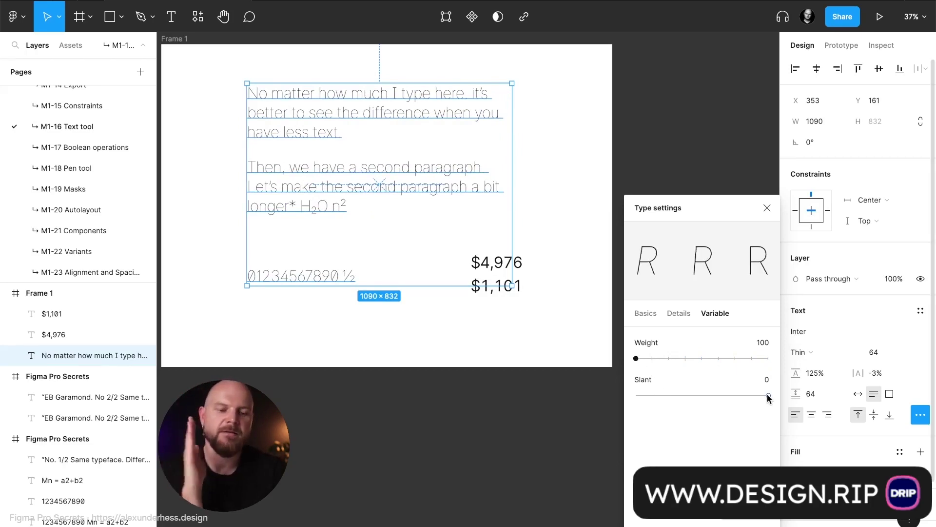
drag(768, 395, 693, 397)
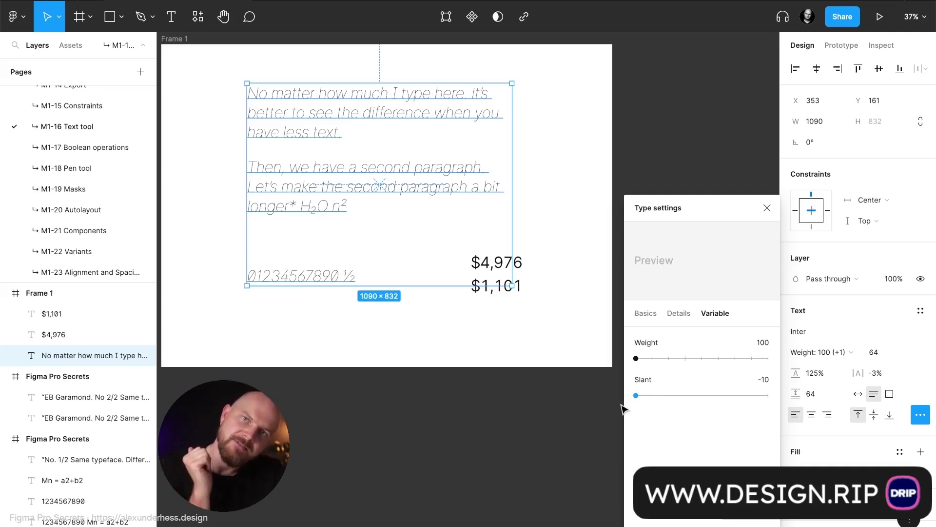
- Set the paragraph text's variable weight to 500 and its slant to 0, and close the type settings
drag(636, 359, 706, 360)
drag(636, 396, 768, 396)
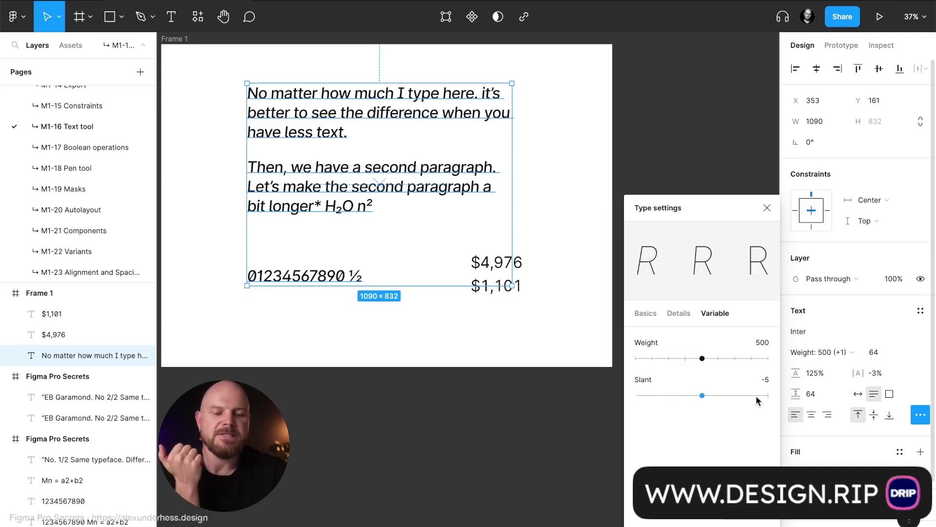
click(767, 208)
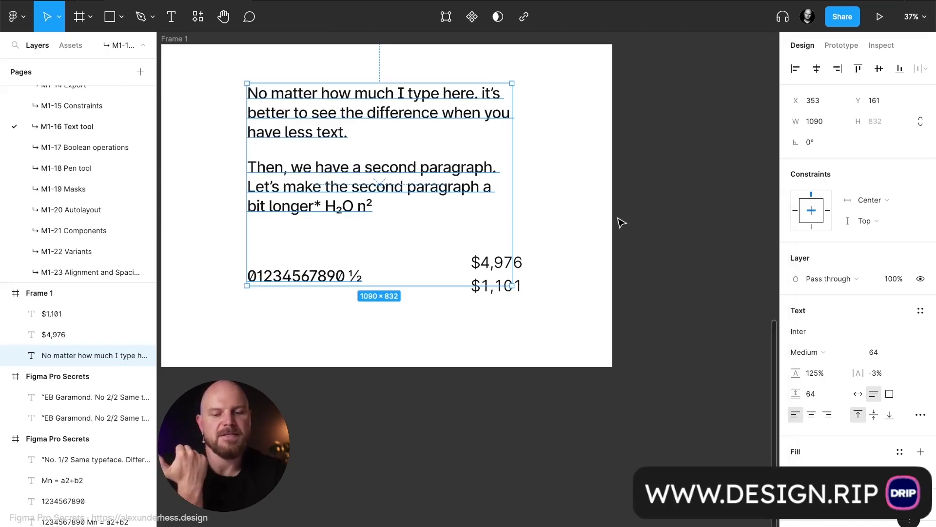
- Change the paragraph text's font to Helvetica and open its type settings to check for variable options
click(826, 337)
text(Helvetica)
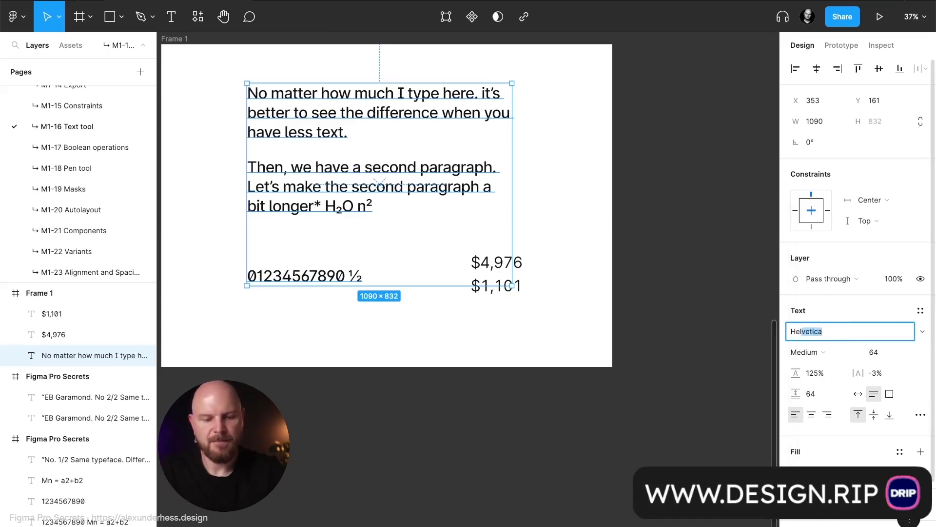
key(Return)
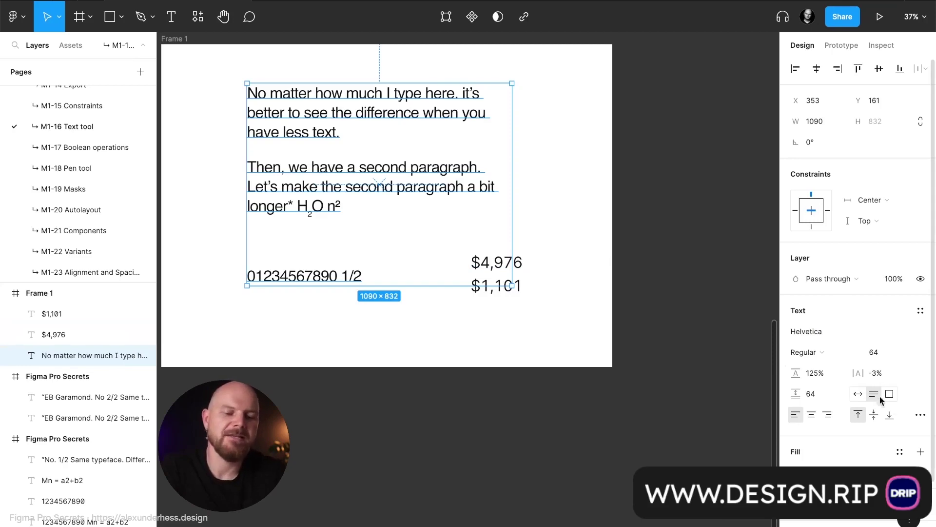
click(920, 414)
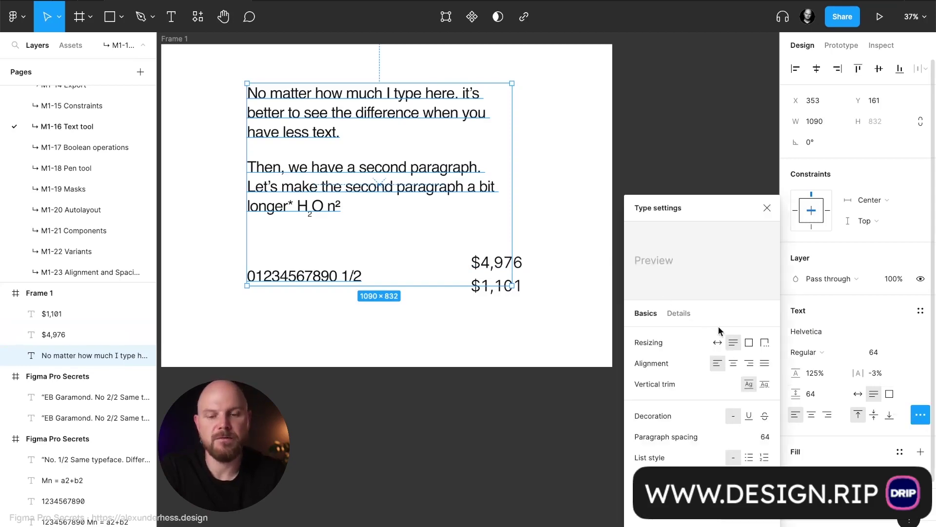
- Delete the $4,976 and $1,101 texts from Frame 1
click(538, 310)
drag(538, 310, 499, 264)
key(Delete)
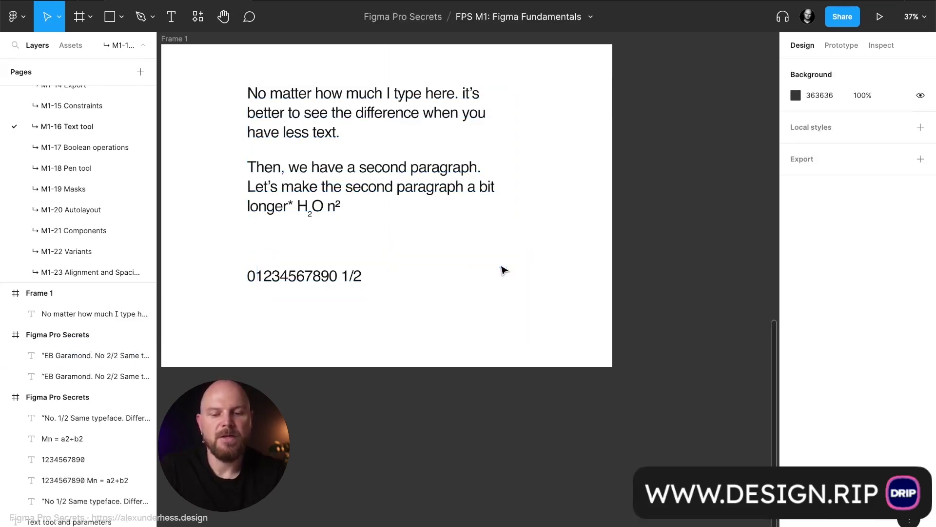
- Check the font styles available for the paragraph text box and change its font to Roboto
click(454, 185)
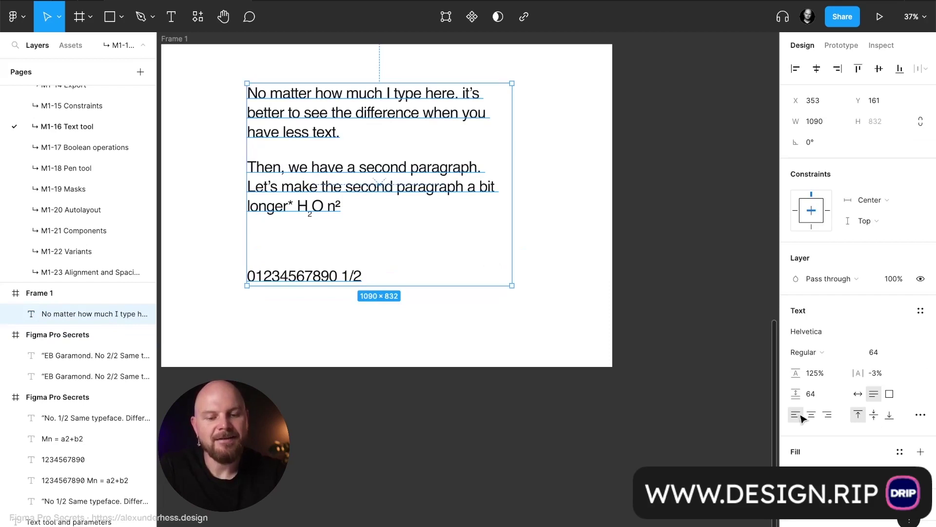
click(830, 351)
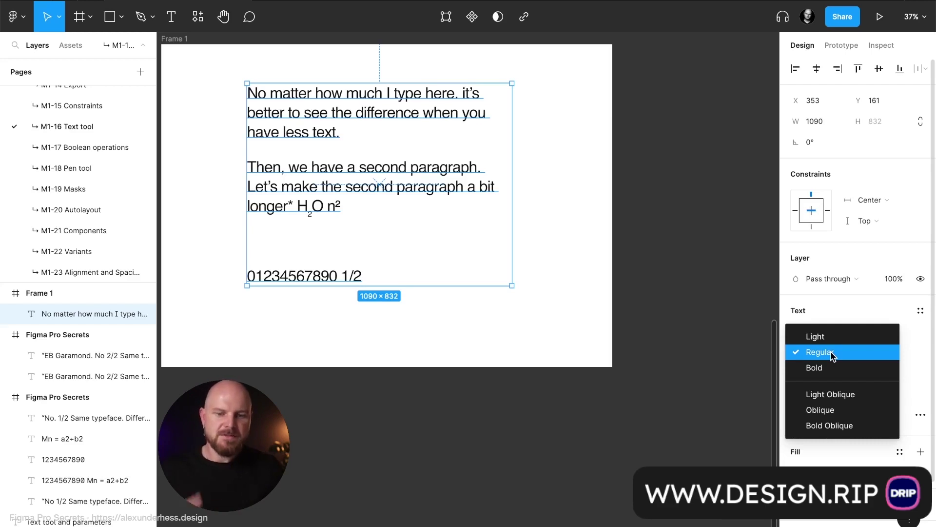
key(Escape)
click(836, 338)
double_click(836, 337)
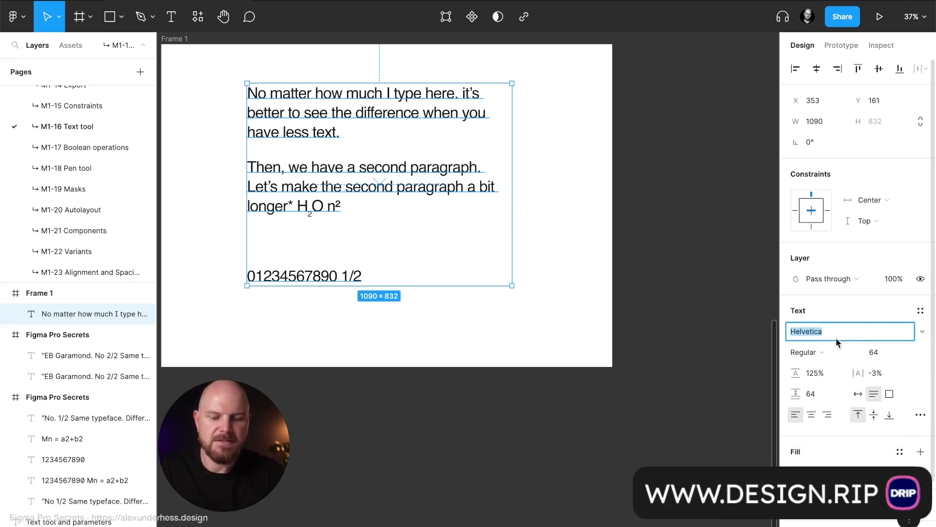
text(Roboto)
key(Return)
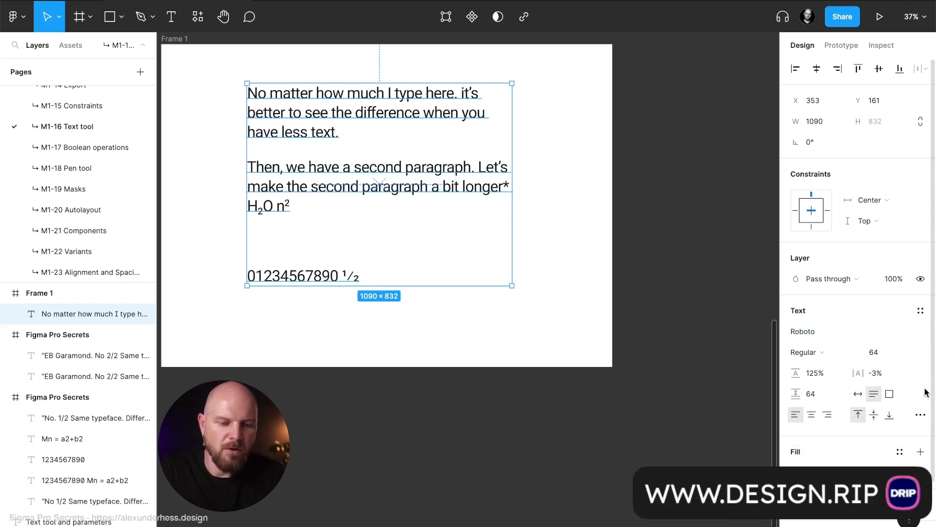
- Set the Roboto text's variable weight to 900 and its width to 75
click(916, 416)
click(715, 312)
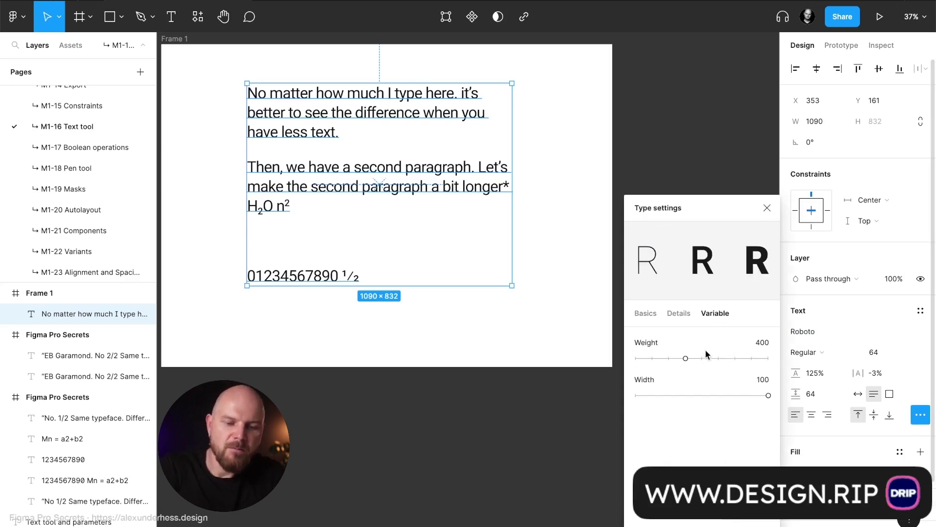
drag(683, 359, 768, 357)
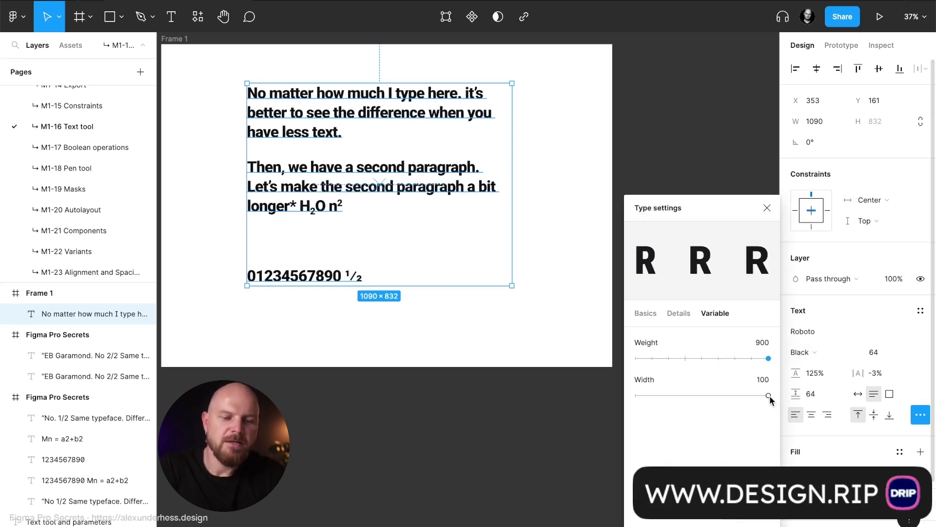
drag(769, 396, 636, 395)
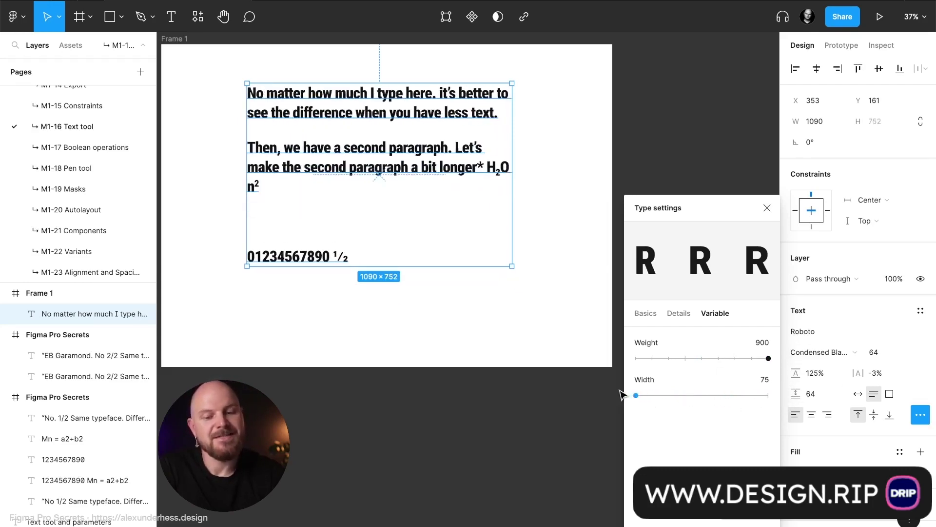
drag(724, 404, 626, 398)
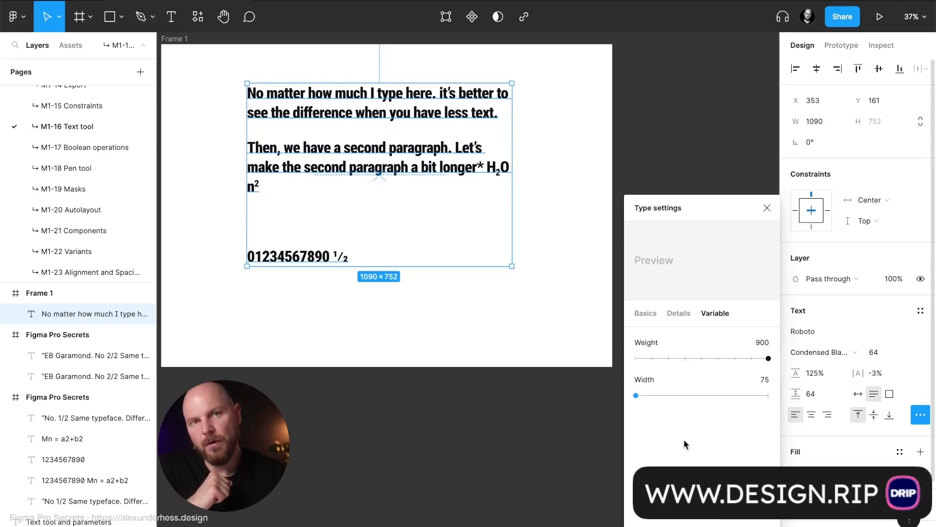
- Apply the Condensed Italic style to the paragraph text and close the type settings
click(843, 352)
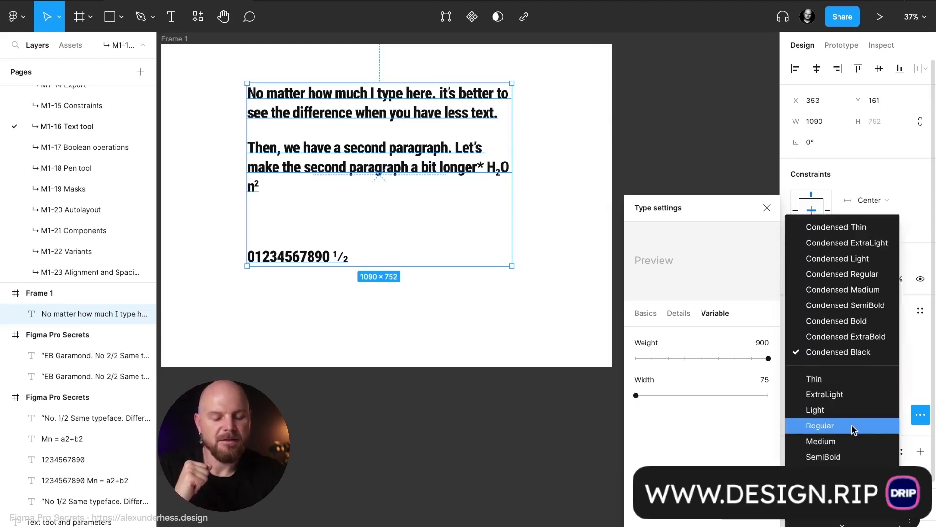
scroll(852, 429, down, 5)
click(864, 272)
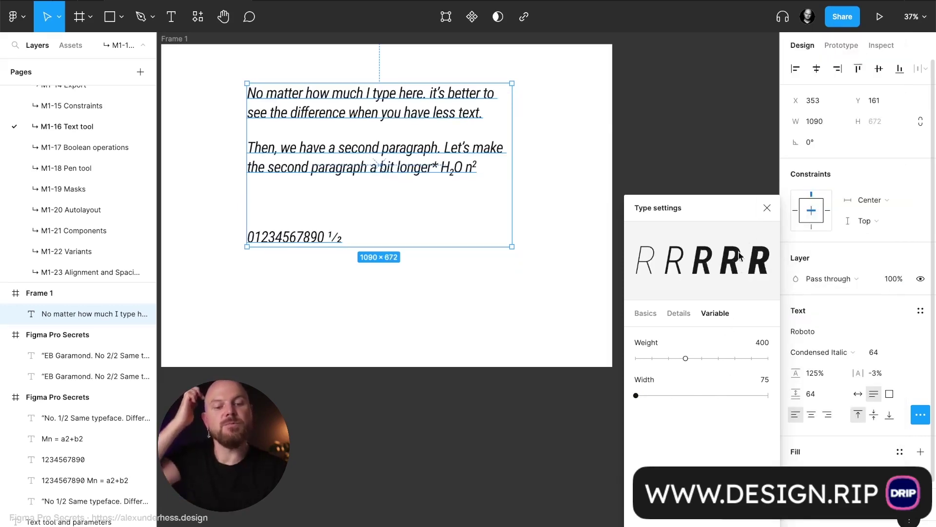
click(766, 208)
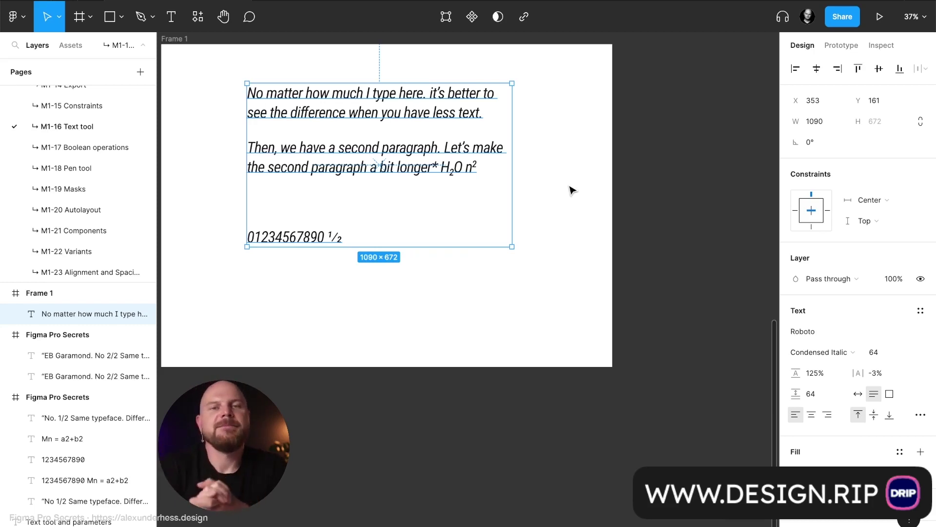
- Review the basic, detail and variable type settings for the Roboto text, including resizing, vertical trim, stylistic sets and kerning pairs
click(920, 415)
click(678, 314)
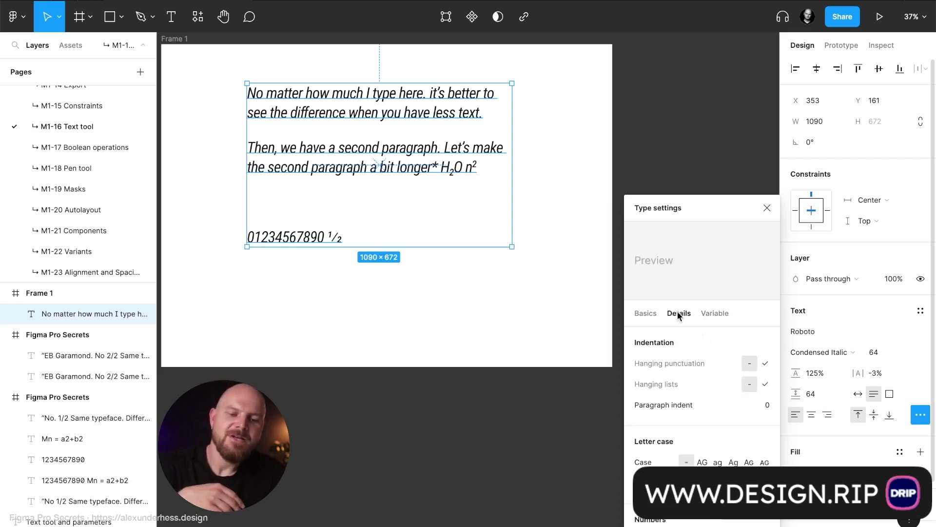
click(645, 313)
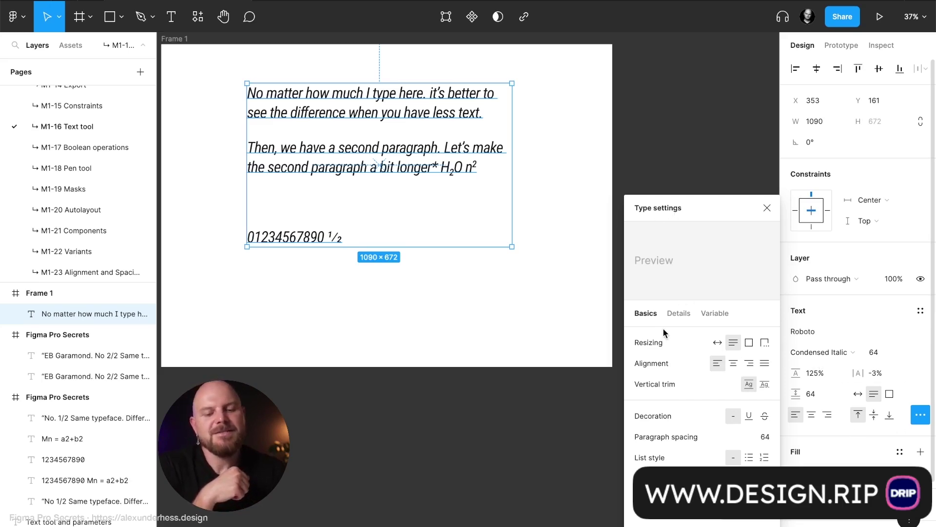
mouse_move(767, 344)
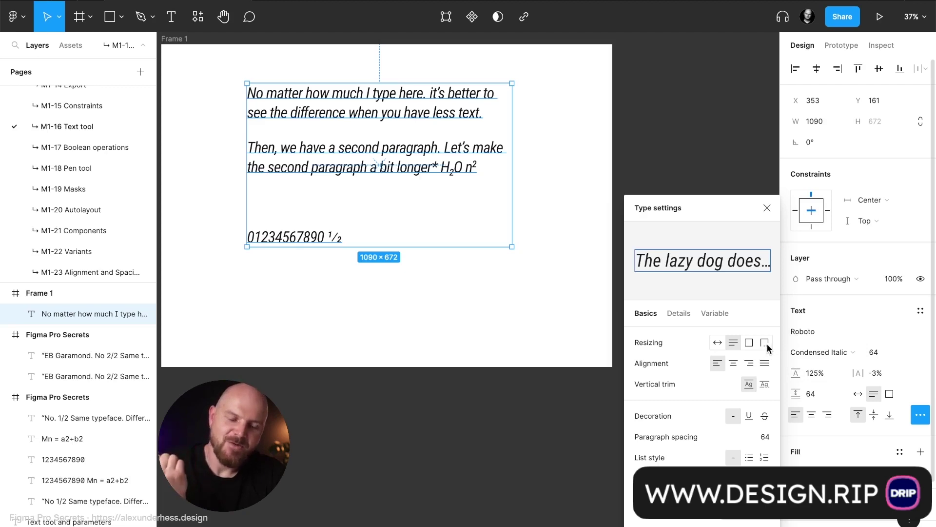
mouse_move(768, 368)
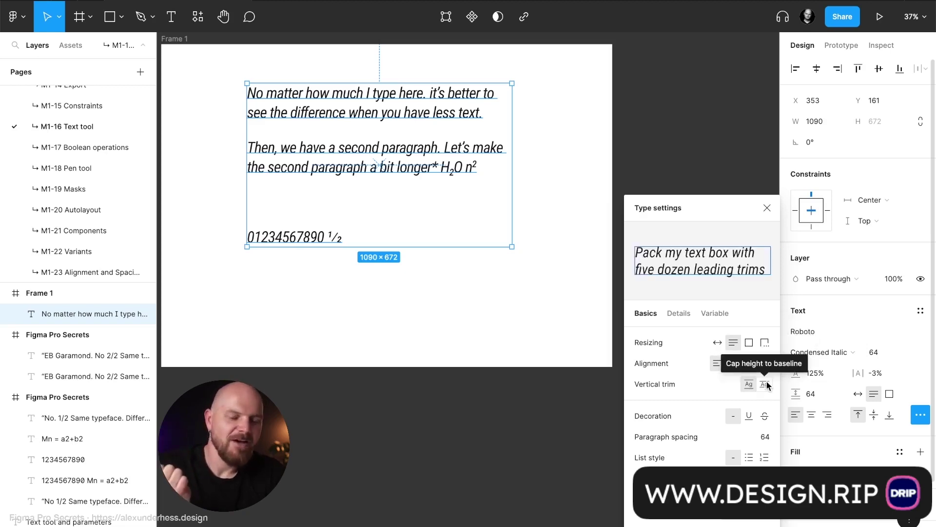
mouse_move(766, 460)
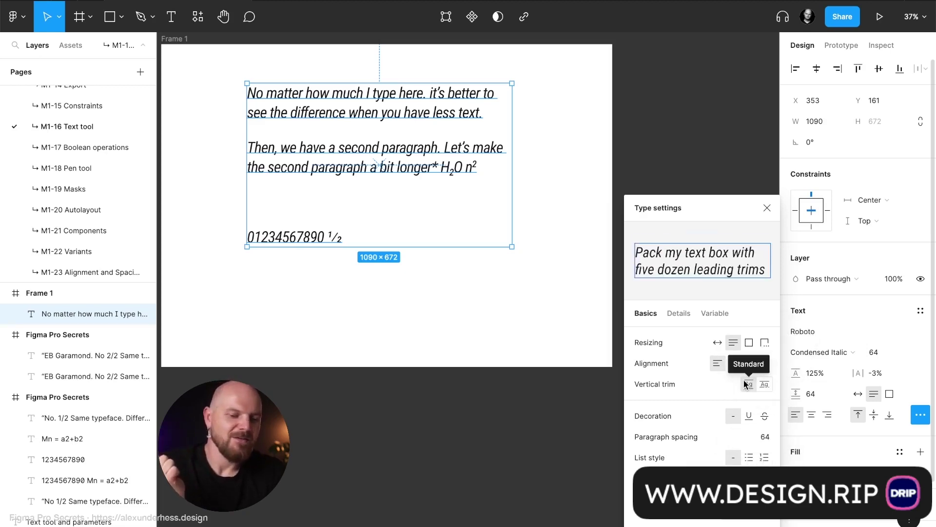
click(669, 315)
scroll(701, 425, down, 10)
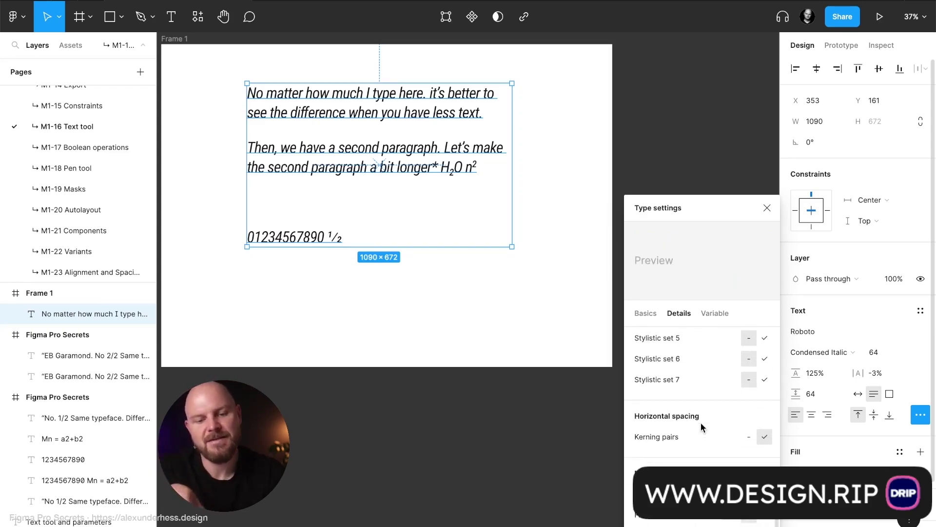
click(716, 314)
click(765, 208)
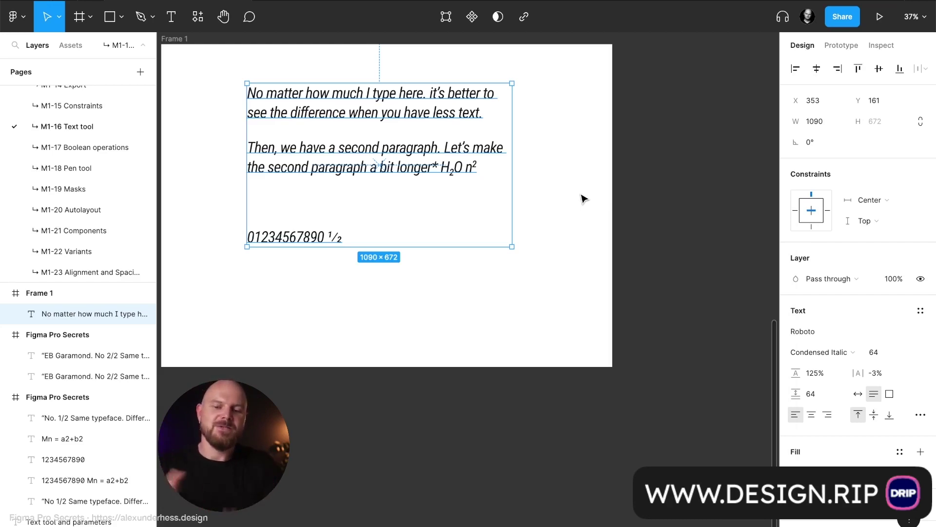
scroll(583, 198, left, 4)
scroll(583, 199, up, 2)
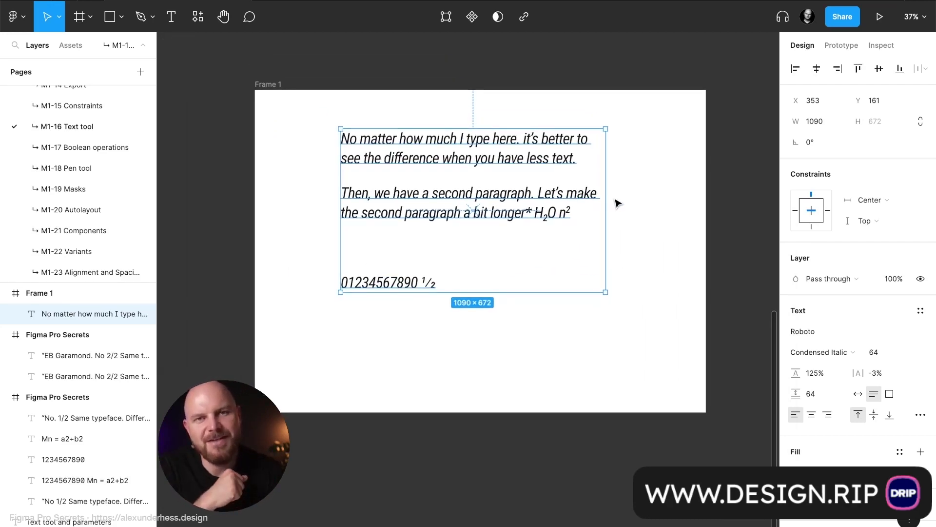